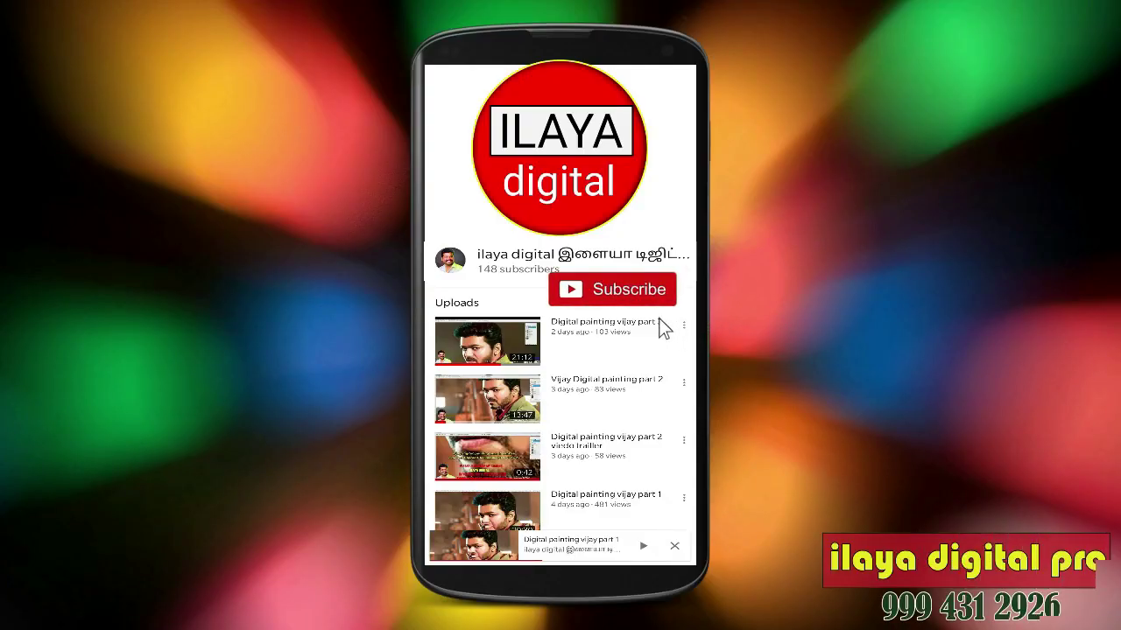
Step: Hit the red Subscribe button under the channel banner in the promo video
left_click(610, 295)
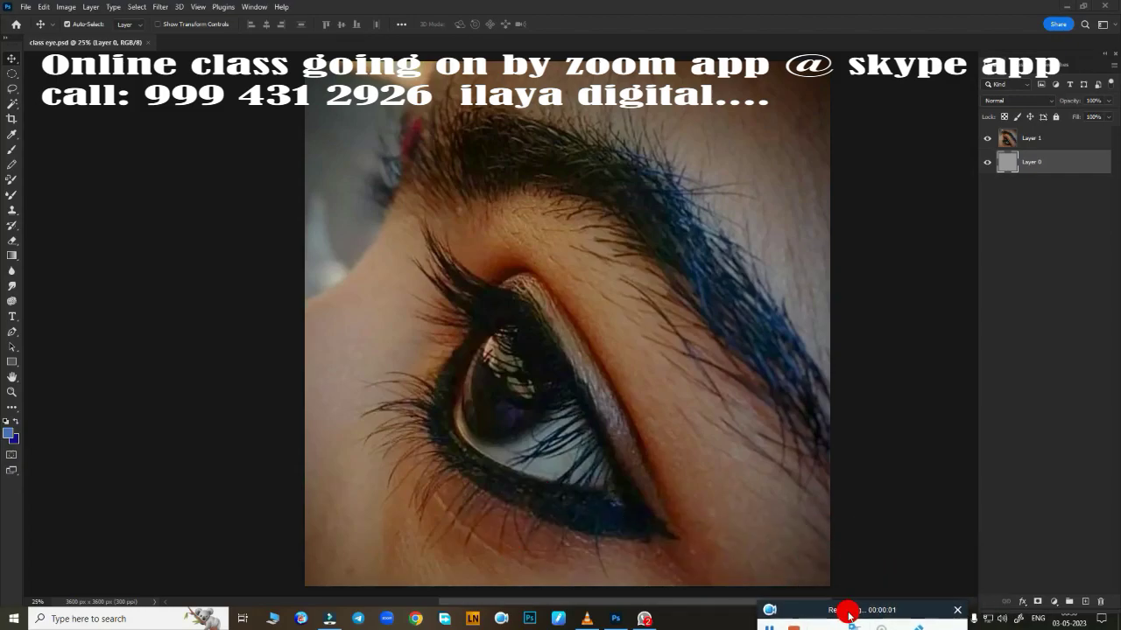
Step: Select Layer 1 and duplicate it with Ctrl+J into Layer 1 copy
left_click(1047, 142)
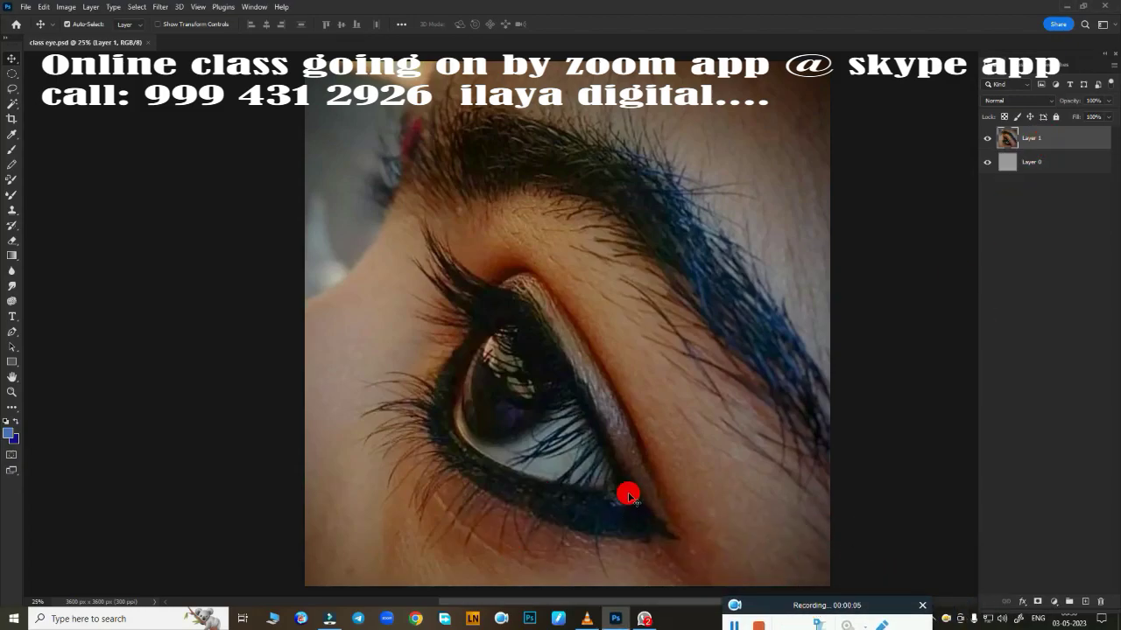
key("r")
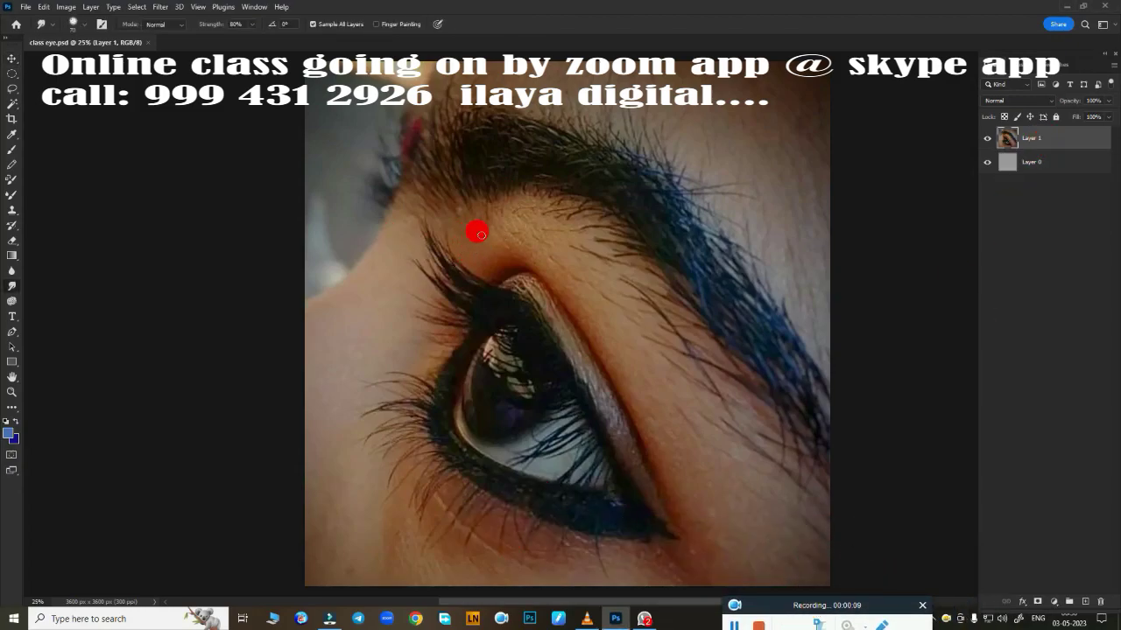
scroll(495, 295, "down", 1)
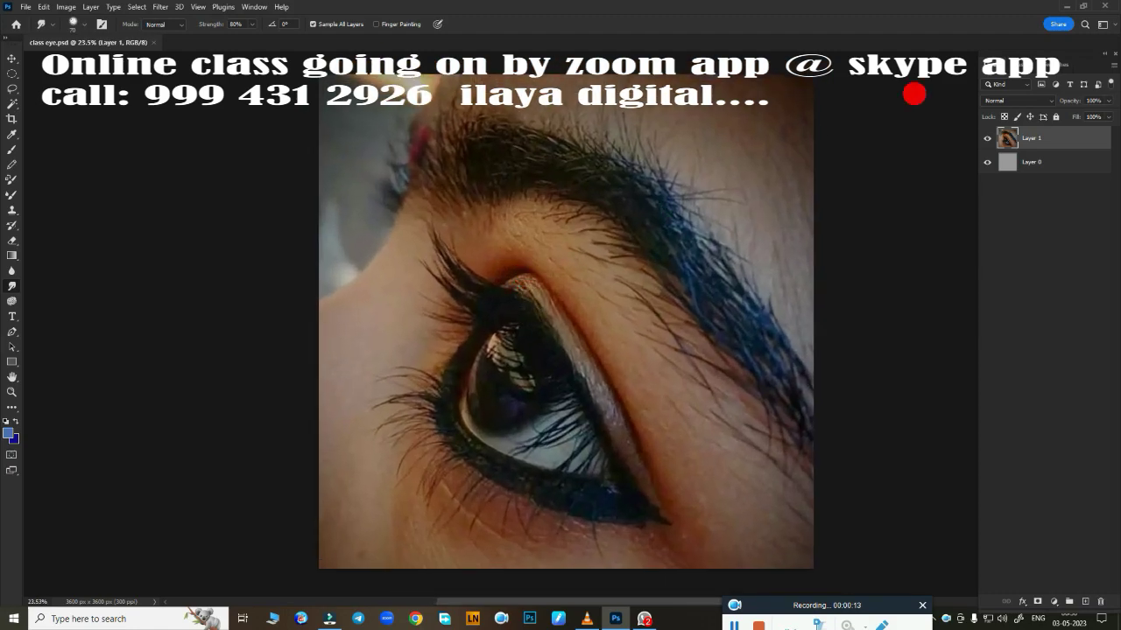
scroll(672, 263, "down", 2)
scroll(663, 271, "up", 3)
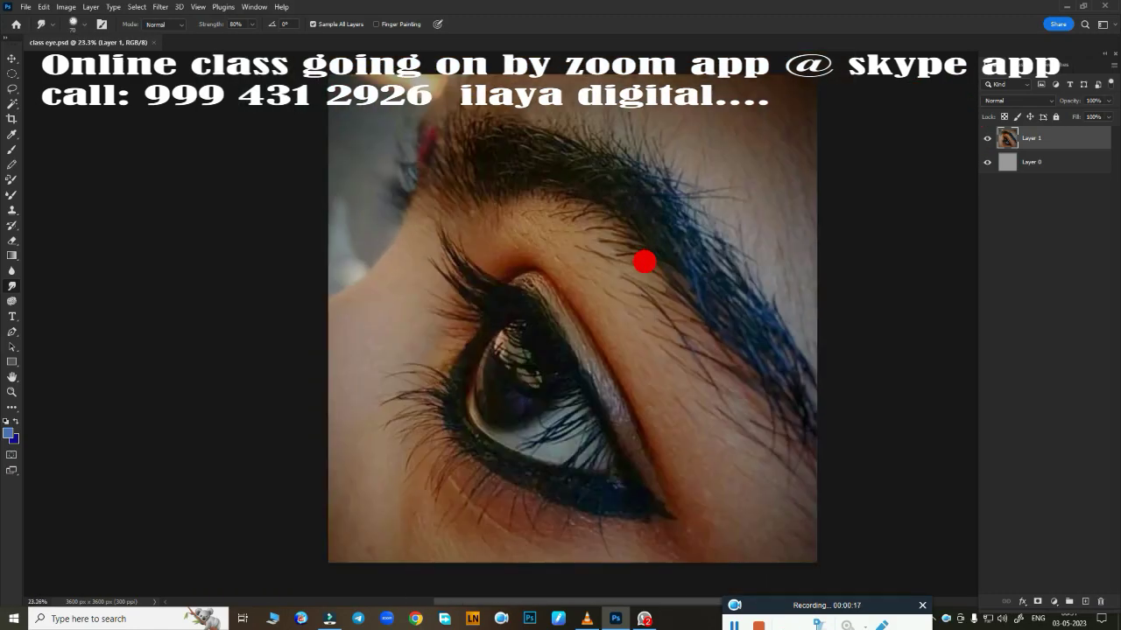
key("ctrl+j")
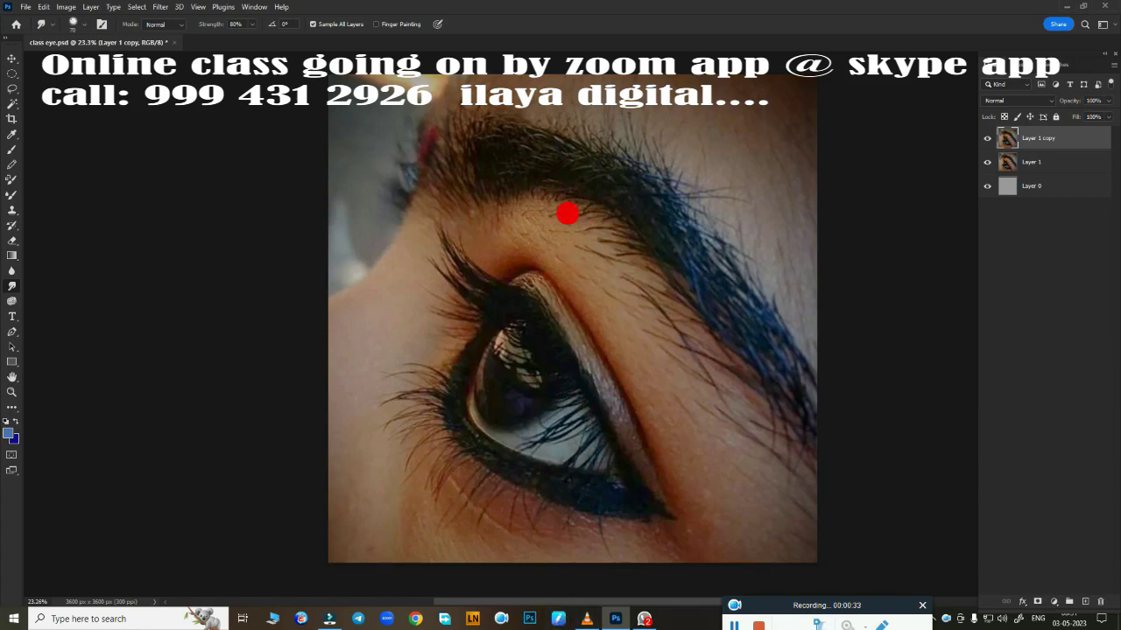
Step: Apply the pen tablet driver settings to Photoshop
left_click(547, 609)
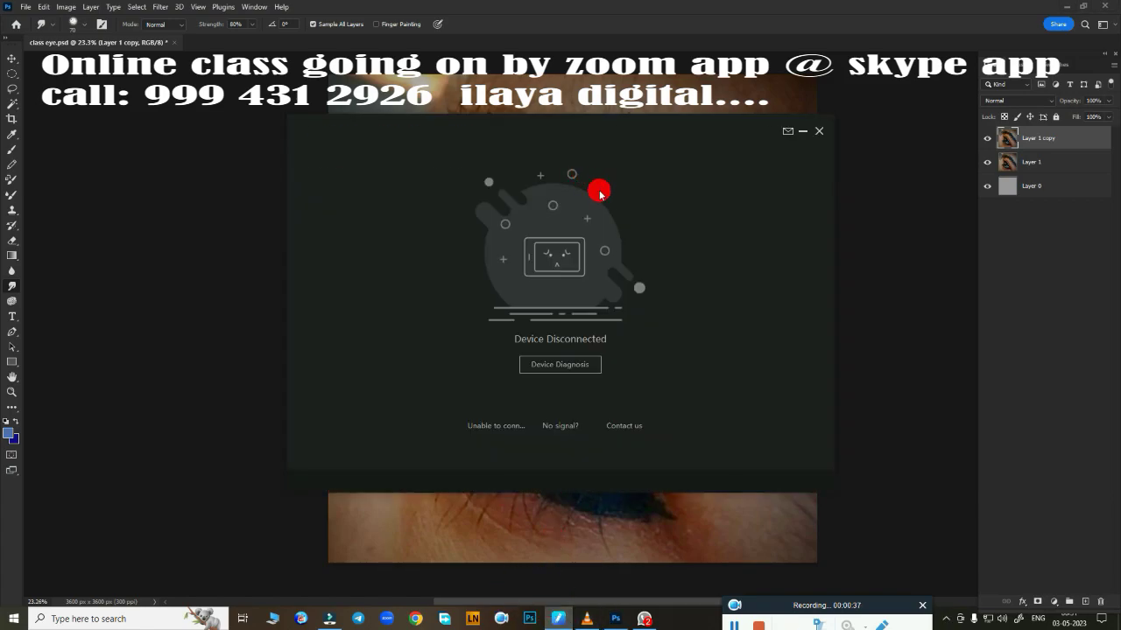
left_click(404, 130)
left_click(691, 132)
left_click(692, 175)
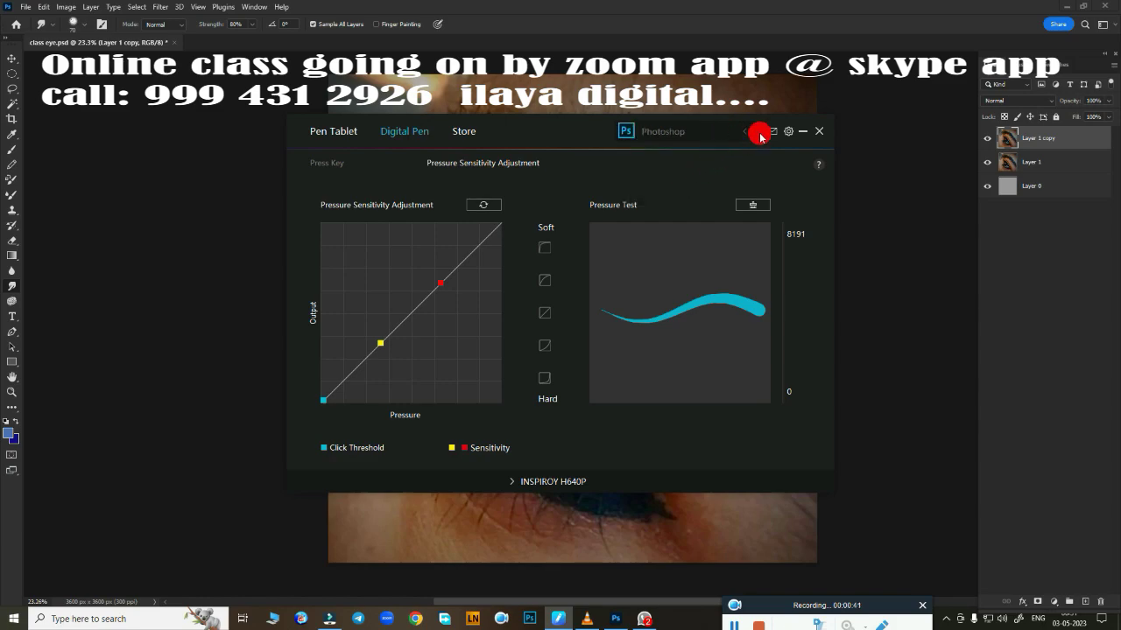
left_click(819, 131)
right_click(575, 262)
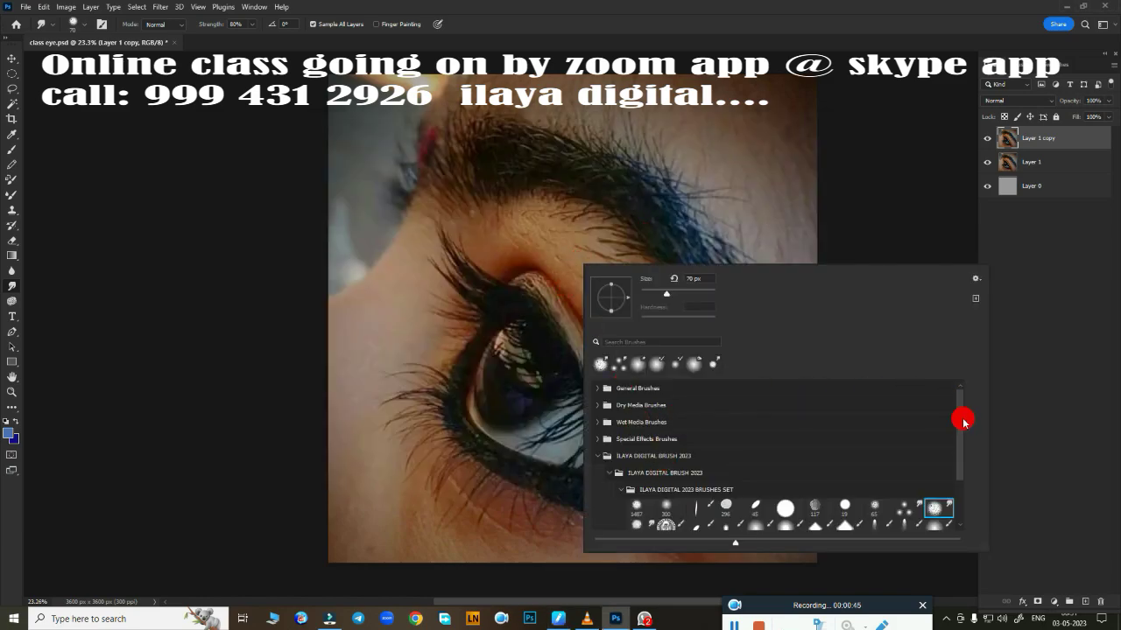
Step: Choose a 70 px brush from the ILAYA DIGITAL 2023 set for the smudge tool
left_click_drag(963, 421, 957, 497)
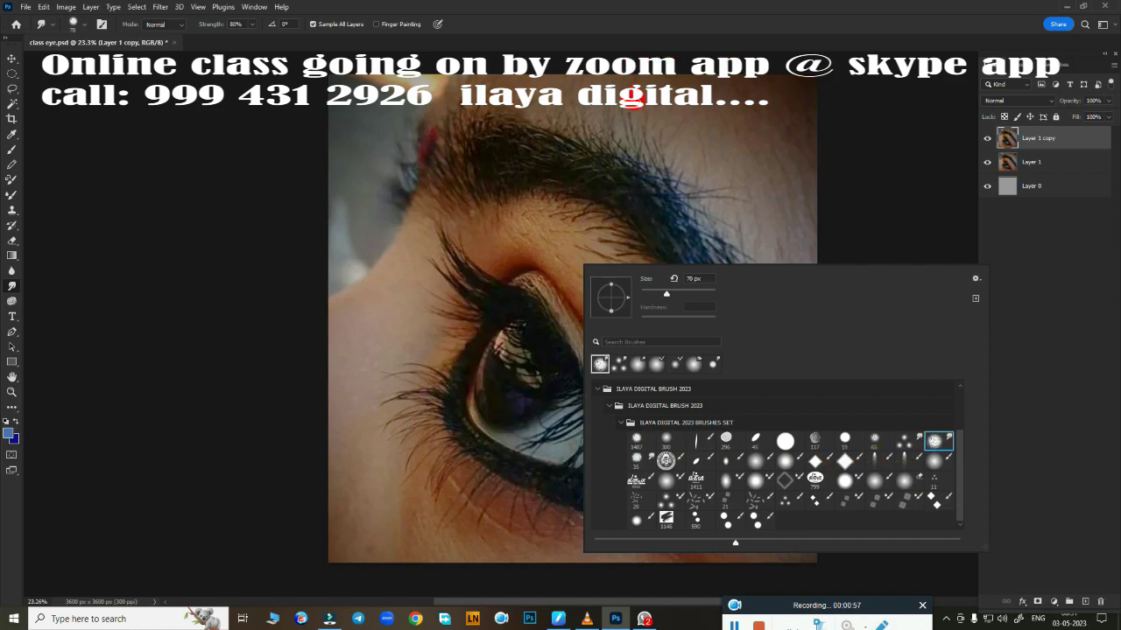
left_click(668, 39)
Step: Try a slight Brightness/Contrast adjustment, then dismiss the dialog
scroll(588, 269, "up", 2)
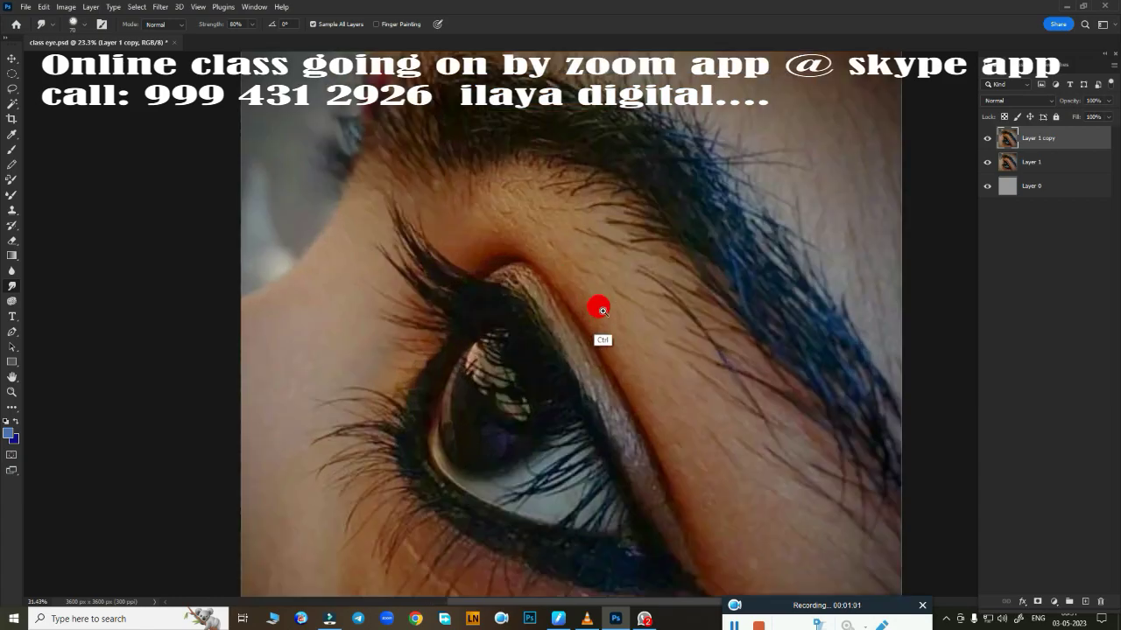
scroll(600, 307, "up", 2)
scroll(633, 303, "down", 5)
key("alt+i")
key("j")
key("c")
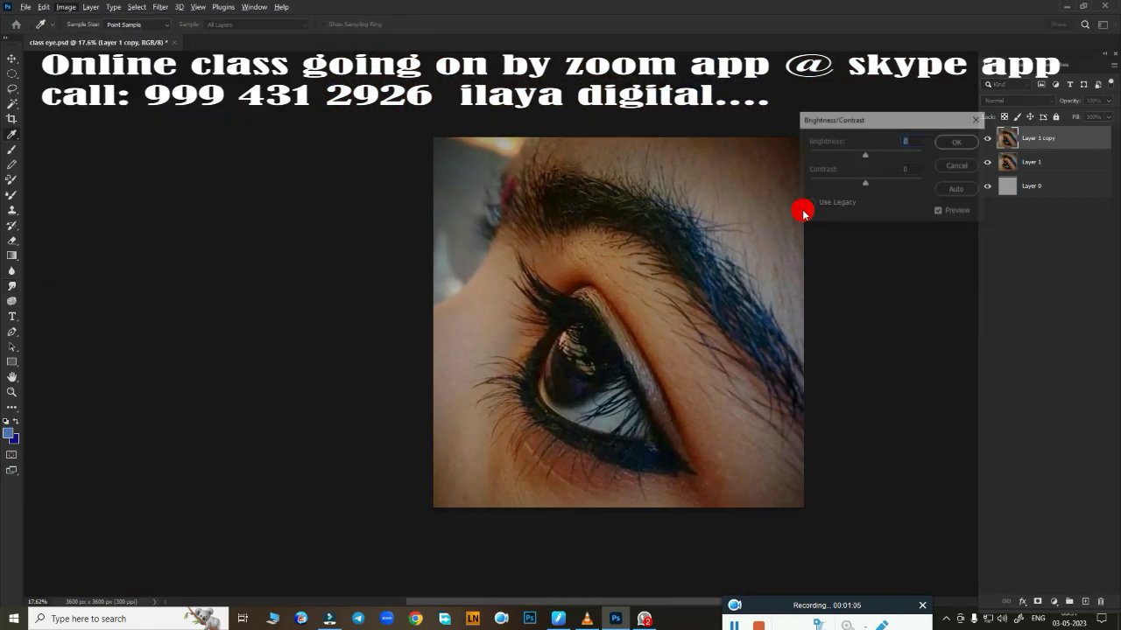
left_click_drag(863, 152, 873, 156)
key("Return")
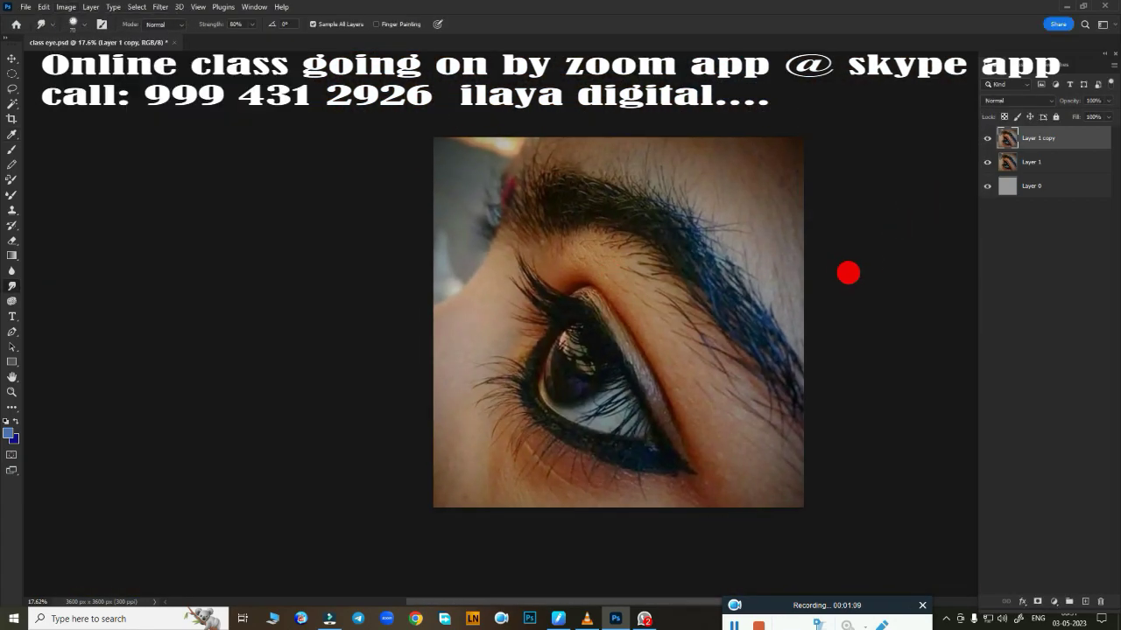
Step: Rotate the view about 44° so the eye lies level, then remove Layer 1 copy
key("r")
left_click_drag(471, 259, 468, 335)
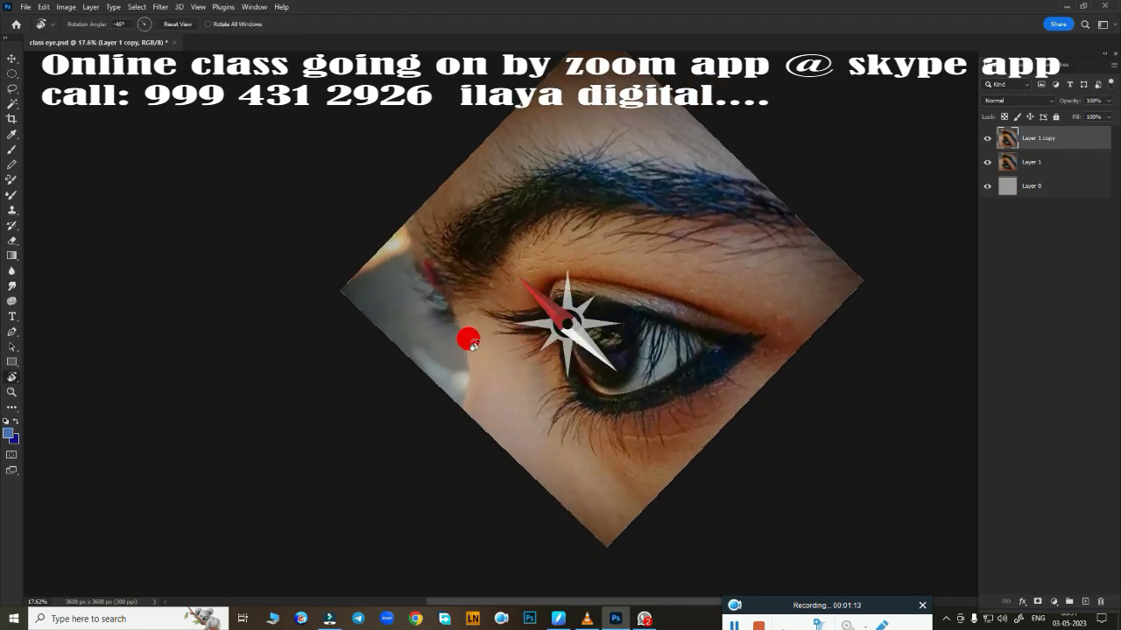
scroll(675, 297, "up", 3)
scroll(682, 337, "down", 2)
scroll(618, 349, "down", 1)
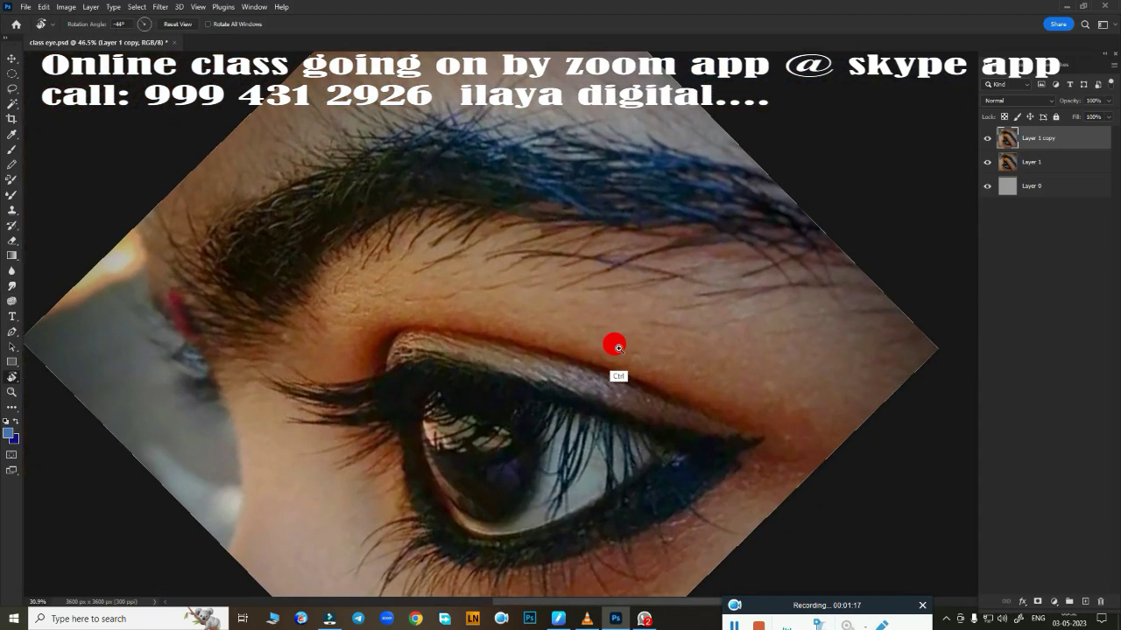
scroll(624, 293, "up", 2)
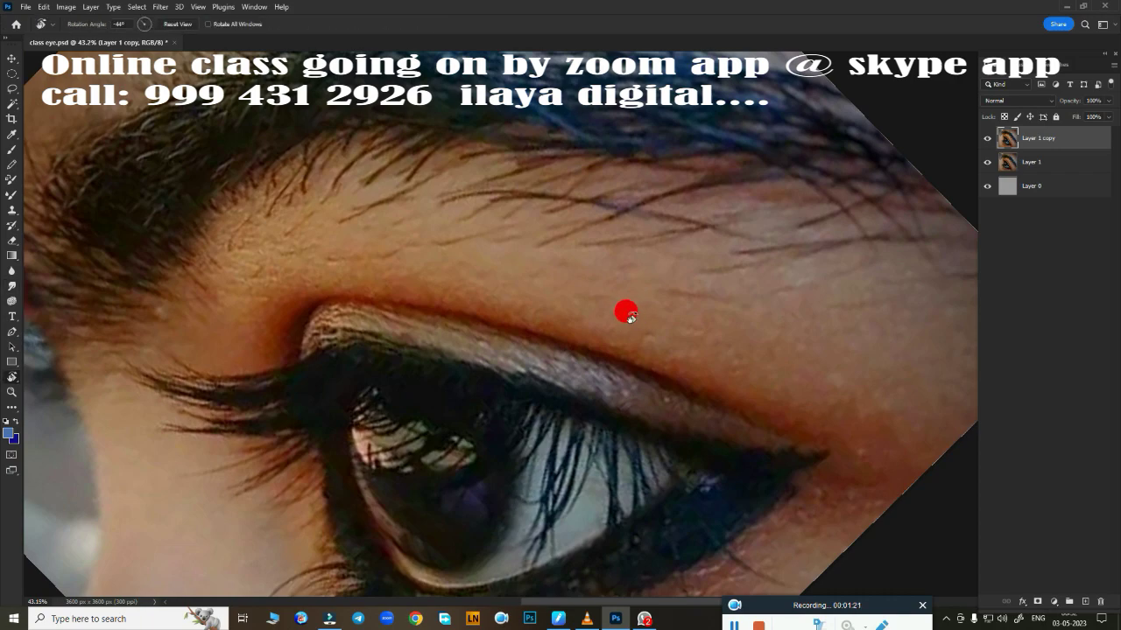
key("r")
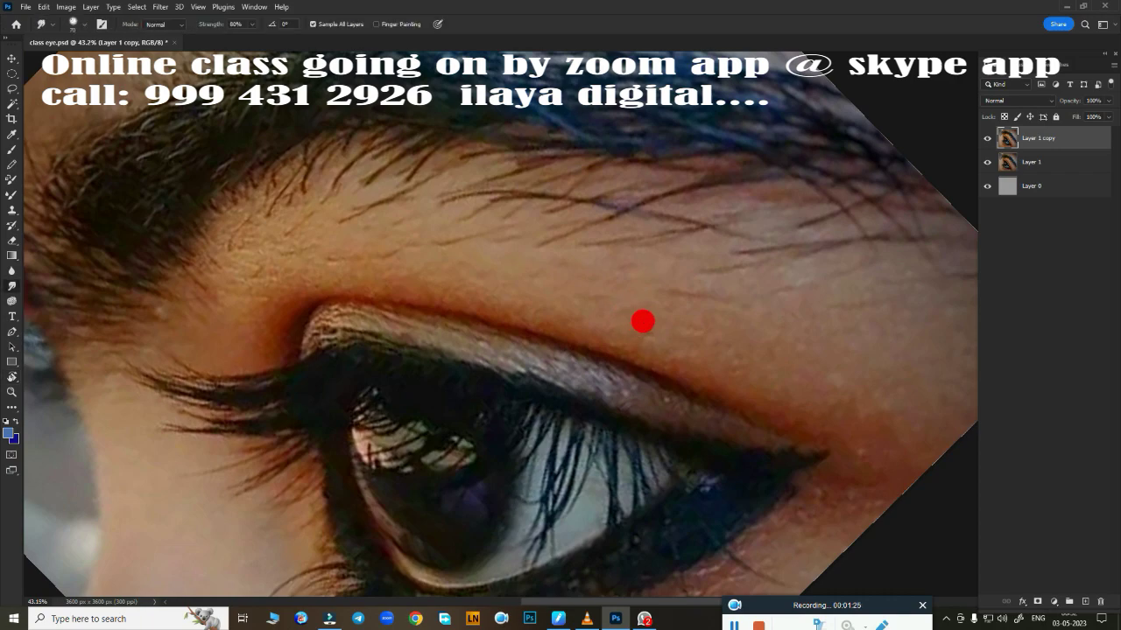
key("ctrl+z")
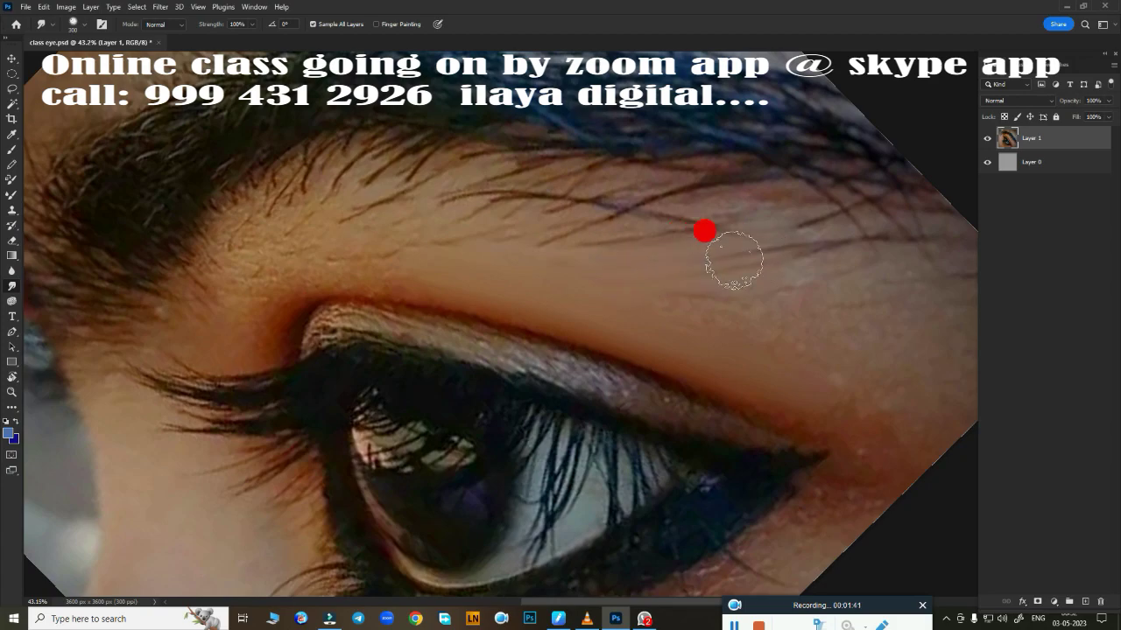
Step: Smudge the brow skin and stray hairs into soft tones, in full-screen with a rotated view
mouse_move(846, 243)
left_mouse_down()
mouse_move(794, 222)
mouse_move(885, 239)
mouse_move(780, 288)
mouse_move(402, 218)
left_mouse_up()
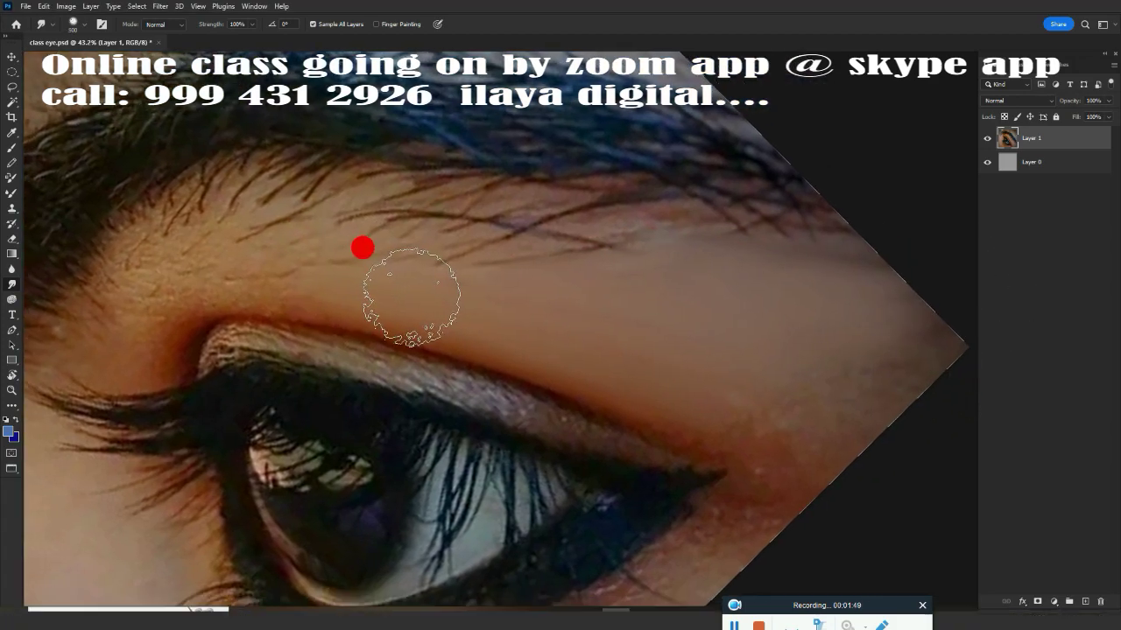
key("f")
key("f")
mouse_move(447, 300)
left_mouse_down()
mouse_move(388, 320)
mouse_move(658, 274)
mouse_move(708, 210)
mouse_move(805, 263)
mouse_move(970, 158)
mouse_move(1078, 110)
mouse_move(897, 223)
mouse_move(533, 213)
mouse_move(445, 222)
mouse_move(961, 272)
left_mouse_up()
mouse_move(277, 203)
left_mouse_down()
mouse_move(353, 125)
mouse_move(297, 157)
mouse_move(544, 105)
mouse_move(666, 123)
mouse_move(961, 70)
left_mouse_up()
left_click_drag(393, 142, 919, 74)
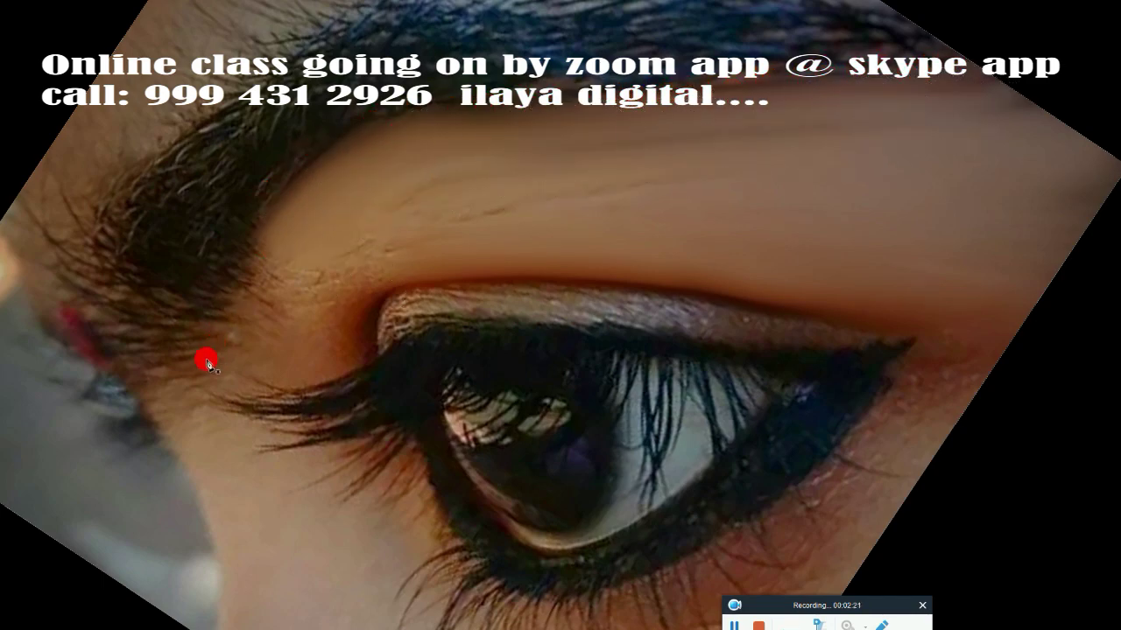
Step: Trace a Pen path around the skin between brow and eyelid crease and make it a selection
left_click_drag(348, 132, 489, 102)
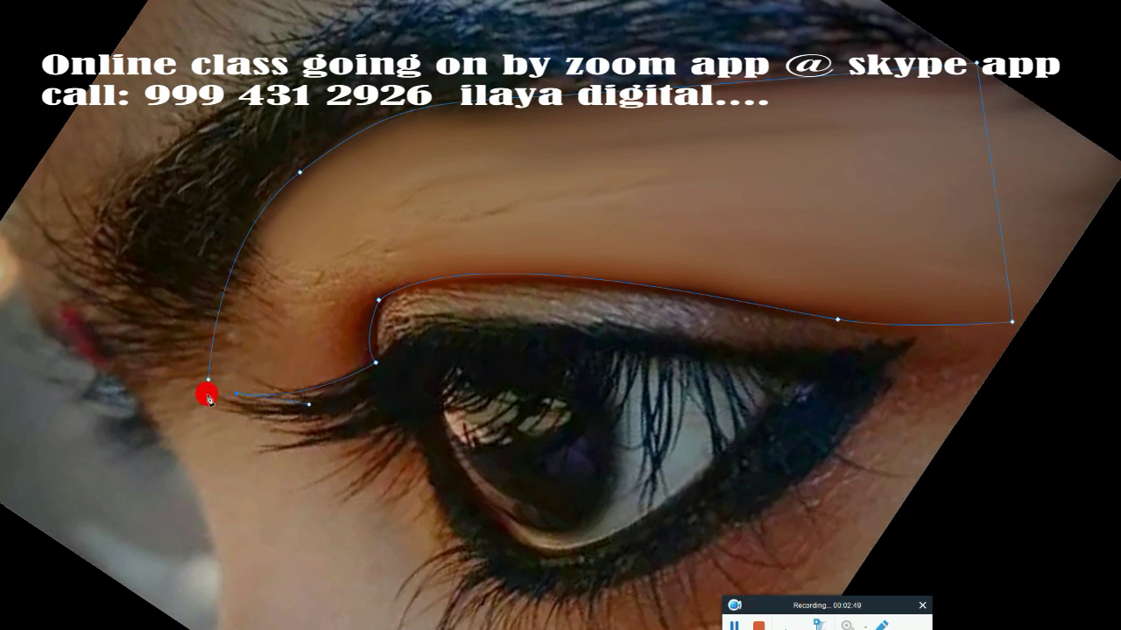
key("ctrl+Return")
Step: Feather the brow selection by 2 pixels
key("shift+F6")
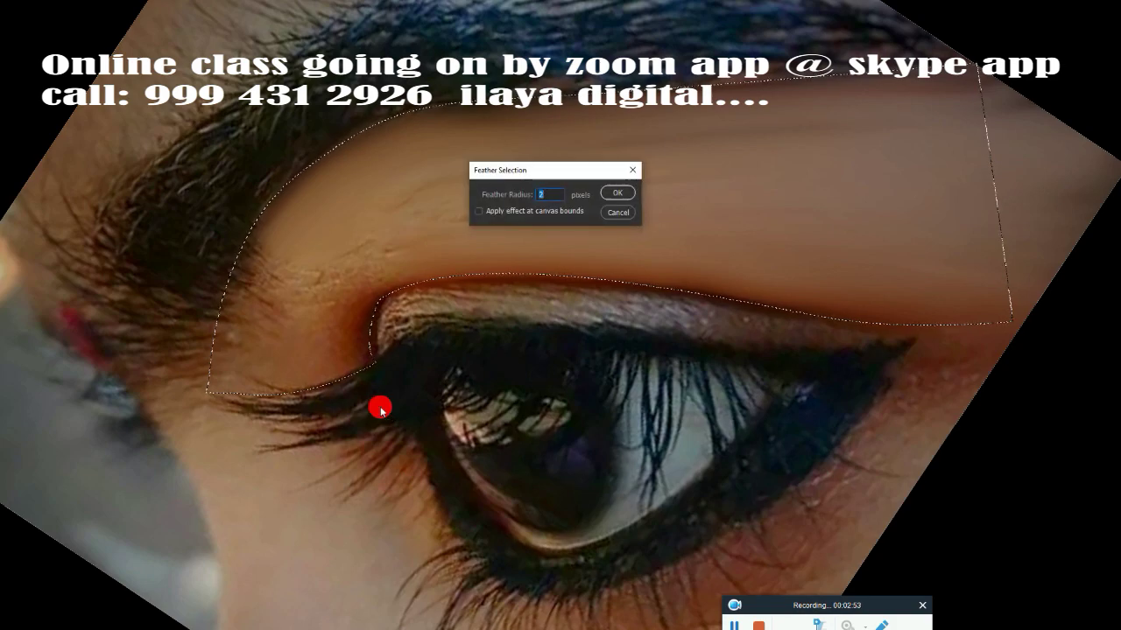
key("Return")
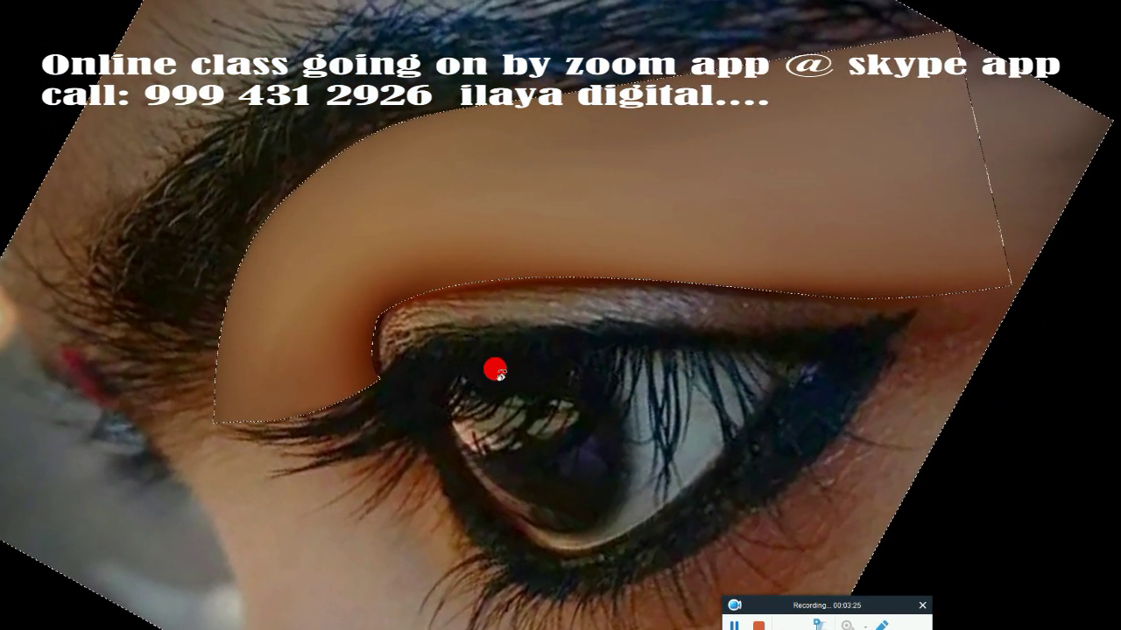
key("shift+F6")
key("Return")
Step: Zoom in on the selected skin and choose a brush for blending
scroll(470, 327, "up", 1)
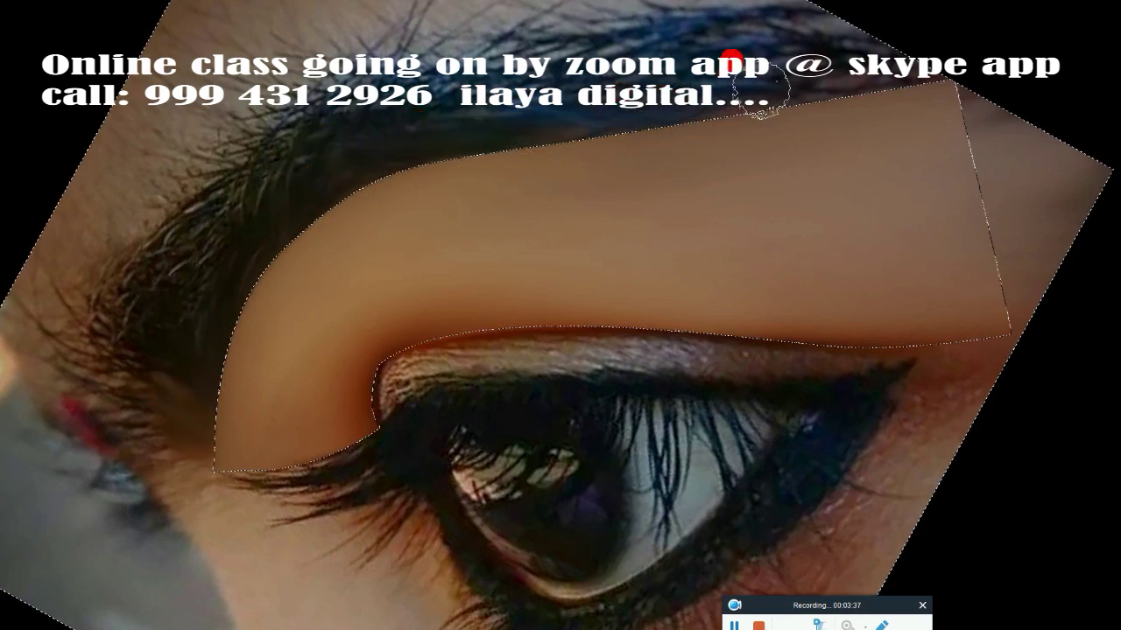
scroll(640, 378, "up", 2)
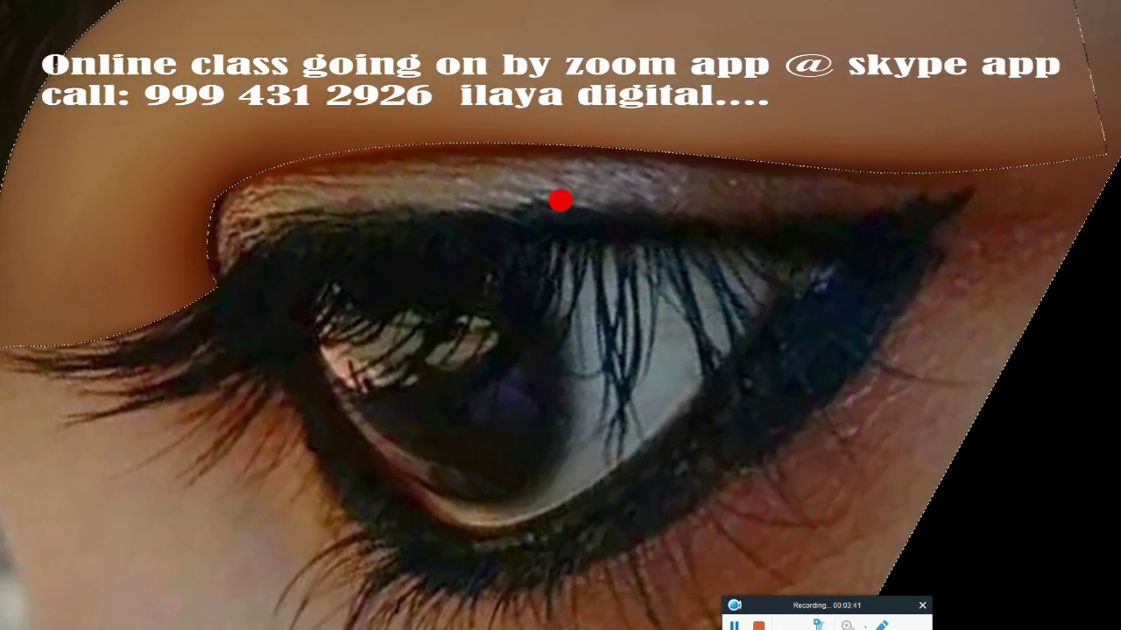
right_click(561, 276)
key("Return")
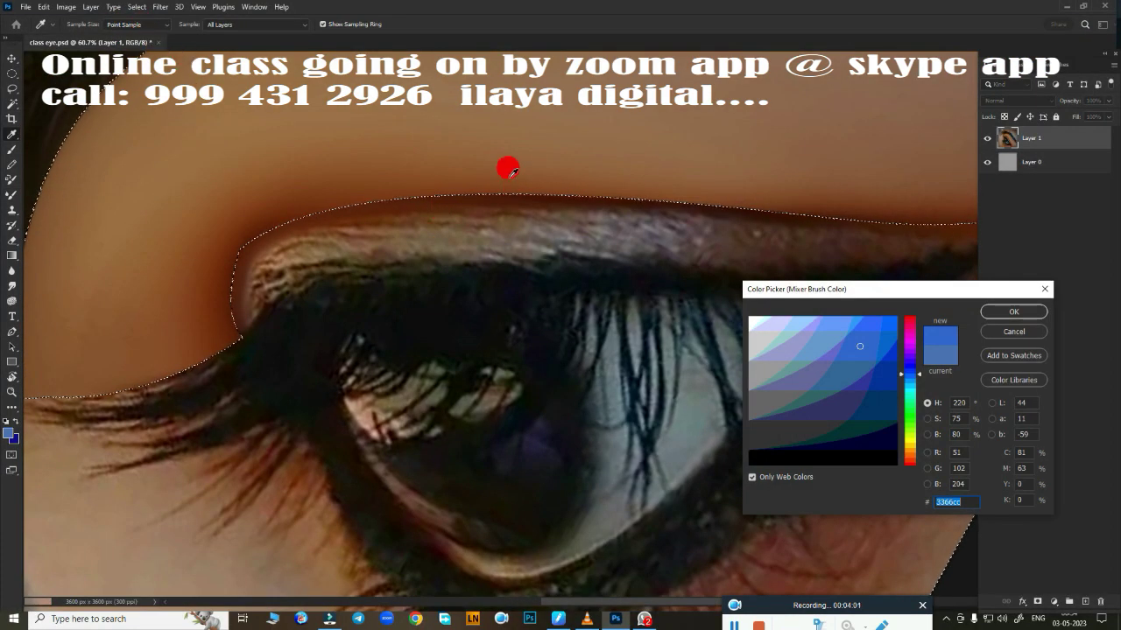
Step: Paint the eyelid edge with dark red sampled from the skin using the Mixer Brush
left_click(566, 195)
left_click(1011, 313)
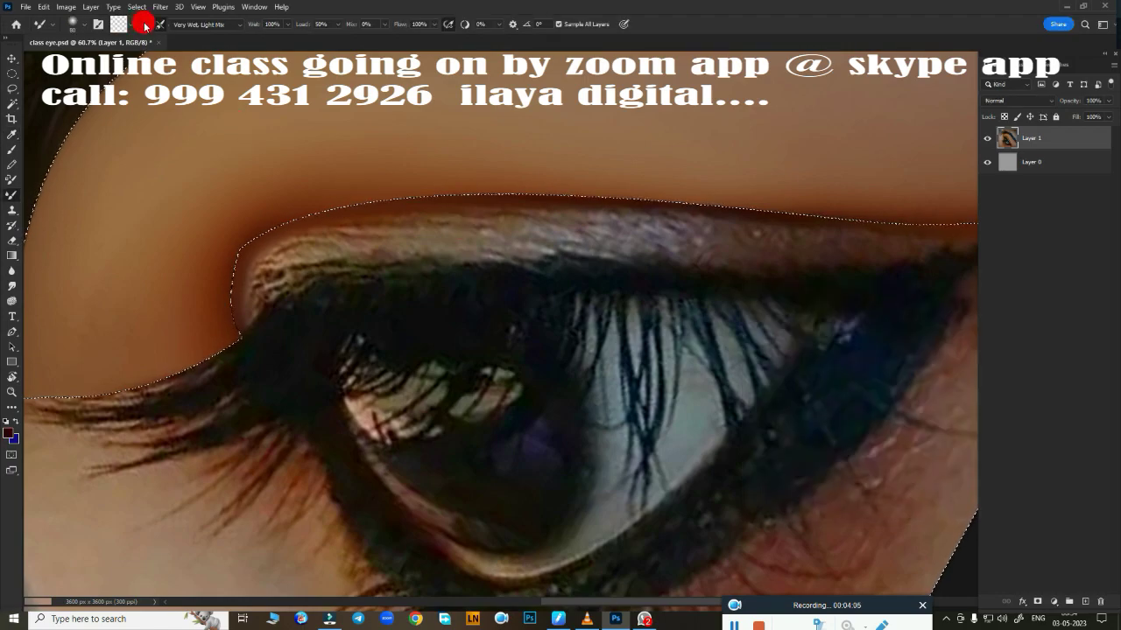
mouse_move(237, 302)
left_mouse_down()
mouse_move(225, 260)
mouse_move(242, 233)
mouse_move(260, 228)
mouse_move(262, 241)
left_mouse_up()
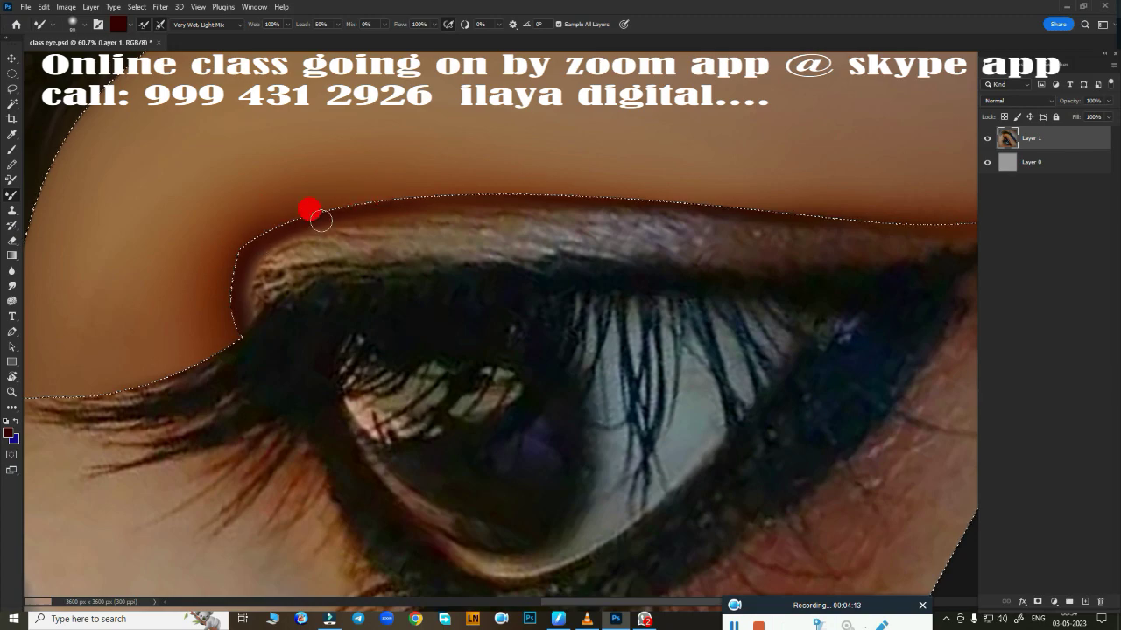
left_click_drag(242, 238, 398, 200)
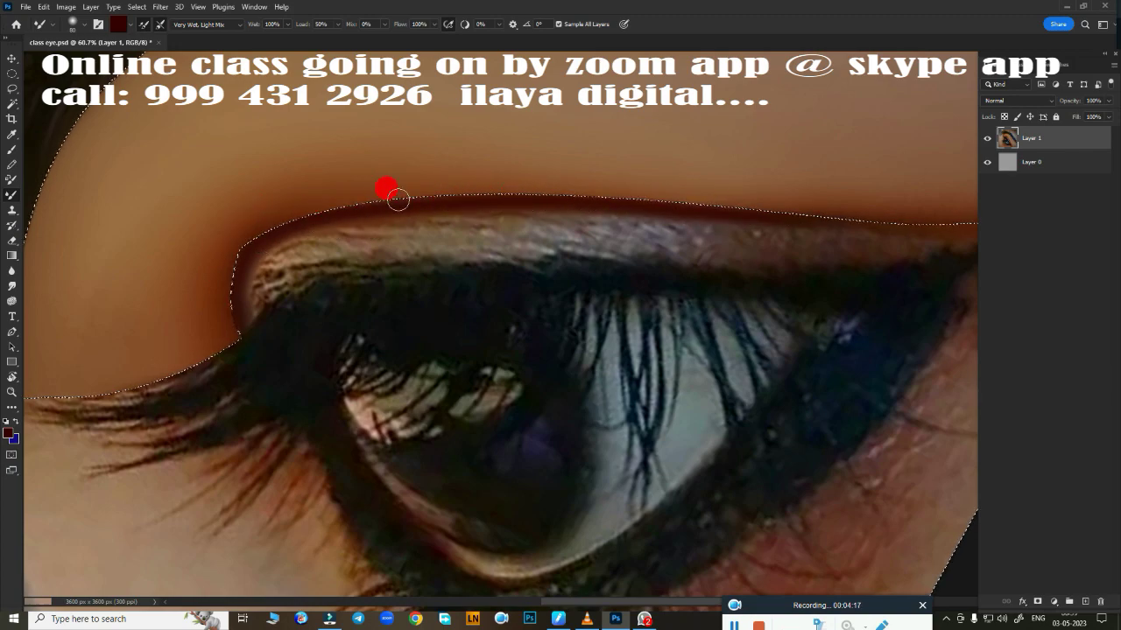
scroll(668, 210, "right", 4)
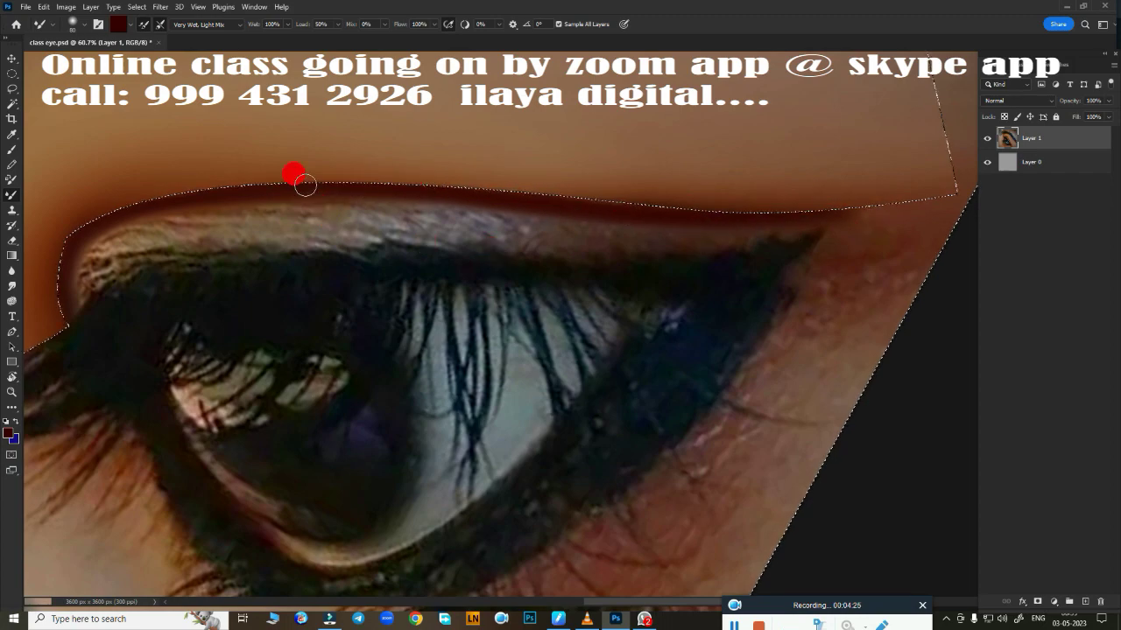
Step: Smudge the dark lid line along the crease with a smaller brush, out to the inner corner
key("r")
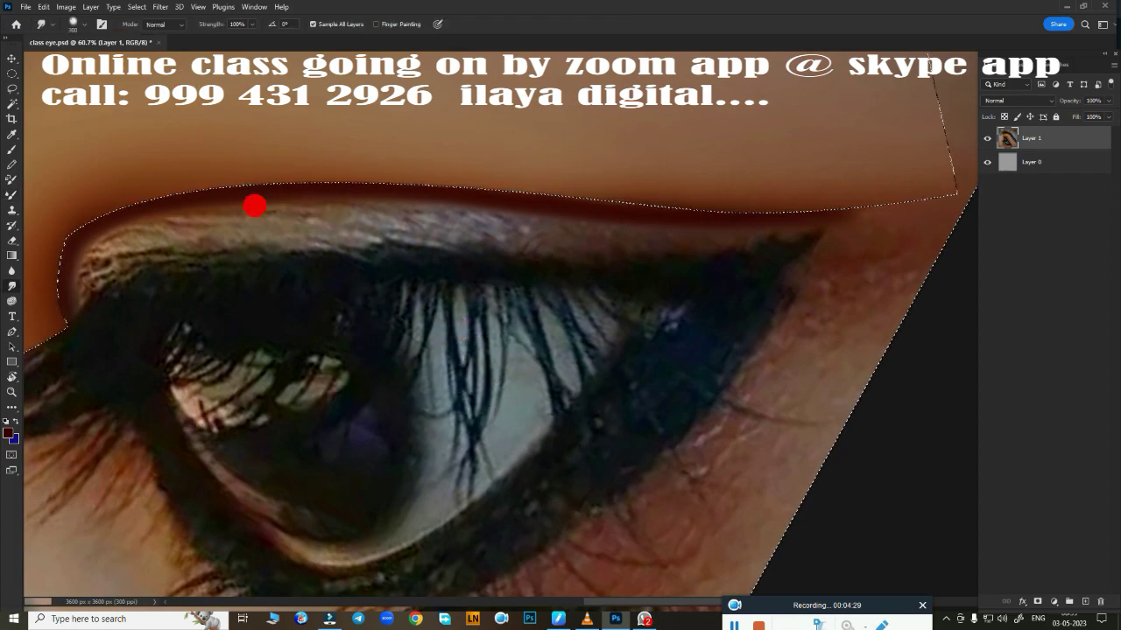
key("bracketleft")
key("bracketleft")
key("bracketleft")
left_click_drag(648, 246, 852, 237)
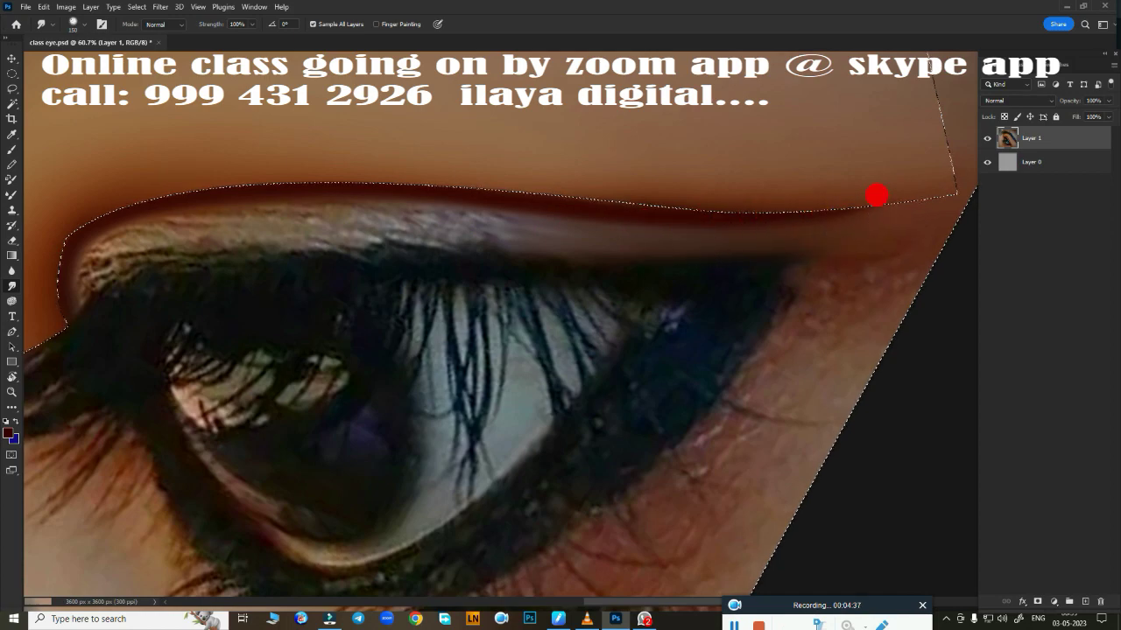
mouse_move(901, 228)
left_mouse_down()
mouse_move(353, 213)
mouse_move(404, 229)
left_mouse_up()
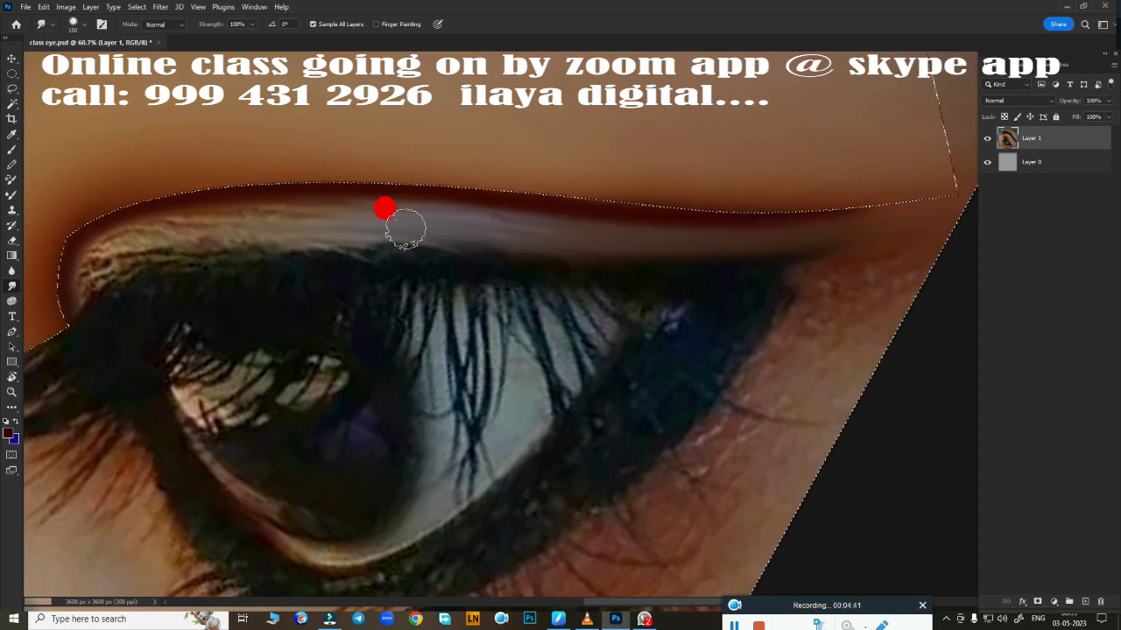
mouse_move(313, 221)
left_mouse_down()
mouse_move(177, 344)
mouse_move(336, 387)
mouse_move(470, 387)
mouse_move(310, 282)
left_mouse_up()
Step: Repaint the band along the upper lid with Mixer Brush strokes
key("b")
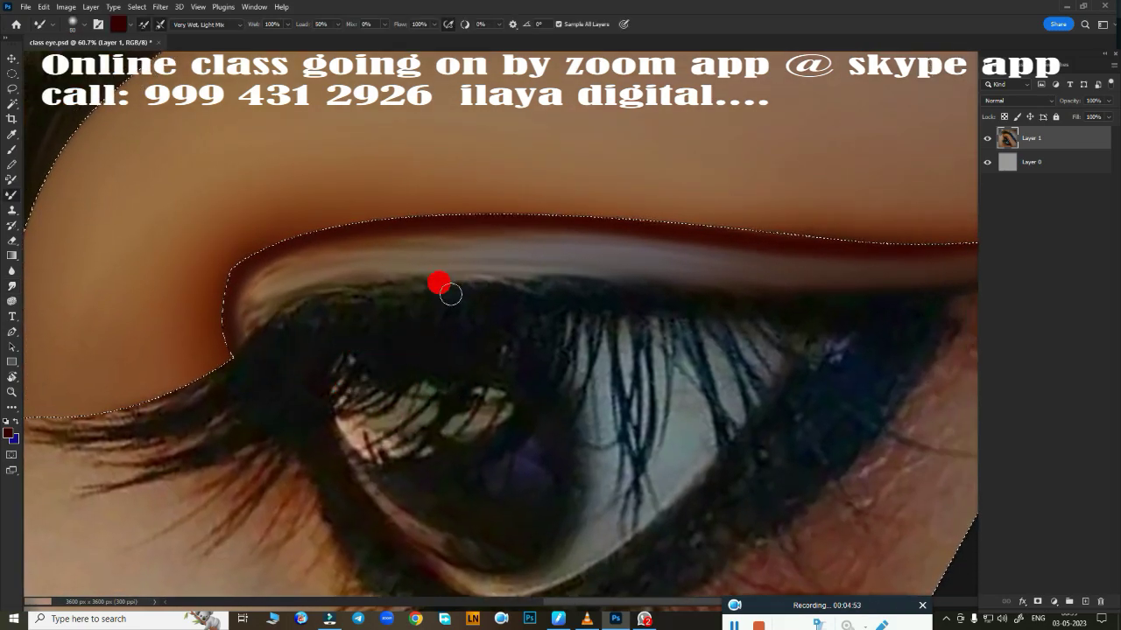
left_click_drag(629, 295, 685, 267)
mouse_move(780, 269)
left_mouse_down()
mouse_move(570, 255)
mouse_move(512, 328)
left_mouse_up()
Step: Clean the brush load and blend the pale lid band from the inner corner to the outer edge
left_click(153, 26)
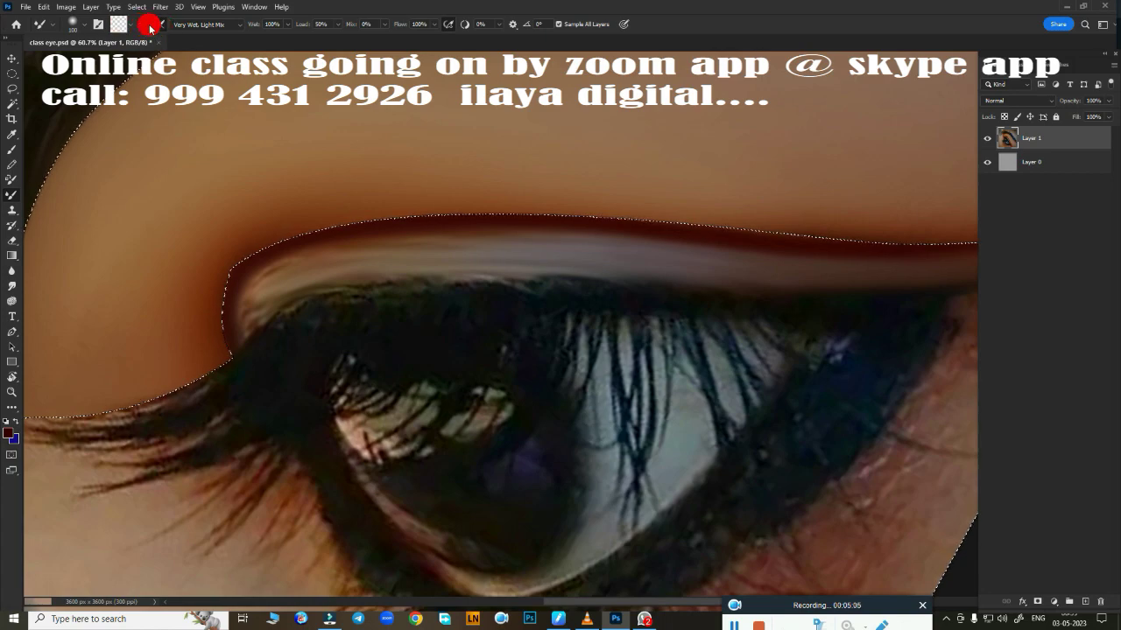
left_click_drag(543, 251, 940, 256)
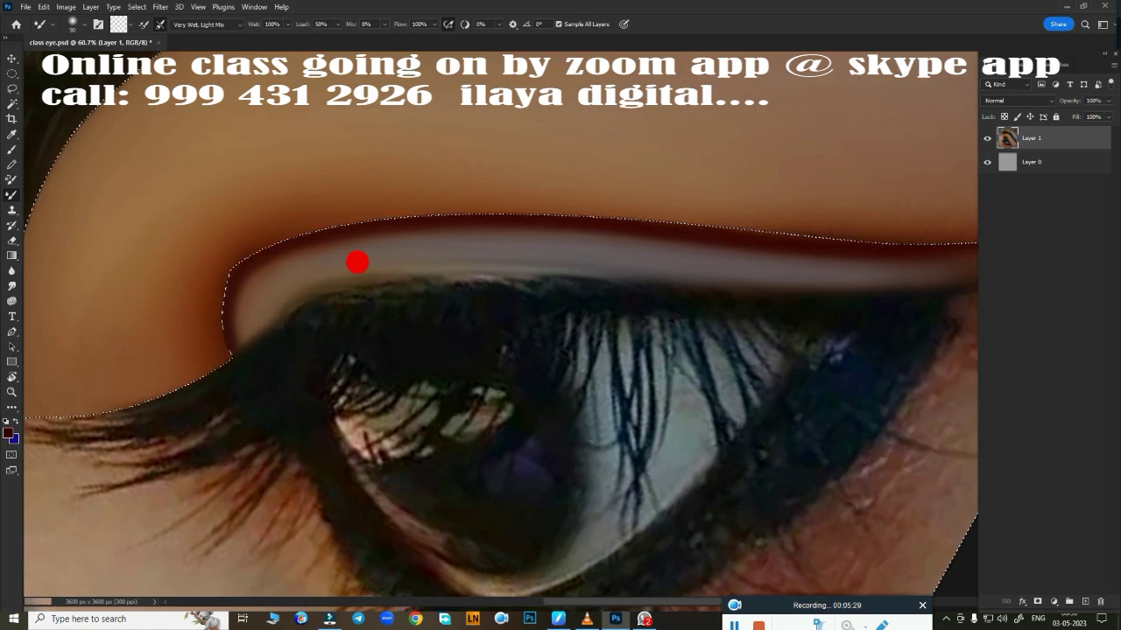
left_click_drag(347, 267, 555, 253)
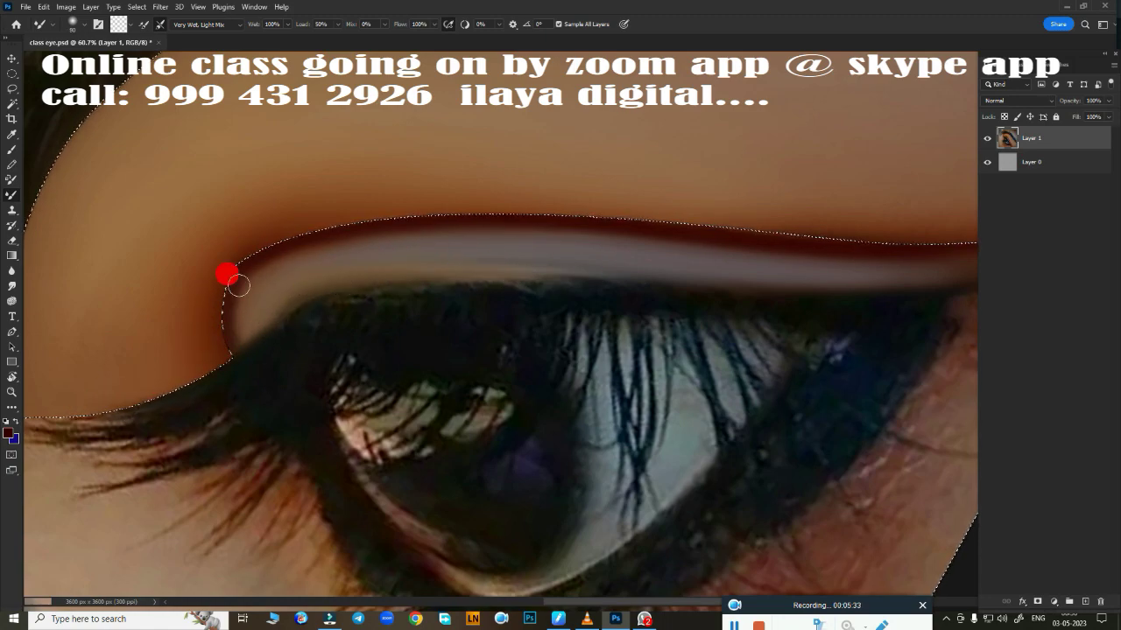
left_click_drag(490, 273, 397, 286)
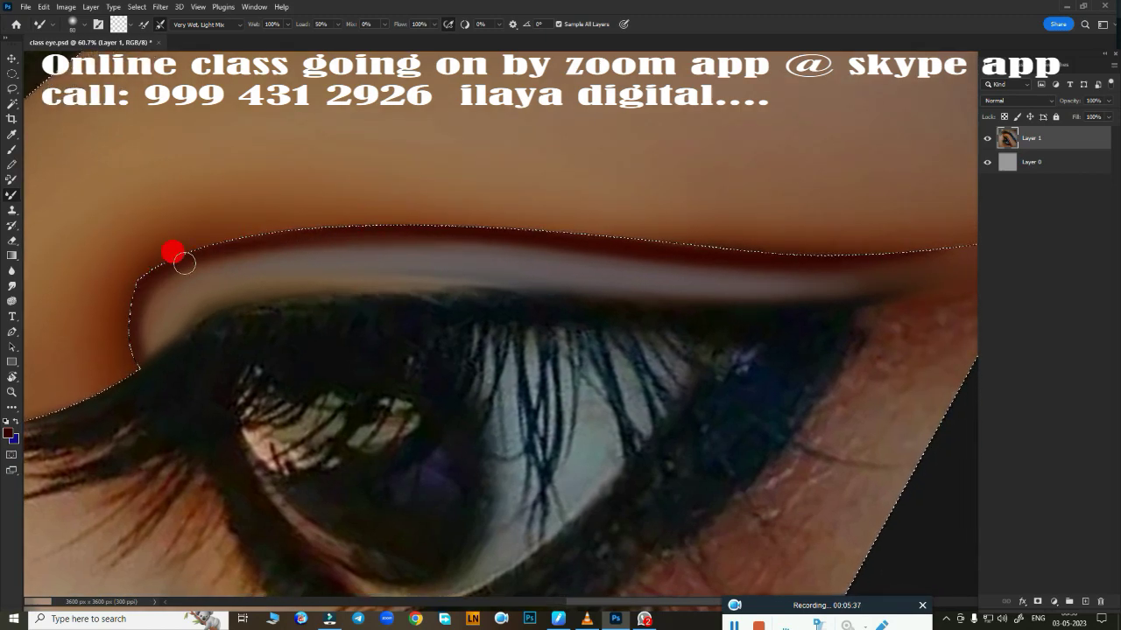
mouse_move(513, 234)
left_mouse_down()
mouse_move(695, 253)
mouse_move(770, 286)
mouse_move(580, 288)
mouse_move(115, 254)
mouse_move(540, 277)
mouse_move(755, 267)
mouse_move(748, 275)
mouse_move(602, 277)
mouse_move(765, 255)
mouse_move(603, 278)
mouse_move(735, 257)
mouse_move(729, 275)
mouse_move(567, 315)
left_mouse_up()
scroll(587, 337, "down", 5)
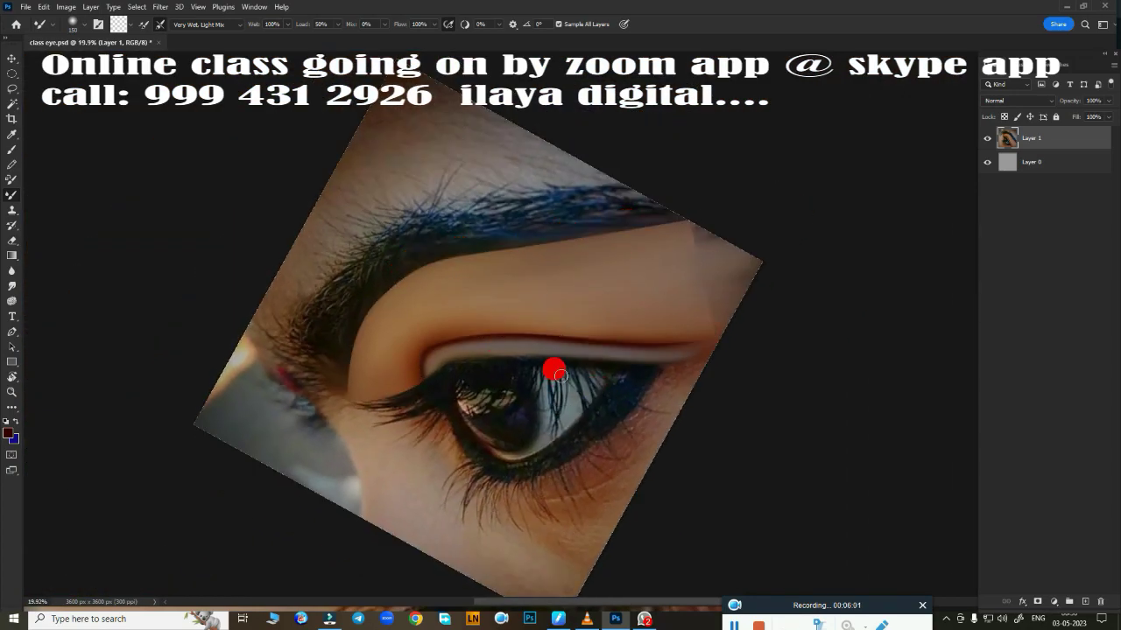
Step: Drop the selection, tilt the view, and smudge the lid skin up into the eyebrow
key("ctrl+z")
scroll(563, 369, "up", 2)
scroll(583, 393, "up", 2)
scroll(570, 359, "up", 2)
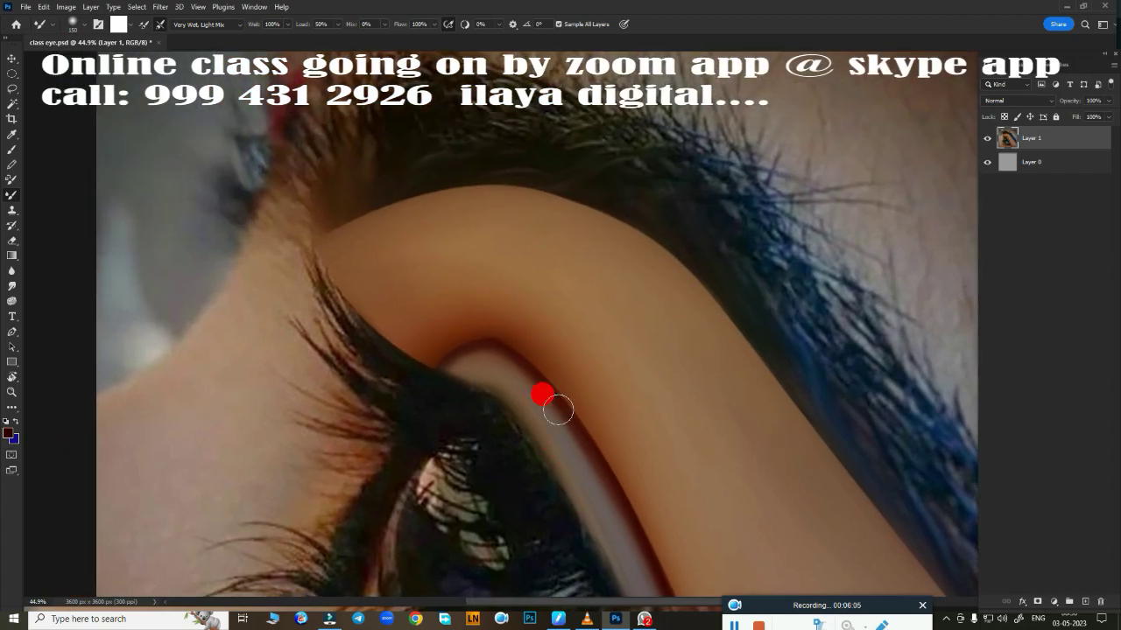
key("r")
mouse_move(437, 350)
left_mouse_down()
mouse_move(345, 478)
mouse_move(619, 390)
left_mouse_up()
key("Escape")
scroll(569, 350, "up", 1)
scroll(516, 312, "up", 1)
scroll(531, 380, "up", 1)
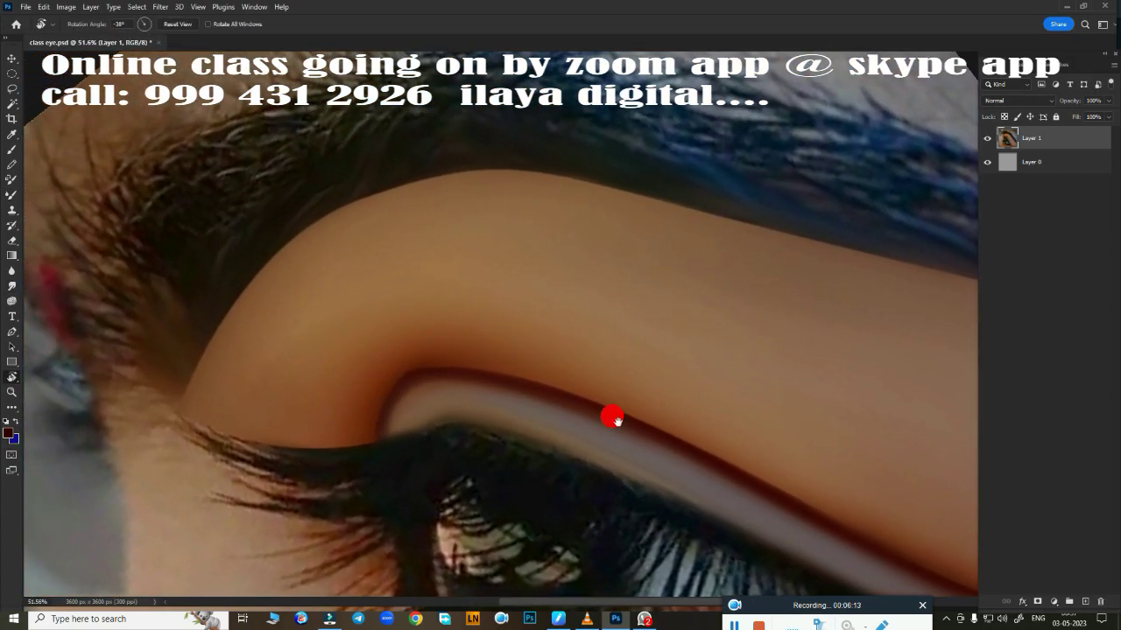
scroll(610, 417, "up", 1)
left_click_drag(199, 385, 268, 259)
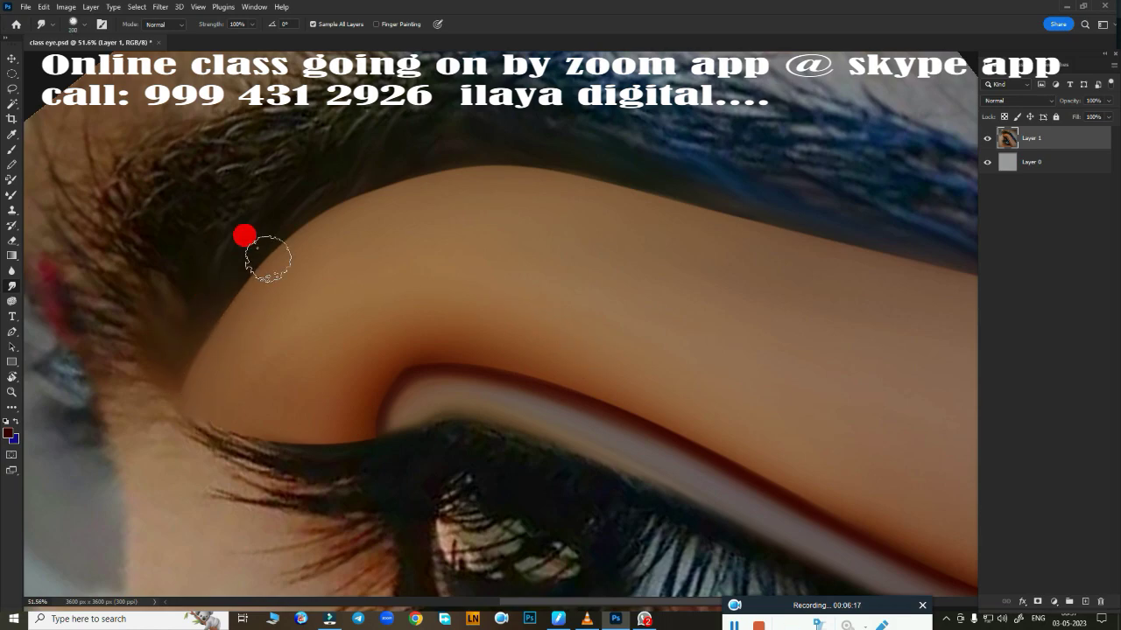
mouse_move(228, 318)
left_mouse_down()
mouse_move(292, 253)
mouse_move(475, 170)
mouse_move(592, 204)
left_mouse_up()
Step: Straighten the view and smooth the brow's lower edge toward the outer corner
key("r")
mouse_move(228, 277)
left_mouse_down()
mouse_move(465, 365)
mouse_move(368, 240)
left_mouse_up()
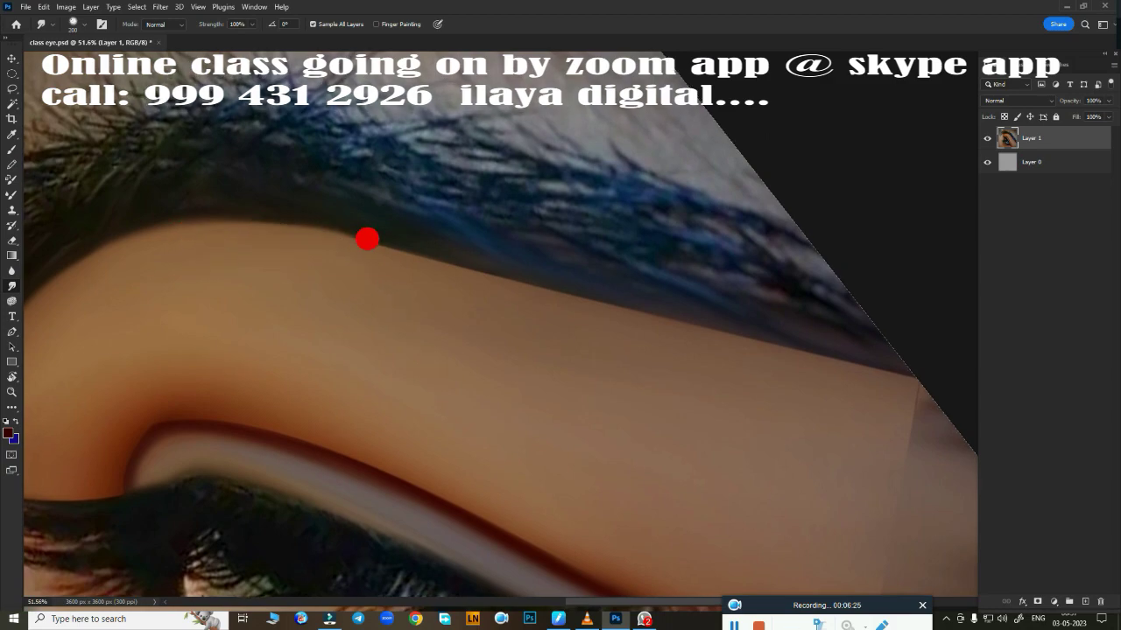
mouse_move(487, 273)
left_mouse_down()
mouse_move(383, 230)
mouse_move(679, 315)
left_mouse_up()
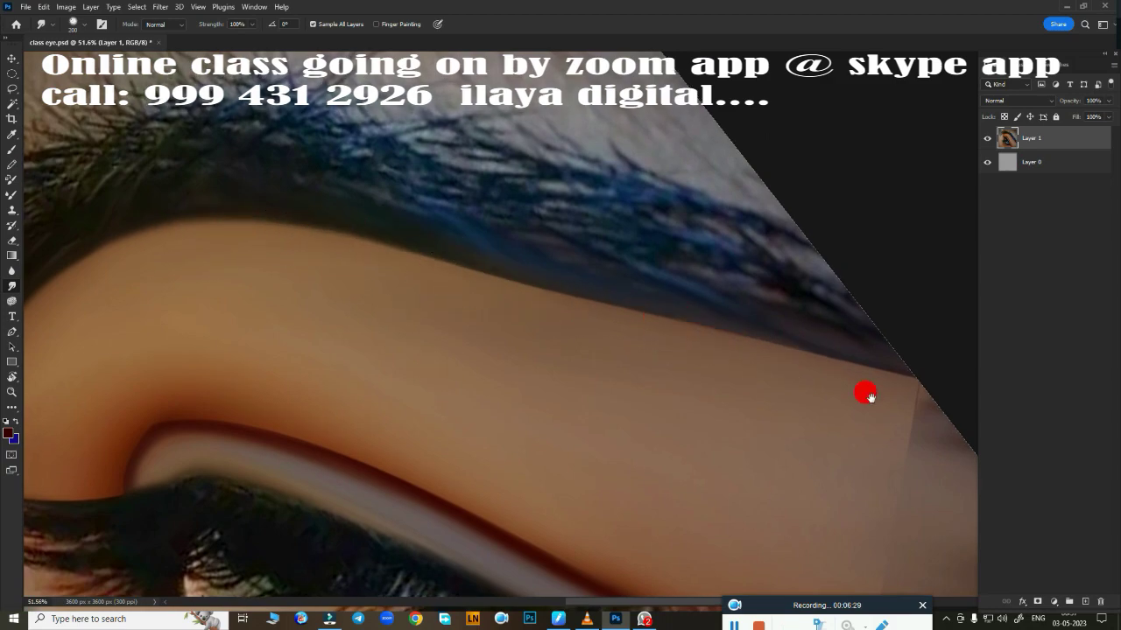
left_click_drag(865, 395, 483, 255)
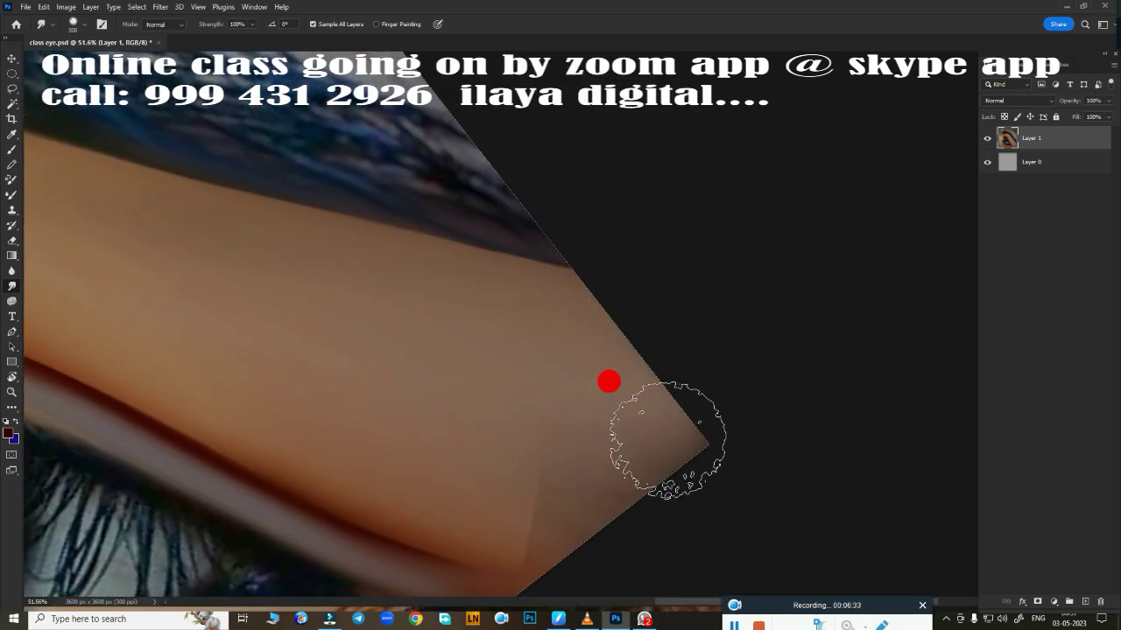
left_click_drag(657, 364, 718, 188)
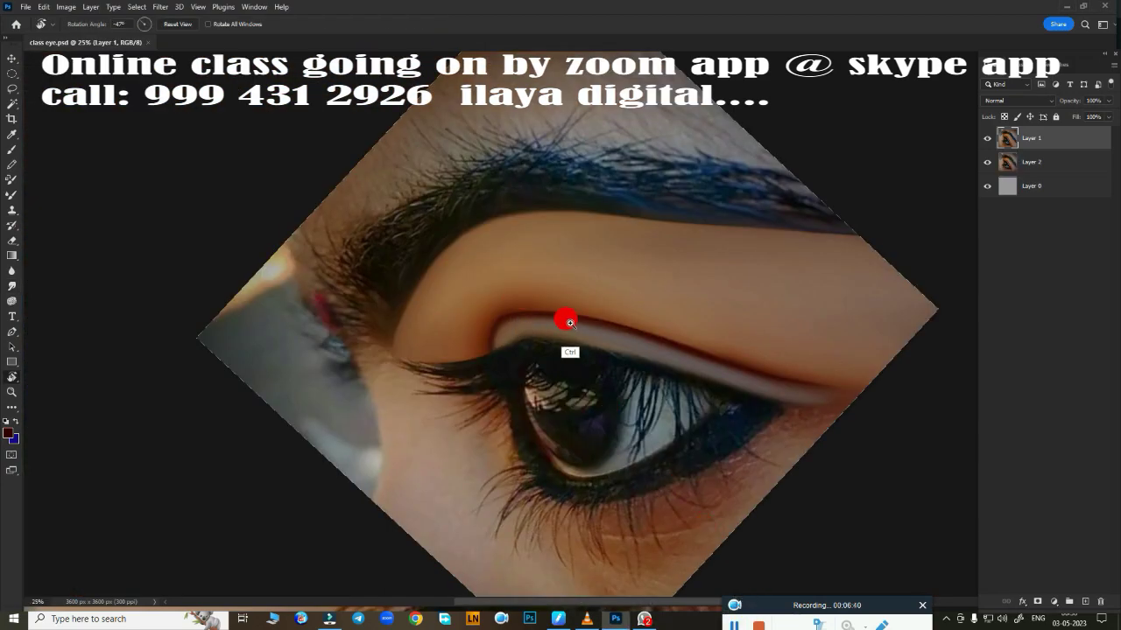
scroll(565, 317, "up", 2)
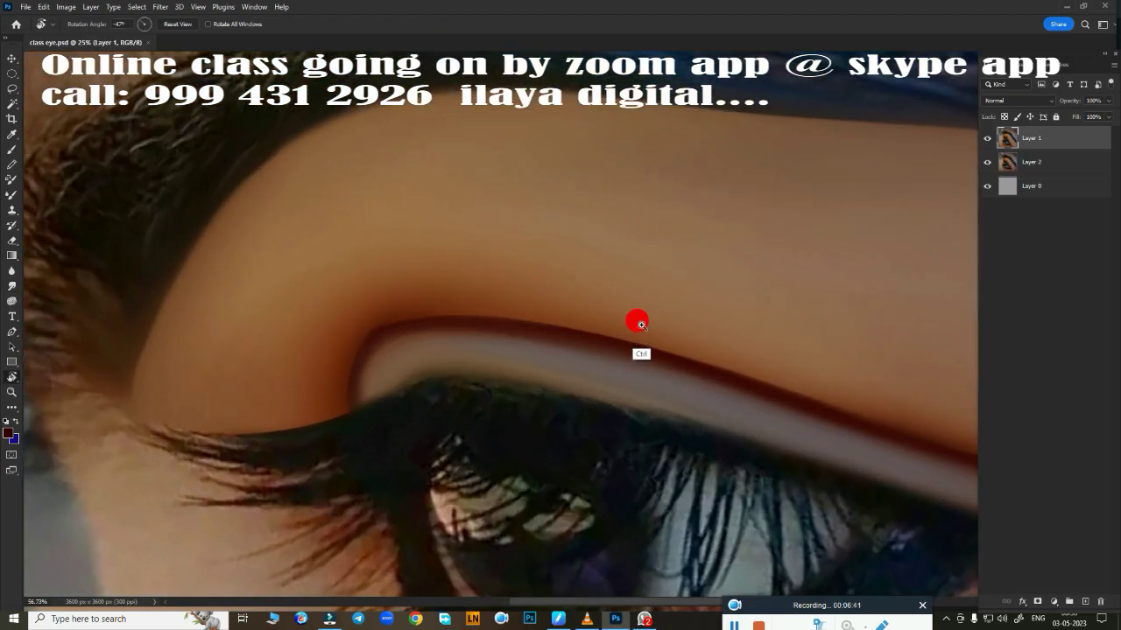
scroll(637, 320, "up", 2)
scroll(412, 372, "down", 2)
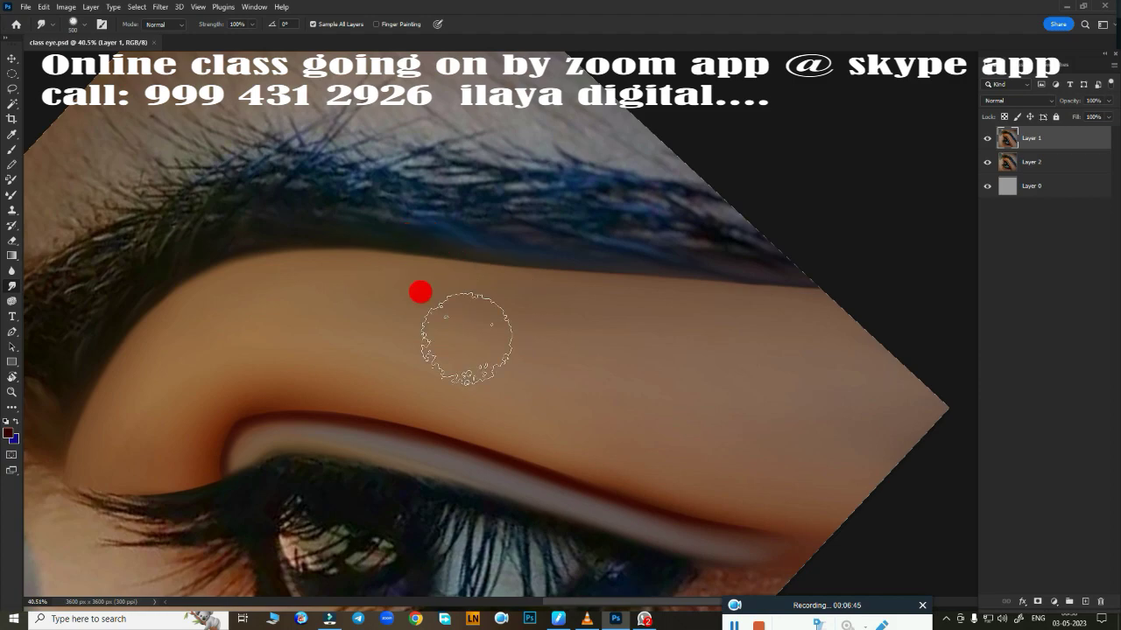
left_click_drag(243, 278, 710, 293)
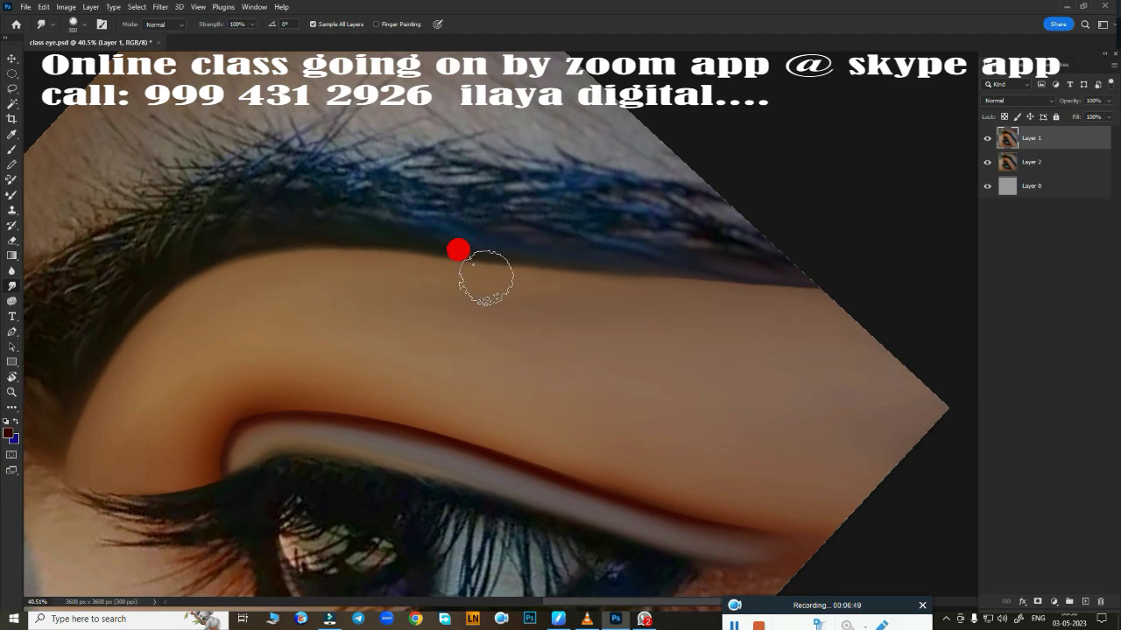
left_click_drag(368, 290, 513, 303)
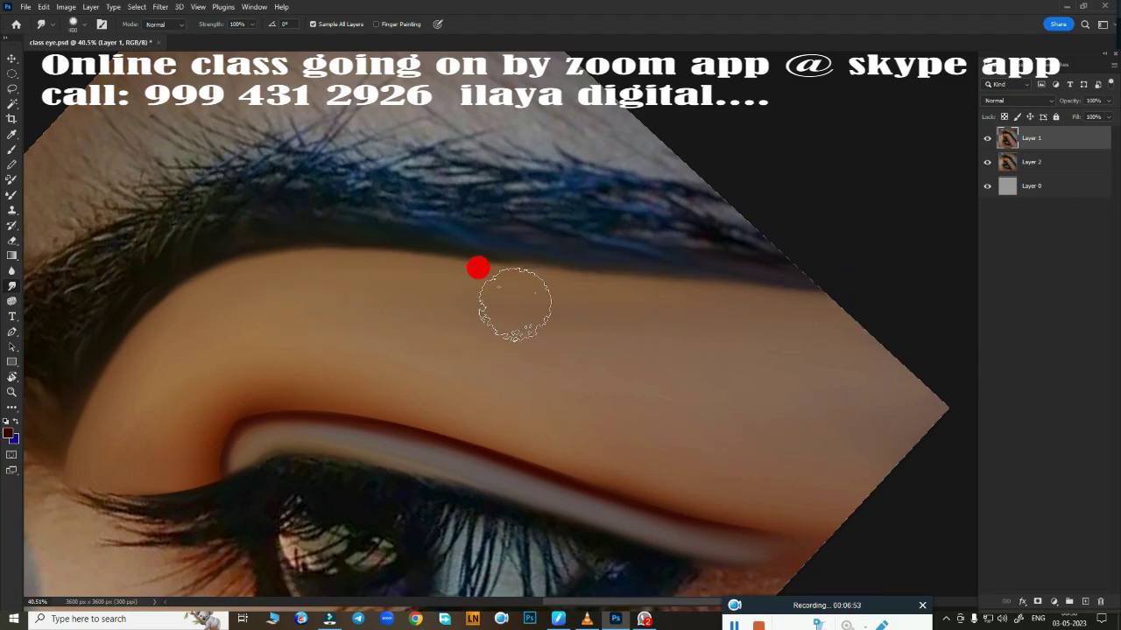
scroll(570, 345, "up", 3)
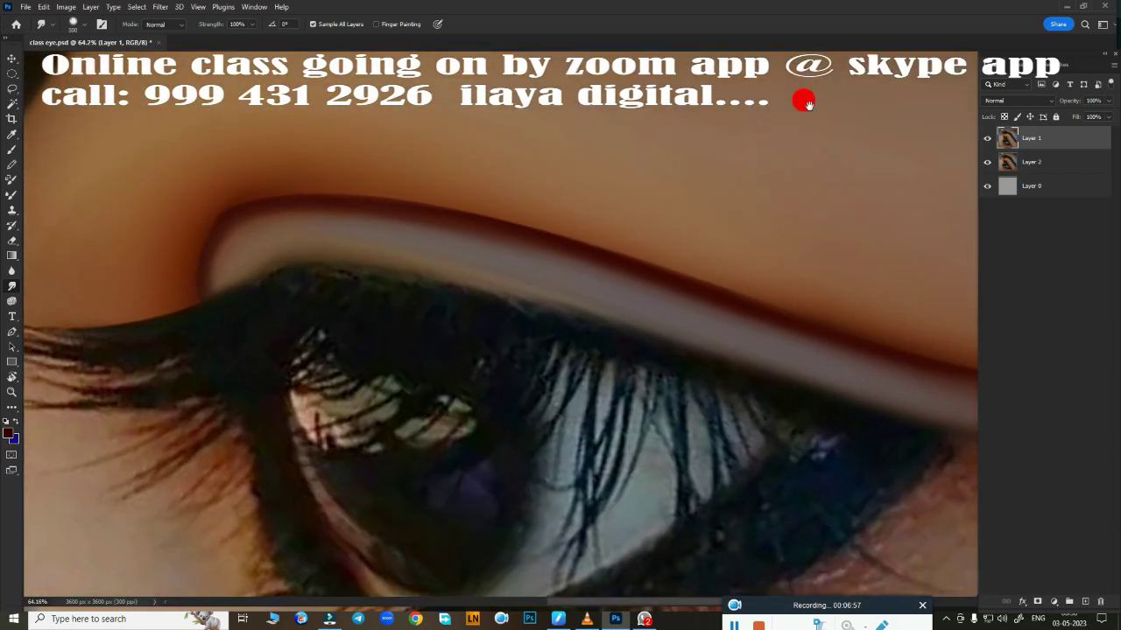
Step: Soften the crease's outer end with a smaller smudge brush, then view the whole eye upright
key("bracketleft")
key("bracketleft")
key("bracketleft")
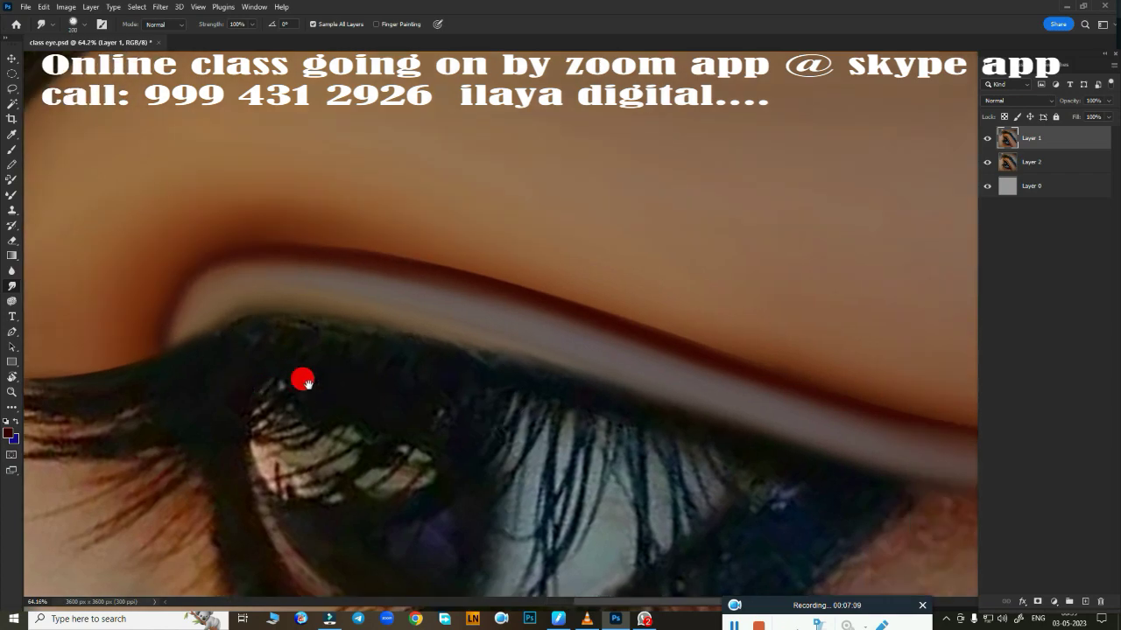
scroll(300, 379, "up", 1)
scroll(295, 220, "right", 3)
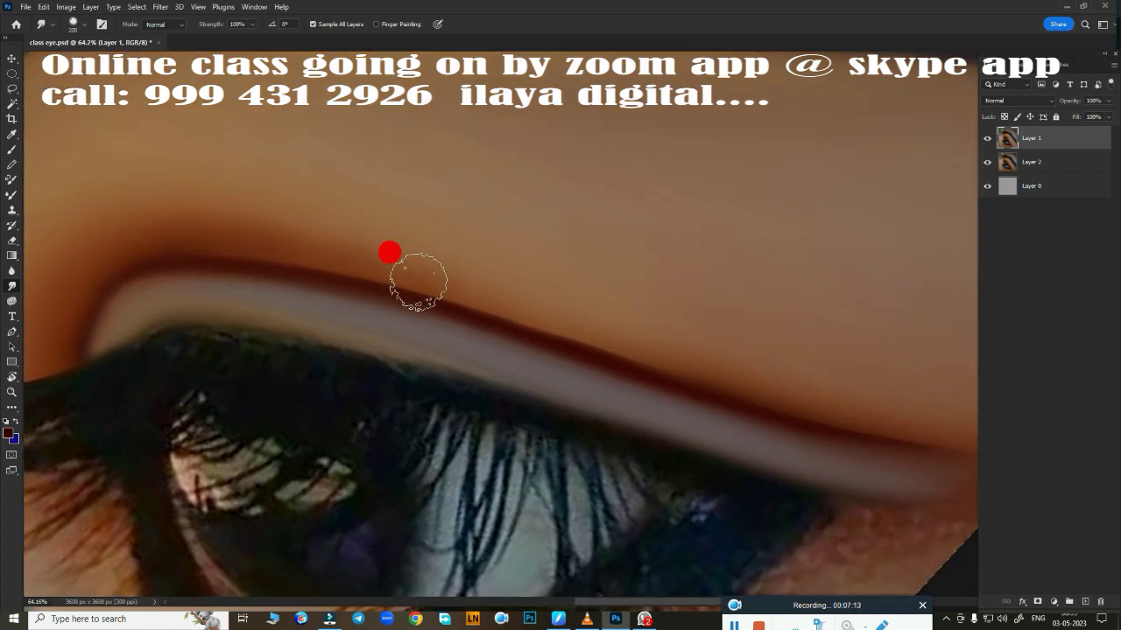
scroll(761, 388, "down", 1)
scroll(761, 388, "right", 3)
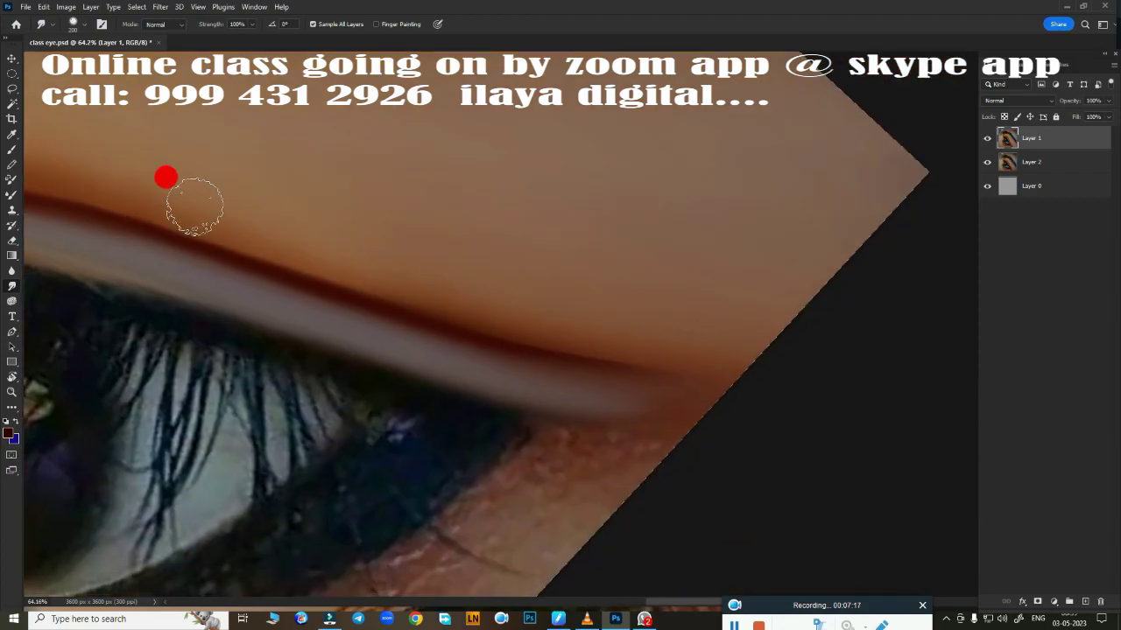
left_click_drag(631, 318, 650, 363)
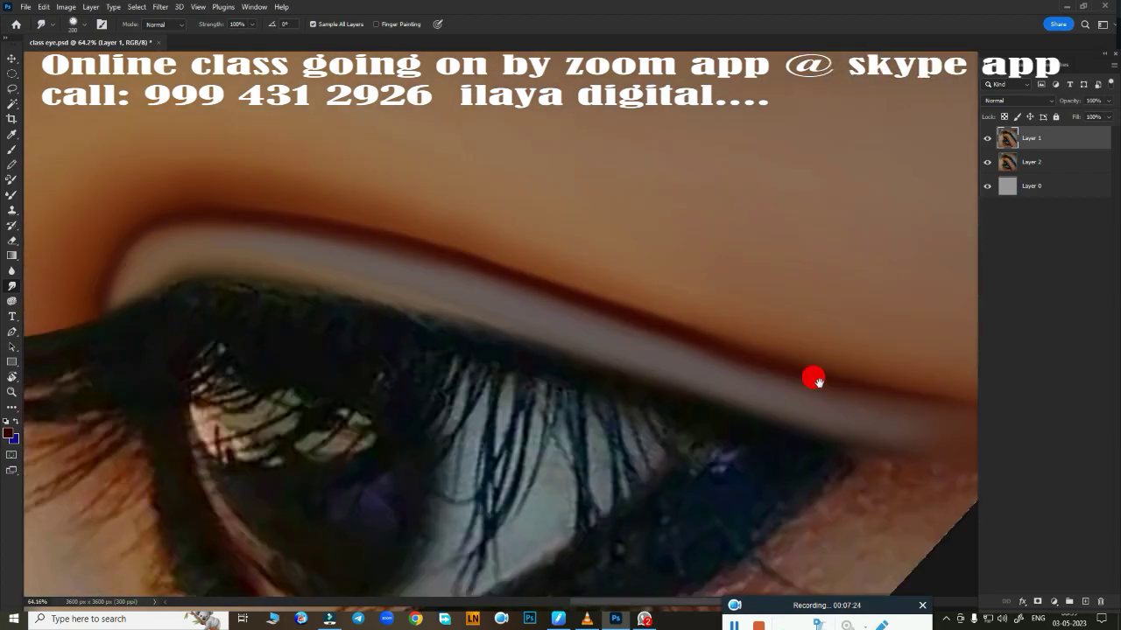
left_click_drag(399, 321, 500, 233)
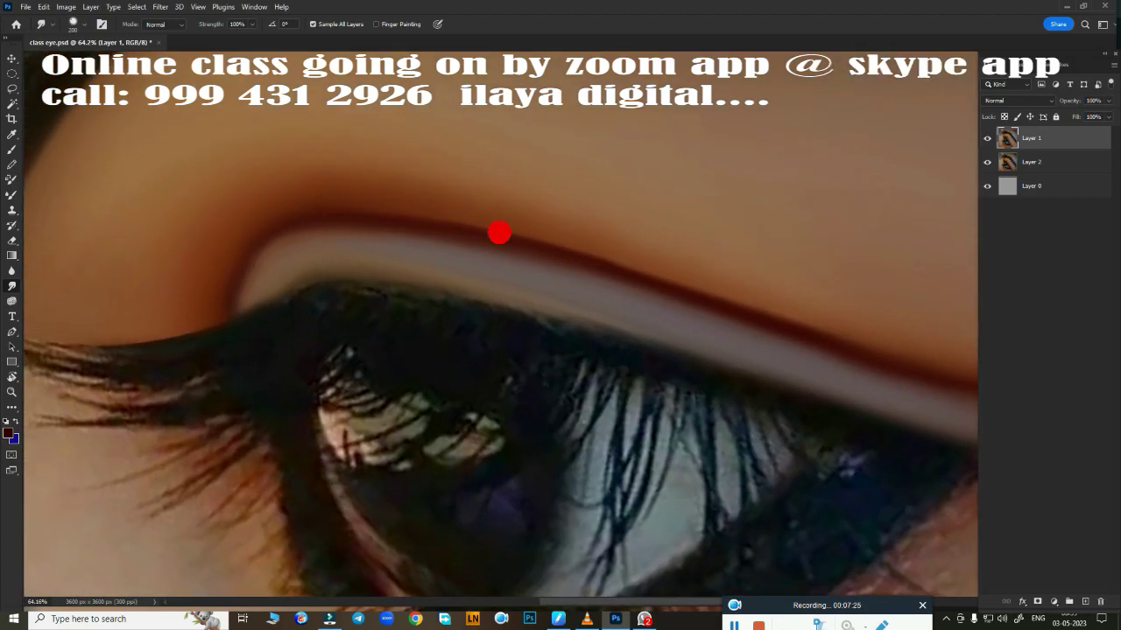
mouse_move(206, 208)
left_mouse_down()
mouse_move(286, 312)
mouse_move(457, 270)
mouse_move(463, 340)
mouse_move(296, 378)
mouse_move(498, 366)
left_mouse_up()
Step: Hide Layer 1 and finish the Pen outline around the eyeliner and outer lash flicks
left_click(988, 138)
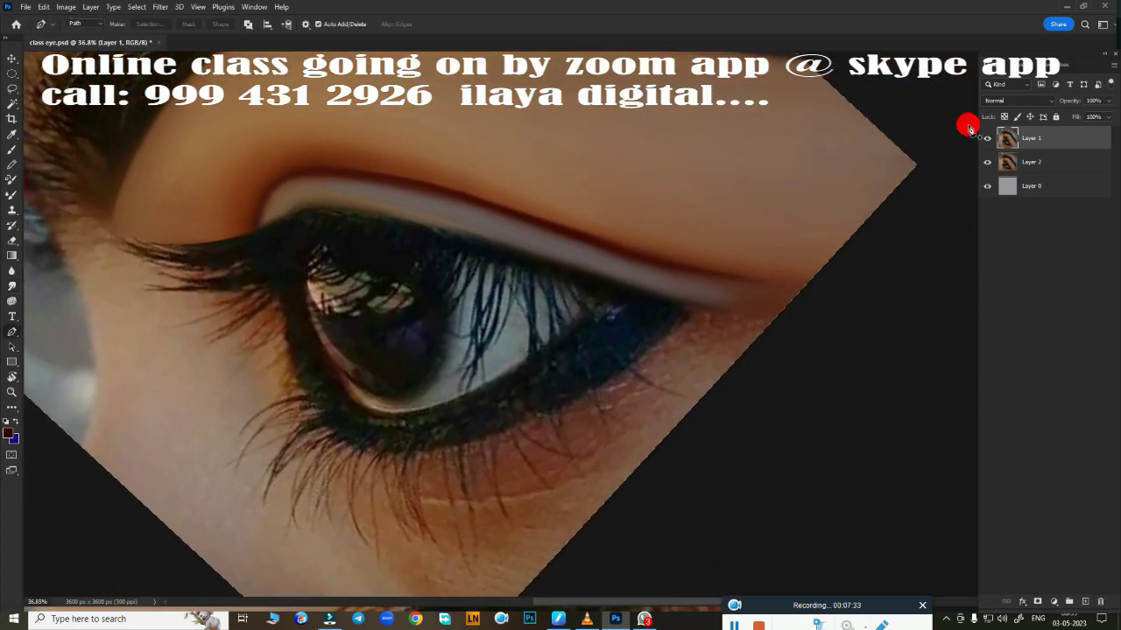
key("p")
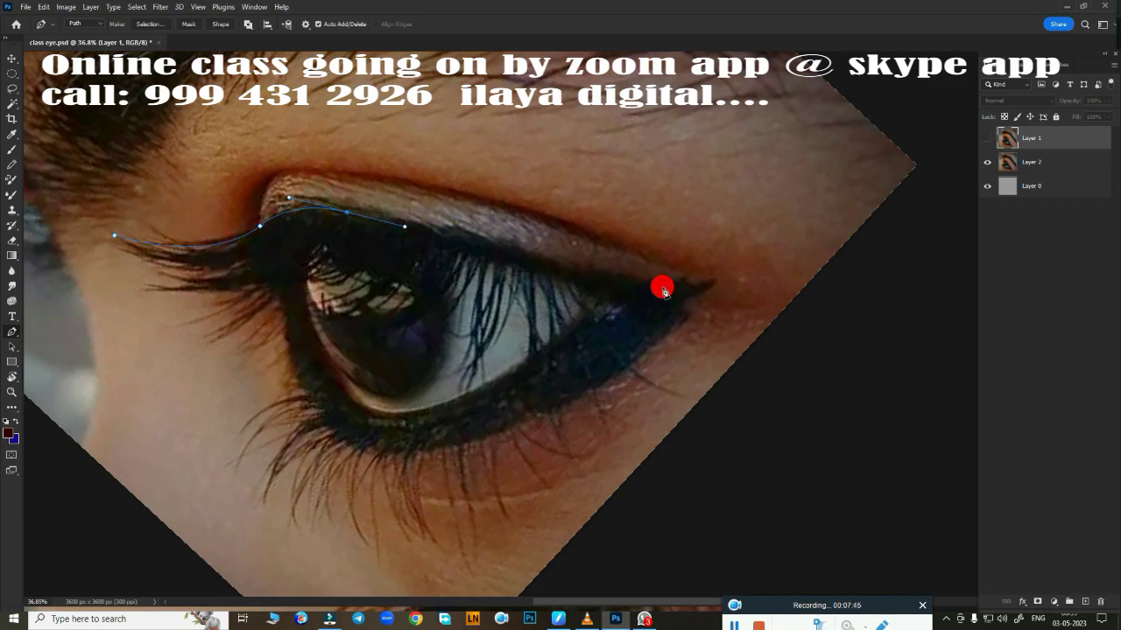
mouse_move(713, 283)
left_mouse_down()
mouse_move(752, 263)
mouse_move(670, 298)
left_mouse_up()
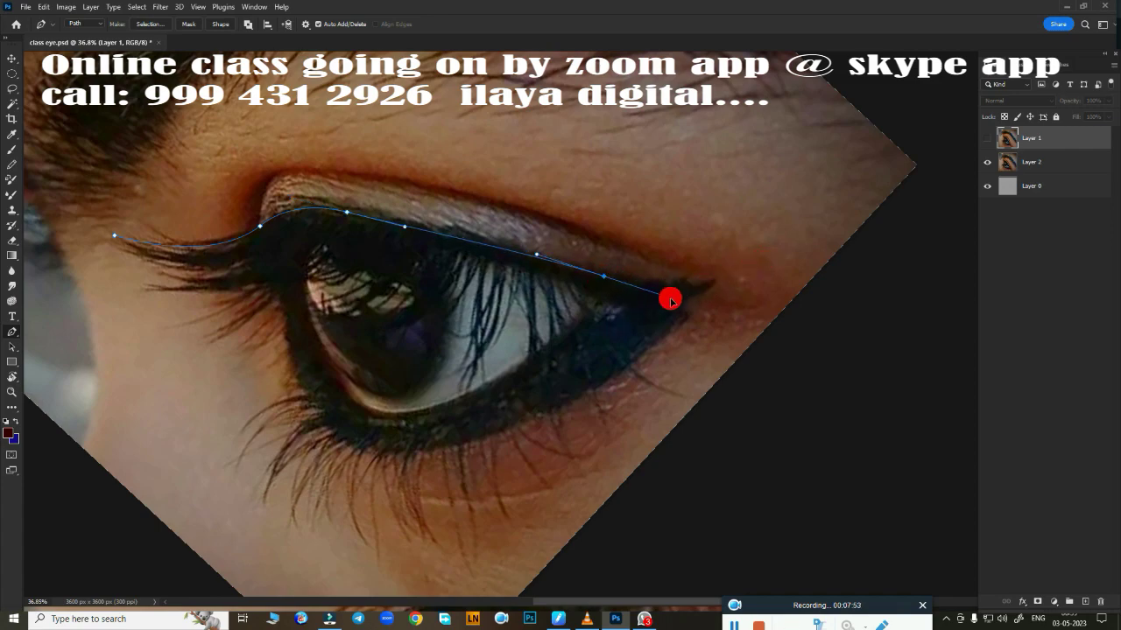
key("ctrl+z")
key("ctrl+z")
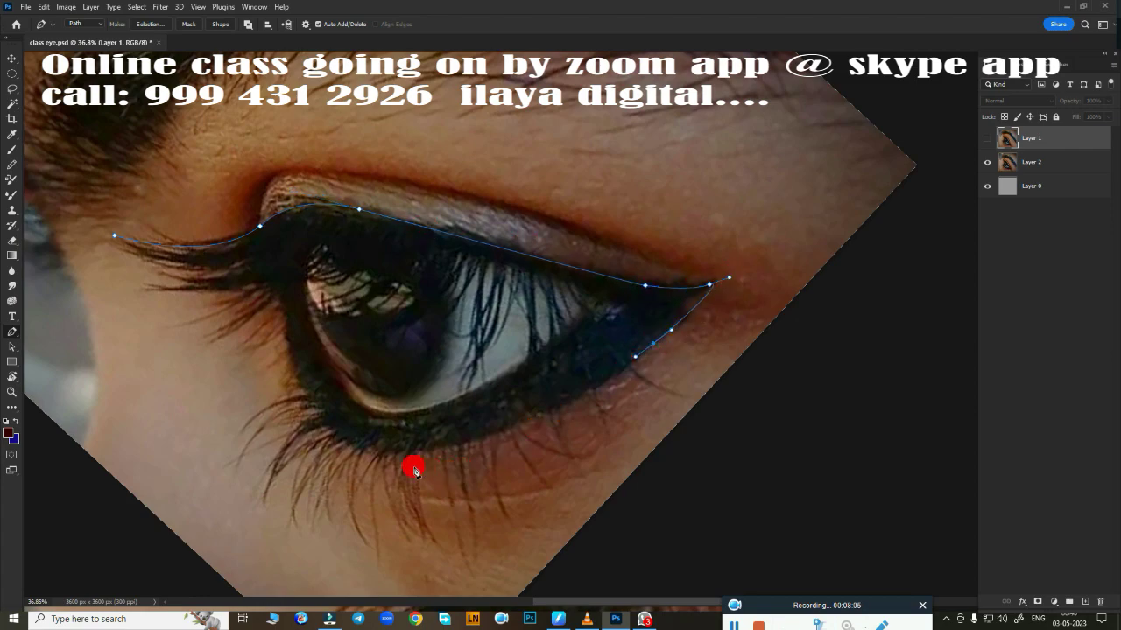
left_click_drag(322, 423, 215, 321)
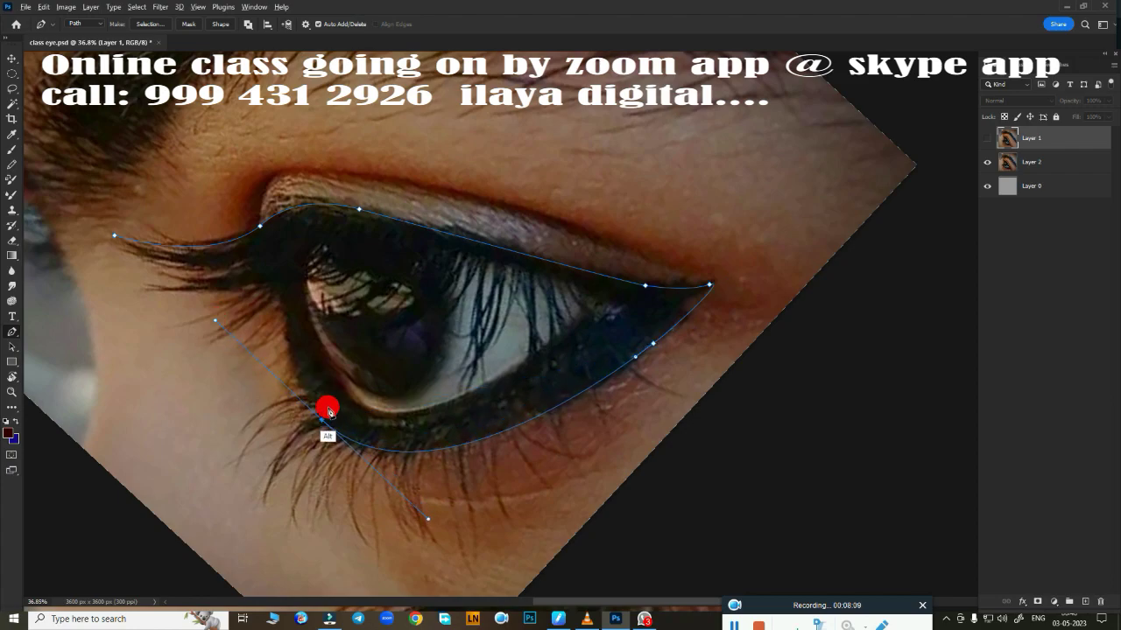
left_click_drag(278, 273, 281, 195)
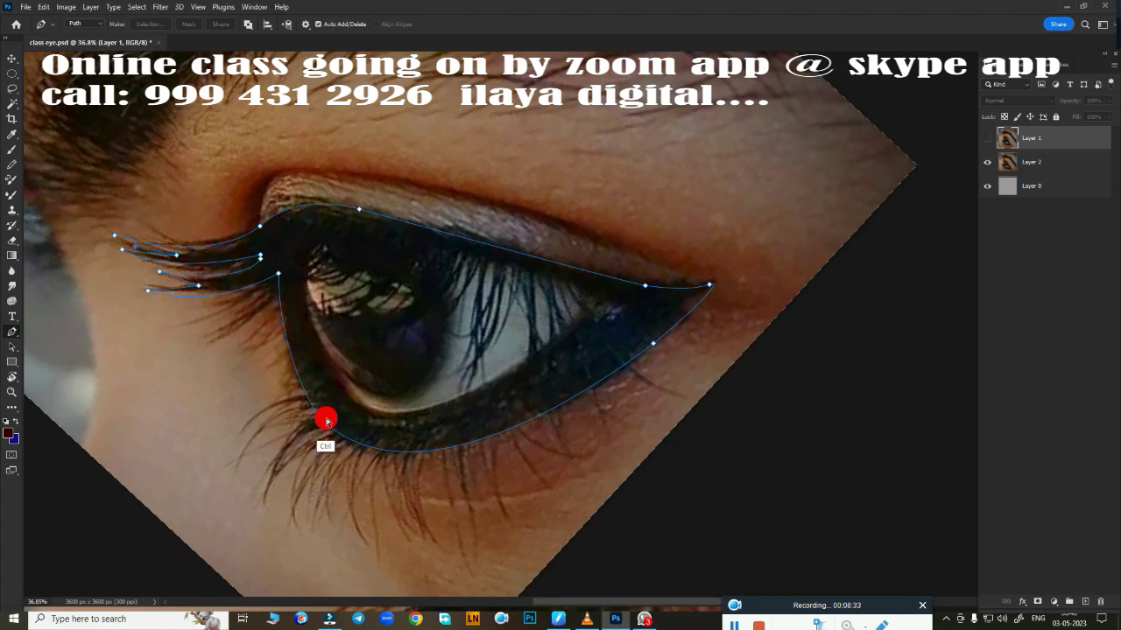
Step: Convert the eyeliner outline into an active selection with Ctrl+Enter
key("ctrl+Return")
key("Return")
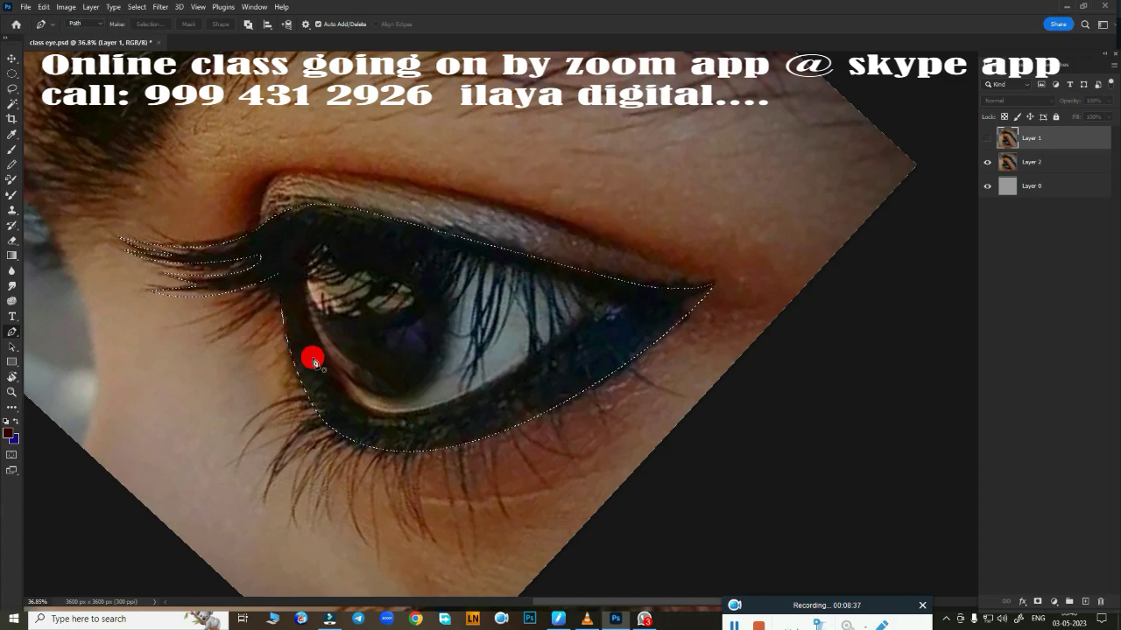
scroll(376, 332, "up", 1)
scroll(539, 313, "up", 1)
Step: Show Layer 1 again, smudge inside the eyeliner selection, cancel the stray Image Size dialog, and pick the Mixer Brush
left_click(986, 138)
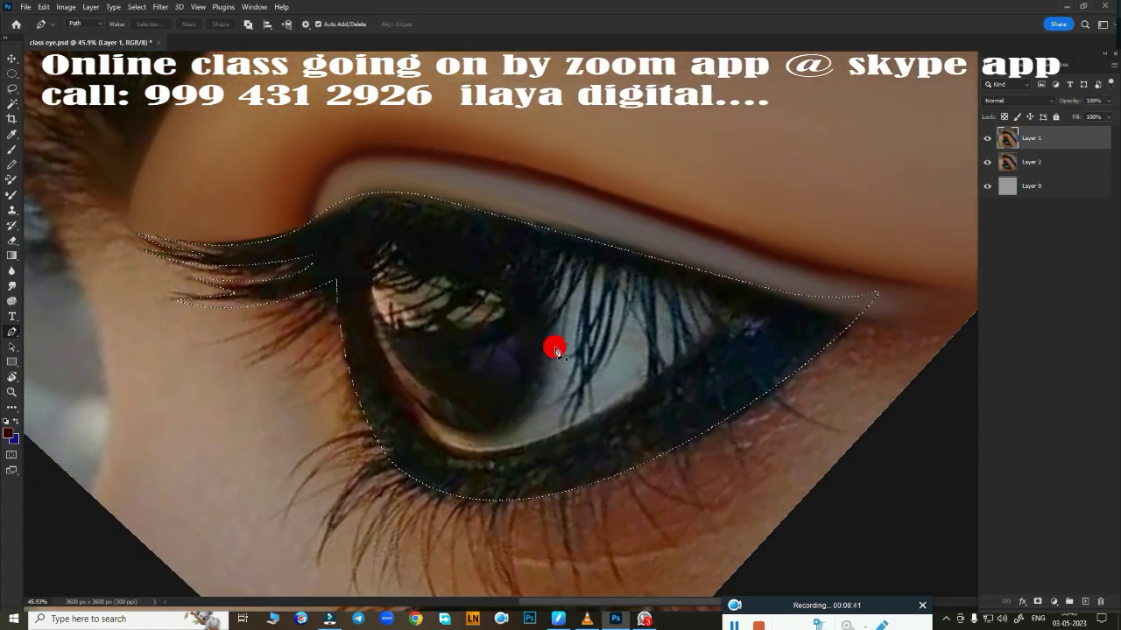
key("r")
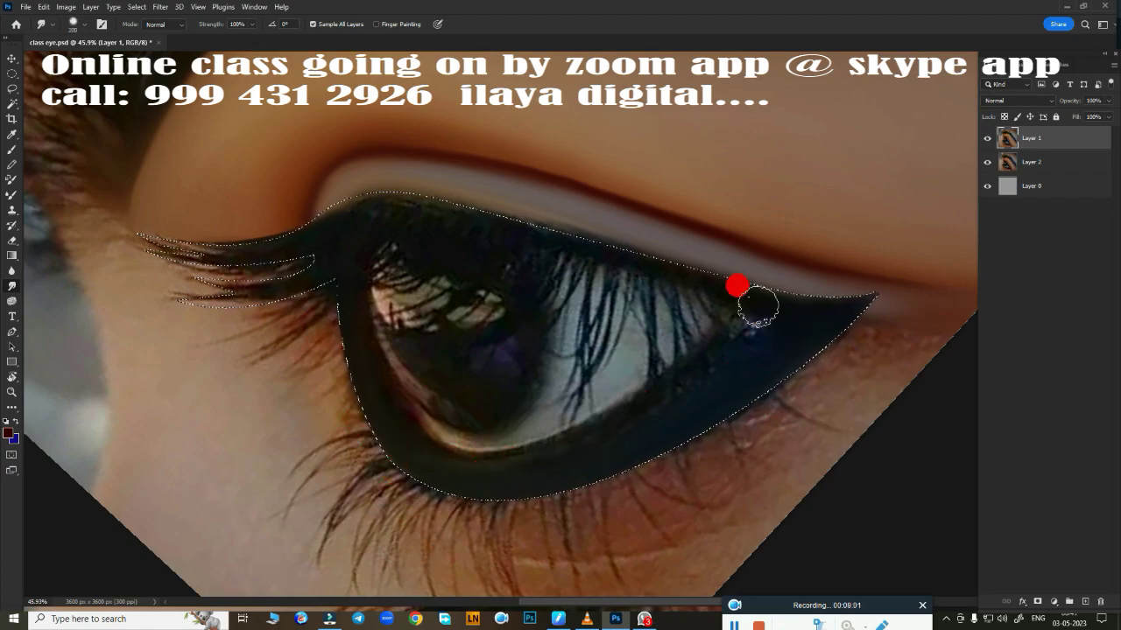
key("ctrl+alt+i")
left_click(709, 307)
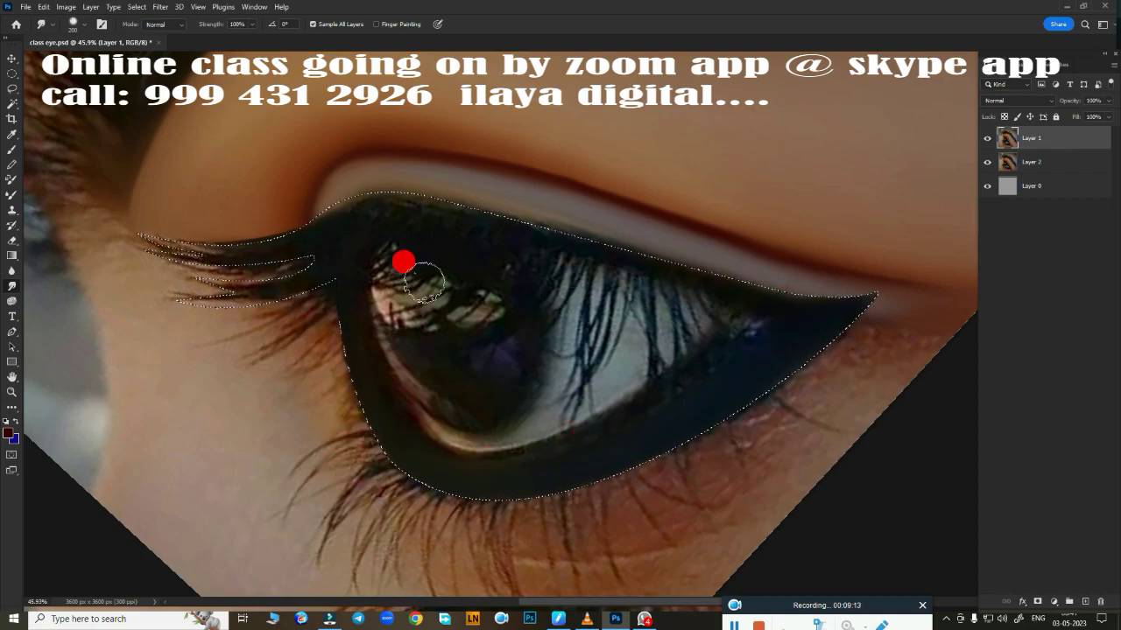
key("b")
scroll(420, 310, "up", 2)
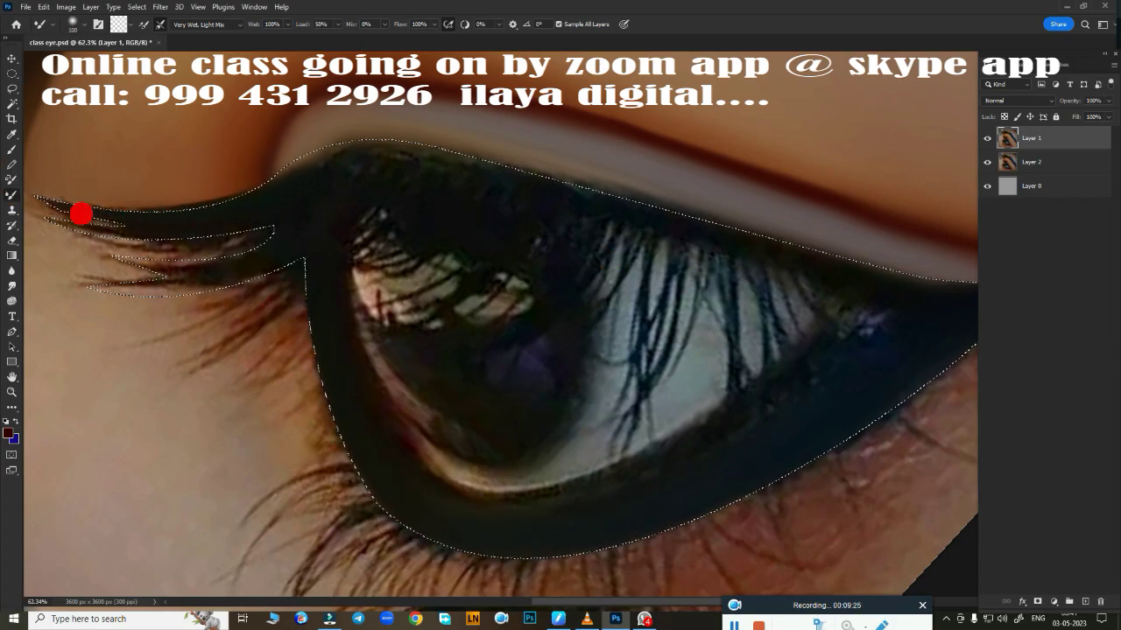
Step: Blend the upper and lower lash flicks and the upper lid line into solid black
mouse_move(81, 213)
left_mouse_down()
mouse_move(218, 205)
mouse_move(257, 228)
left_mouse_up()
mouse_move(96, 252)
left_mouse_down()
mouse_move(143, 268)
mouse_move(273, 242)
mouse_move(273, 191)
left_mouse_up()
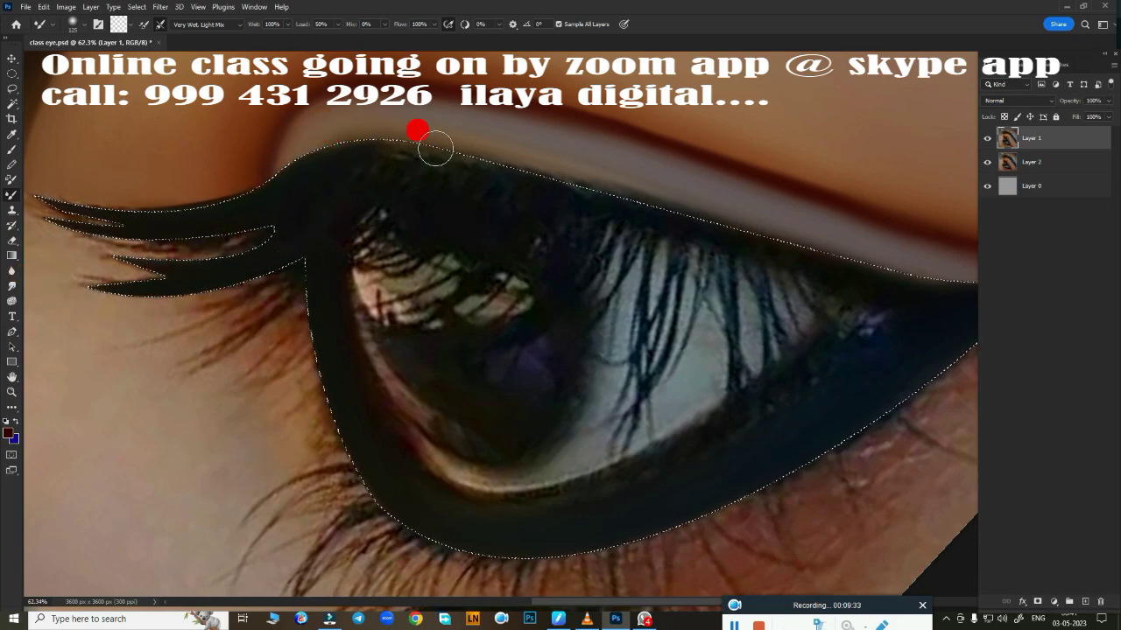
mouse_move(435, 149)
left_mouse_down()
mouse_move(496, 178)
mouse_move(352, 135)
left_mouse_up()
scroll(344, 330, "right", 5)
Step: Raise the Mixer Brush to size 150 and smooth the upper eyeliner edge across the lid
key("bracketright")
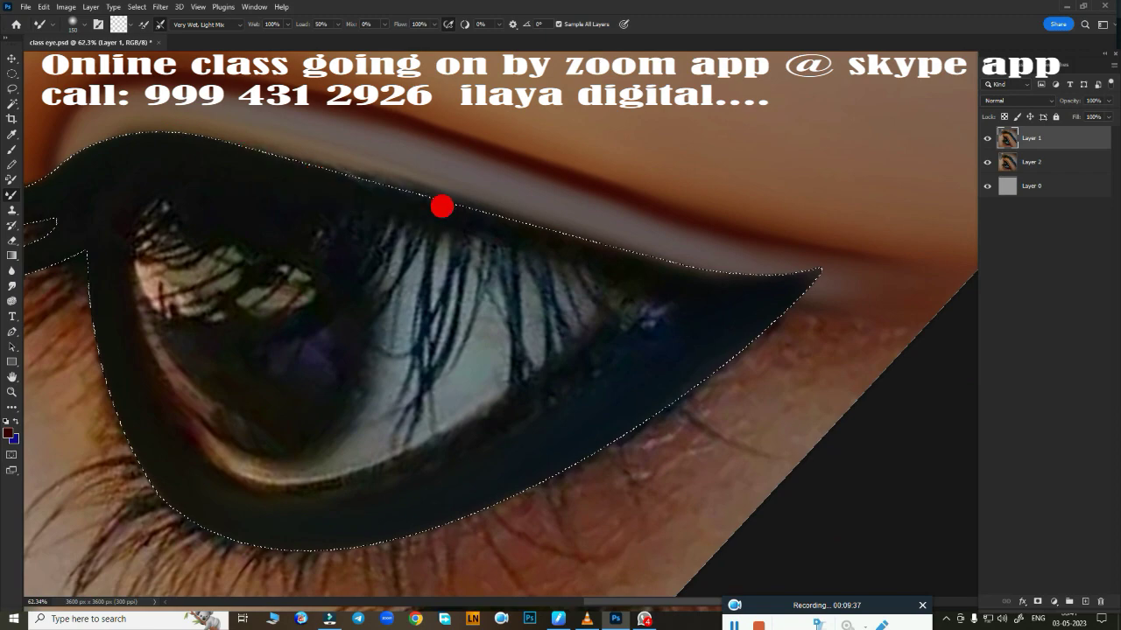
mouse_move(463, 228)
left_mouse_down()
mouse_move(278, 179)
mouse_move(809, 259)
mouse_move(694, 283)
mouse_move(363, 210)
mouse_move(692, 297)
mouse_move(651, 357)
mouse_move(749, 322)
left_mouse_up()
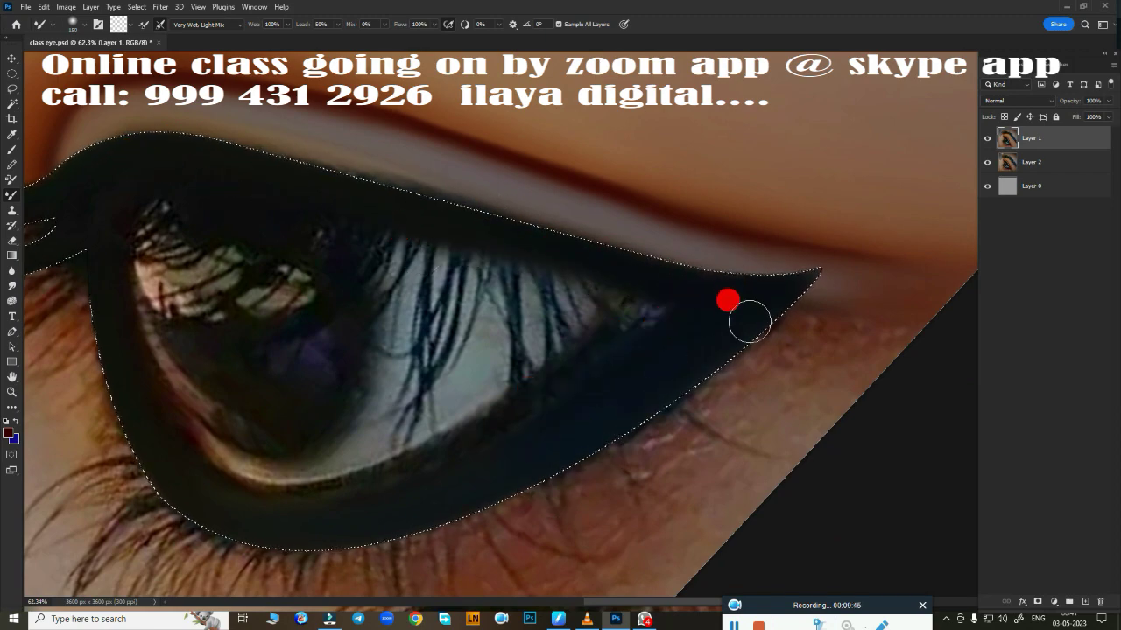
scroll(500, 426, "left", 4)
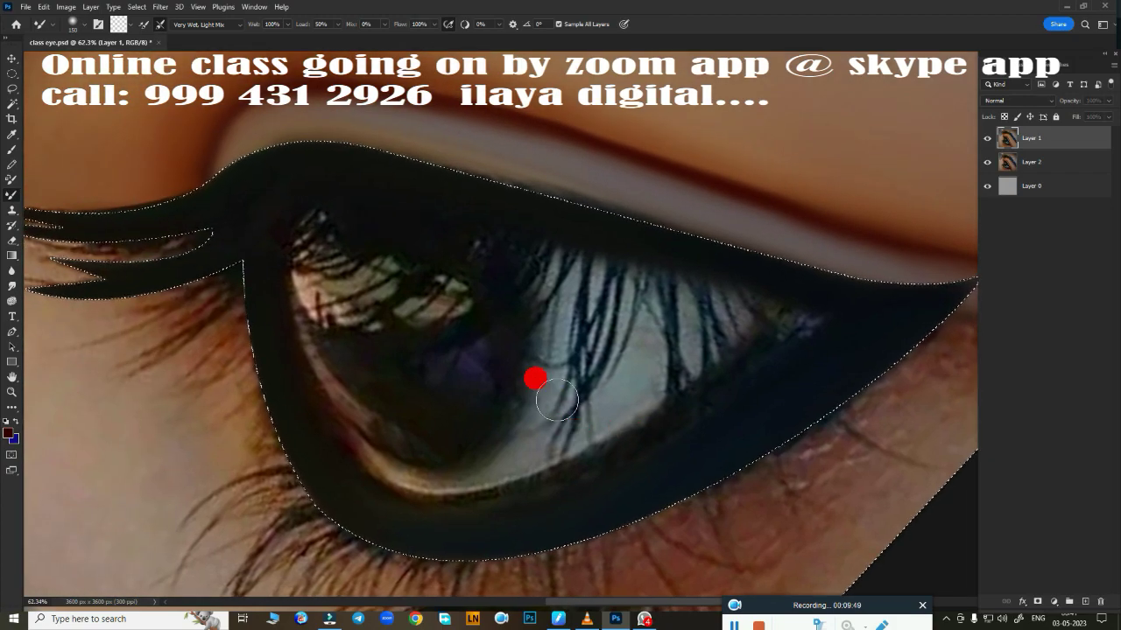
mouse_move(557, 400)
left_mouse_down()
mouse_move(452, 342)
mouse_move(273, 142)
mouse_move(469, 177)
mouse_move(479, 161)
mouse_move(838, 268)
mouse_move(513, 205)
mouse_move(635, 215)
mouse_move(379, 184)
mouse_move(276, 149)
mouse_move(184, 196)
mouse_move(559, 280)
mouse_move(495, 245)
mouse_move(355, 238)
mouse_move(297, 266)
mouse_move(345, 271)
mouse_move(340, 286)
mouse_move(395, 306)
mouse_move(368, 317)
mouse_move(476, 328)
mouse_move(537, 300)
mouse_move(419, 368)
left_mouse_up()
scroll(419, 369, "down", 3)
scroll(377, 410, "right", 3)
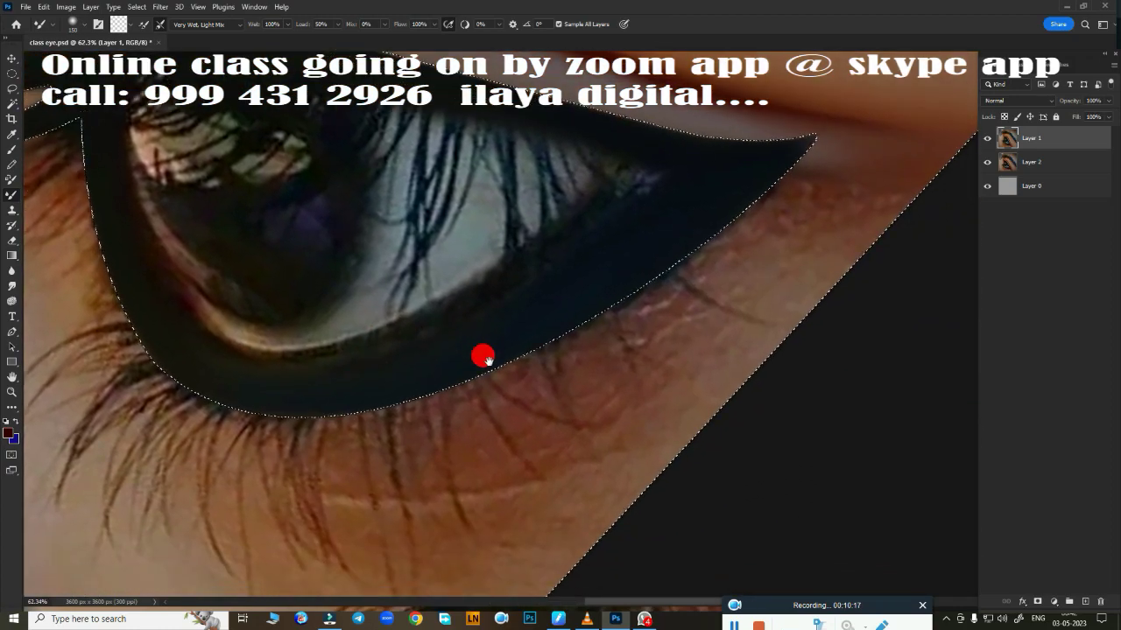
scroll(482, 355, "right", 3)
scroll(500, 391, "down", 3)
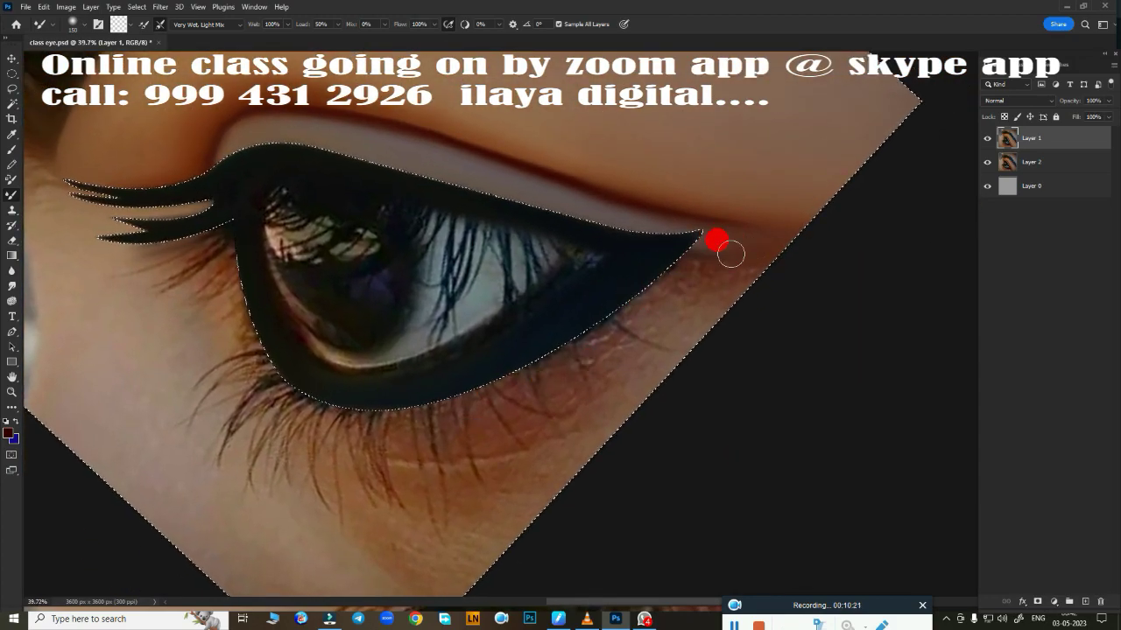
Step: Smudge the lower eyeliner edge, lower lashes and lower lid skin into soft strokes
key("r")
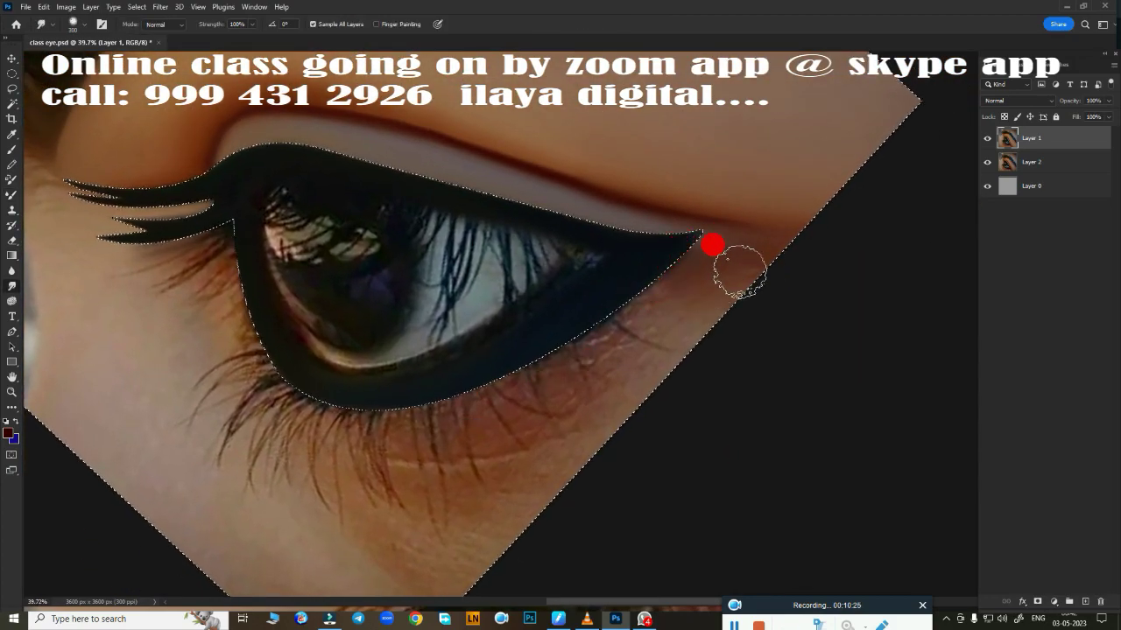
left_click_drag(656, 304, 630, 308)
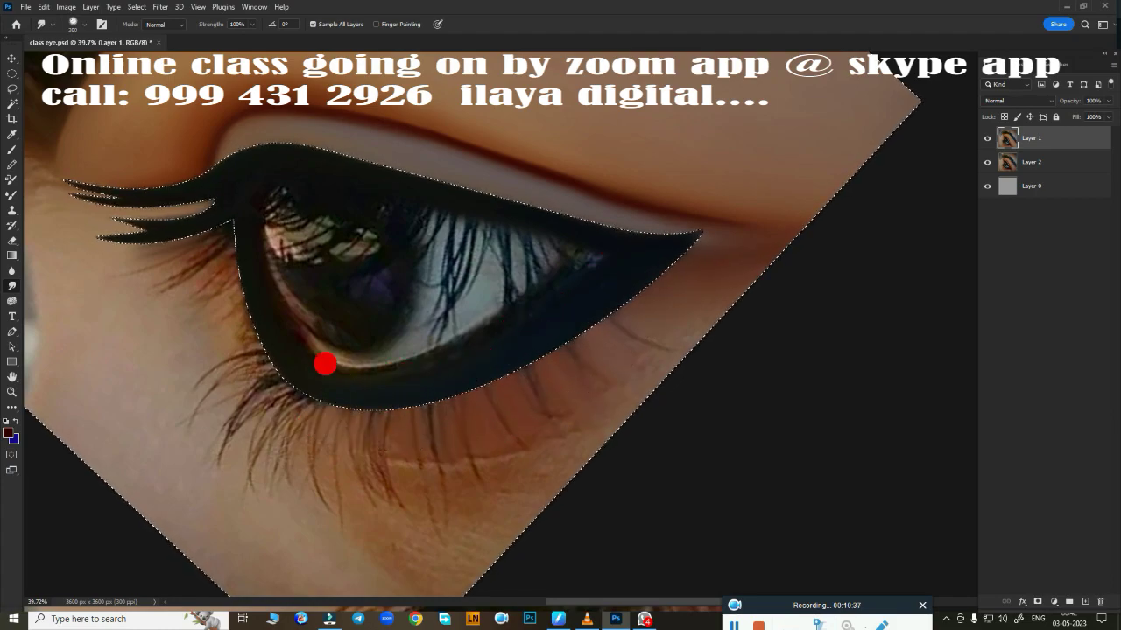
left_click_drag(213, 281, 134, 253)
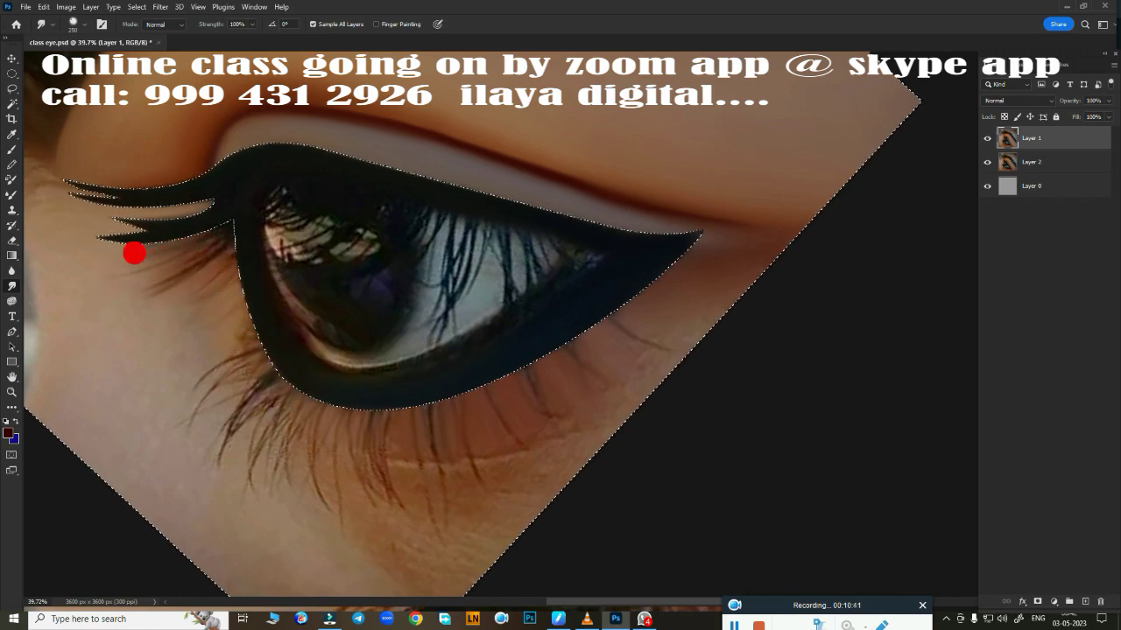
mouse_move(245, 337)
left_mouse_down()
mouse_move(307, 282)
mouse_move(257, 415)
mouse_move(265, 397)
mouse_move(299, 435)
left_mouse_up()
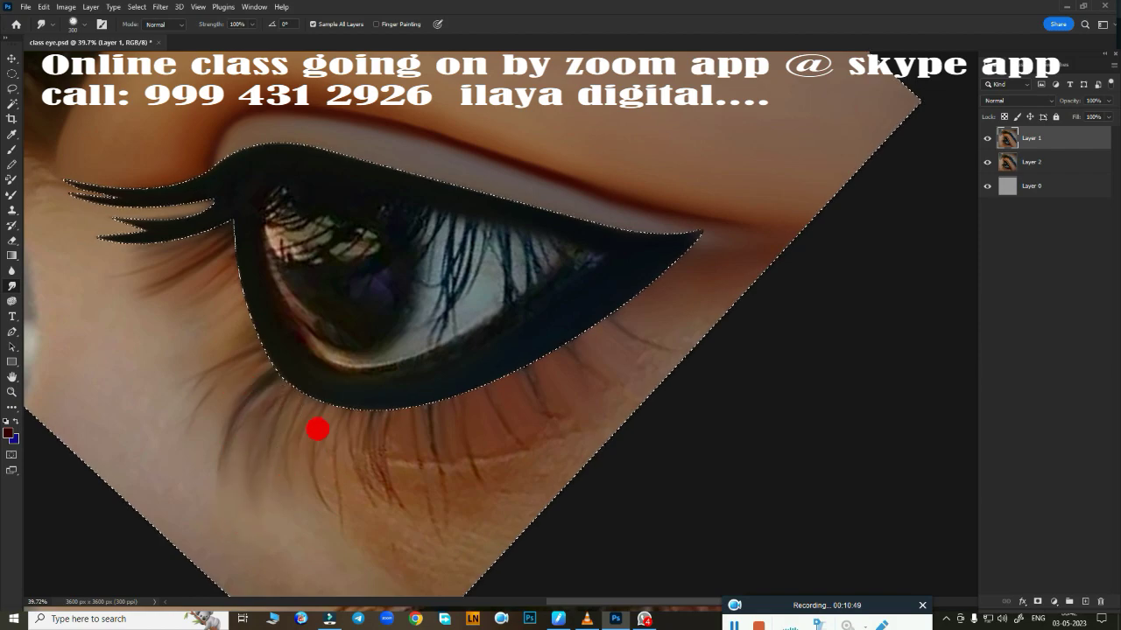
left_click_drag(400, 445, 490, 504)
left_click_drag(552, 430, 672, 380)
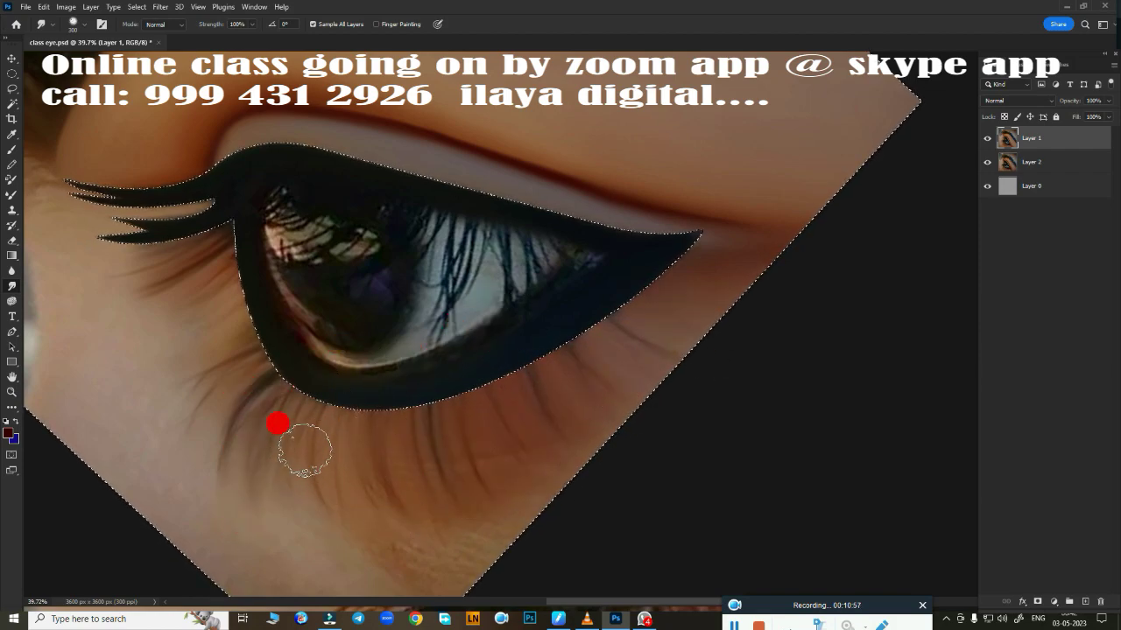
mouse_move(305, 450)
left_mouse_down()
mouse_move(243, 407)
mouse_move(193, 430)
mouse_move(218, 310)
mouse_move(251, 280)
left_mouse_up()
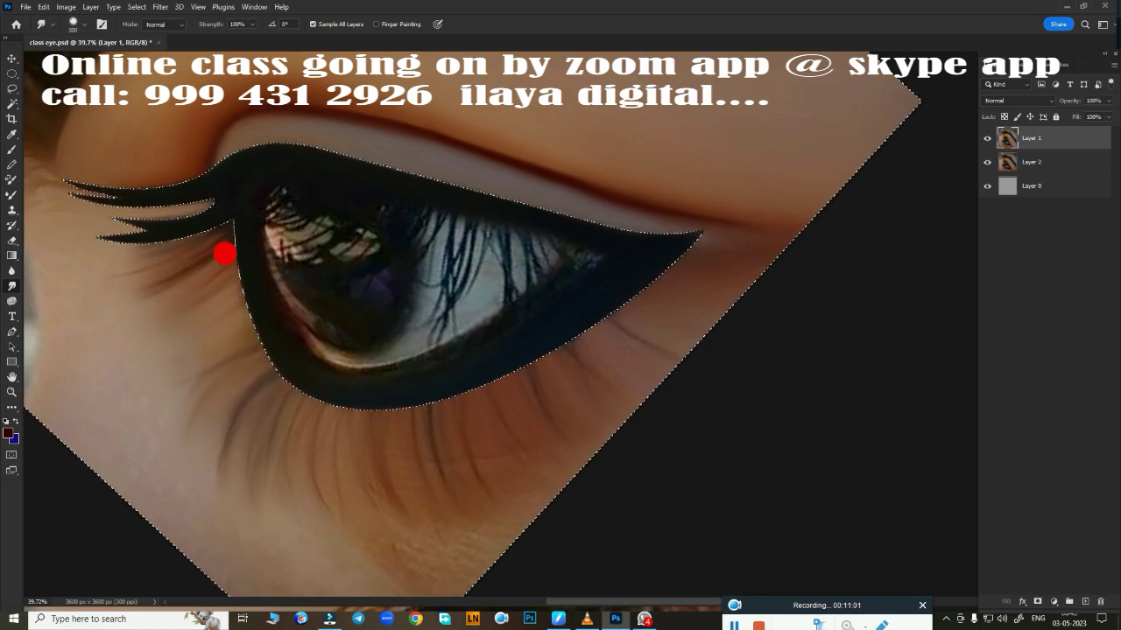
Step: Smudge the skin below the lashes, the inner corner and the cheek below the eye smooth
left_click_drag(170, 229, 93, 286)
mouse_move(724, 302)
left_mouse_down()
mouse_move(675, 362)
mouse_move(251, 313)
mouse_move(125, 172)
mouse_move(140, 195)
mouse_move(142, 265)
mouse_move(128, 162)
mouse_move(127, 310)
mouse_move(278, 408)
mouse_move(160, 245)
mouse_move(154, 202)
mouse_move(251, 183)
mouse_move(158, 198)
mouse_move(260, 192)
mouse_move(167, 246)
mouse_move(184, 272)
mouse_move(203, 363)
mouse_move(207, 318)
mouse_move(262, 319)
mouse_move(283, 340)
mouse_move(198, 488)
mouse_move(347, 455)
mouse_move(393, 373)
mouse_move(435, 430)
mouse_move(458, 438)
mouse_move(575, 425)
left_mouse_up()
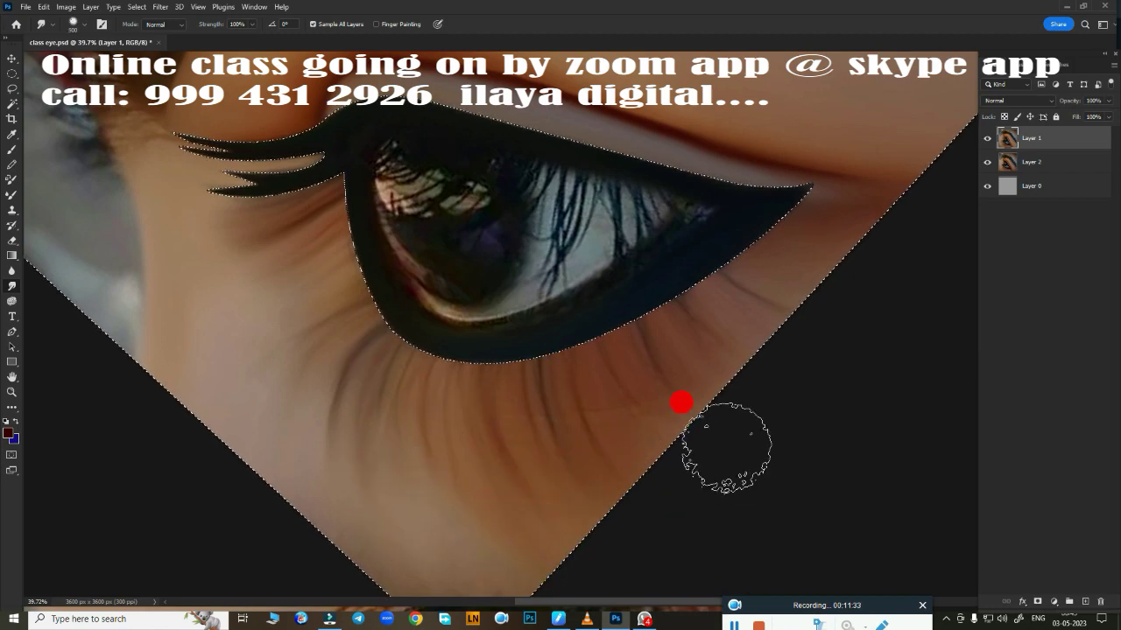
scroll(560, 368, "down", 3)
mouse_move(387, 497)
left_mouse_down()
mouse_move(437, 443)
mouse_move(253, 358)
mouse_move(550, 380)
mouse_move(663, 300)
mouse_move(395, 520)
left_mouse_up()
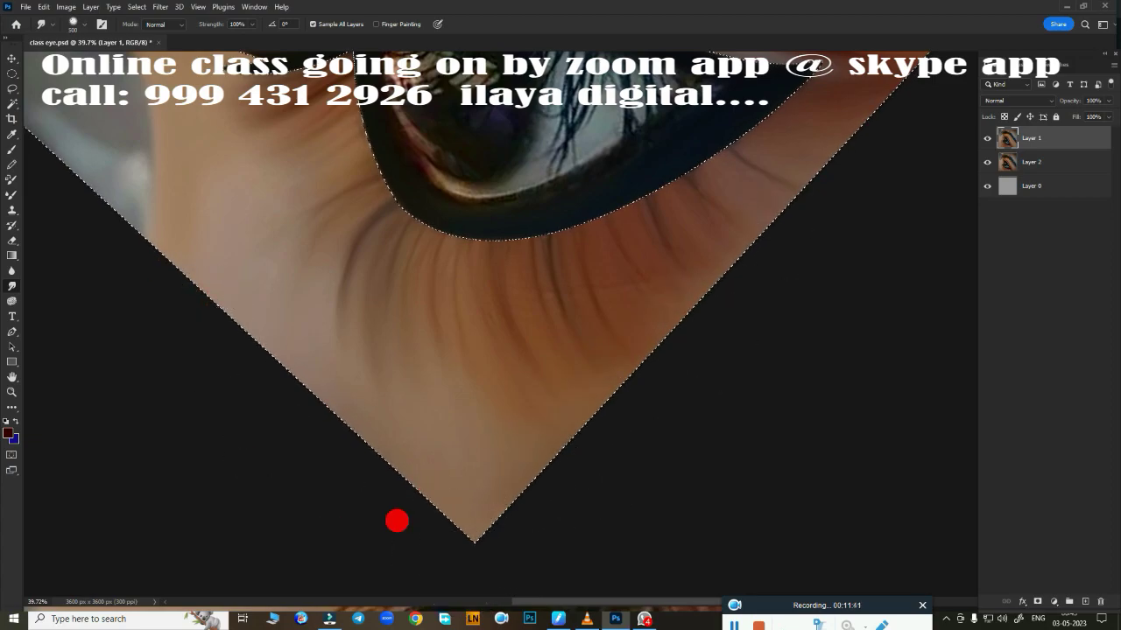
scroll(625, 318, "down", 2)
left_click_drag(587, 303, 471, 499)
Step: Reshape the eyeliner wing tip and smooth the pale band at the outer corner
scroll(525, 420, "up", 4)
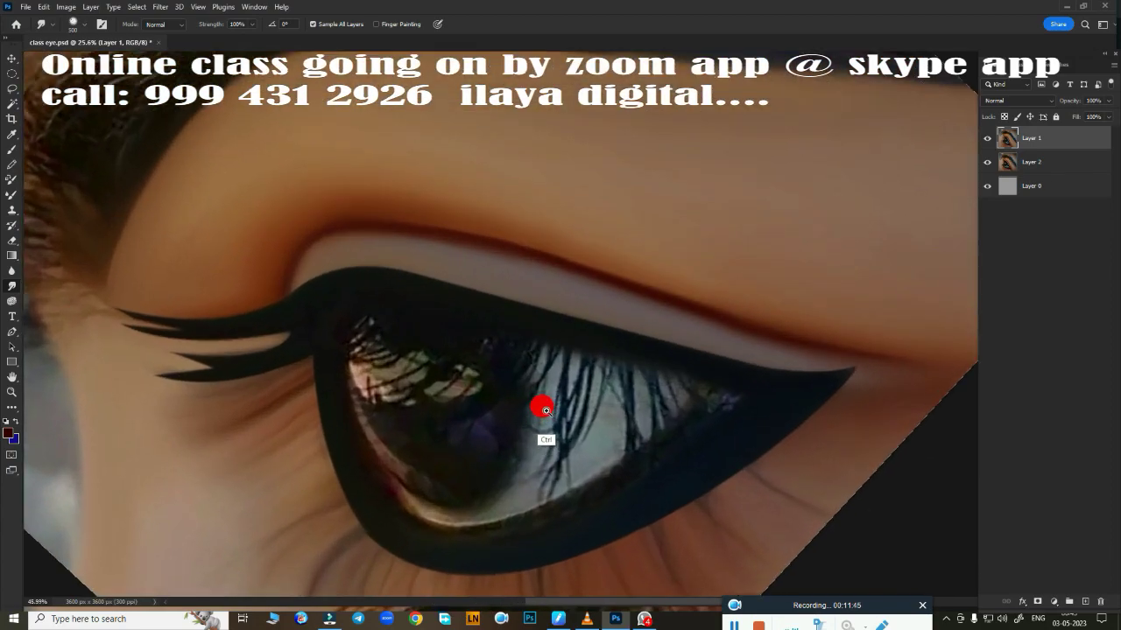
scroll(639, 397, "up", 1)
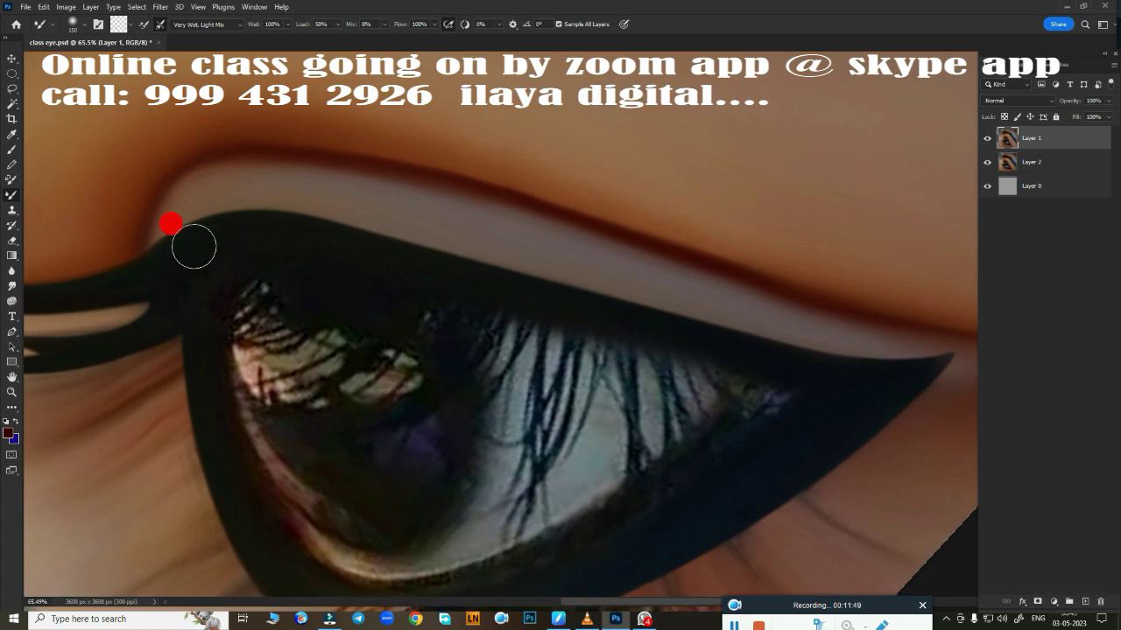
mouse_move(153, 245)
left_mouse_down()
mouse_move(380, 248)
mouse_move(548, 285)
mouse_move(758, 356)
left_mouse_up()
mouse_move(870, 373)
left_mouse_down()
mouse_move(581, 380)
mouse_move(613, 335)
mouse_move(662, 356)
mouse_move(612, 415)
mouse_move(679, 375)
mouse_move(640, 357)
mouse_move(655, 315)
mouse_move(656, 332)
mouse_move(701, 337)
left_mouse_up()
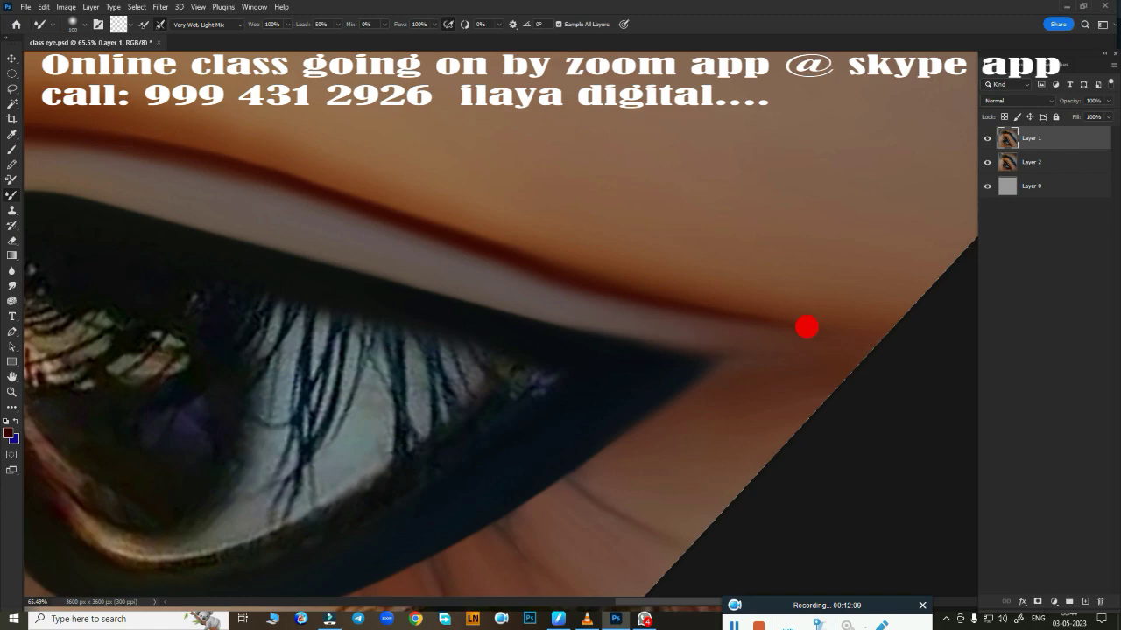
left_click_drag(433, 242, 820, 329)
left_click_drag(655, 323, 742, 343)
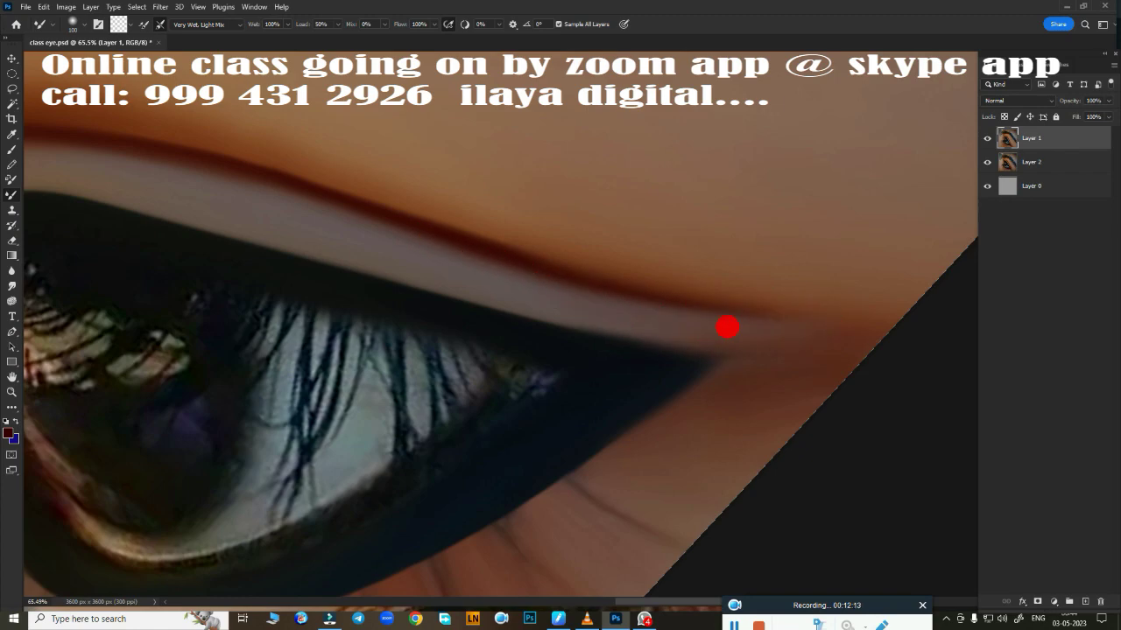
mouse_move(846, 295)
left_mouse_down()
mouse_move(641, 317)
mouse_move(774, 343)
left_mouse_up()
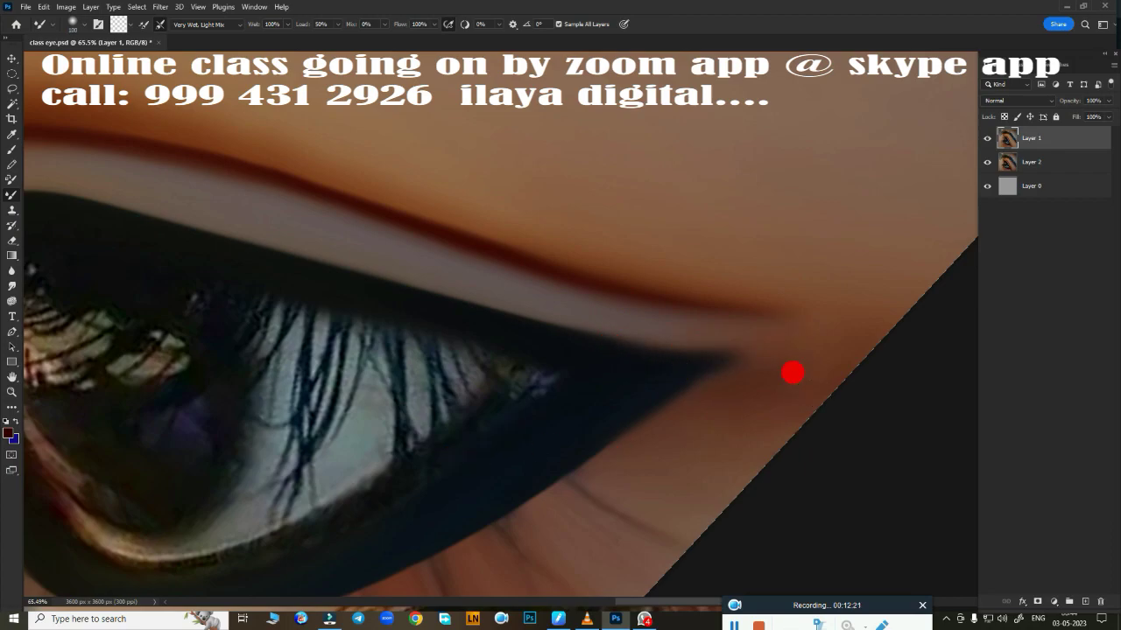
Step: Softly blend the lower eyeliner edge, then rotate the view toward the eyebrow
scroll(793, 373, "down", 3)
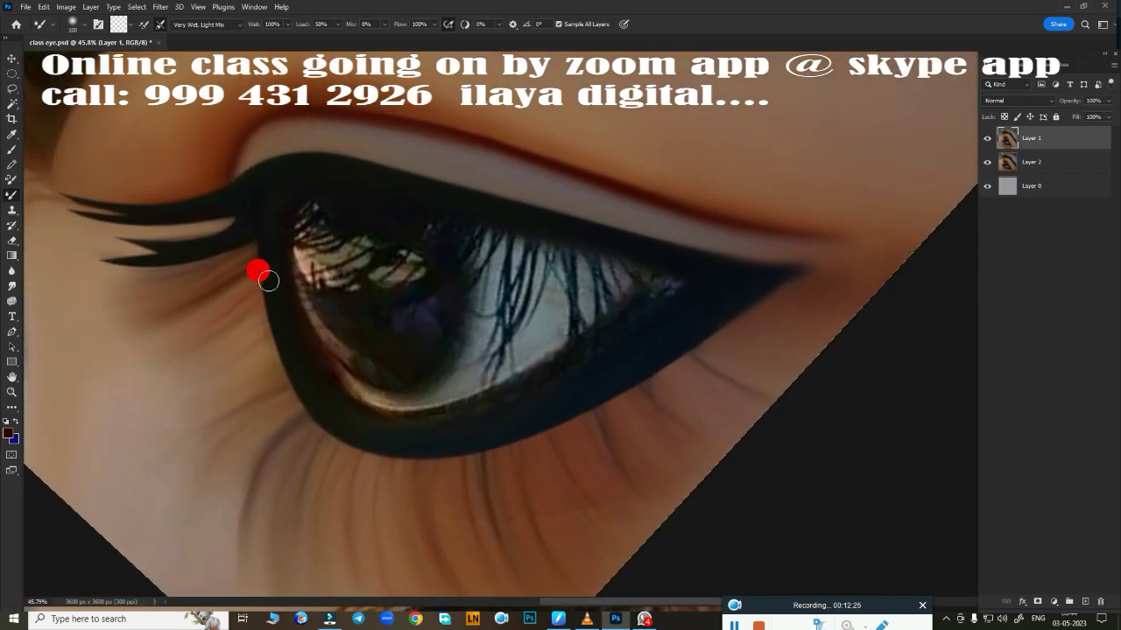
mouse_move(264, 287)
left_mouse_down()
mouse_move(349, 441)
mouse_move(541, 409)
left_mouse_up()
mouse_move(516, 363)
left_mouse_down()
mouse_move(586, 348)
mouse_move(490, 394)
mouse_move(414, 395)
mouse_move(440, 370)
mouse_move(428, 433)
left_mouse_up()
Step: Smudge the grey skin at the left edge and near the brow's end
key("r")
left_click_drag(414, 316, 449, 424)
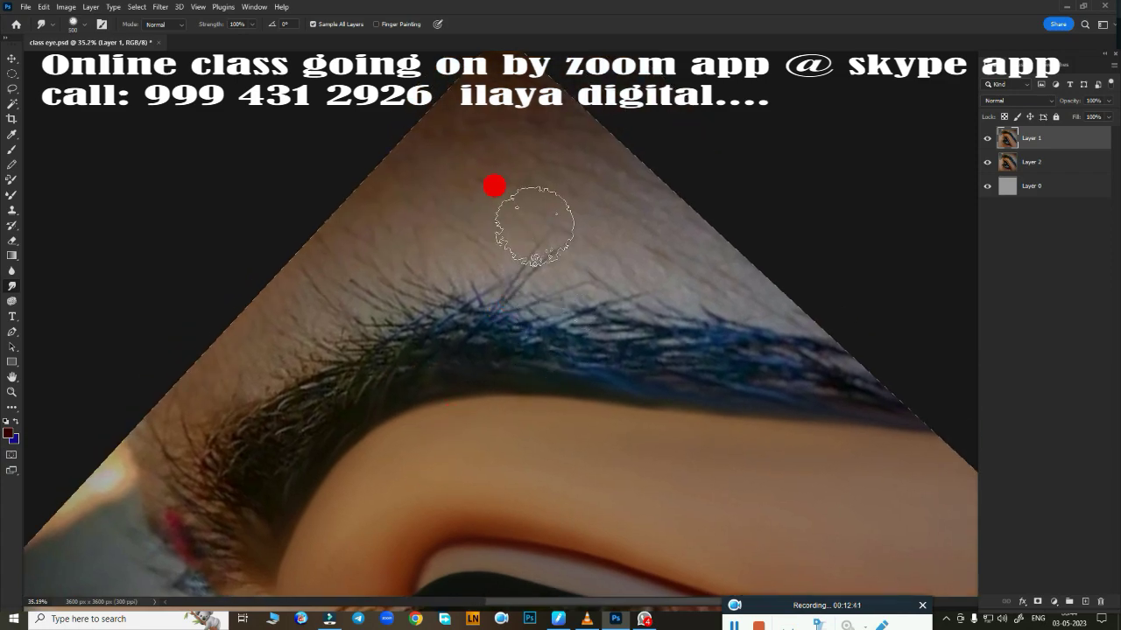
mouse_move(496, 183)
left_mouse_down()
mouse_move(628, 220)
mouse_move(539, 173)
mouse_move(730, 125)
mouse_move(408, 7)
mouse_move(503, 105)
mouse_move(412, 102)
mouse_move(376, 175)
mouse_move(412, 108)
mouse_move(228, 154)
mouse_move(205, 295)
mouse_move(132, 435)
mouse_move(144, 393)
mouse_move(298, 215)
mouse_move(292, 295)
mouse_move(412, 250)
mouse_move(558, 250)
mouse_move(511, 210)
mouse_move(629, 218)
left_mouse_up()
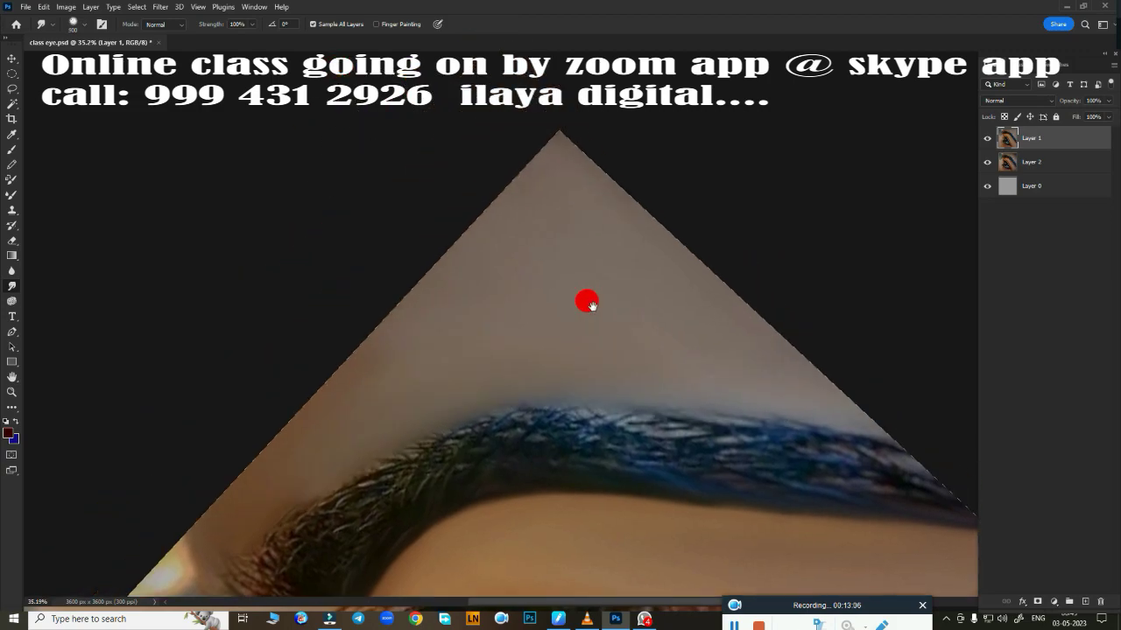
mouse_move(586, 300)
left_mouse_down()
mouse_move(550, 247)
mouse_move(671, 150)
mouse_move(274, 183)
mouse_move(208, 146)
mouse_move(175, 70)
mouse_move(170, 317)
mouse_move(209, 305)
left_mouse_up()
mouse_move(252, 351)
left_mouse_down()
mouse_move(235, 328)
mouse_move(233, 355)
mouse_move(175, 418)
mouse_move(222, 342)
mouse_move(134, 323)
mouse_move(204, 365)
mouse_move(123, 493)
mouse_move(158, 535)
mouse_move(288, 354)
left_mouse_up()
mouse_move(311, 279)
left_mouse_down()
mouse_move(278, 328)
mouse_move(282, 236)
left_mouse_up()
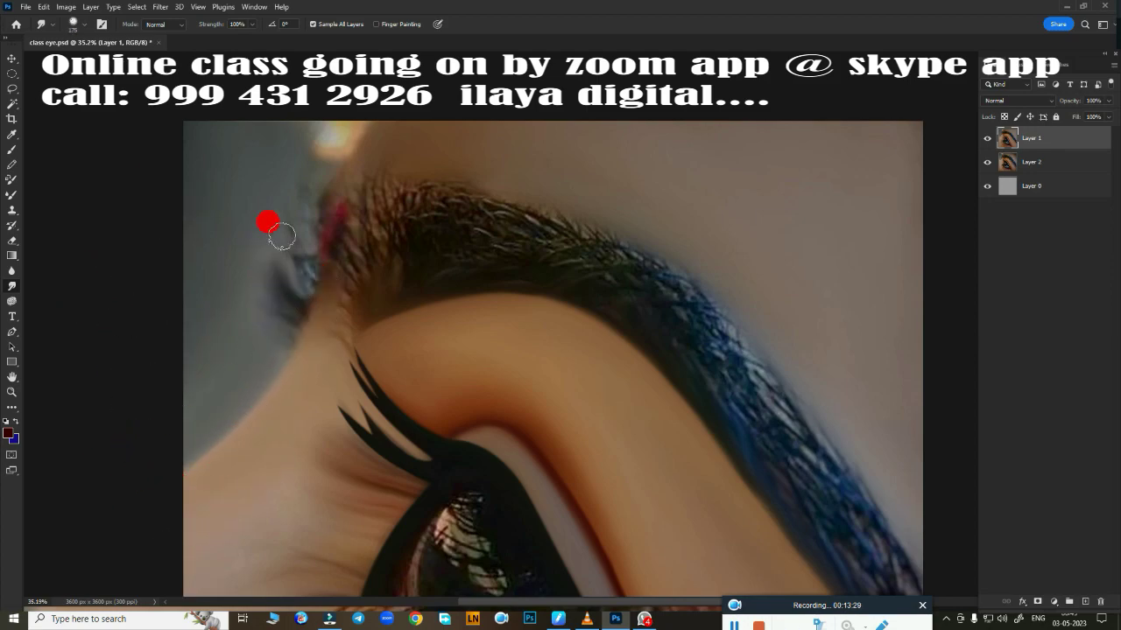
left_click_drag(296, 291, 276, 325)
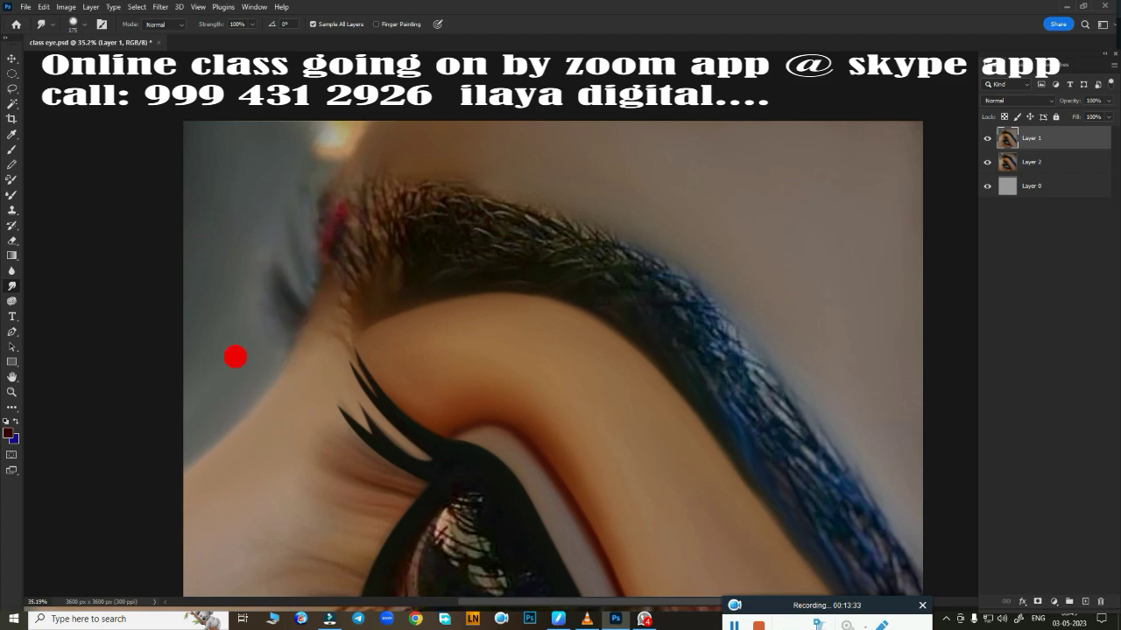
Step: Smudge the lash flicks, the bright top highlight and the brow start into a soft blur
scroll(308, 369, "up", 2)
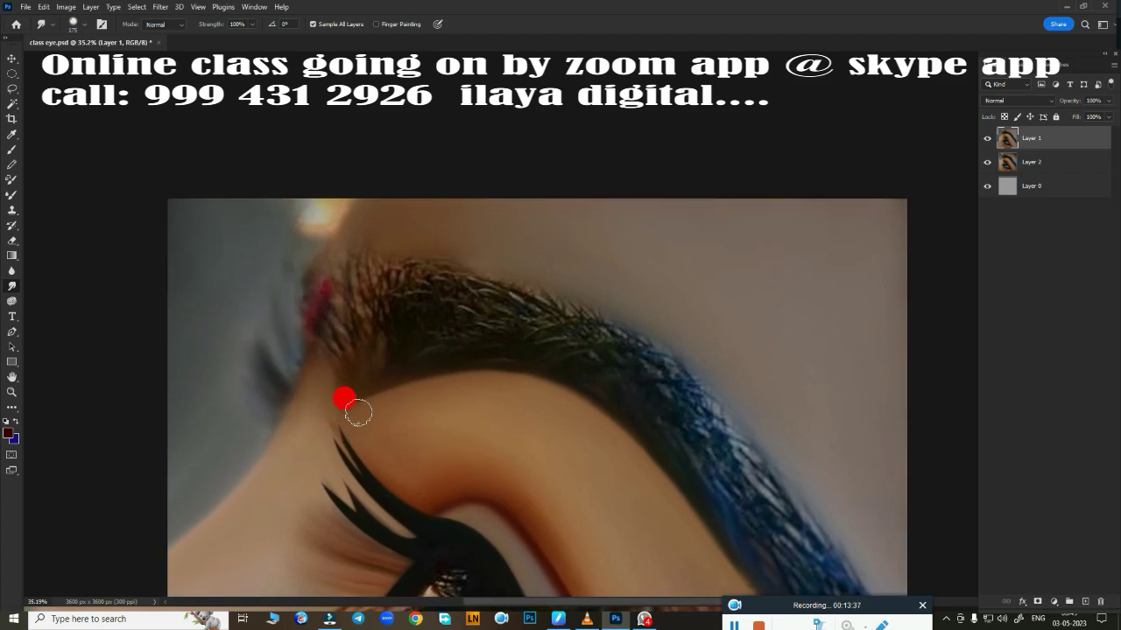
mouse_move(340, 447)
left_mouse_down()
mouse_move(330, 446)
mouse_move(358, 513)
mouse_move(395, 525)
mouse_move(300, 458)
mouse_move(351, 517)
mouse_move(395, 345)
mouse_move(394, 267)
left_mouse_up()
scroll(394, 267, "up", 5)
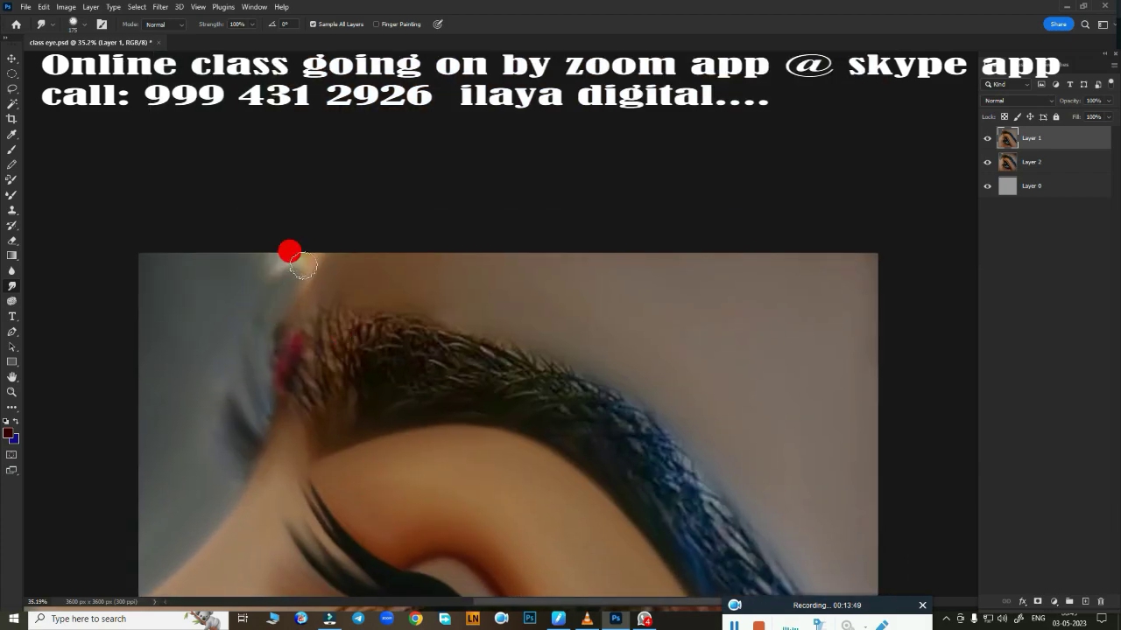
left_click_drag(288, 253, 263, 267)
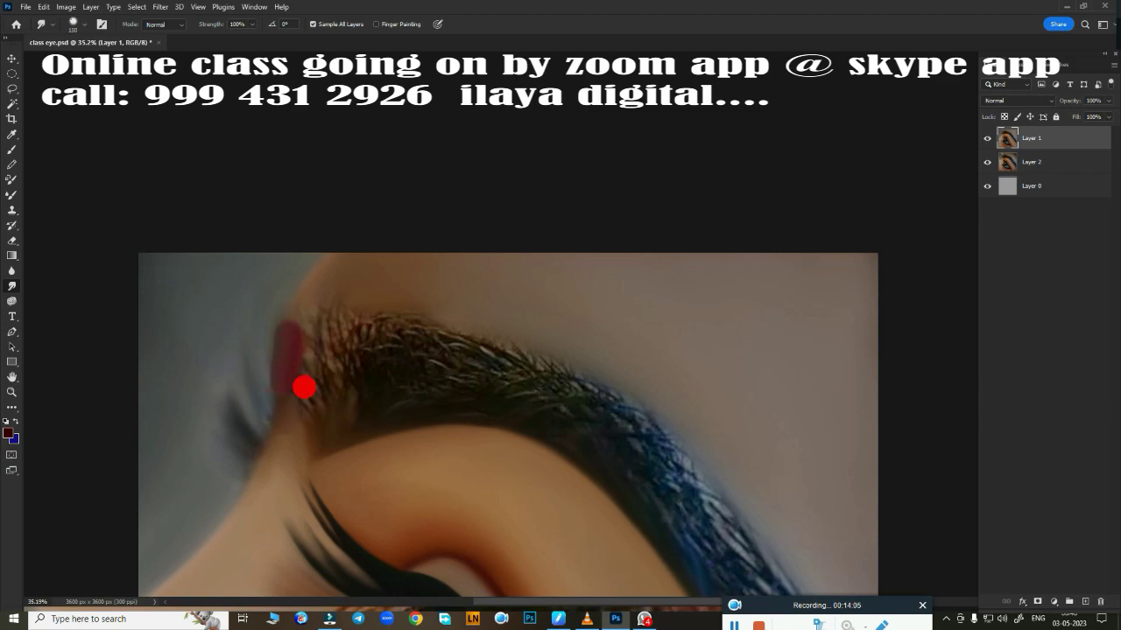
left_click_drag(311, 419, 345, 317)
key("bracketright")
key("bracketright")
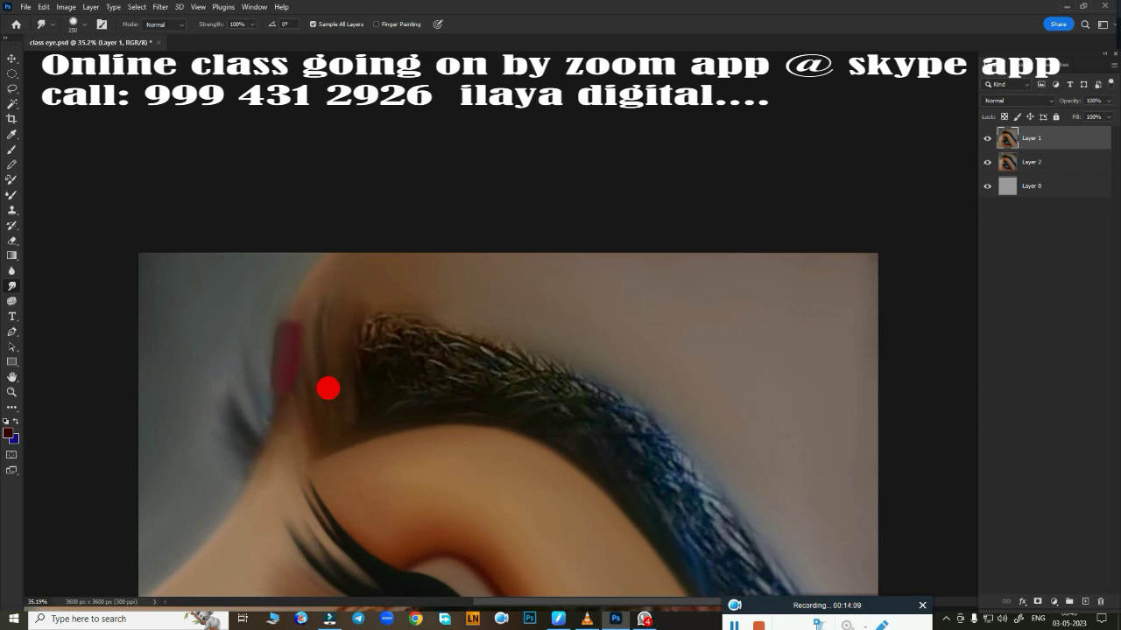
mouse_move(327, 387)
left_mouse_down()
mouse_move(417, 359)
mouse_move(328, 455)
left_mouse_up()
key("bracketleft")
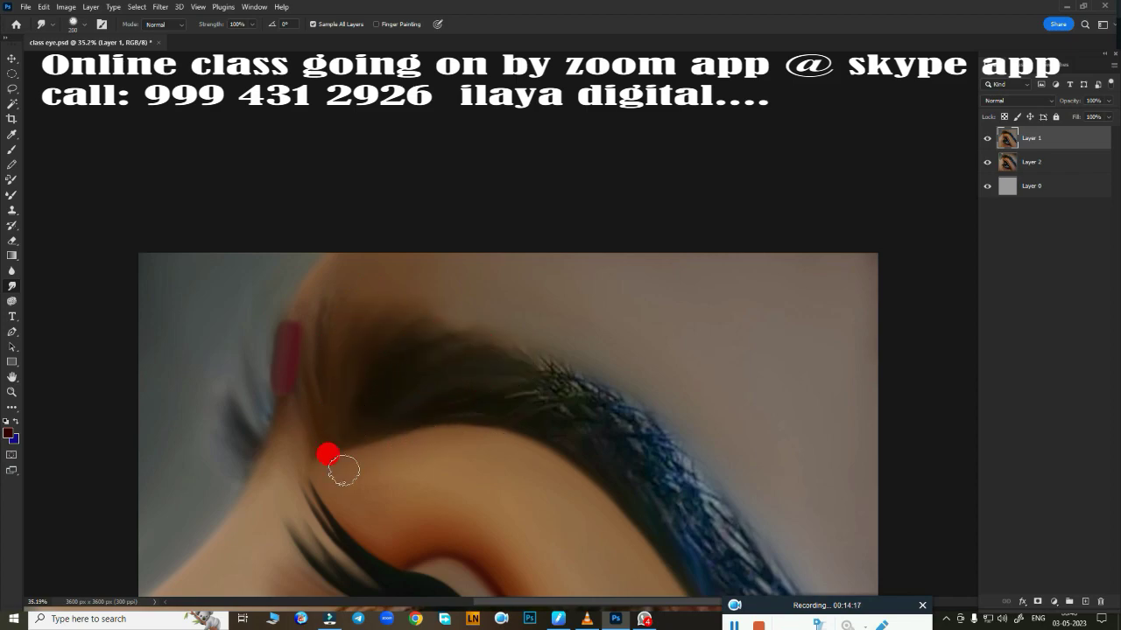
Step: Smooth the blue brow strands and upper brow, then tilt the view to -45°
left_click_drag(490, 449, 374, 432)
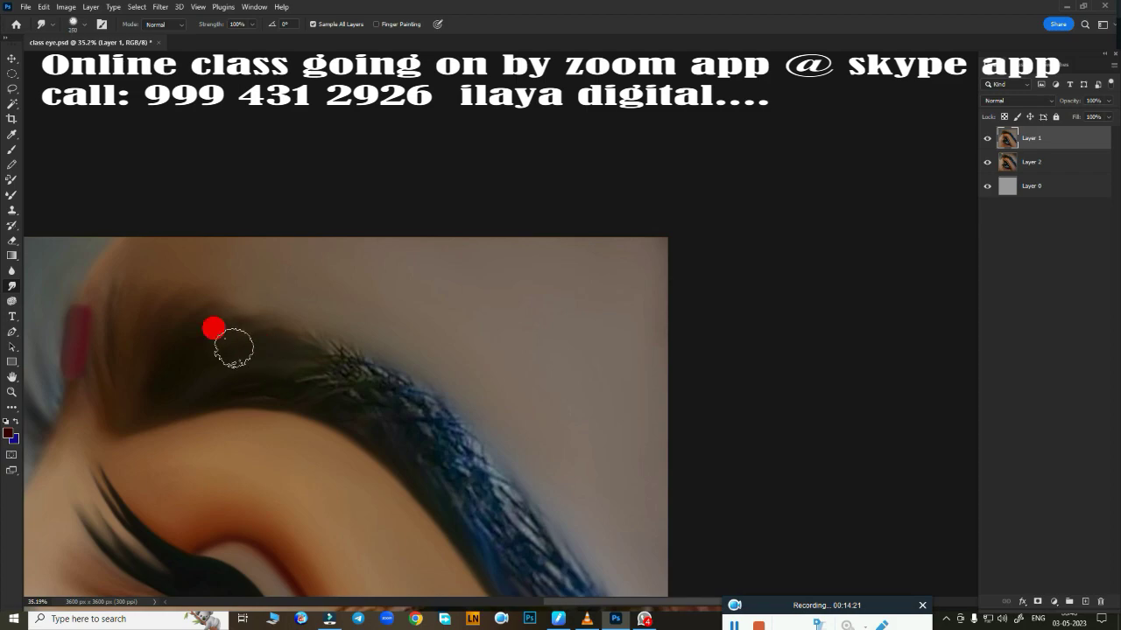
mouse_move(325, 374)
left_mouse_down()
mouse_move(378, 453)
mouse_move(393, 388)
mouse_move(430, 412)
mouse_move(256, 372)
left_mouse_up()
left_click_drag(475, 464, 292, 134)
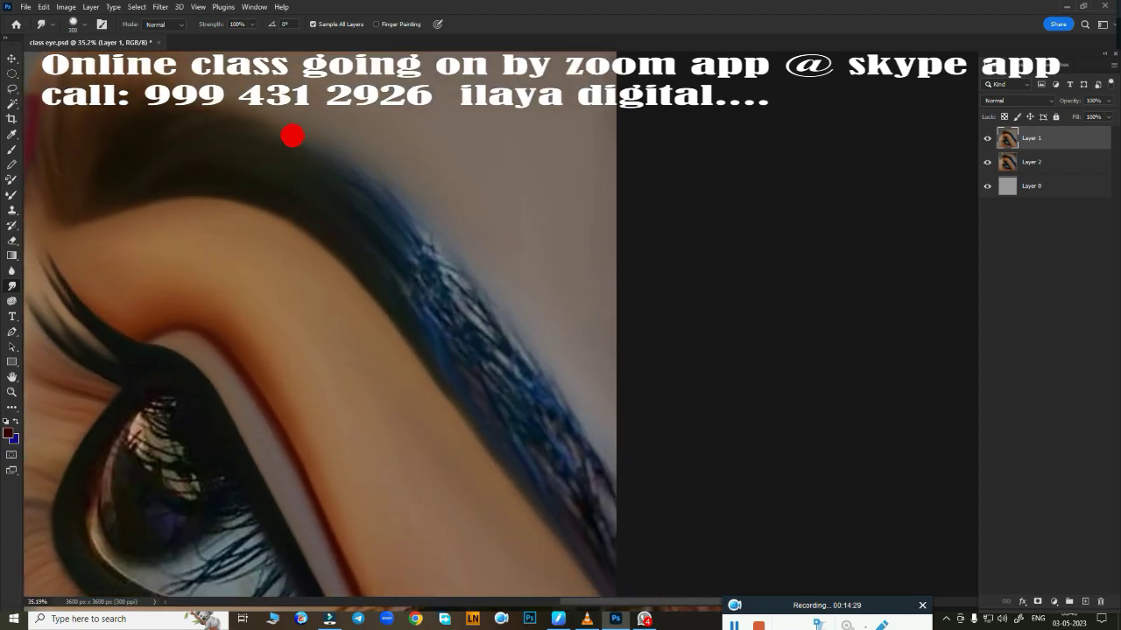
mouse_move(408, 248)
left_mouse_down()
mouse_move(495, 335)
mouse_move(461, 366)
mouse_move(460, 327)
mouse_move(557, 447)
mouse_move(470, 321)
mouse_move(635, 517)
mouse_move(718, 427)
mouse_move(711, 421)
left_mouse_up()
mouse_move(482, 239)
left_mouse_down()
mouse_move(289, 213)
mouse_move(334, 234)
mouse_move(481, 228)
mouse_move(596, 330)
mouse_move(661, 478)
mouse_move(696, 465)
left_mouse_up()
scroll(691, 341, "down", 2)
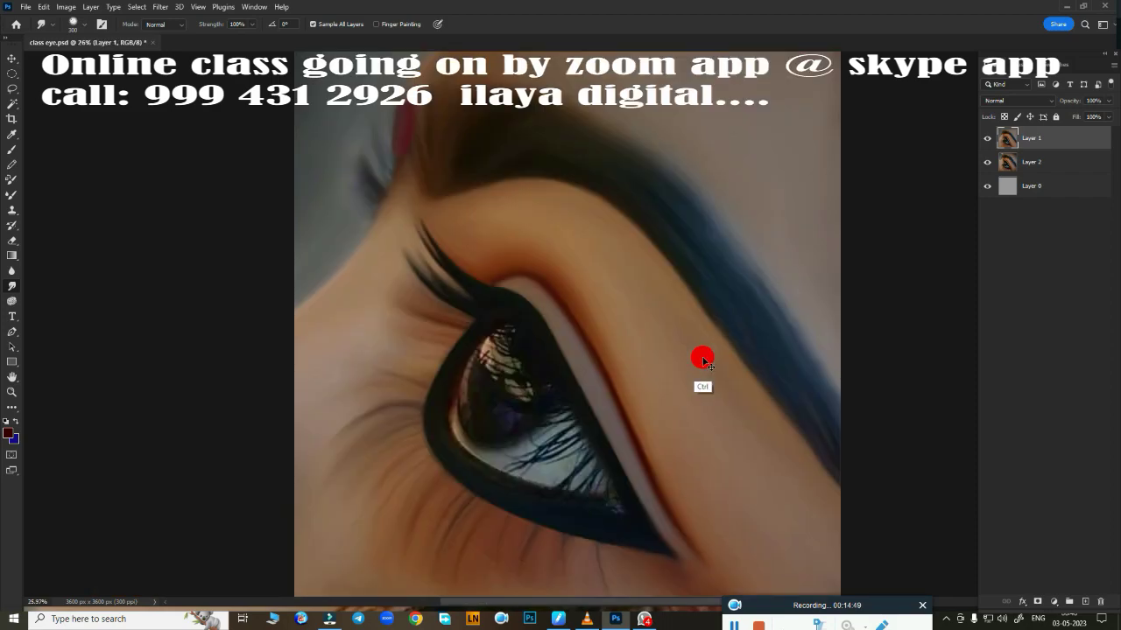
scroll(713, 377, "down", 2)
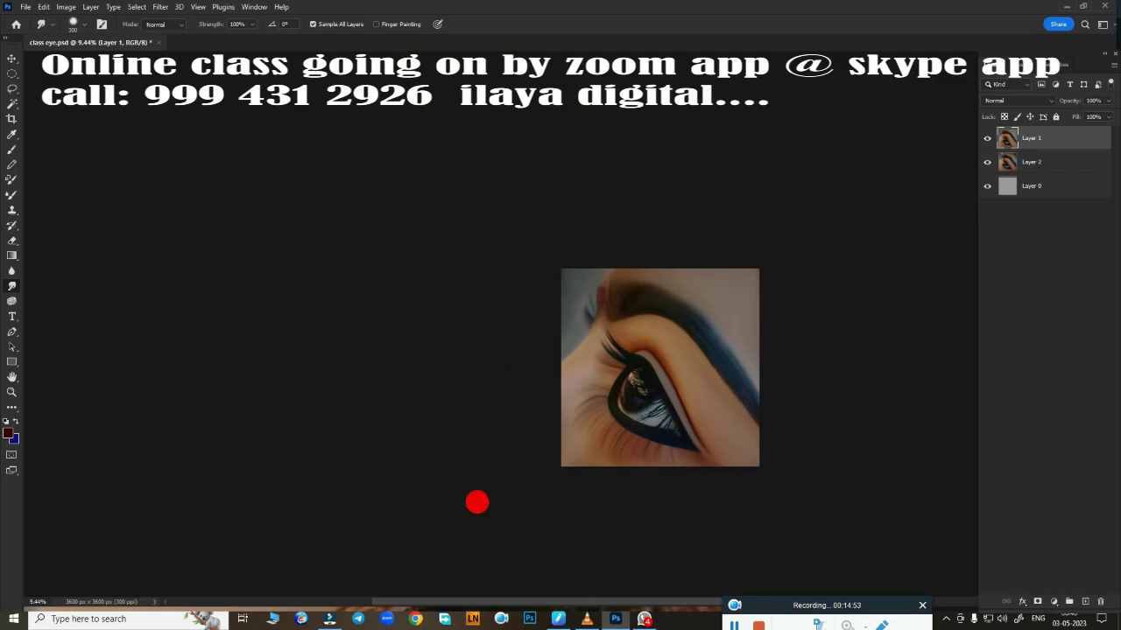
key("r")
mouse_move(476, 501)
left_mouse_down()
mouse_move(508, 462)
mouse_move(560, 483)
left_mouse_up()
Step: Hide Layer 1 and trace the Pen path from the inner corner along the upper lid
left_click_drag(648, 423, 776, 367)
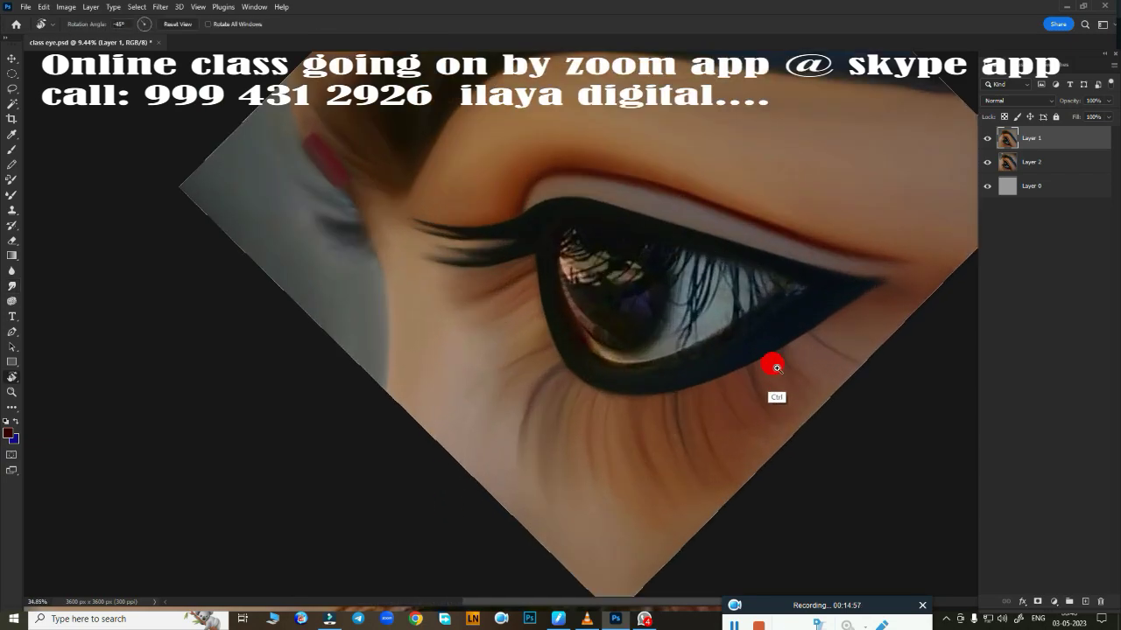
scroll(776, 368, "up", 1)
left_click_drag(569, 341, 521, 372)
key("p")
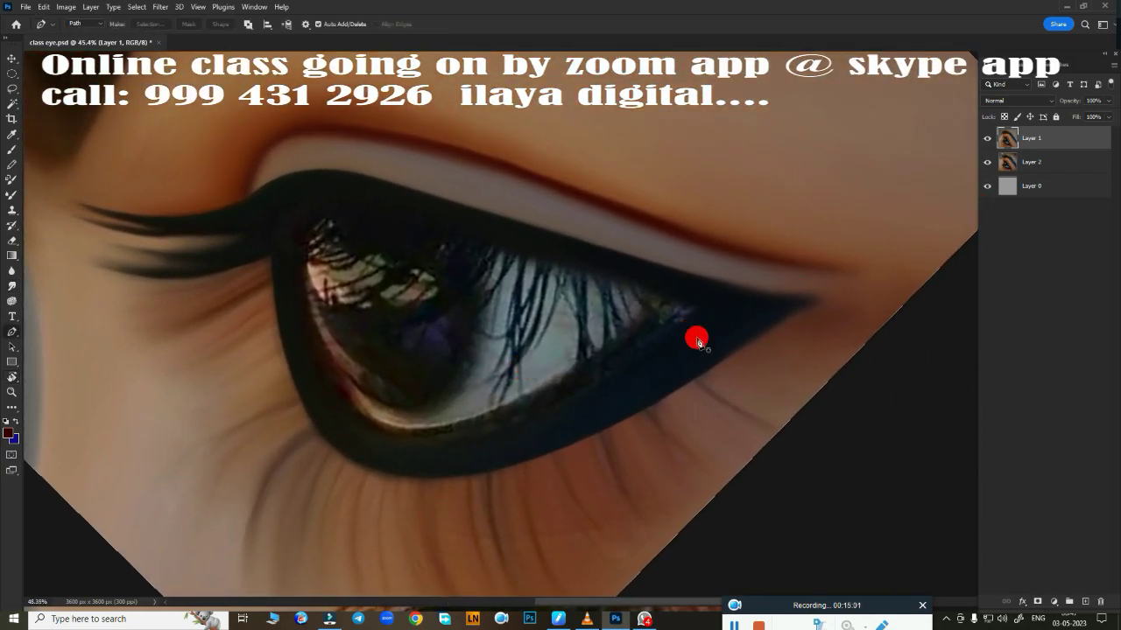
left_click(987, 139)
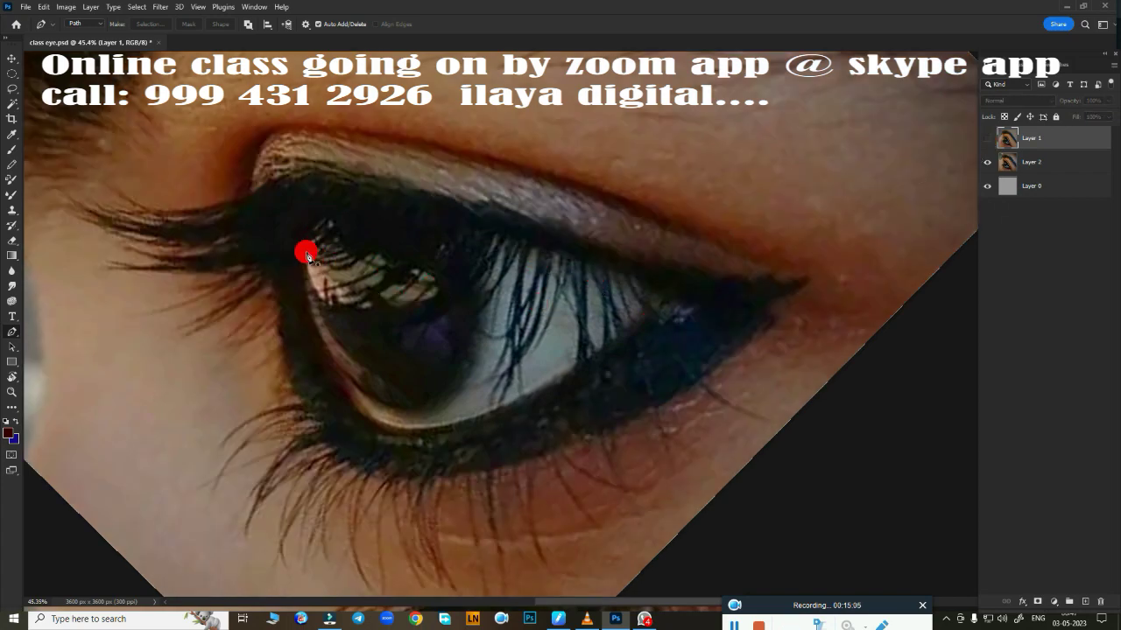
left_click(305, 293)
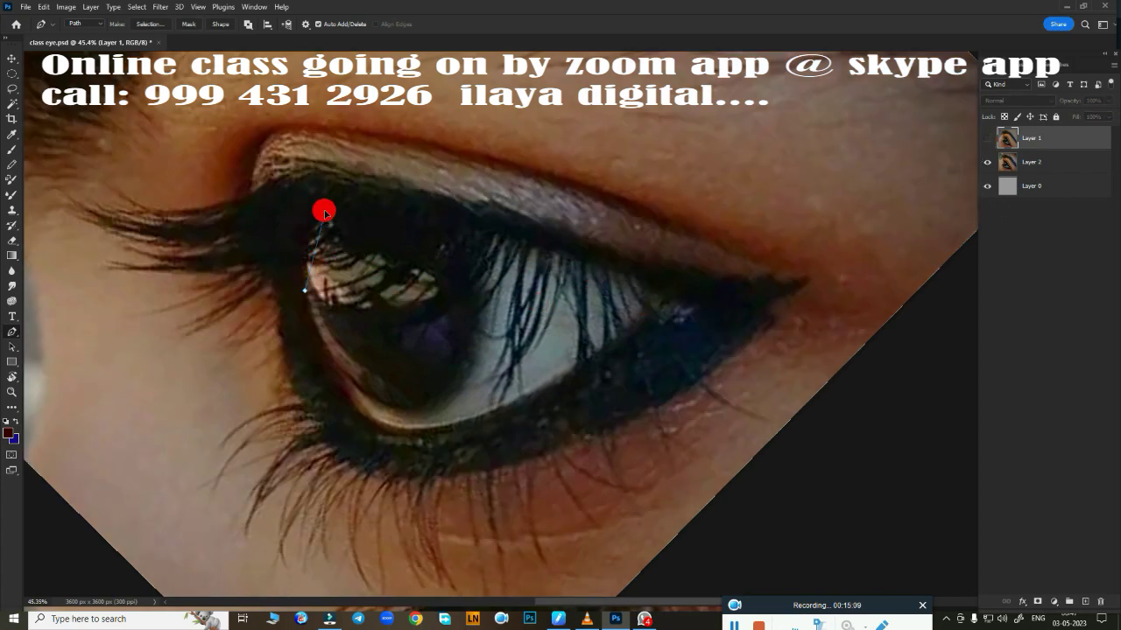
mouse_move(333, 208)
left_mouse_down()
mouse_move(387, 206)
mouse_move(368, 219)
left_mouse_up()
left_click(333, 210, "alt")
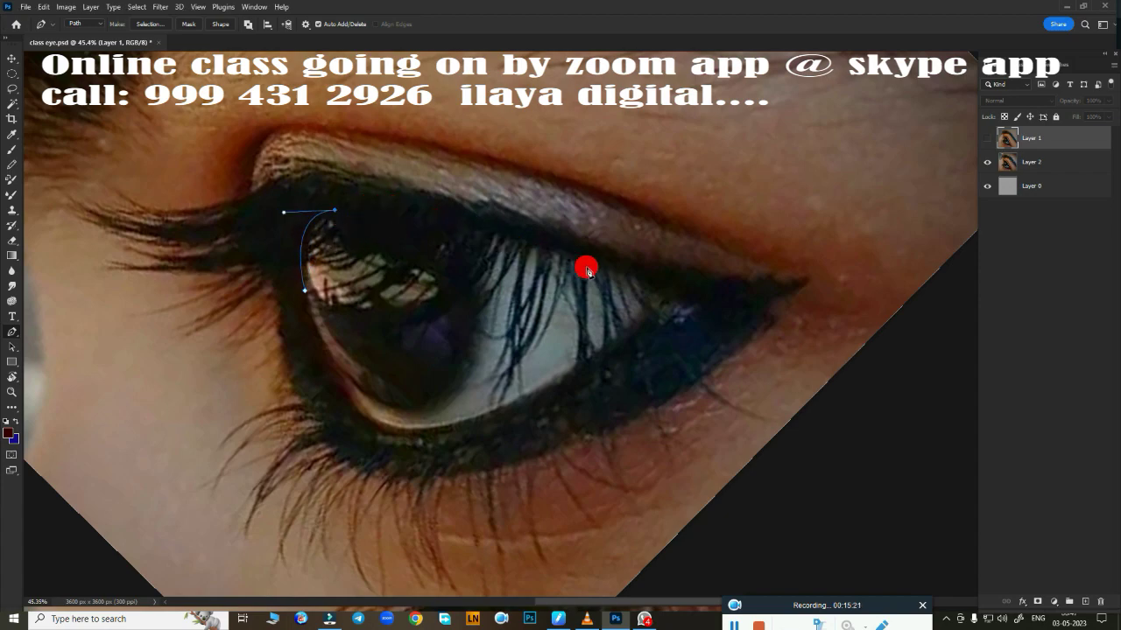
left_click_drag(615, 275, 781, 341)
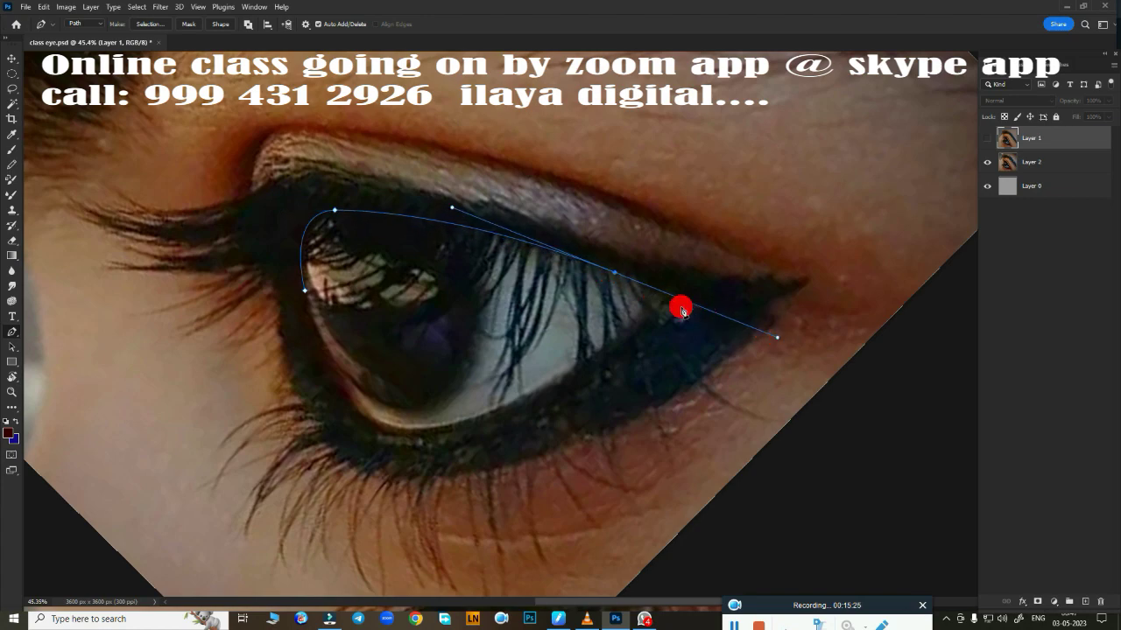
left_click(614, 273, "alt")
Step: Redraw the outer-corner curve, trace the lower lid, close the path and load it as a selection
key("ctrl+z")
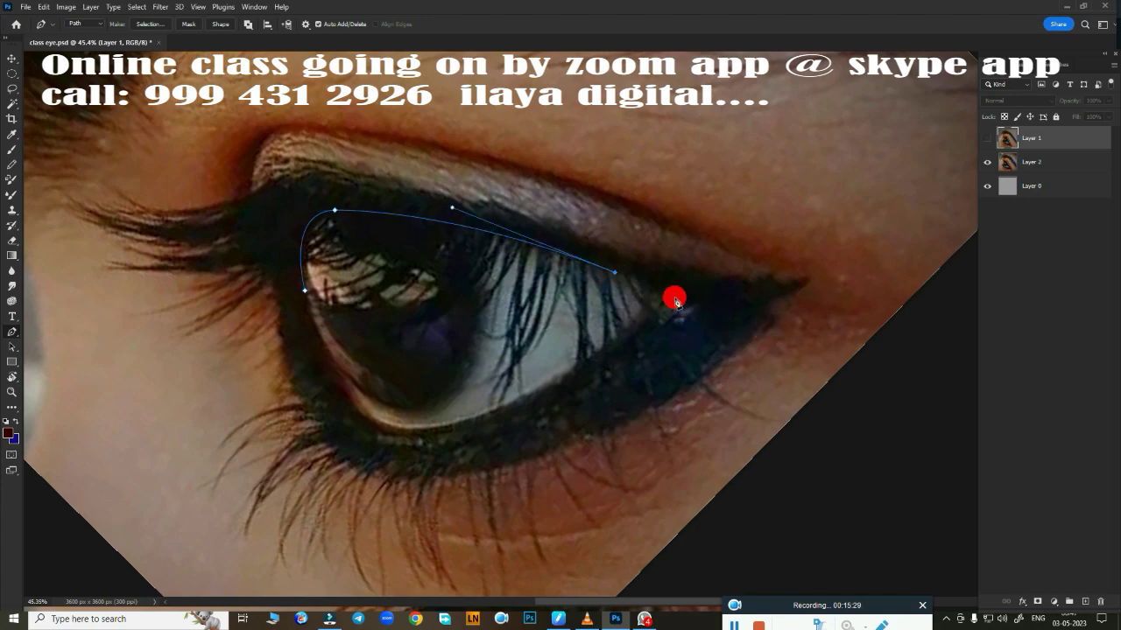
left_click(695, 302)
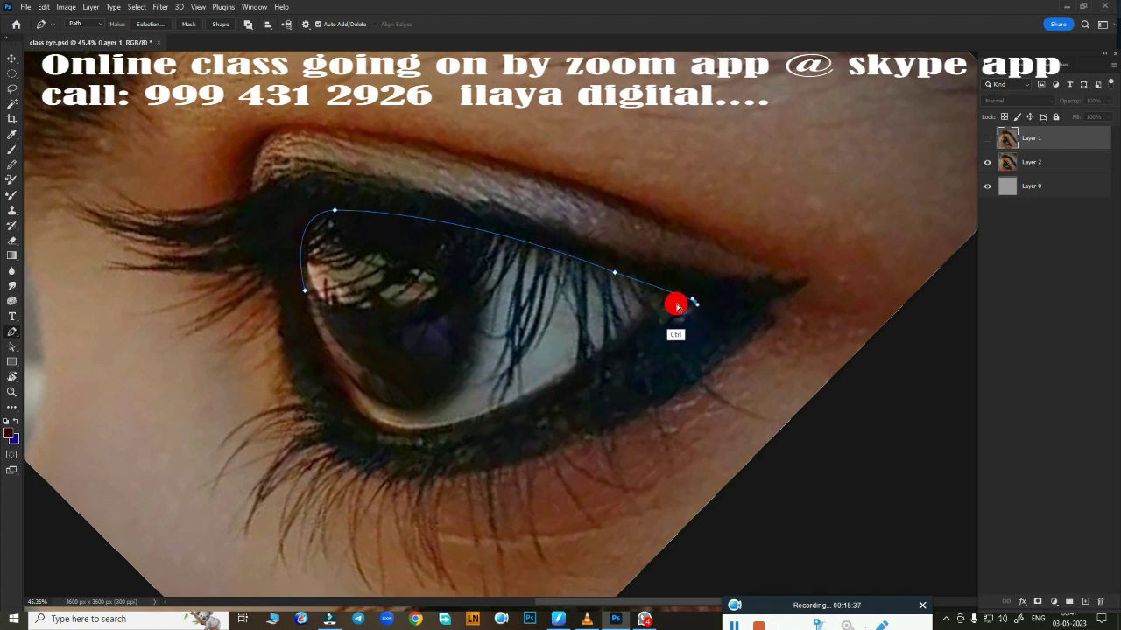
key("ctrl+z")
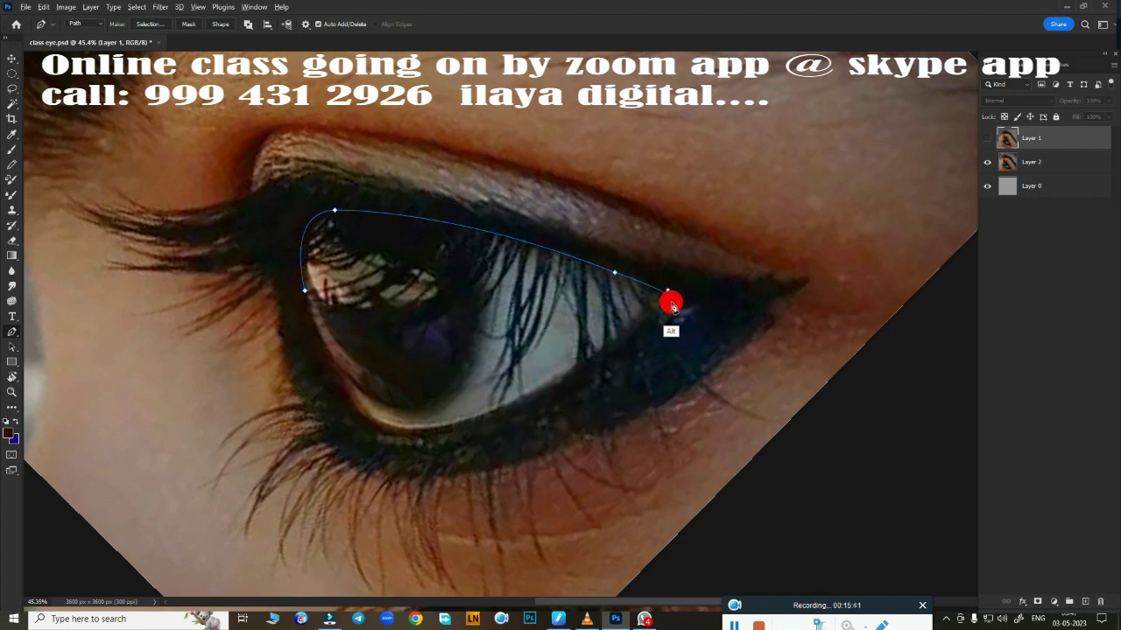
key("ctrl+z")
key("ctrl+z")
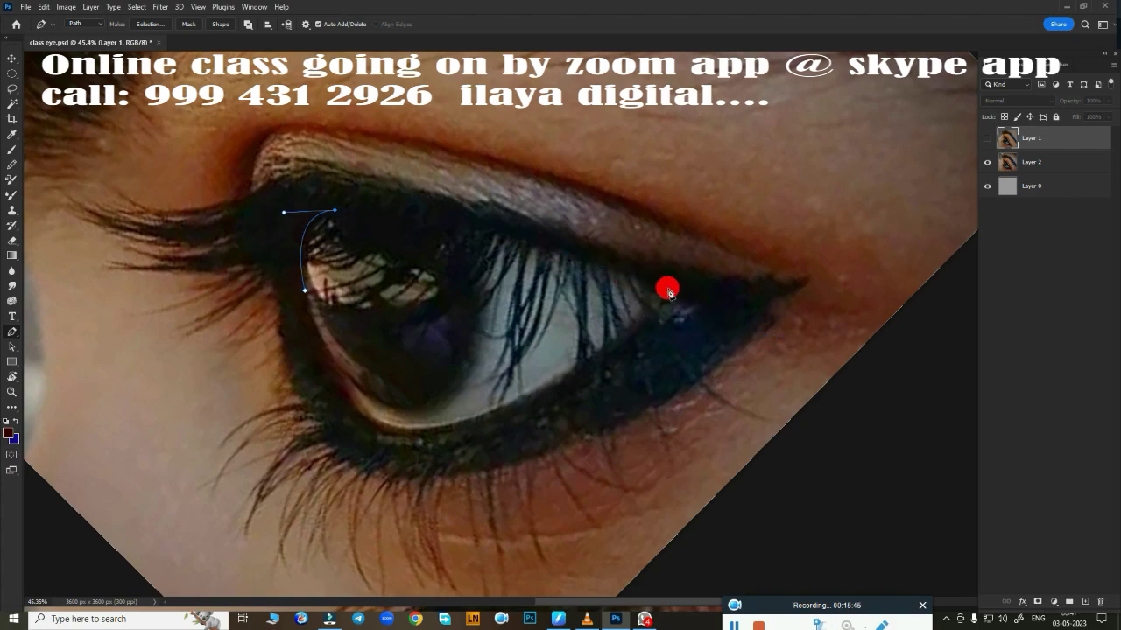
left_click_drag(667, 290, 897, 378)
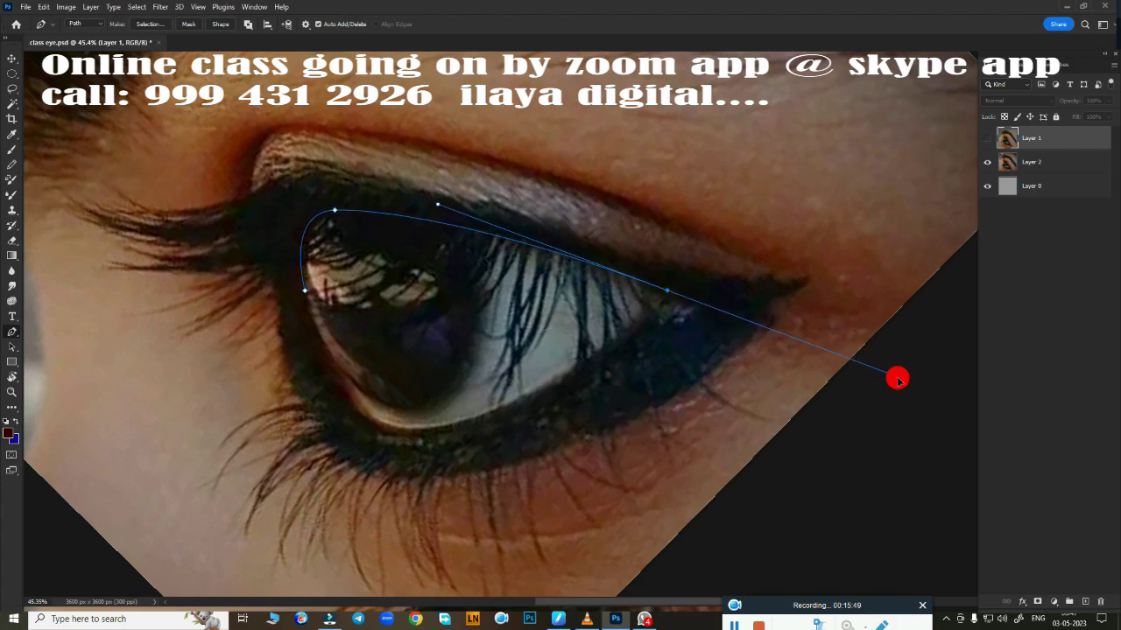
key("alt")
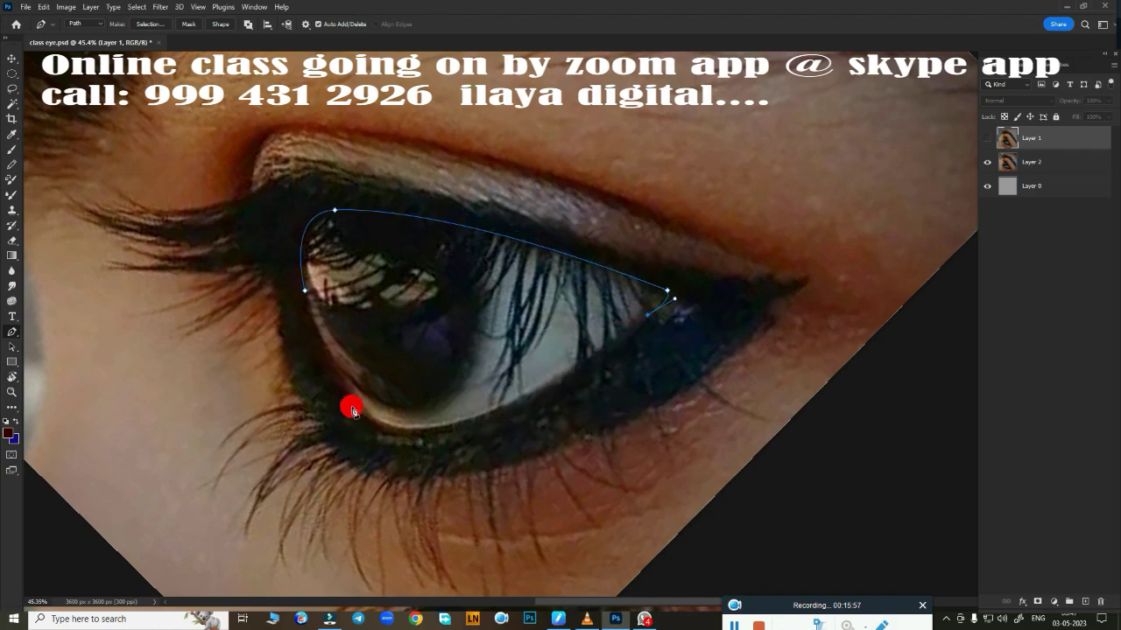
left_click_drag(347, 398, 272, 279)
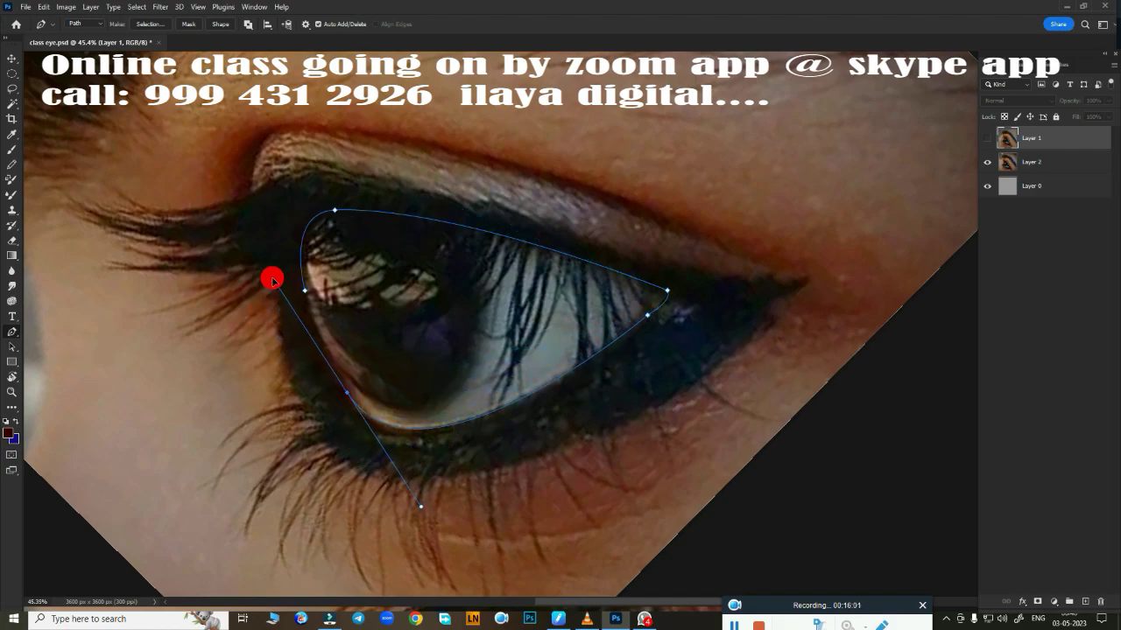
left_click(348, 394, "alt")
left_click_drag(304, 289, 301, 252)
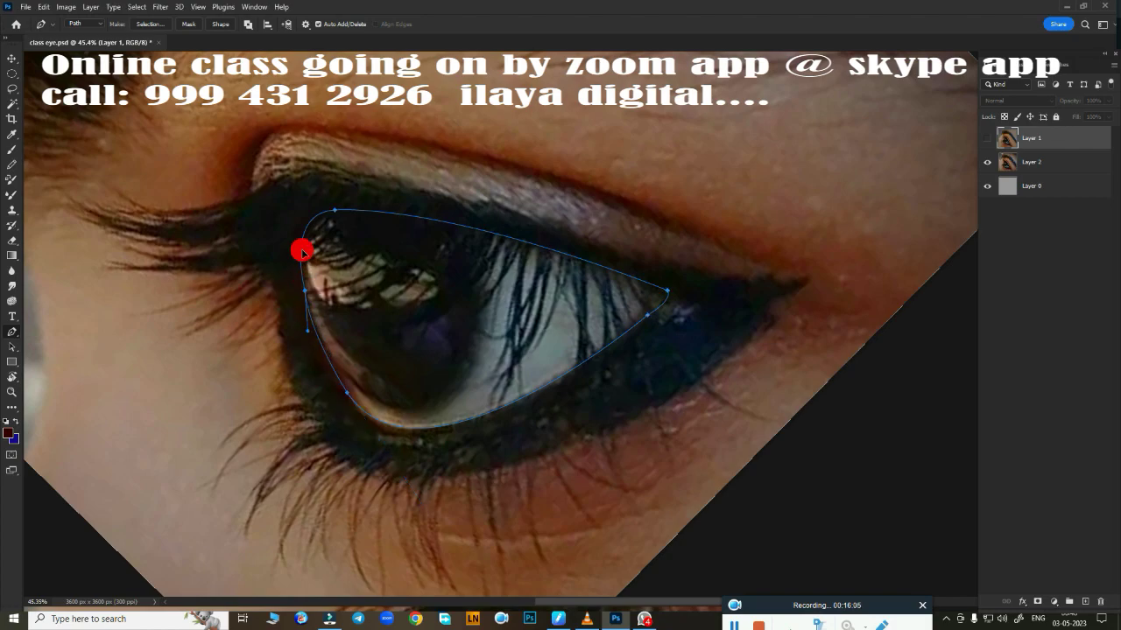
key("ctrl+Return")
scroll(521, 394, "up", 2)
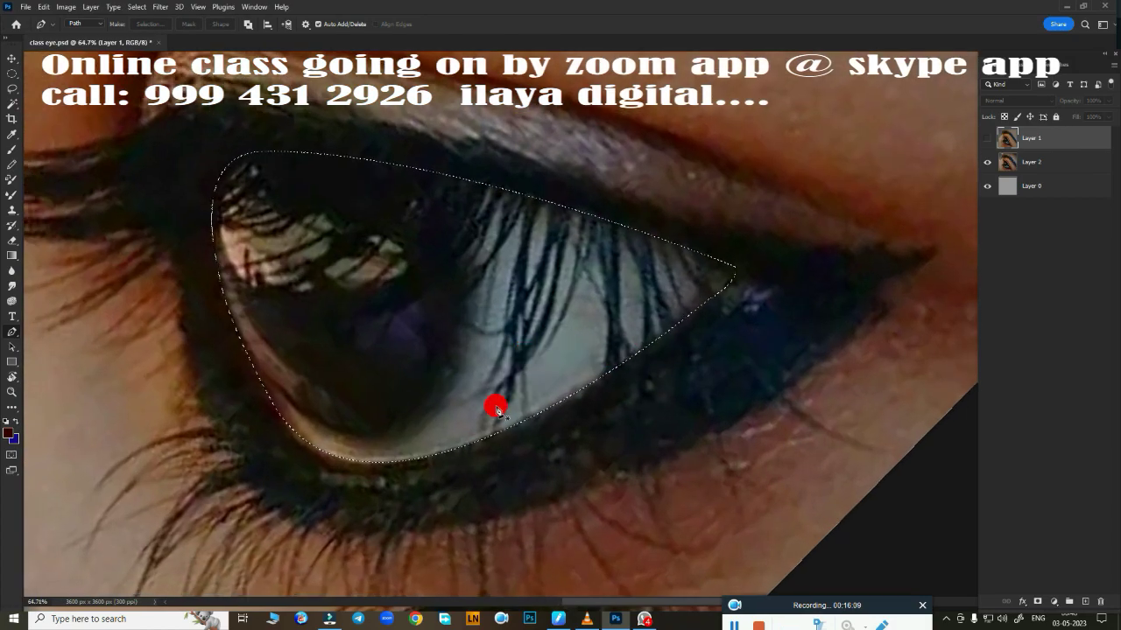
Step: Feather the eye selection and show Layer 1 again
key("b")
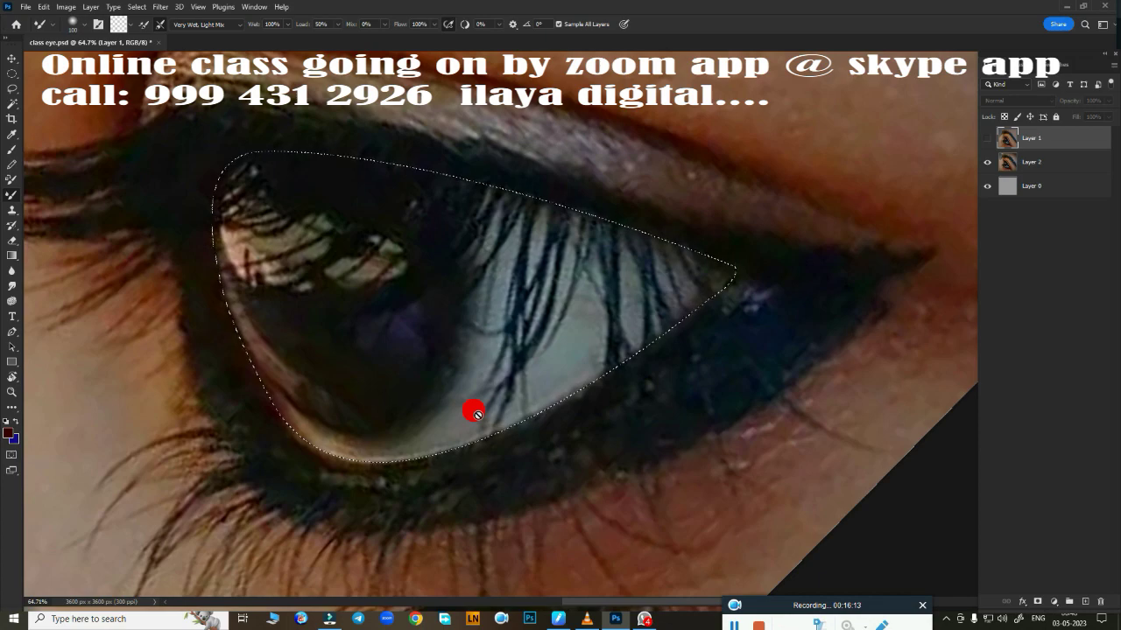
key("shift+F6")
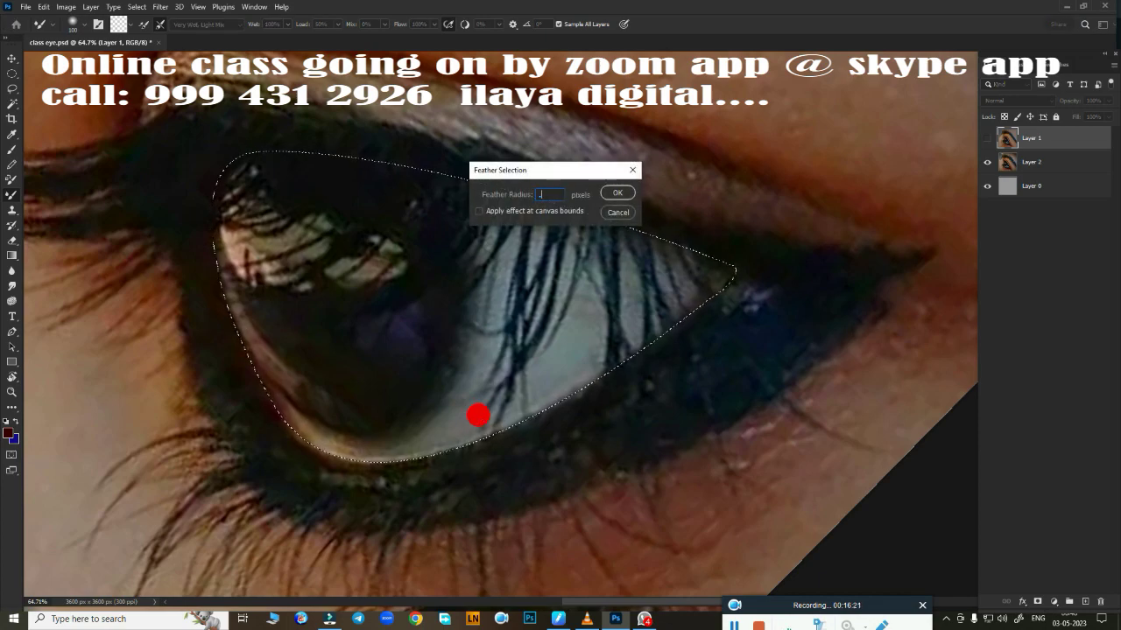
key("Return")
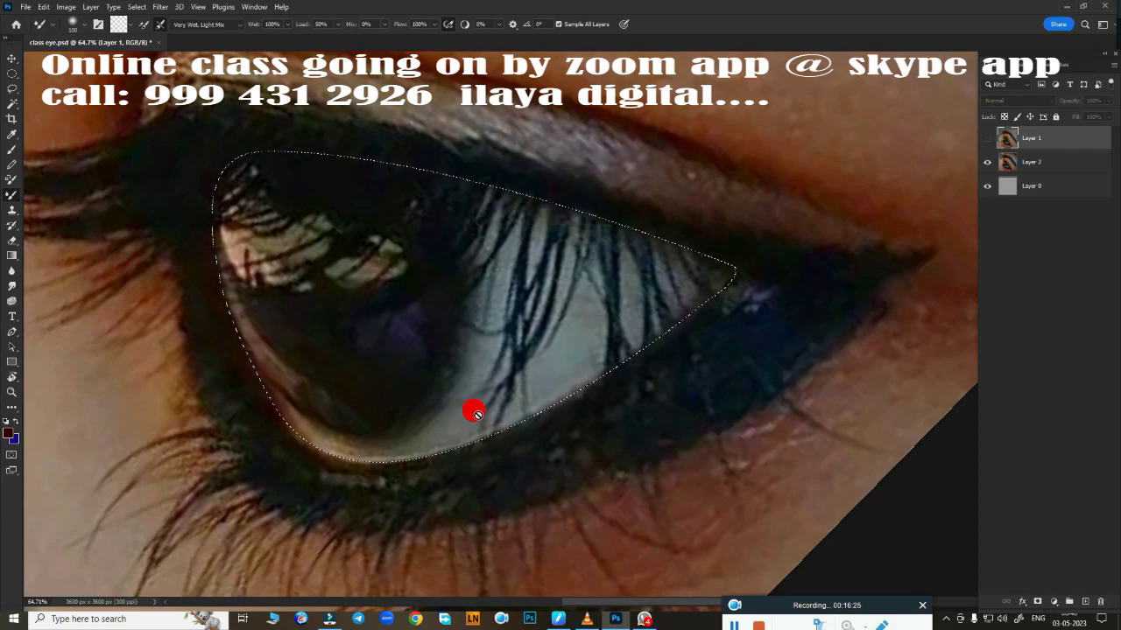
left_click(985, 138)
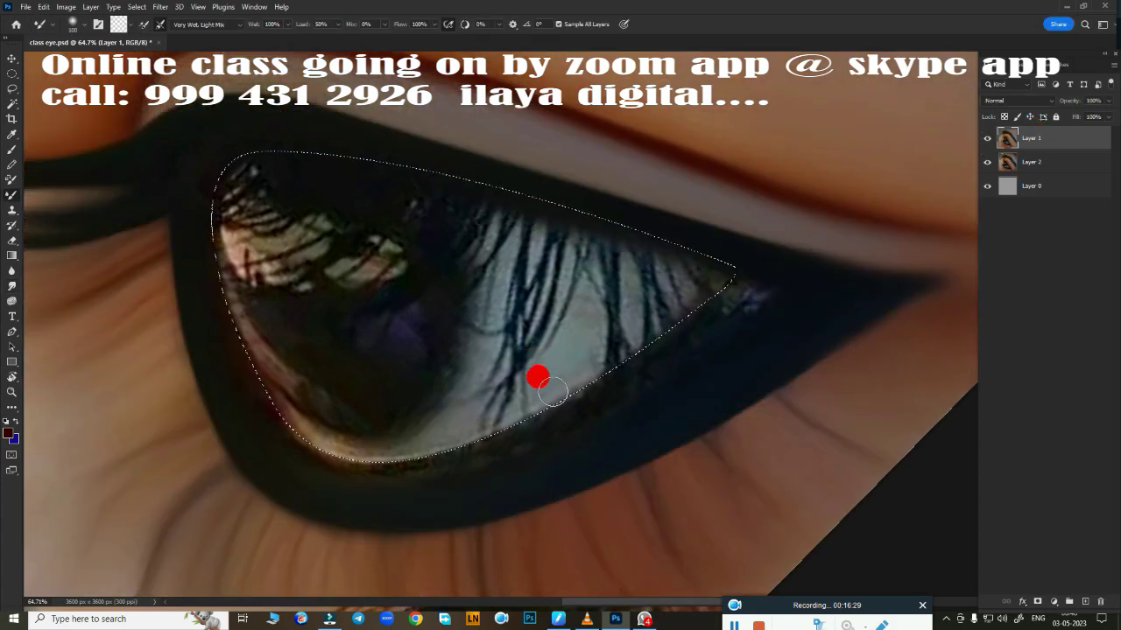
Step: Invert and feather the selection, then Mixer Brush the upper lid, eye corner and lower lid
key("ctrl+shift+i")
key("shift+F6")
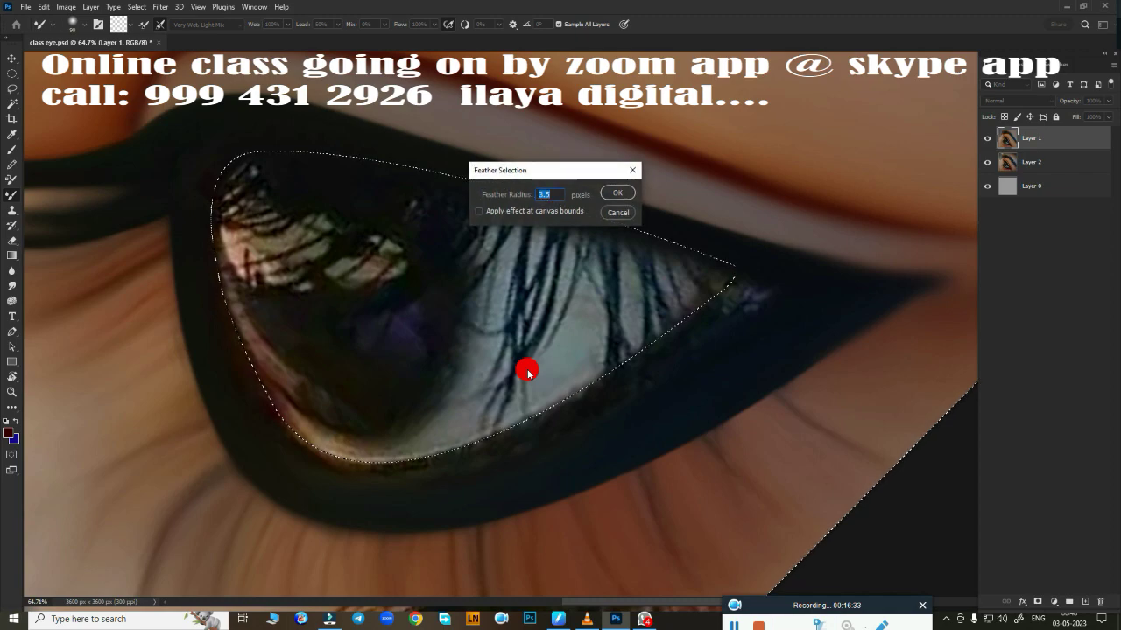
key("Return")
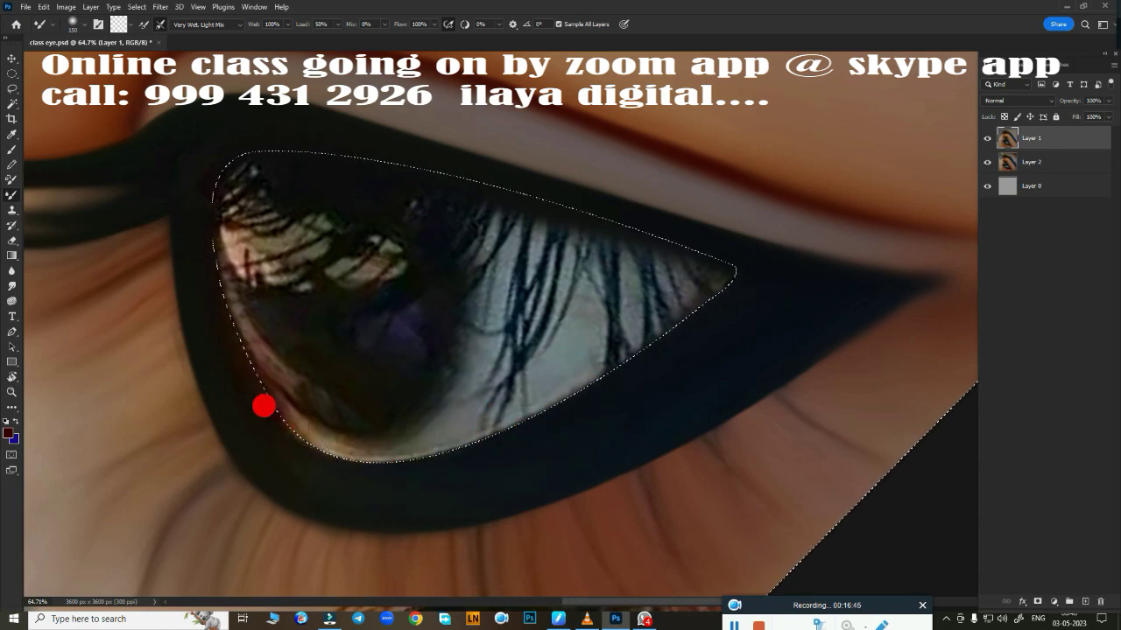
key("bracketleft")
key("bracketleft")
left_click_drag(223, 187, 281, 432)
left_click_drag(679, 366, 229, 128)
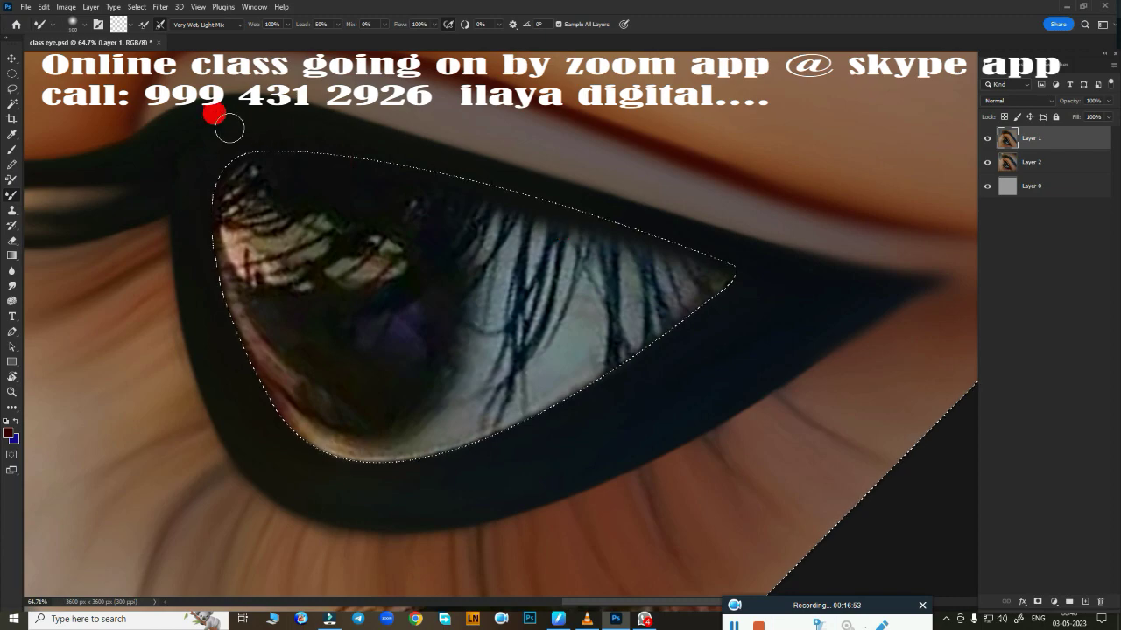
mouse_move(453, 176)
left_mouse_down()
mouse_move(655, 400)
mouse_move(565, 384)
left_mouse_up()
Step: Re-feather the eye selection and blend the eye white's edges and lashes into smooth pale grey
key("shift+F6")
key("Return")
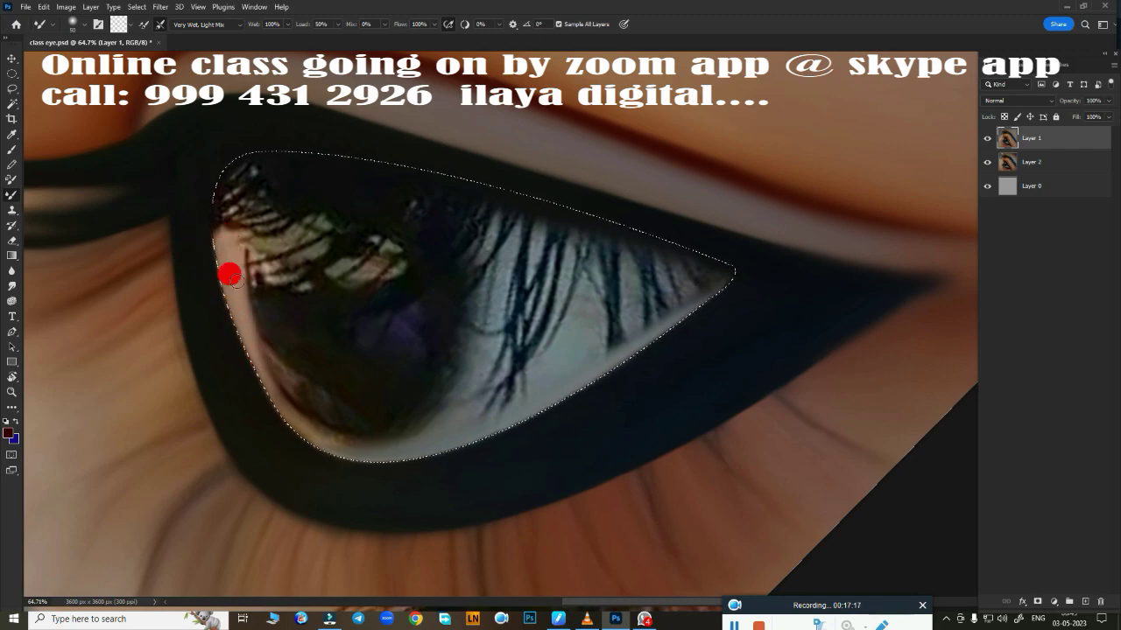
key("bracketright")
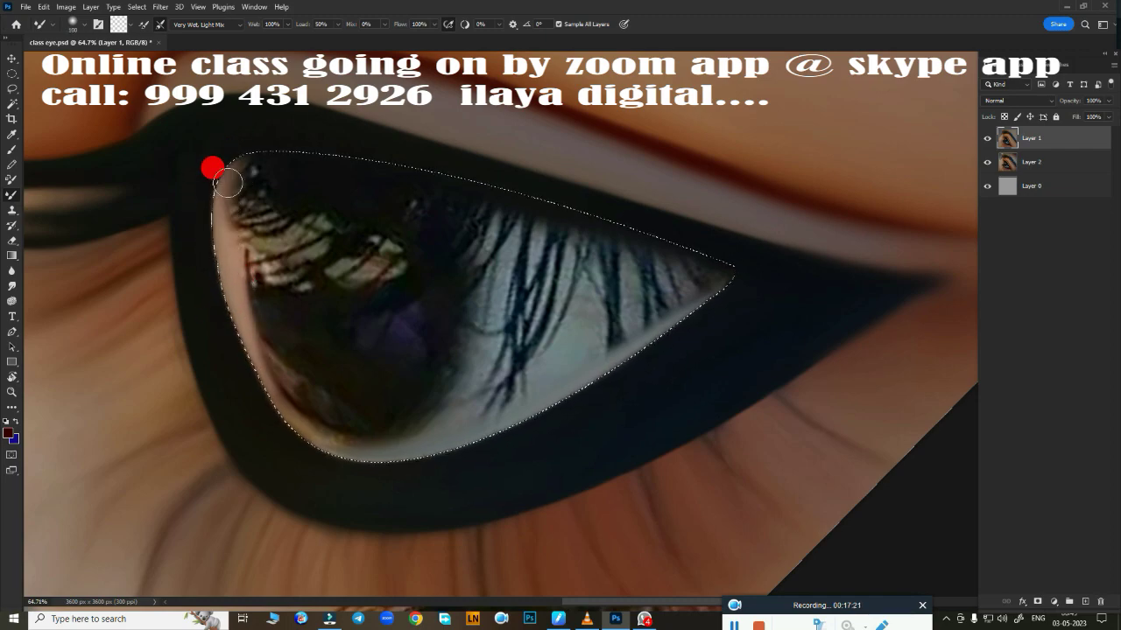
left_click_drag(213, 168, 237, 321)
mouse_move(477, 423)
left_mouse_down()
mouse_move(210, 365)
mouse_move(201, 275)
left_mouse_up()
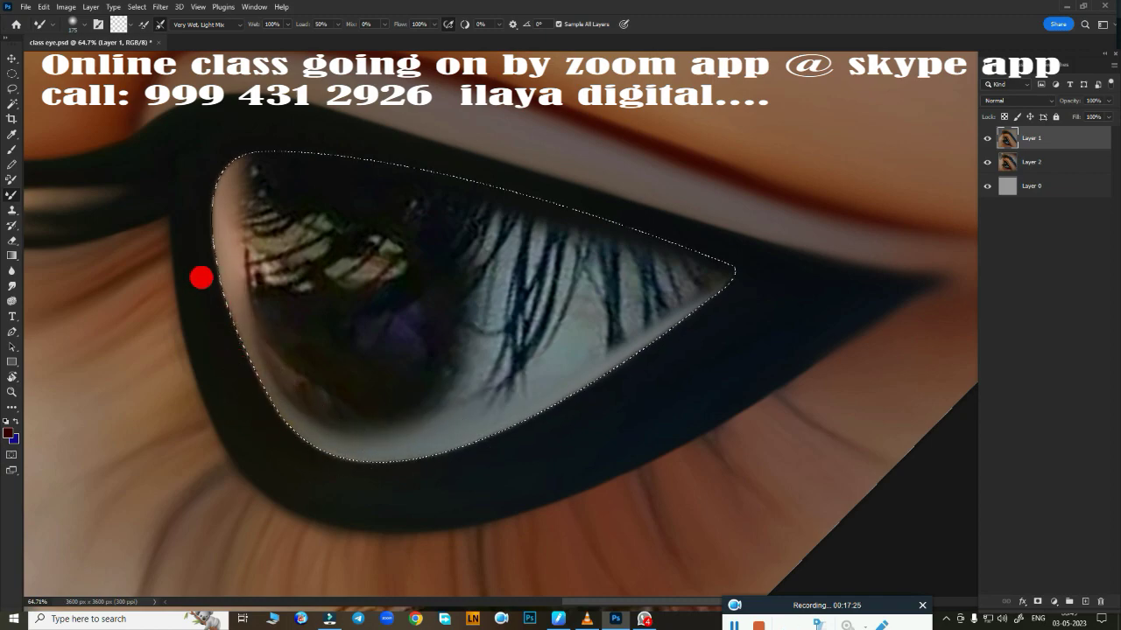
key("bracketright")
left_click_drag(478, 385, 386, 414)
mouse_move(241, 364)
left_mouse_down()
mouse_move(240, 287)
mouse_move(223, 309)
left_mouse_up()
mouse_move(528, 272)
left_mouse_down()
mouse_move(467, 307)
mouse_move(522, 303)
mouse_move(558, 219)
mouse_move(543, 268)
mouse_move(621, 278)
mouse_move(510, 225)
mouse_move(447, 169)
mouse_move(470, 235)
mouse_move(455, 350)
mouse_move(428, 388)
mouse_move(294, 376)
mouse_move(533, 120)
mouse_move(617, 246)
left_mouse_up()
Step: With a larger brush, soften the lower-left edge of the dark iris
key("bracketright")
key("bracketright")
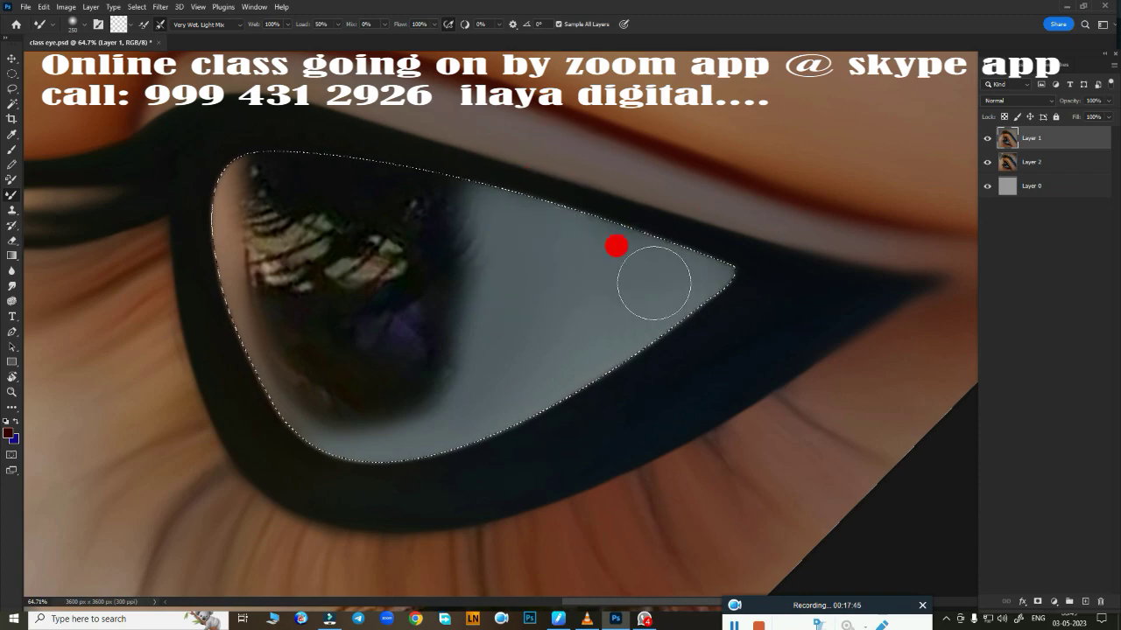
mouse_move(243, 177)
left_mouse_down()
mouse_move(225, 111)
mouse_move(240, 358)
mouse_move(274, 340)
mouse_move(242, 331)
mouse_move(207, 207)
mouse_move(233, 388)
mouse_move(654, 360)
left_mouse_up()
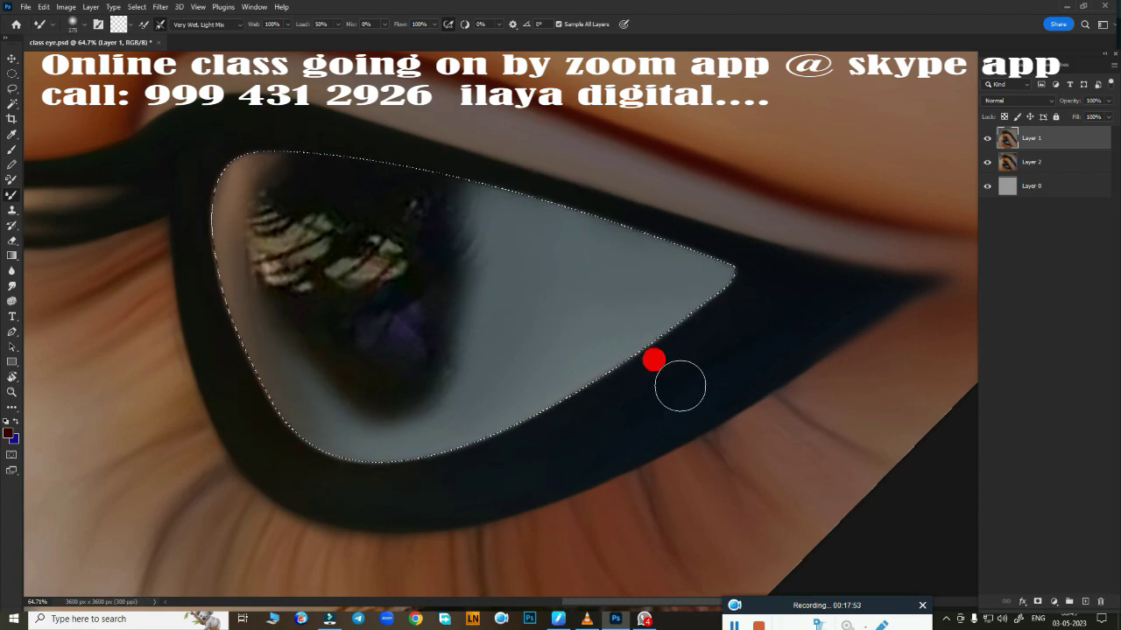
key("ctrl")
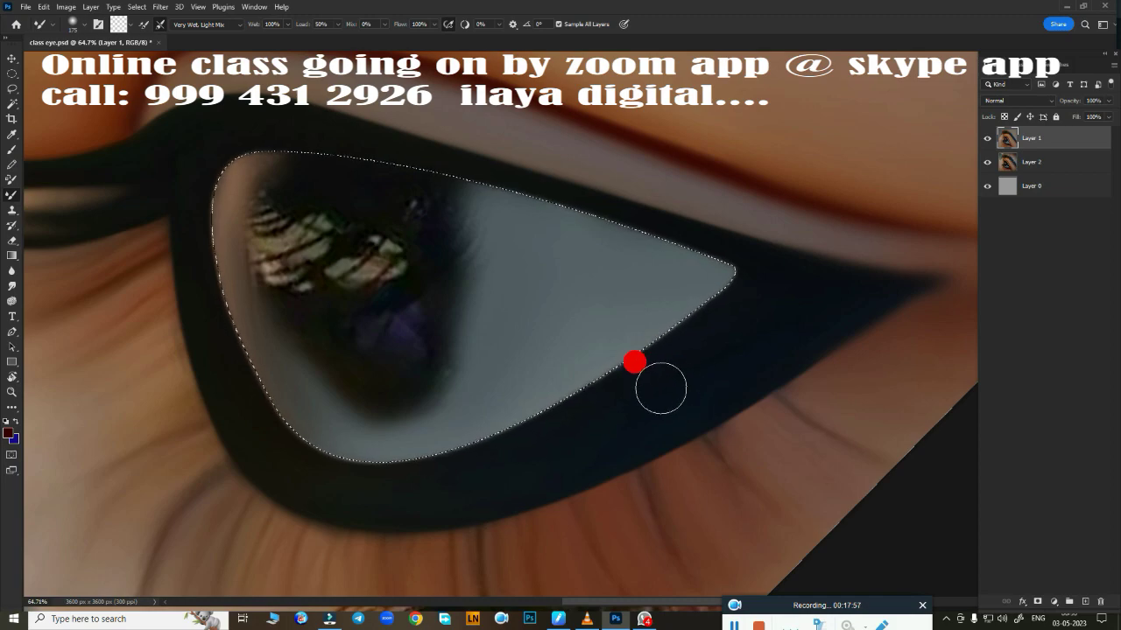
left_click(19, 154)
right_click(8, 410)
Step: Brighten the eye white with the Dodge tool at size 900
left_click(54, 543)
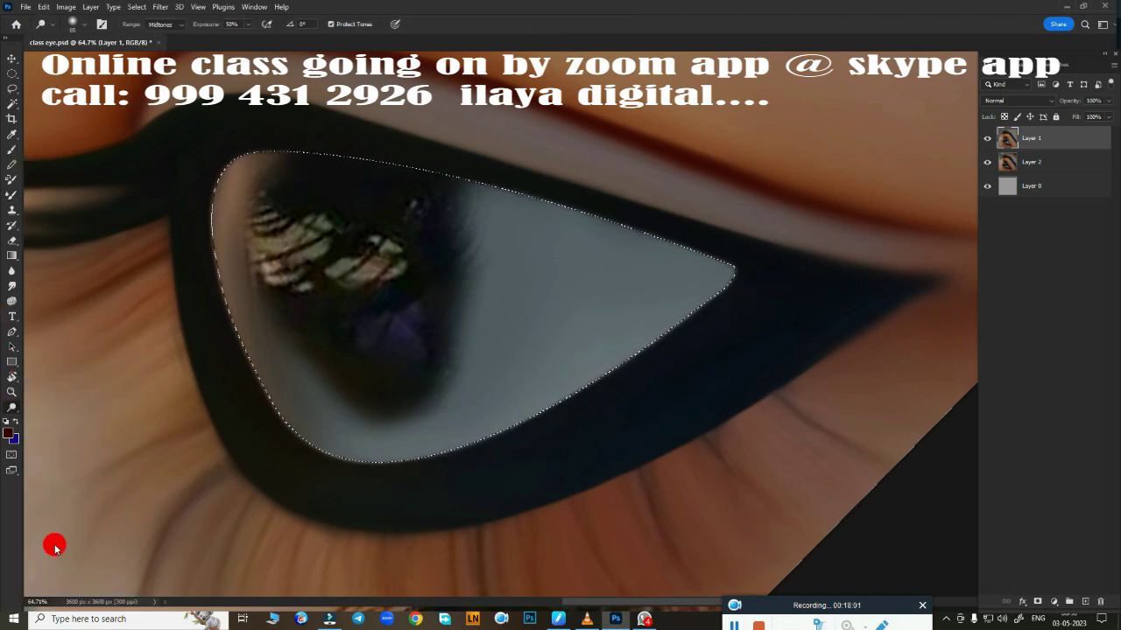
left_click_drag(526, 314, 689, 355)
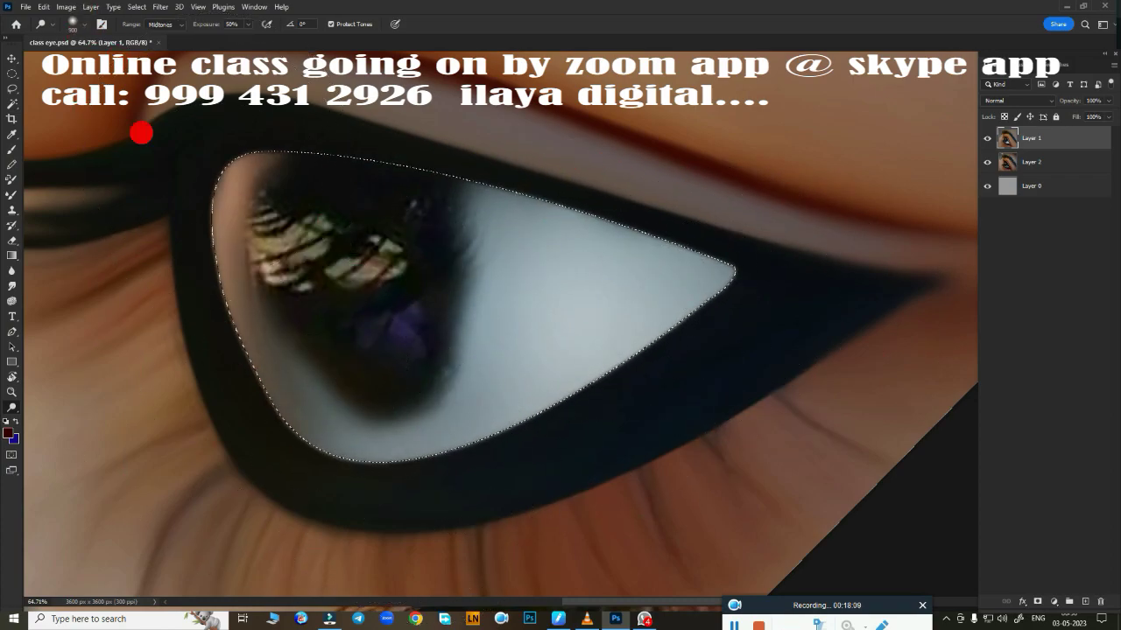
scroll(553, 429, "down", 5)
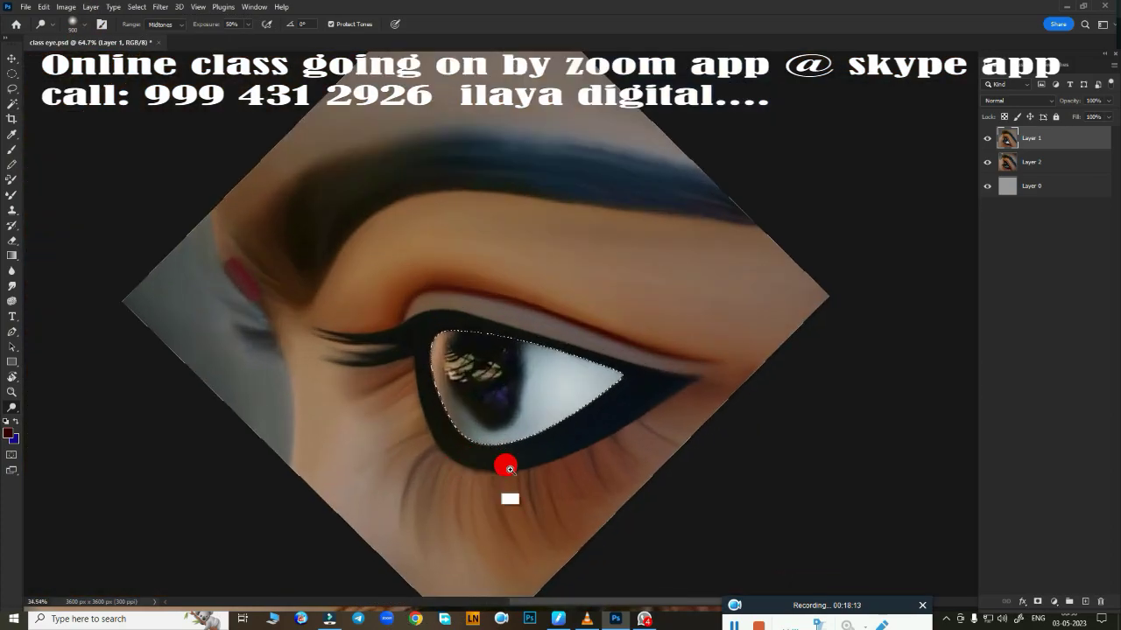
scroll(505, 465, "up", 5)
Step: Toggle Layer 1 off, on and off to compare with the original photo
left_click(987, 138)
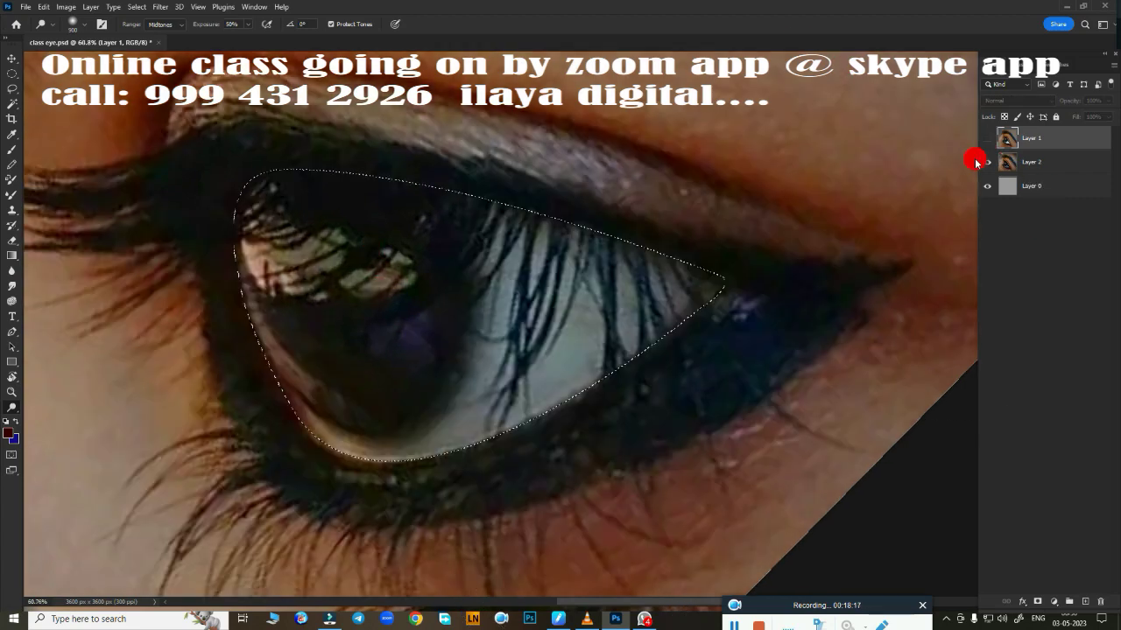
left_click(987, 138)
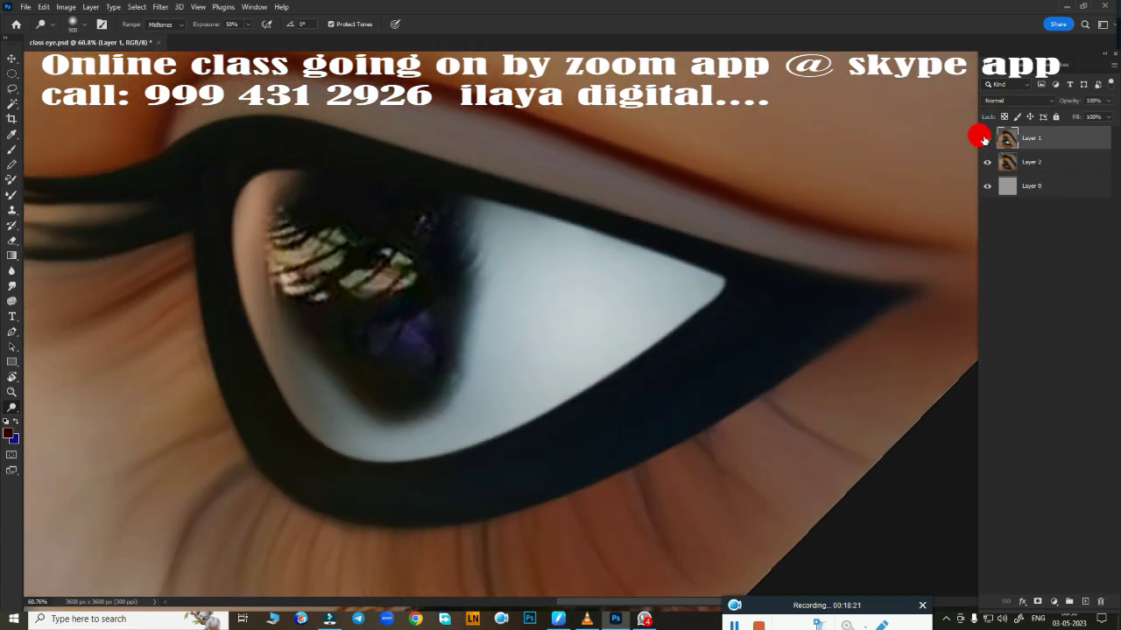
left_click(987, 138)
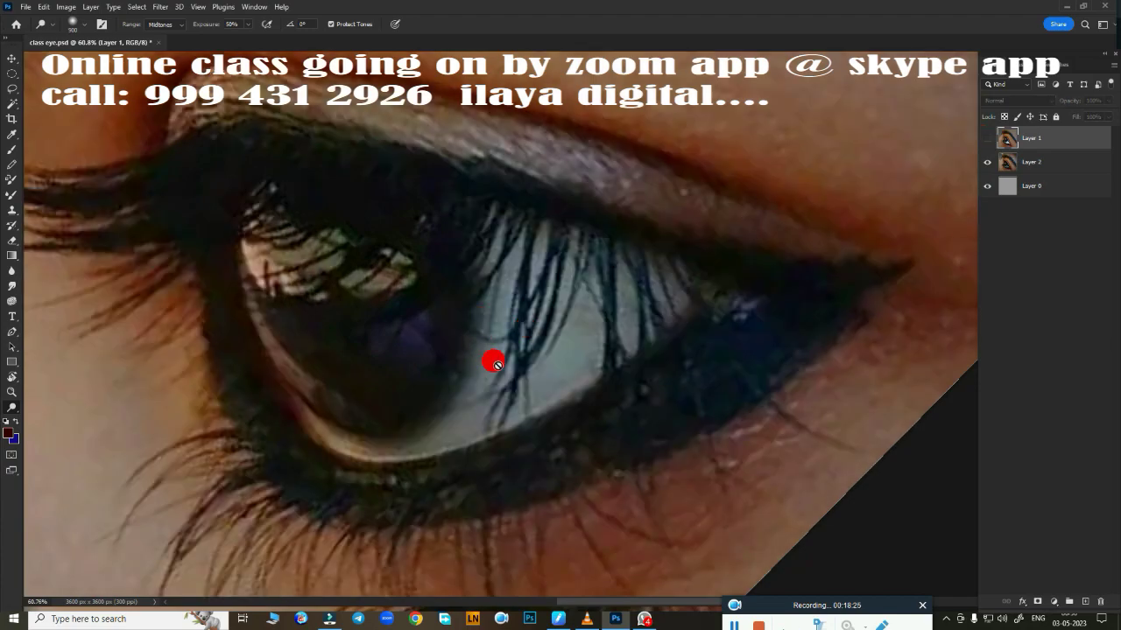
Step: Draw an elliptical selection and fit it over the whole iris
key("m")
mouse_move(509, 310)
left_mouse_down()
mouse_move(525, 549)
mouse_move(555, 393)
left_mouse_up()
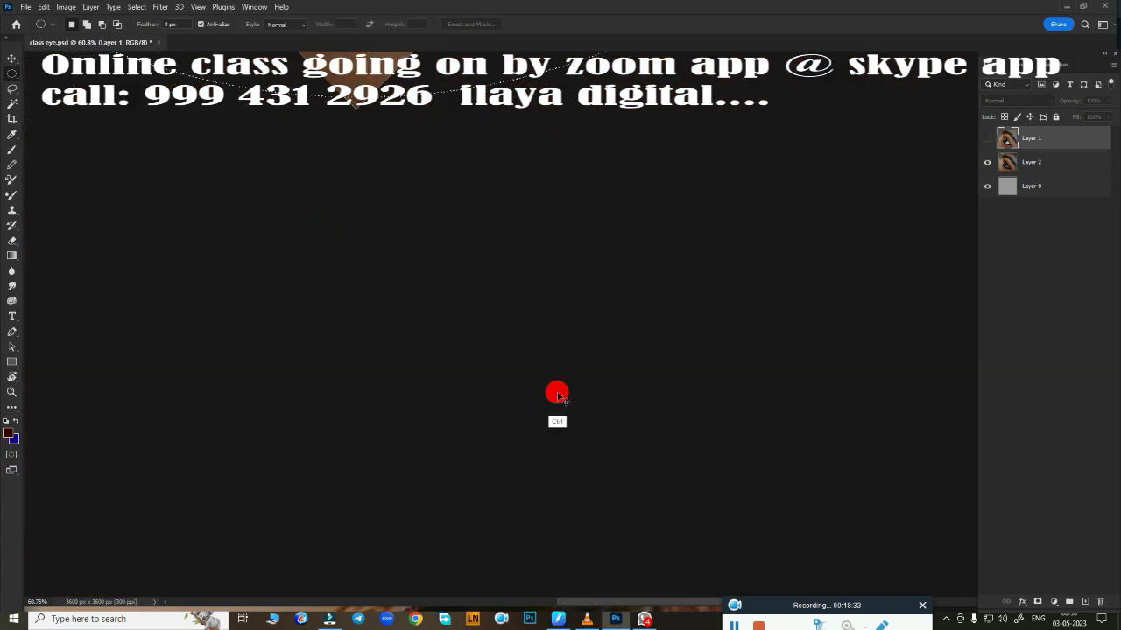
scroll(555, 393, "down", 3)
scroll(638, 393, "up", 3)
left_click_drag(612, 355, 516, 267)
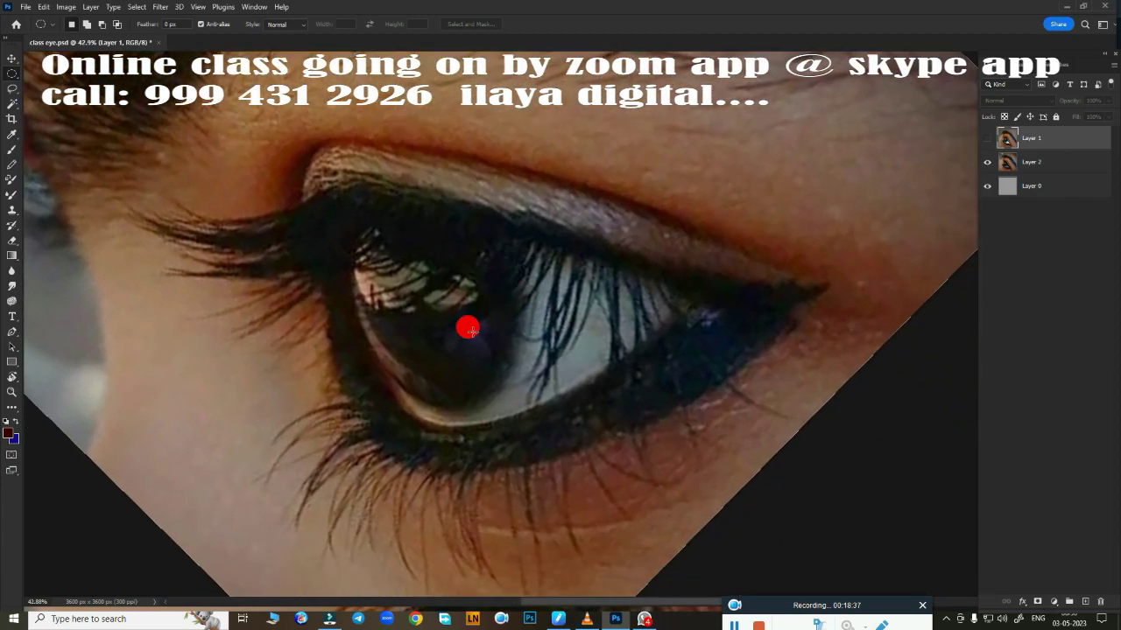
mouse_move(417, 284)
left_mouse_down()
mouse_move(621, 490)
mouse_move(483, 340)
left_mouse_up()
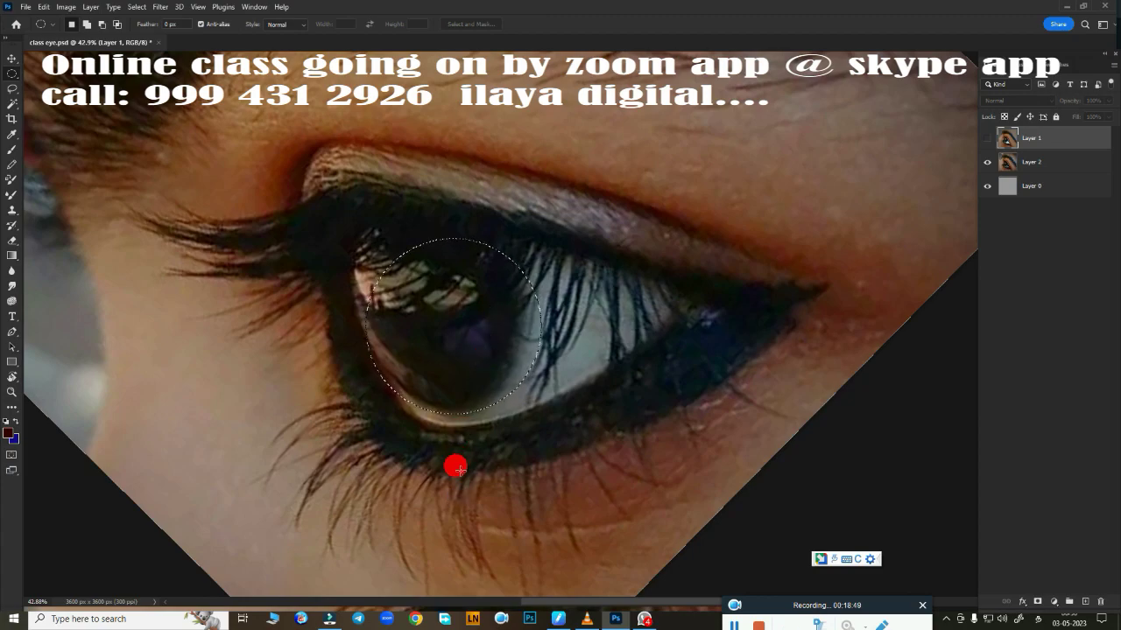
mouse_move(412, 279)
left_mouse_down()
mouse_move(634, 475)
mouse_move(779, 475)
left_mouse_up()
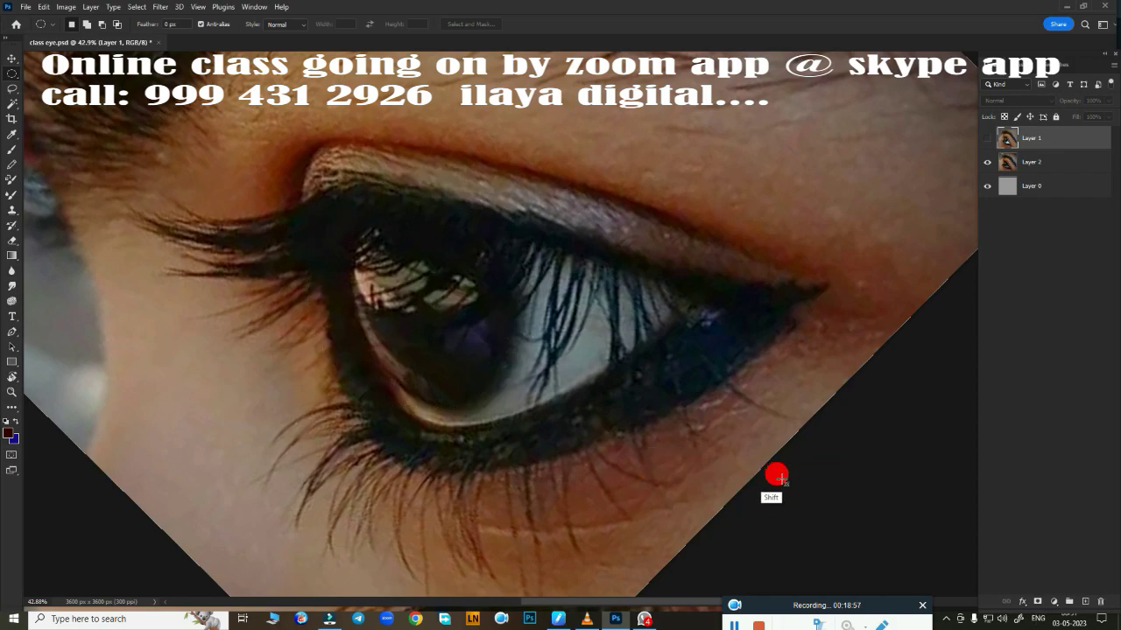
left_click_drag(487, 364, 437, 321)
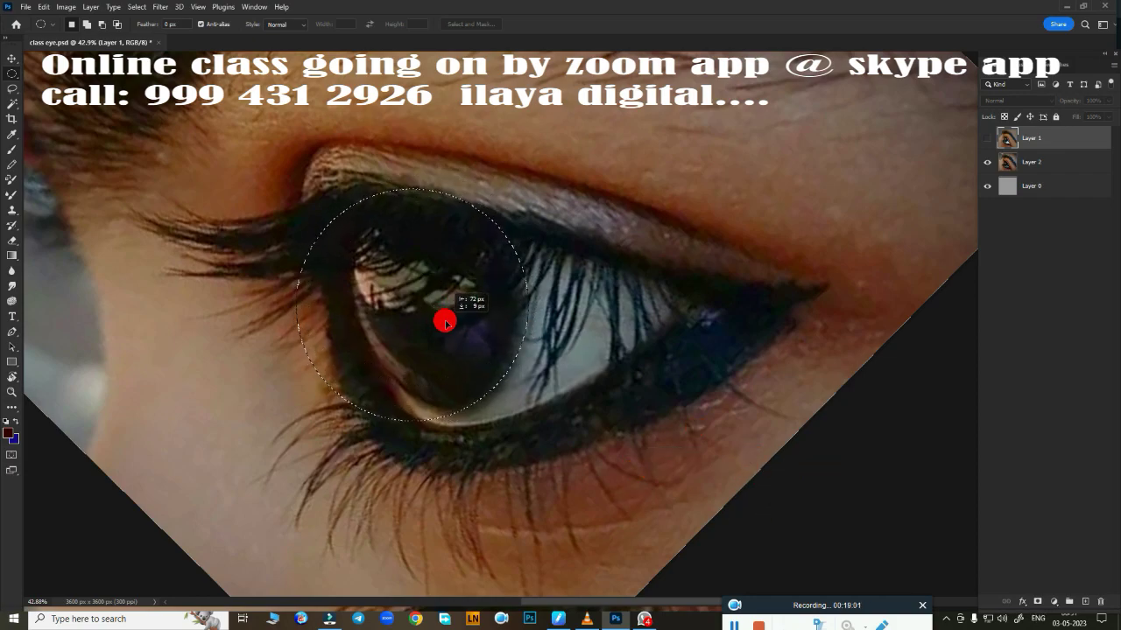
Step: Show Layer 1, feather the circle, smudge the iris dark and smooth, then deselect
left_click(985, 138)
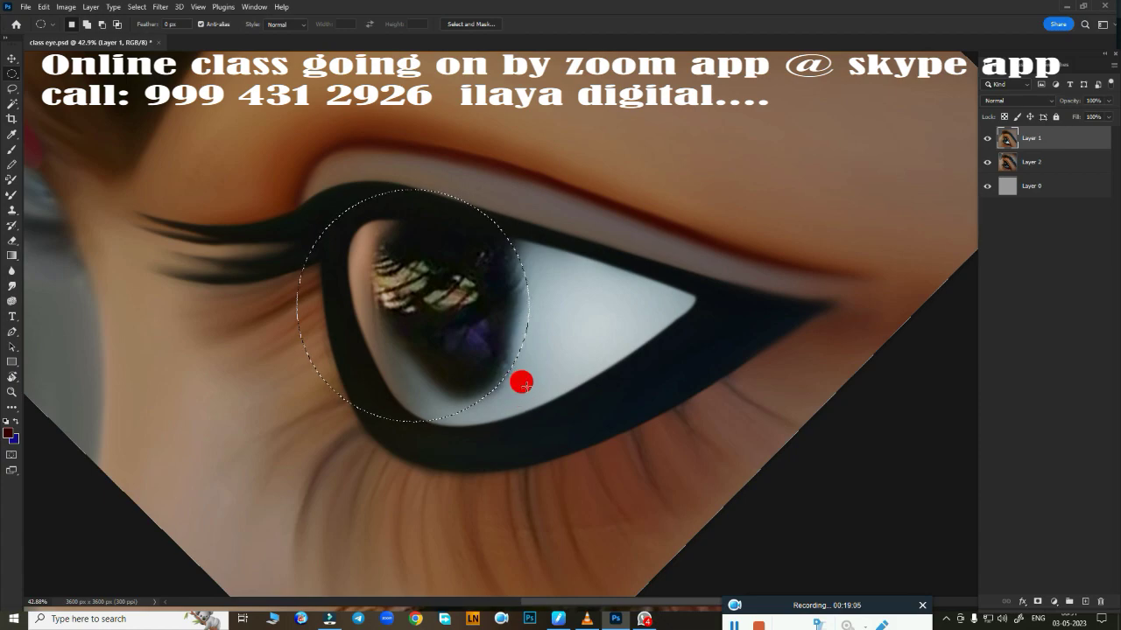
key("r")
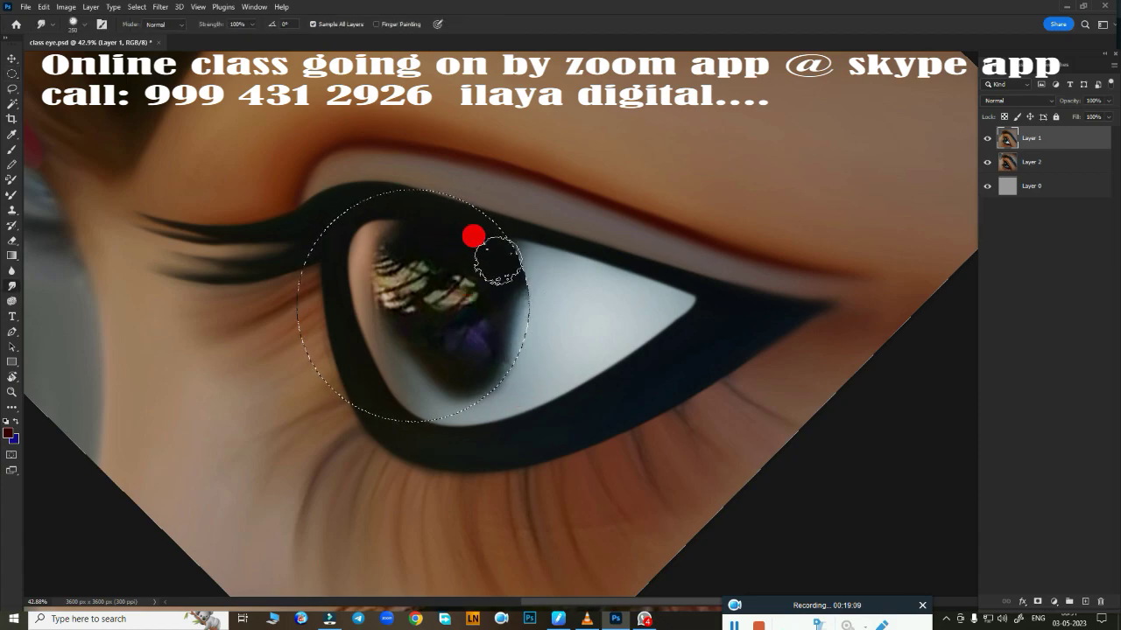
key("shift+F6")
key("Return")
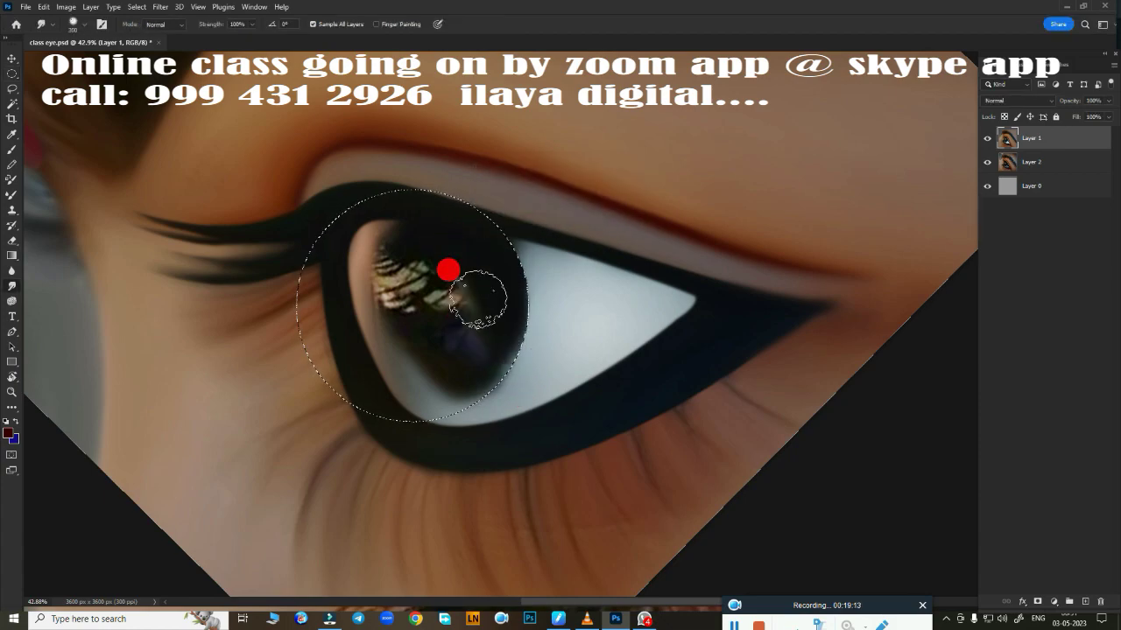
left_click_drag(481, 298, 480, 334)
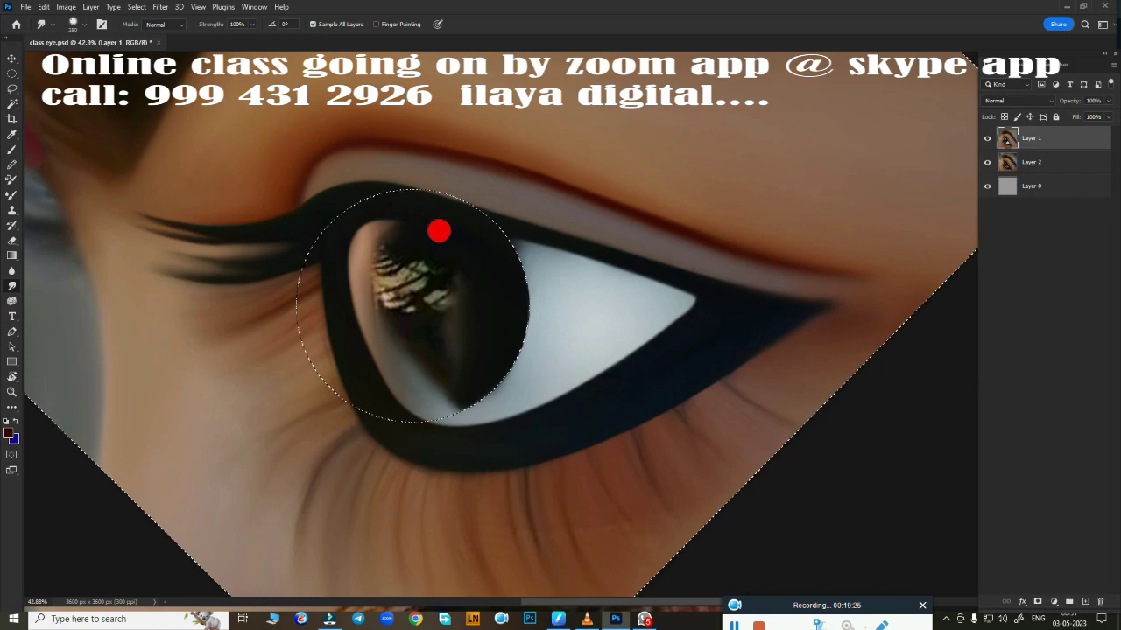
key("shift+F6")
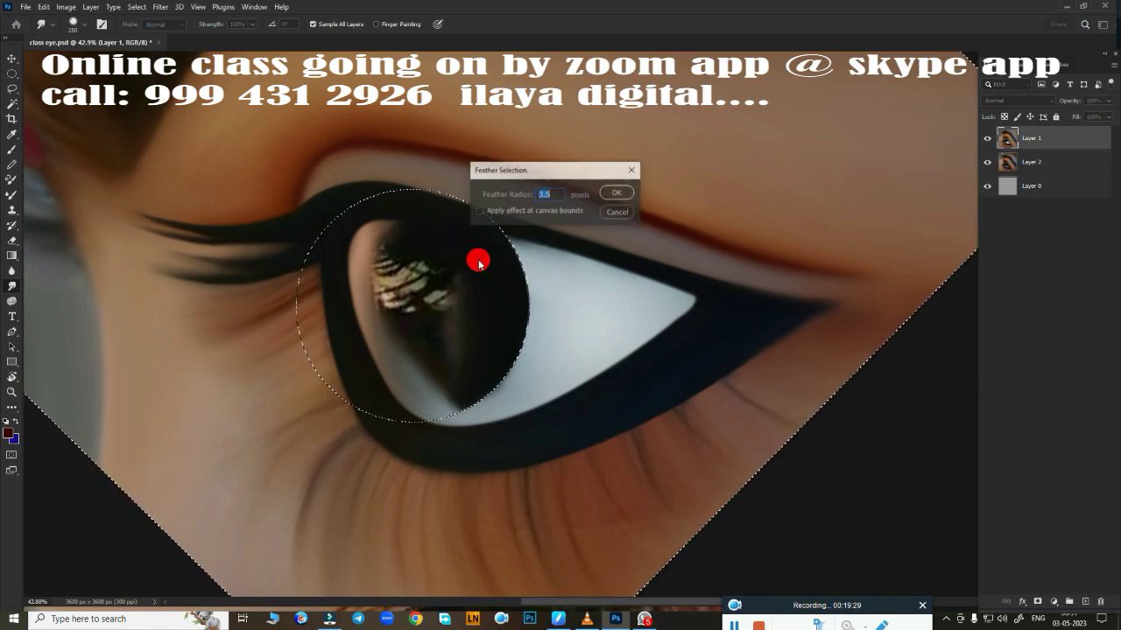
key("Return")
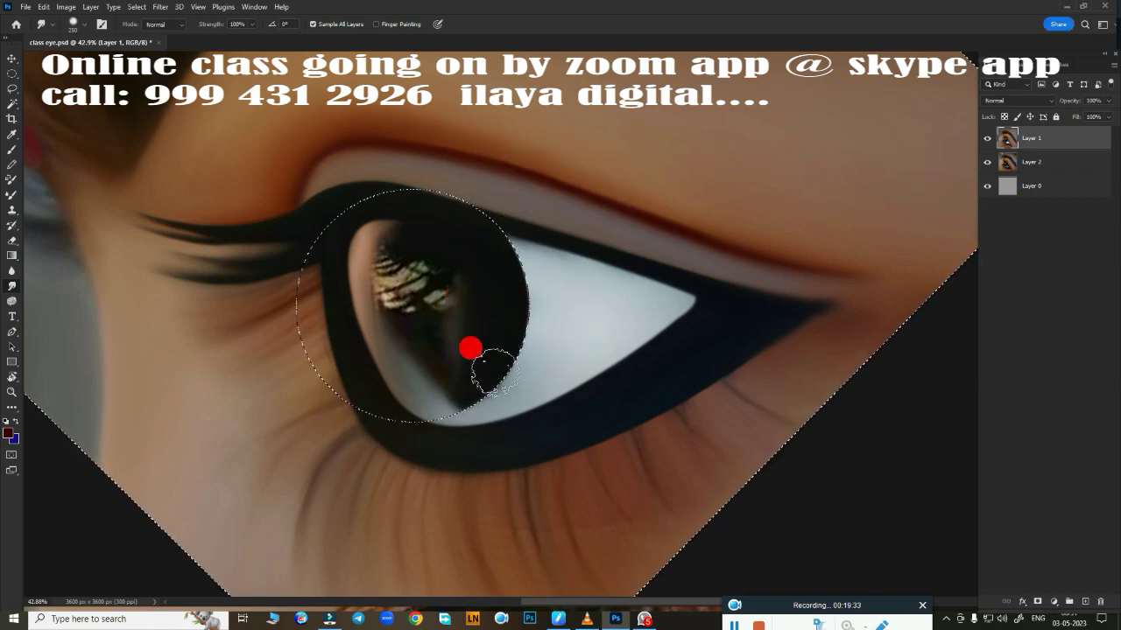
key("ctrl+d")
scroll(547, 461, "up", 1)
Step: Hide Layer 1 and start a Pen outline of the iris over the photo
scroll(547, 462, "down", 3)
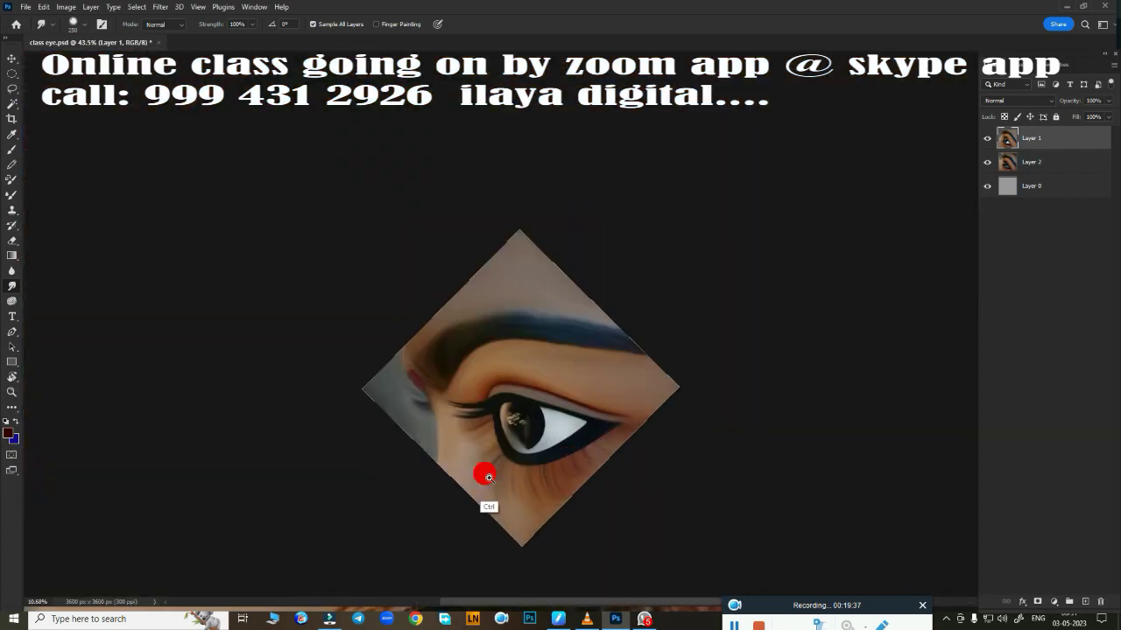
scroll(482, 467, "up", 5)
scroll(550, 493, "down", 1)
left_click(986, 139)
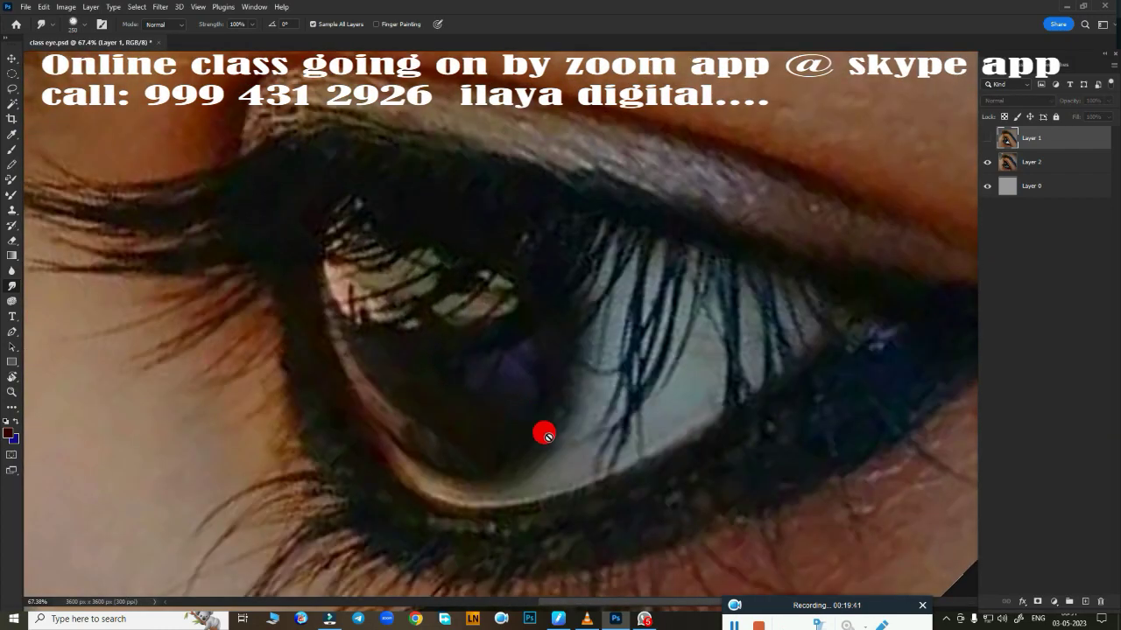
key("p")
left_click(538, 201)
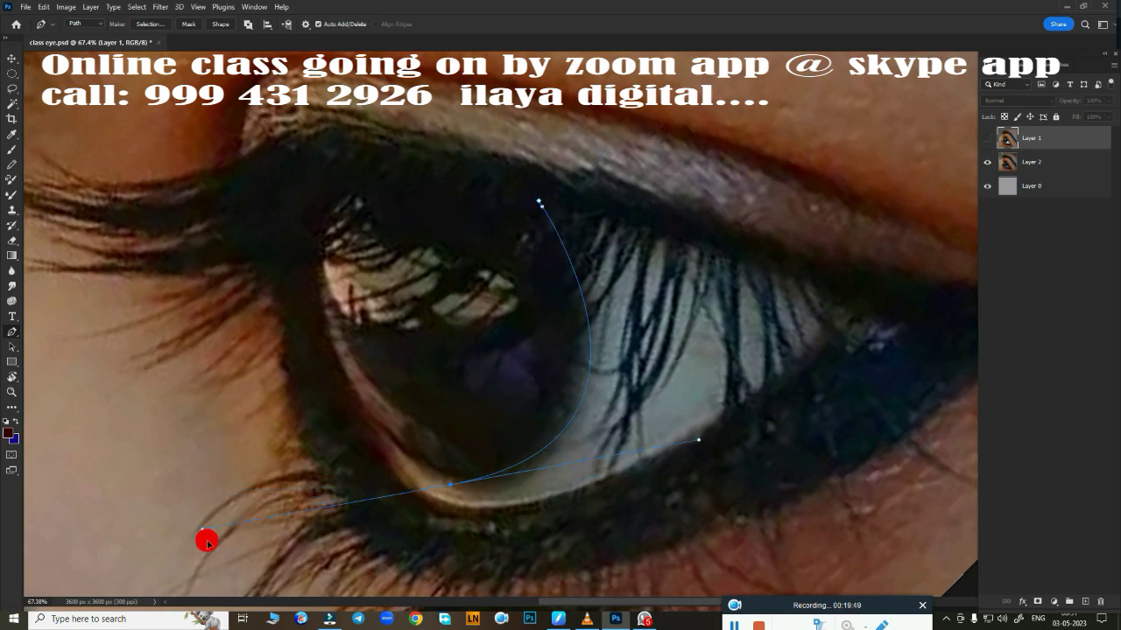
left_click_drag(590, 371, 546, 470)
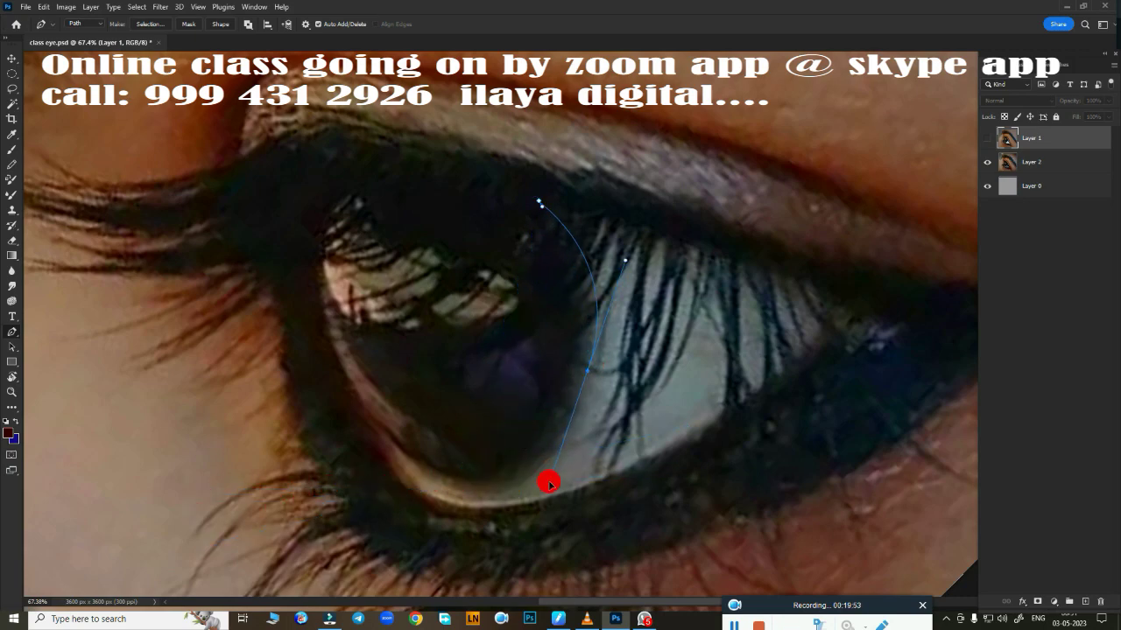
left_click(558, 446, "ctrl")
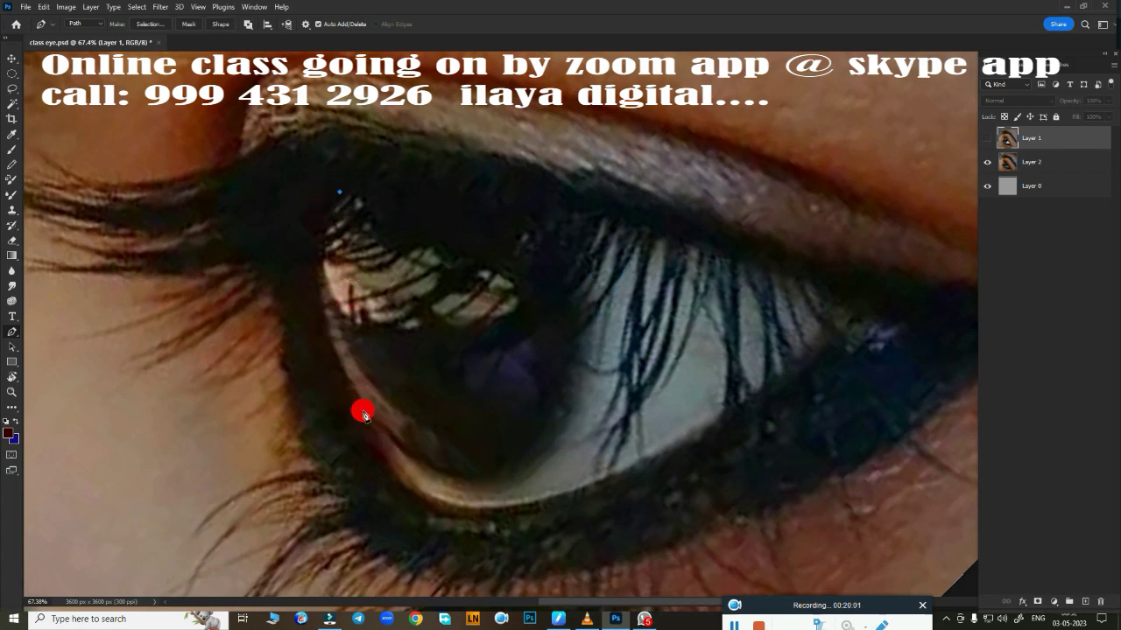
Step: Trace the iris's left side, bottom and right side with curved Pen points
left_click_drag(378, 431, 461, 541)
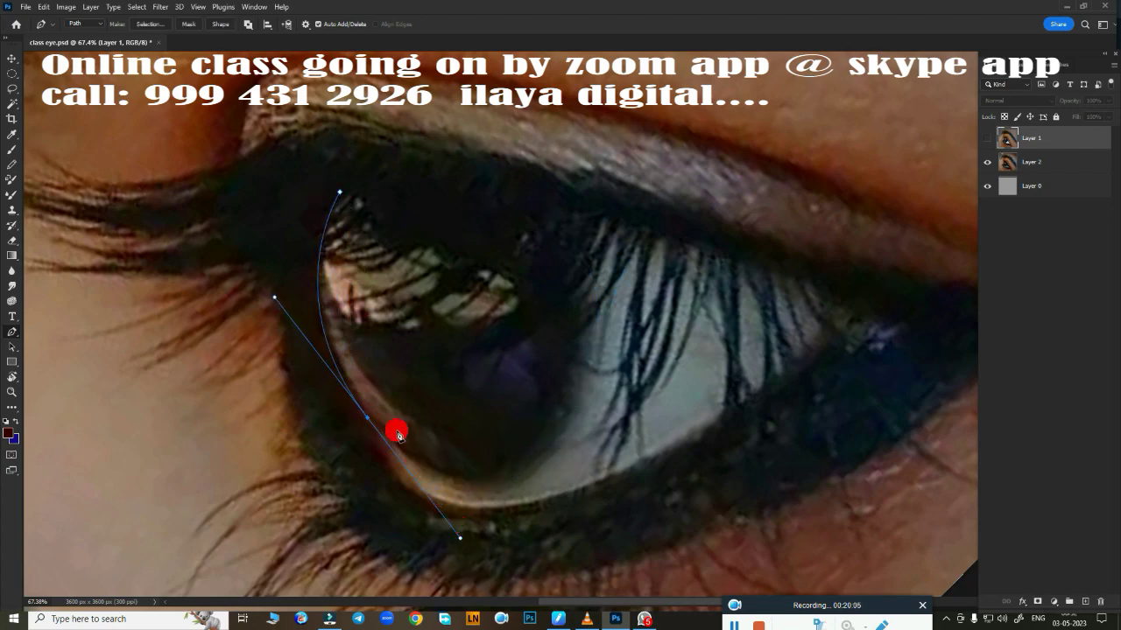
left_click(368, 417, "alt")
left_click_drag(564, 444, 645, 336)
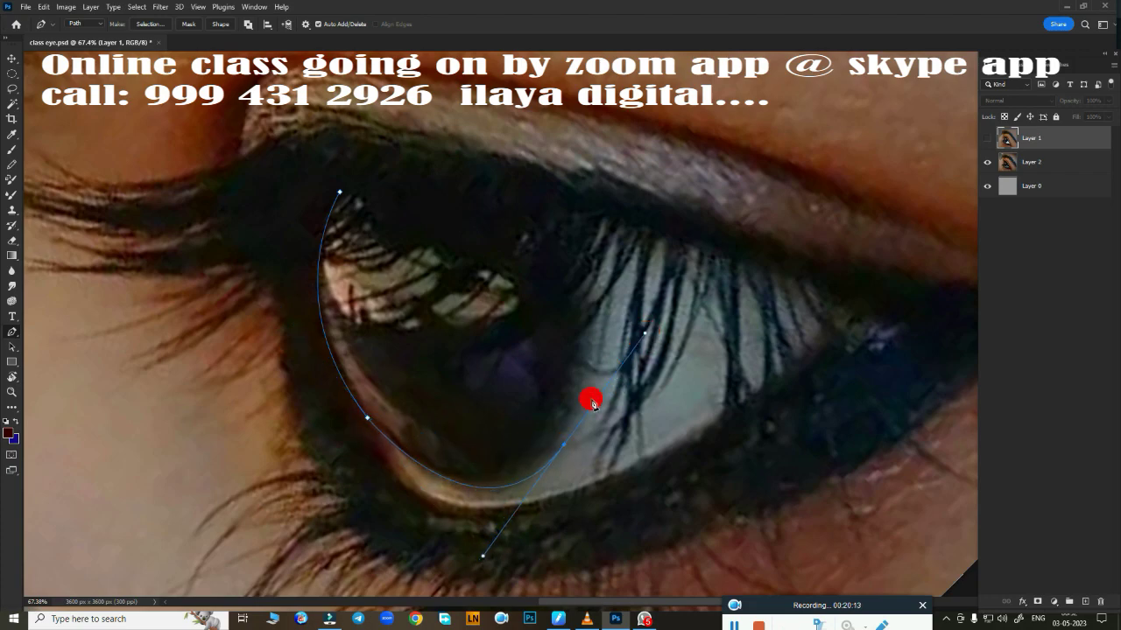
mouse_move(571, 225)
left_mouse_down()
mouse_move(495, 167)
mouse_move(505, 133)
left_mouse_up()
left_click(467, 192)
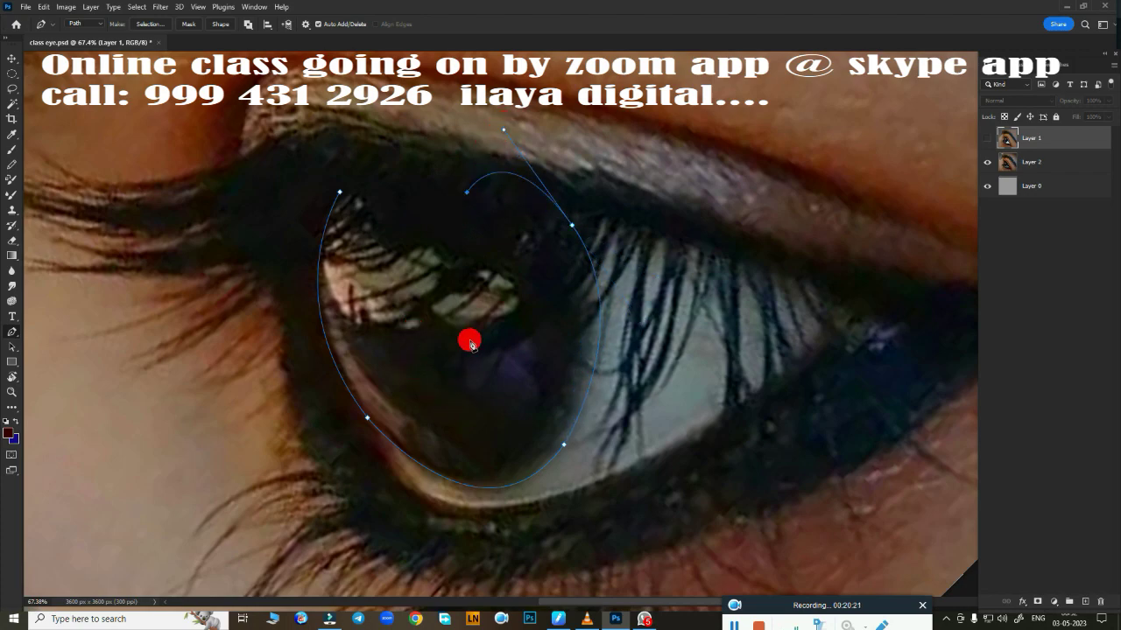
Step: Load the iris path as a selection and feather it
key("ctrl+Return")
left_click(987, 137)
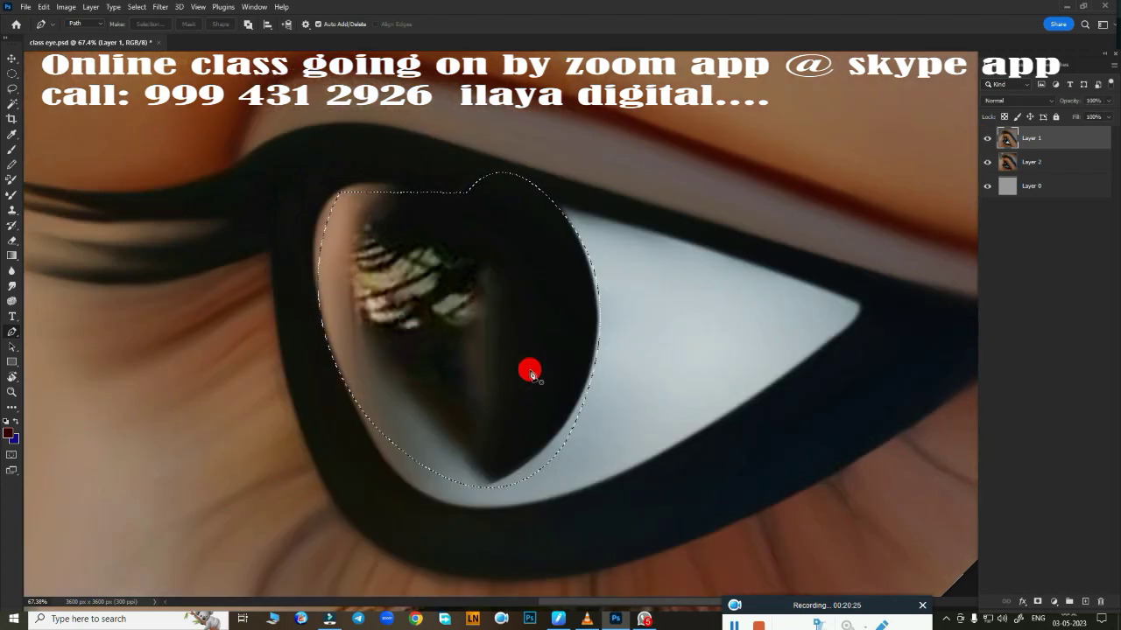
key("ctrl+z")
key("ctrl+z")
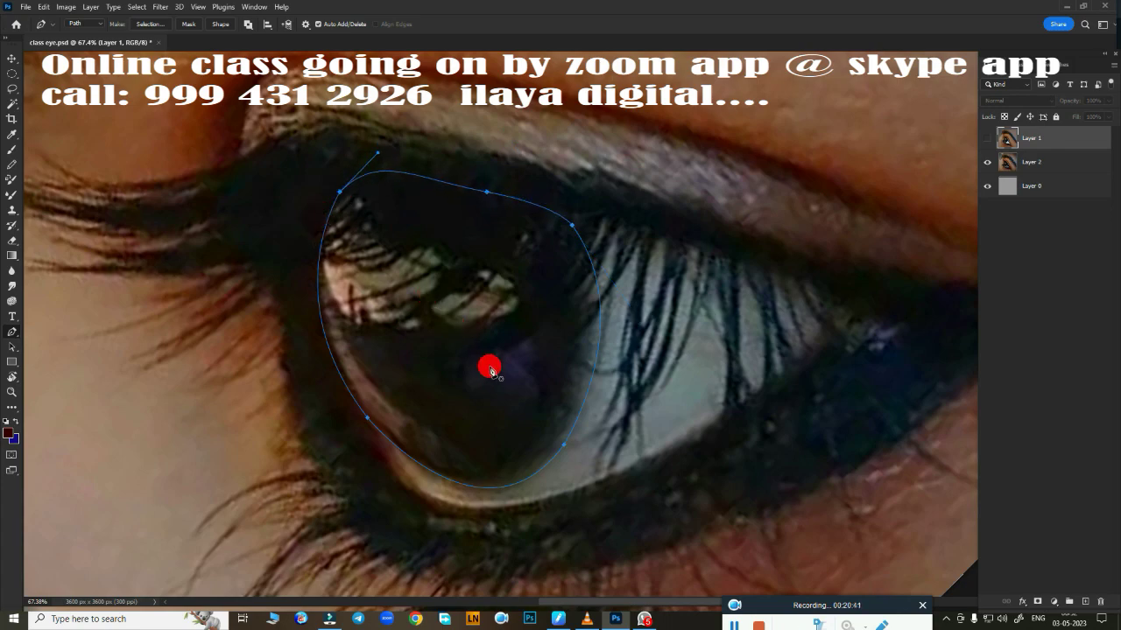
key("shift+F6")
key("Return")
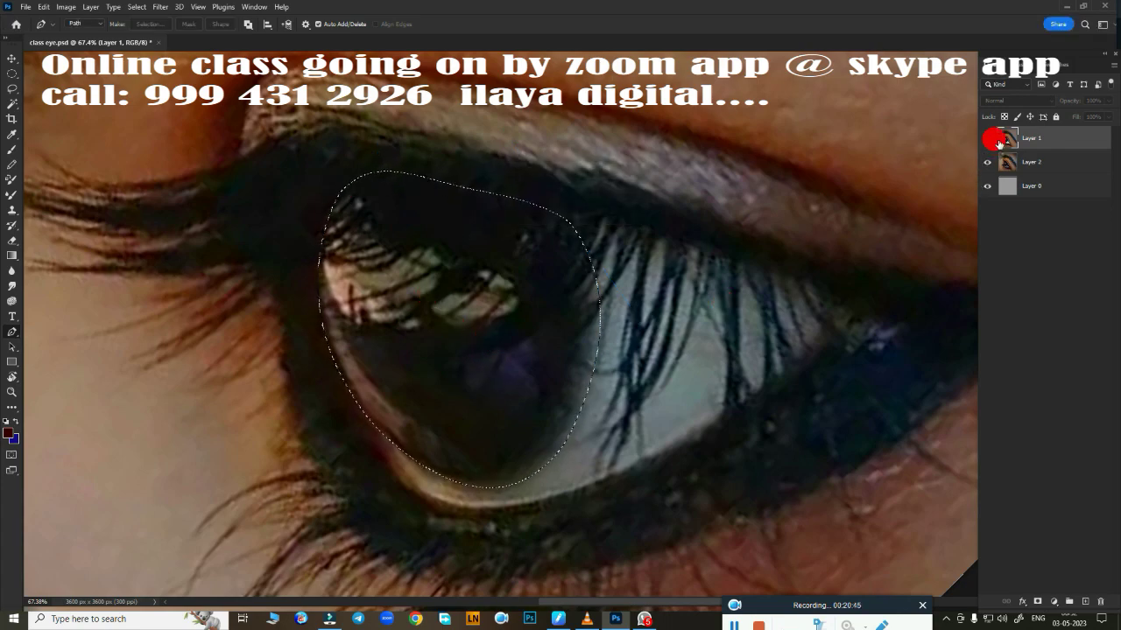
Step: Show Layer 1 and smudge the iris solid black, removing the bottom reflection
left_click(989, 139)
key("r")
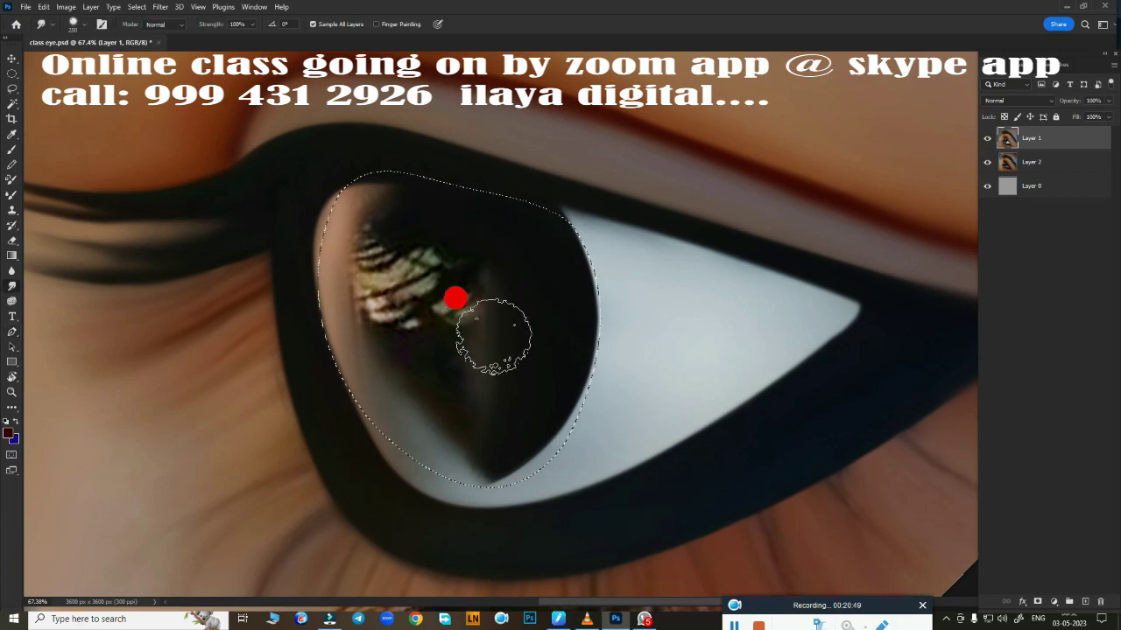
mouse_move(593, 260)
left_mouse_down()
mouse_move(565, 293)
mouse_move(542, 440)
mouse_move(475, 464)
mouse_move(574, 267)
mouse_move(420, 243)
mouse_move(370, 210)
mouse_move(357, 255)
mouse_move(408, 316)
mouse_move(446, 258)
mouse_move(490, 363)
left_mouse_up()
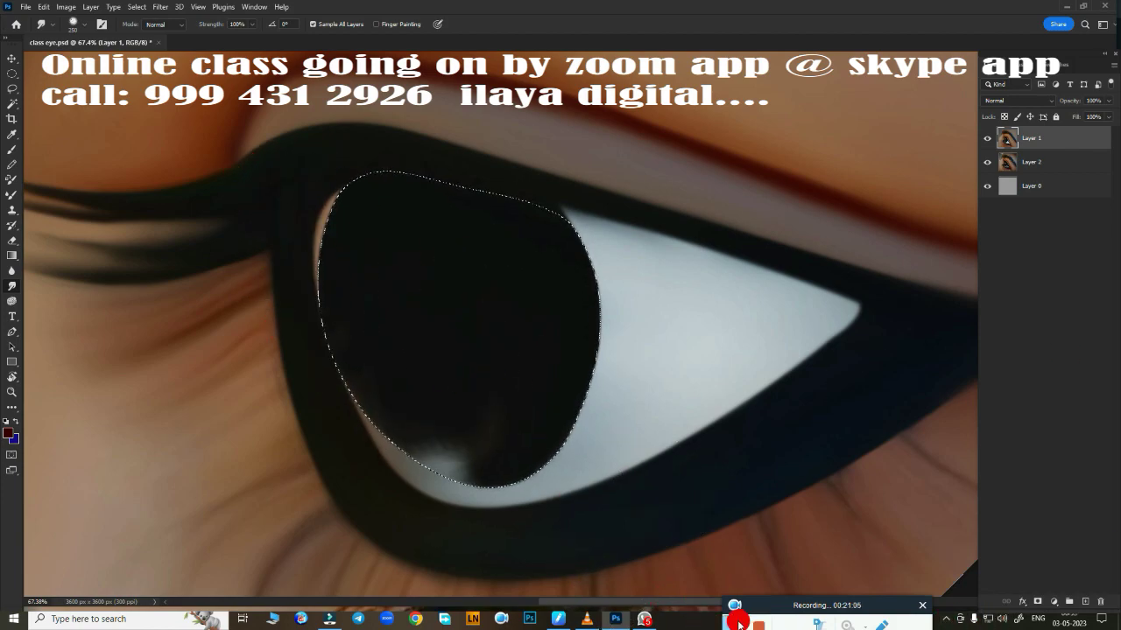
mouse_move(323, 330)
left_mouse_down()
mouse_move(436, 450)
mouse_move(482, 410)
mouse_move(487, 506)
left_mouse_up()
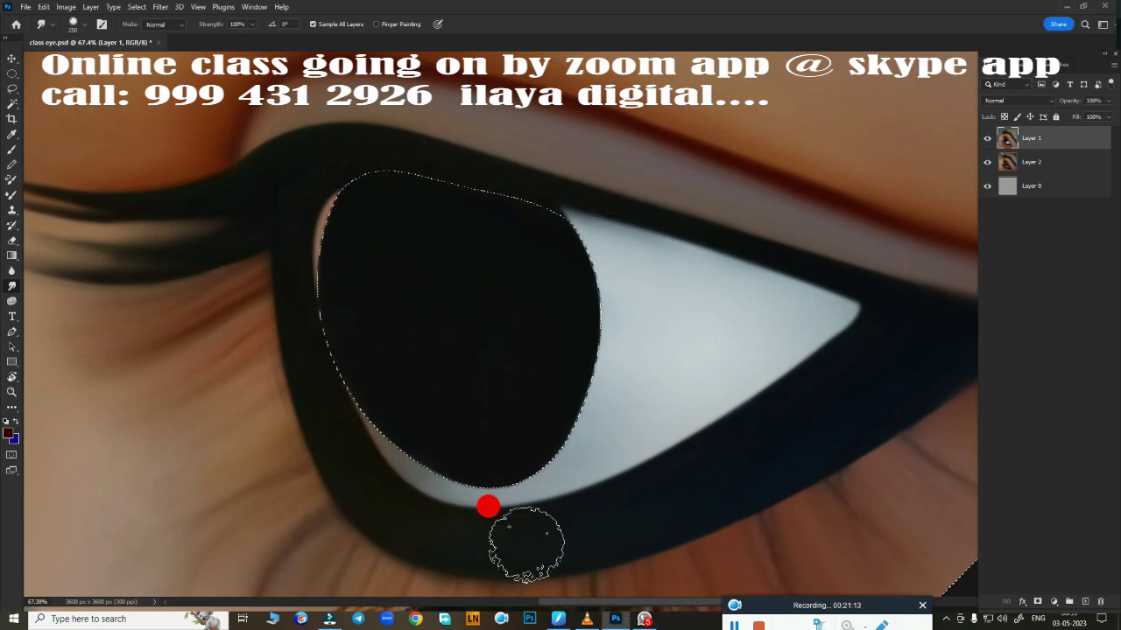
Step: Soften the eye white's upper edge with the Mixer Brush, then zoom out and check image size
key("shift+b")
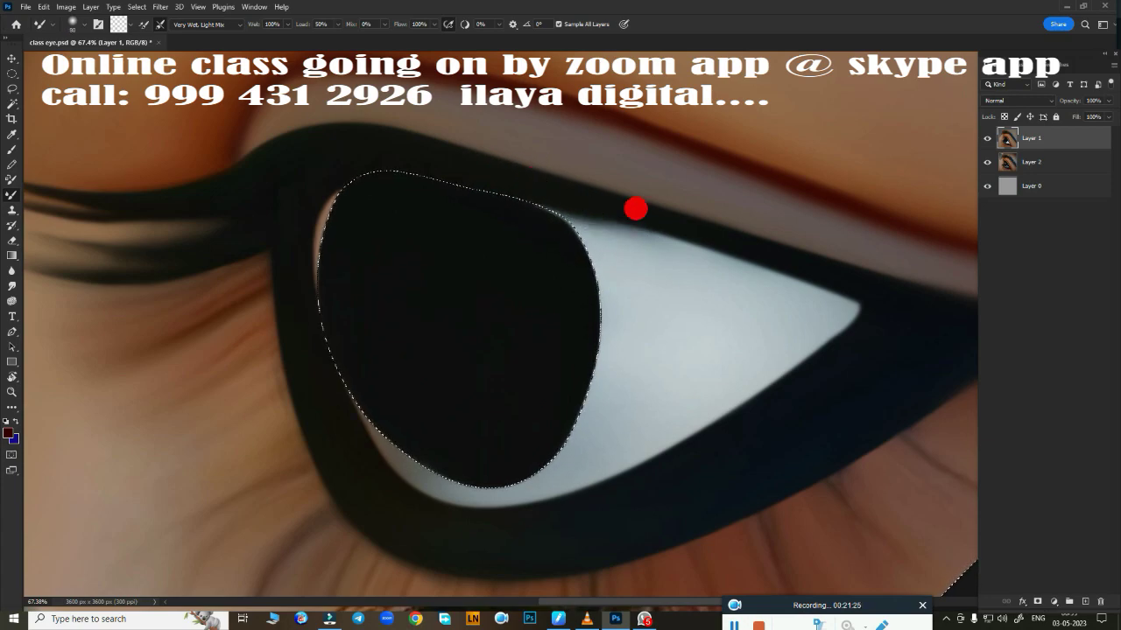
mouse_move(634, 207)
left_mouse_down()
mouse_move(826, 268)
mouse_move(718, 244)
mouse_move(860, 303)
left_mouse_up()
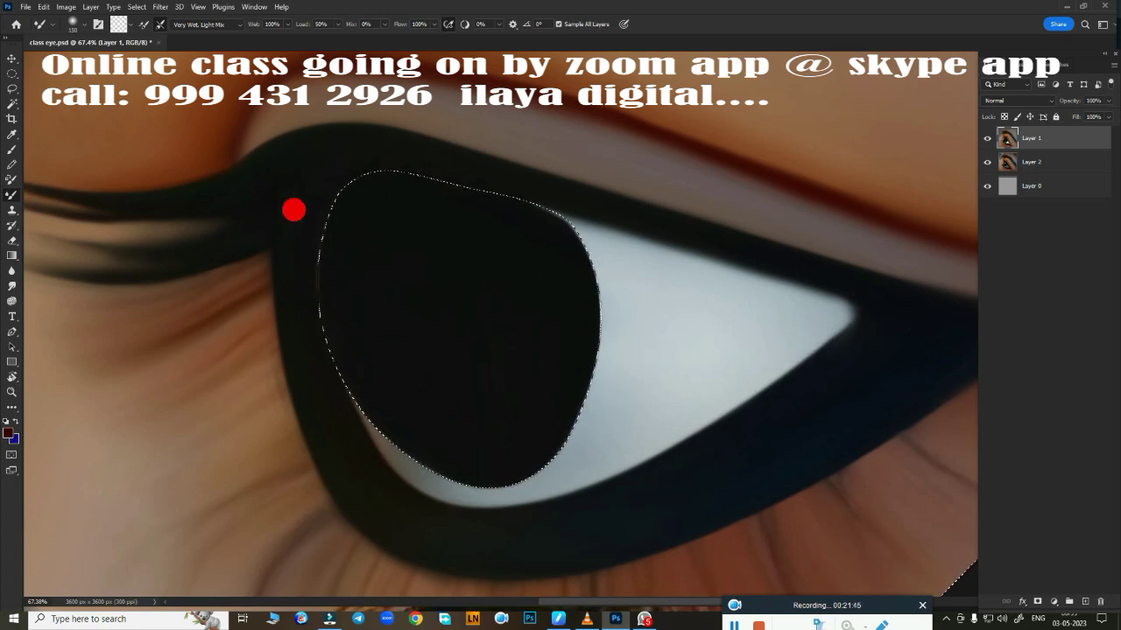
mouse_move(562, 388)
left_mouse_down()
mouse_move(651, 393)
mouse_move(660, 293)
left_mouse_up()
key("h")
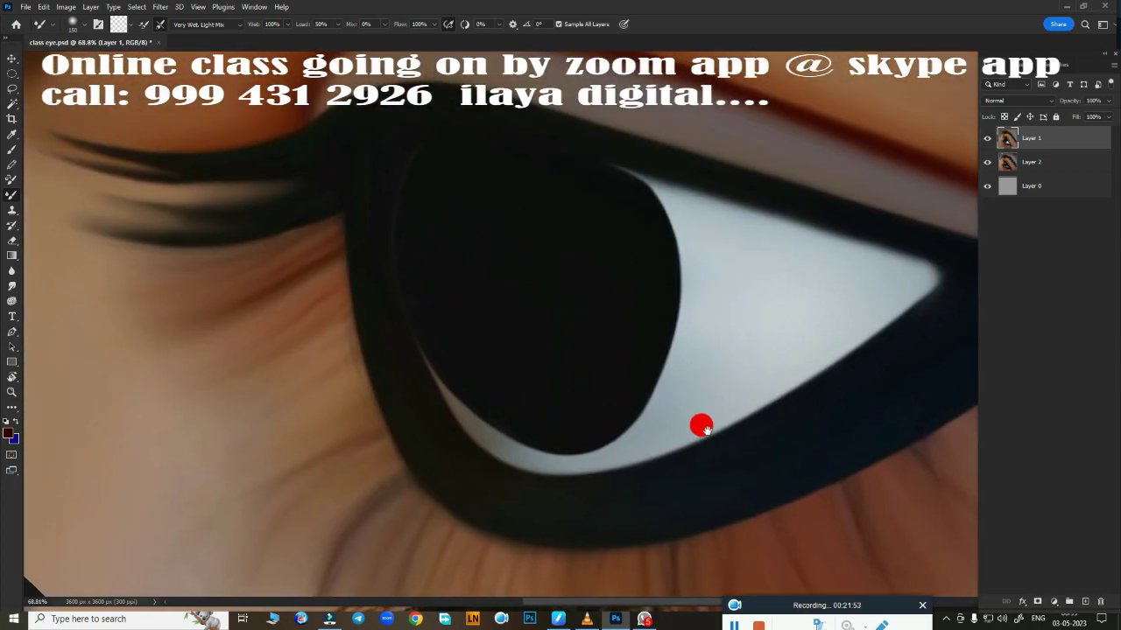
key("ctrl+alt+i")
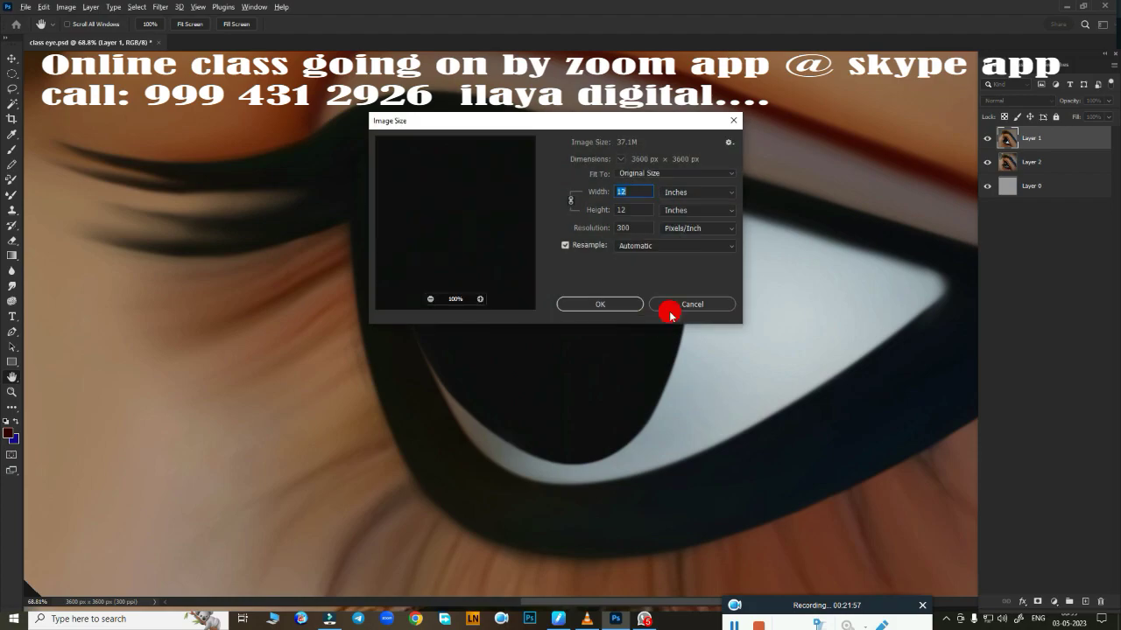
key("Escape")
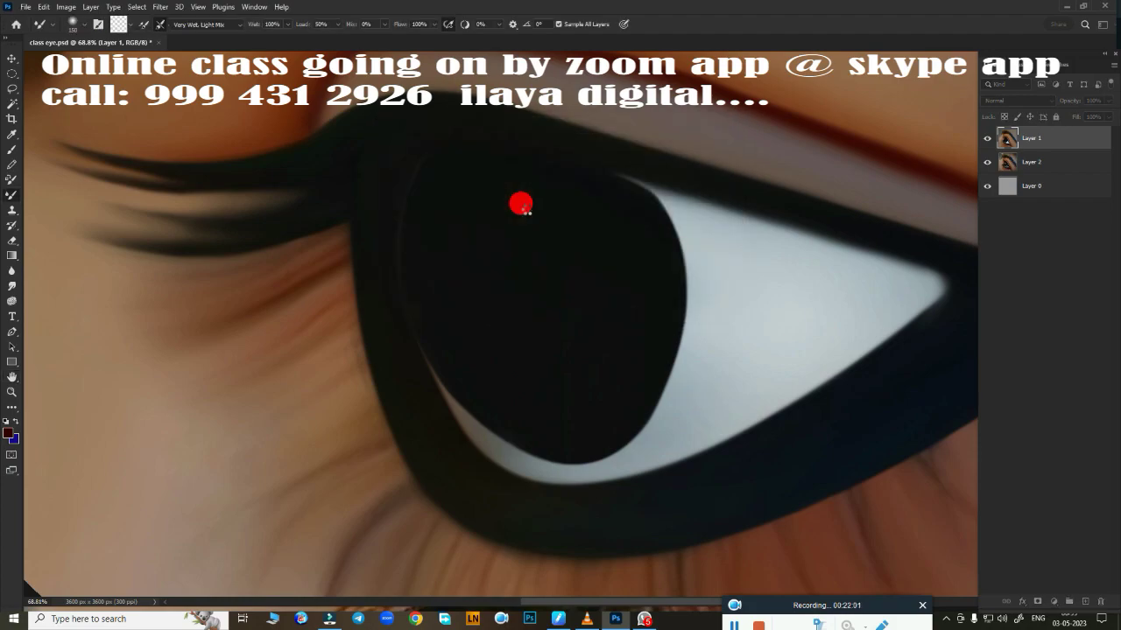
scroll(610, 373, "down", 5)
scroll(611, 373, "down", 3)
Step: Draw a feathered elliptical selection around the iris
key("m")
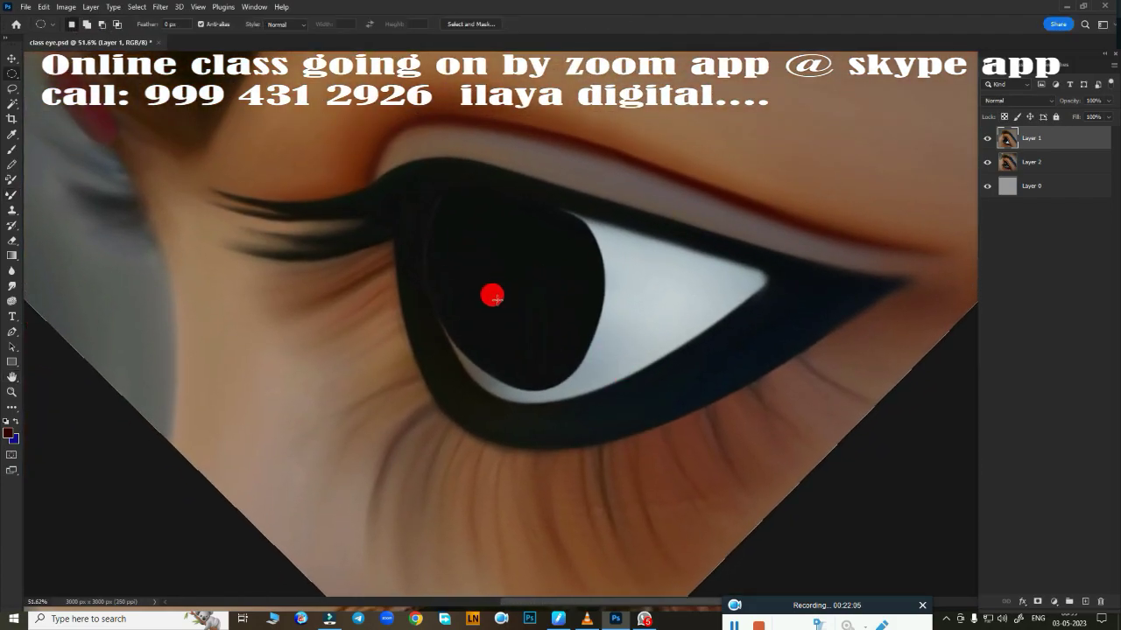
mouse_move(493, 295)
left_mouse_down()
mouse_move(536, 338)
mouse_move(548, 326)
mouse_move(555, 337)
left_mouse_up()
key("shift+F6")
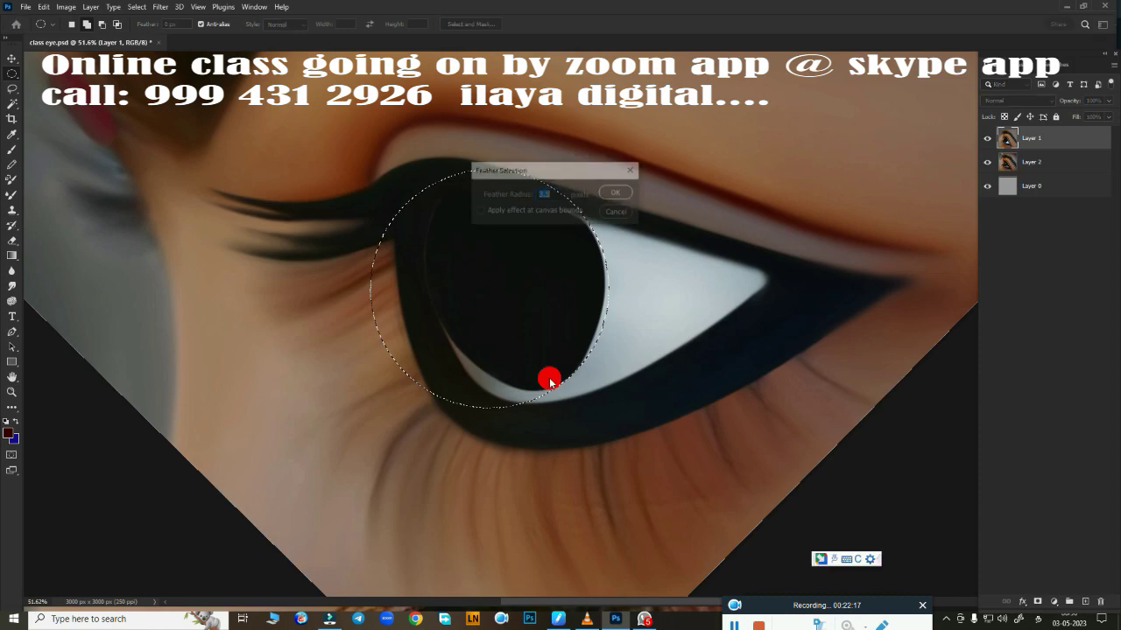
key("Return")
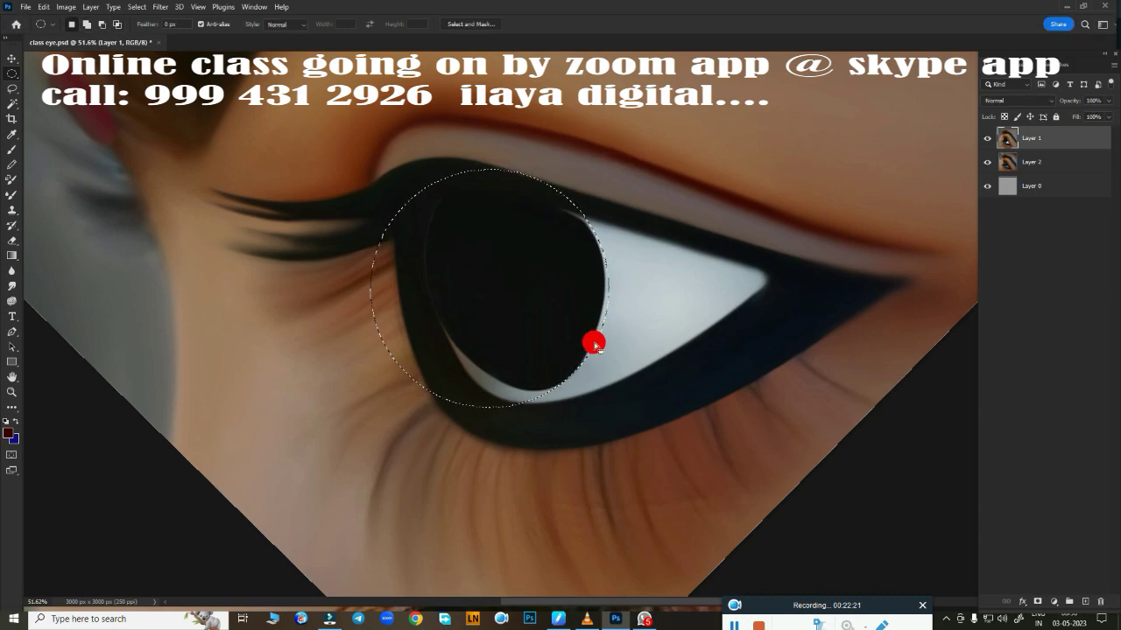
key("r")
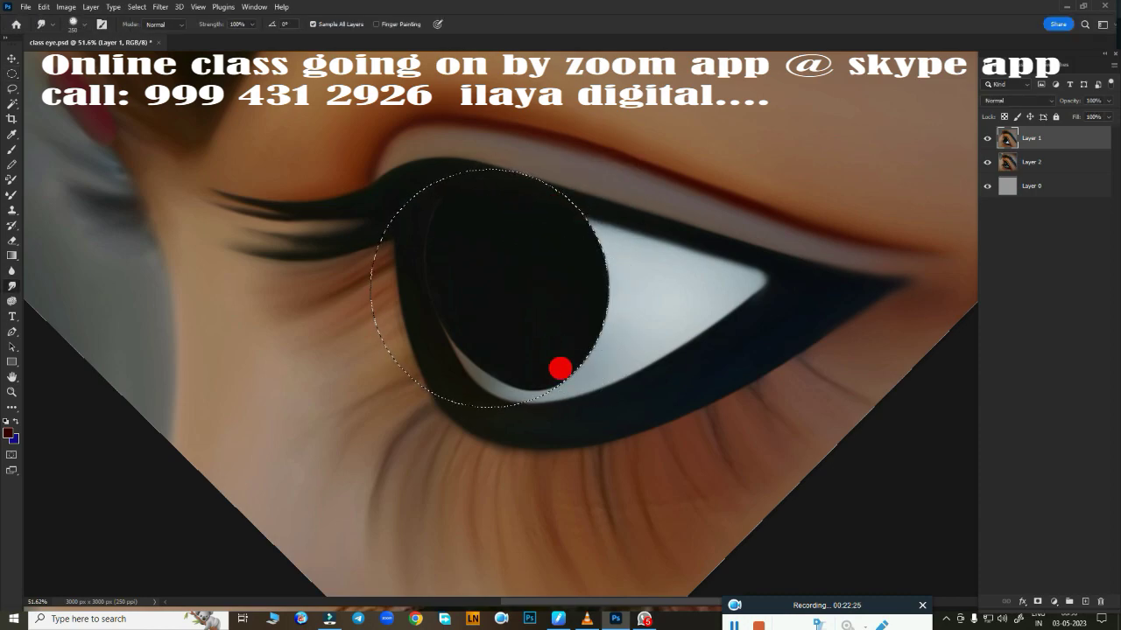
Step: Redraw and refit a 3.5-pixel feathered circle over the iris, then deselect and zoom
key("m")
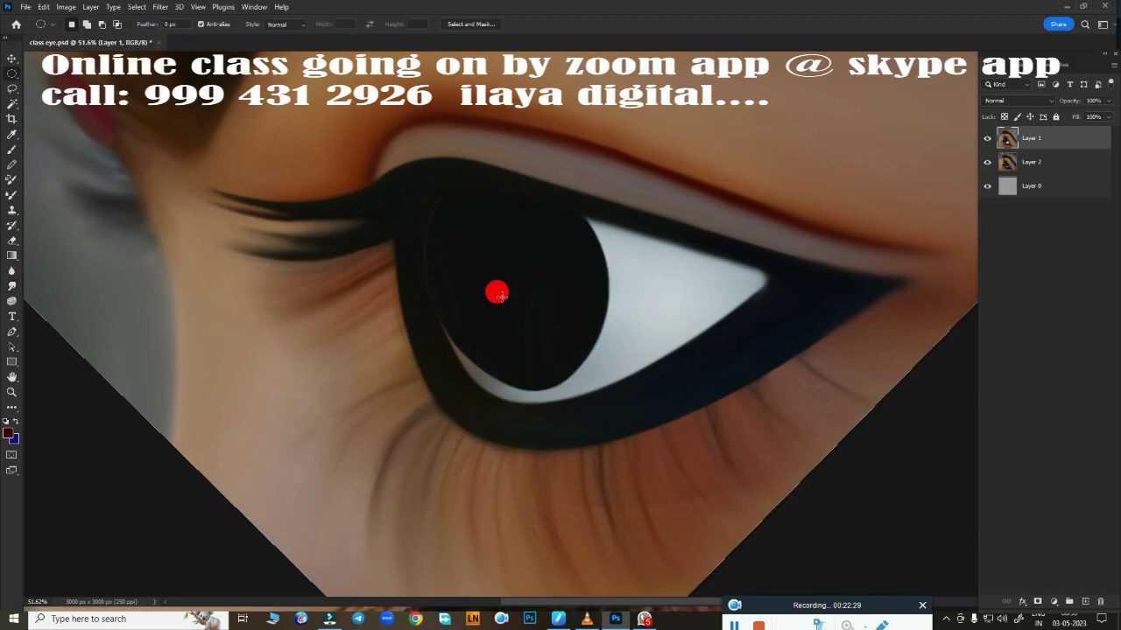
mouse_move(520, 267)
left_mouse_down()
mouse_move(580, 278)
mouse_move(586, 291)
left_mouse_up()
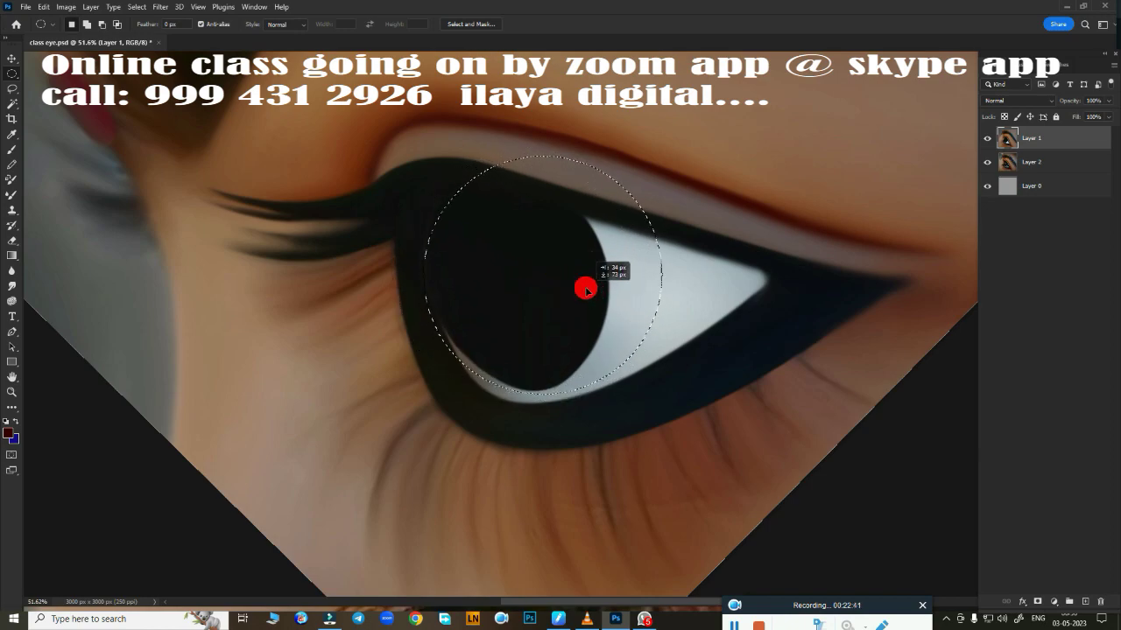
left_click_drag(585, 291, 574, 289)
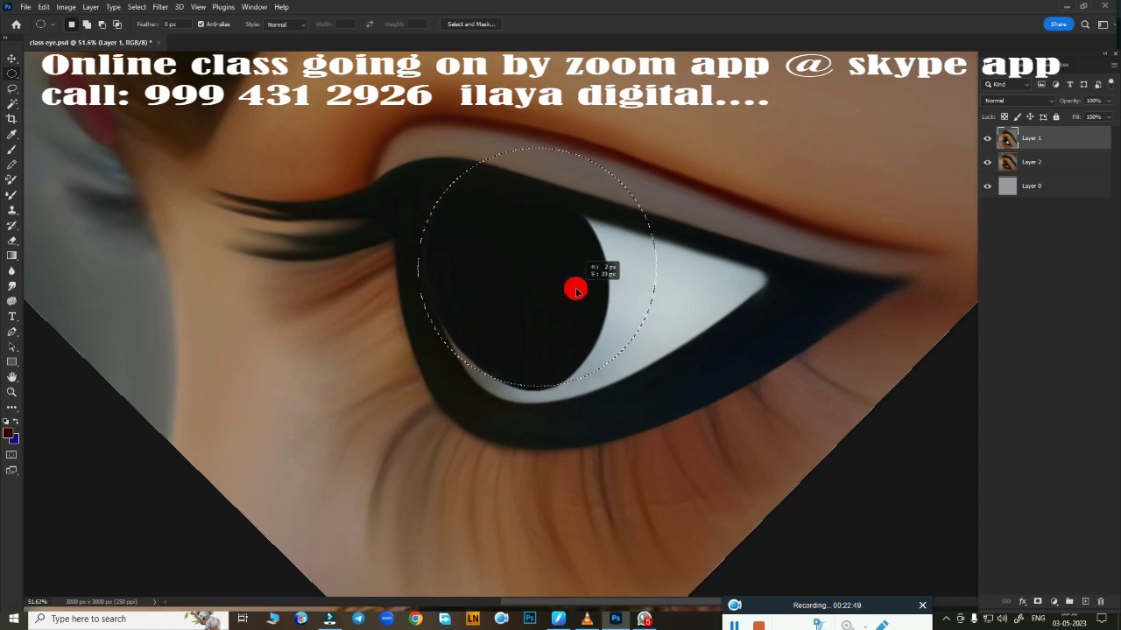
key("shift+F6")
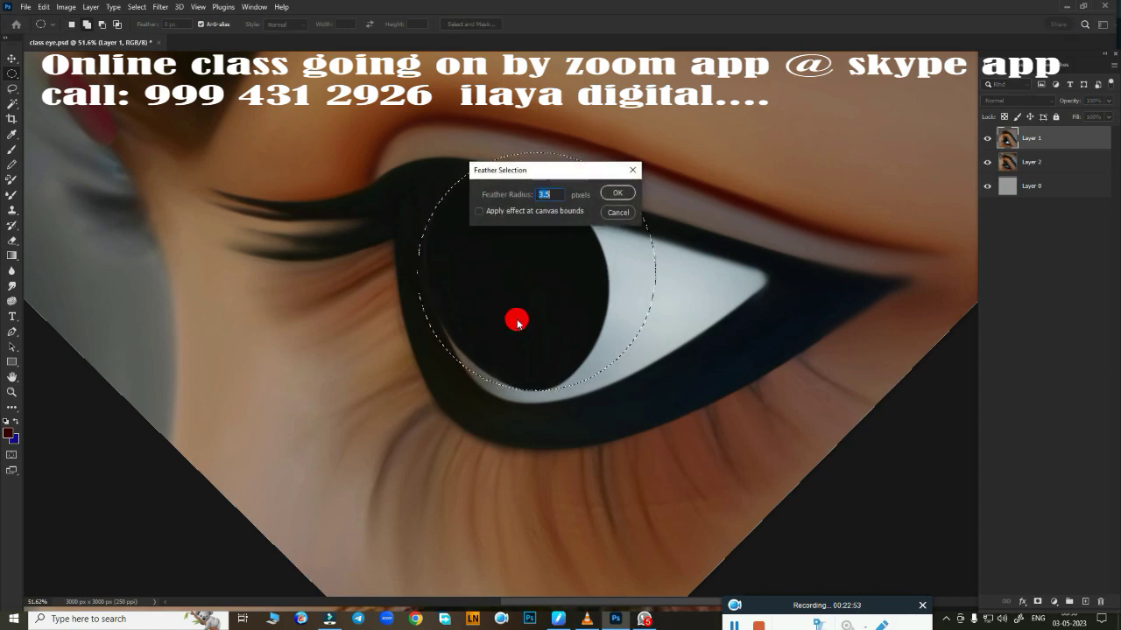
key("Return")
key("r")
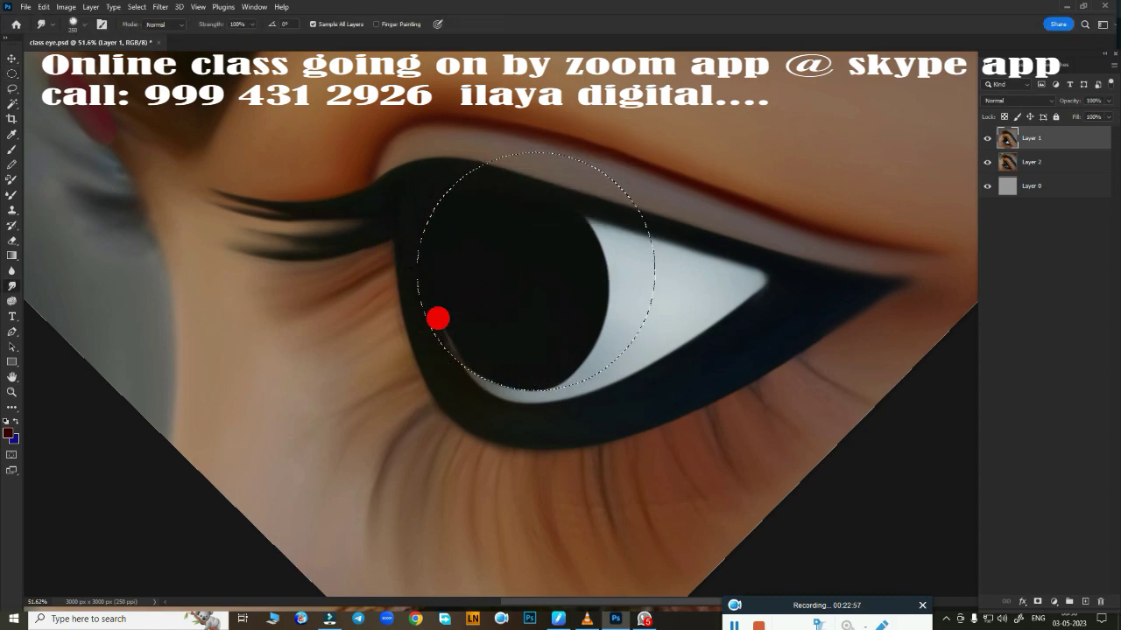
key("ctrl+d")
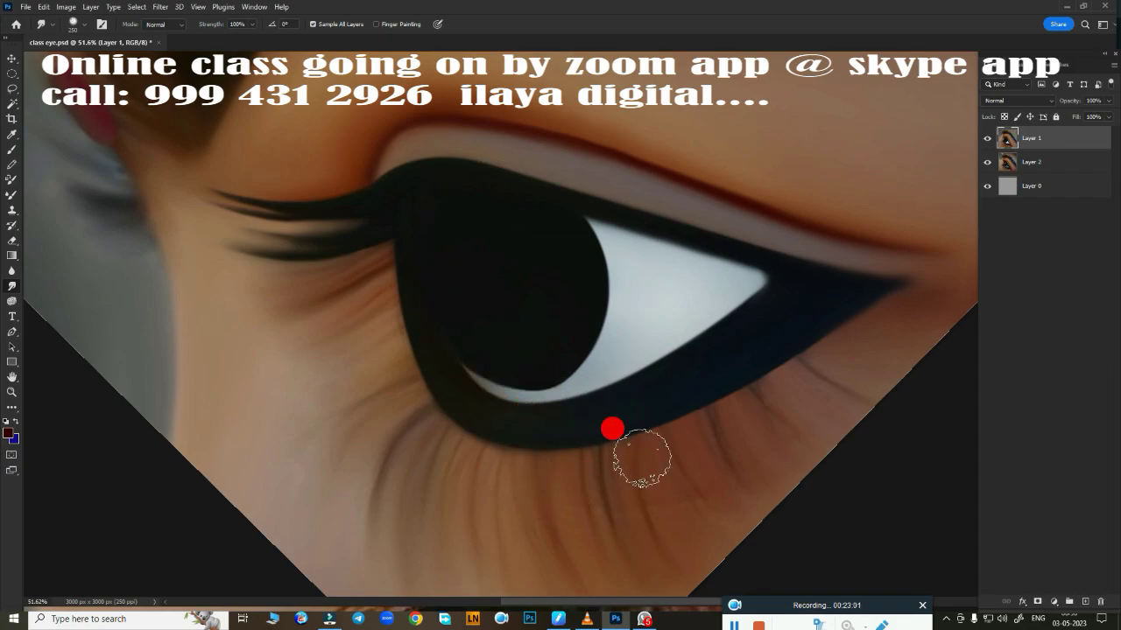
mouse_move(612, 430)
left_mouse_down()
mouse_move(569, 475)
mouse_move(613, 482)
left_mouse_up()
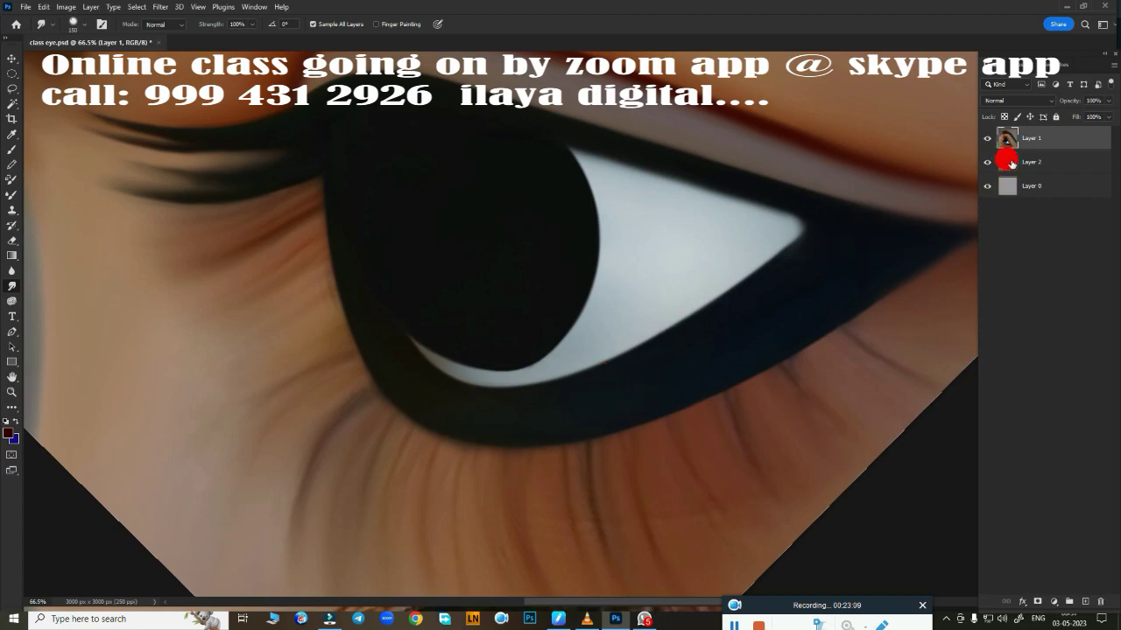
Step: Hide Layer 1, add Layer 3, and smear the catchlight into a soft highlight shape
left_click(987, 137)
left_click(1085, 602)
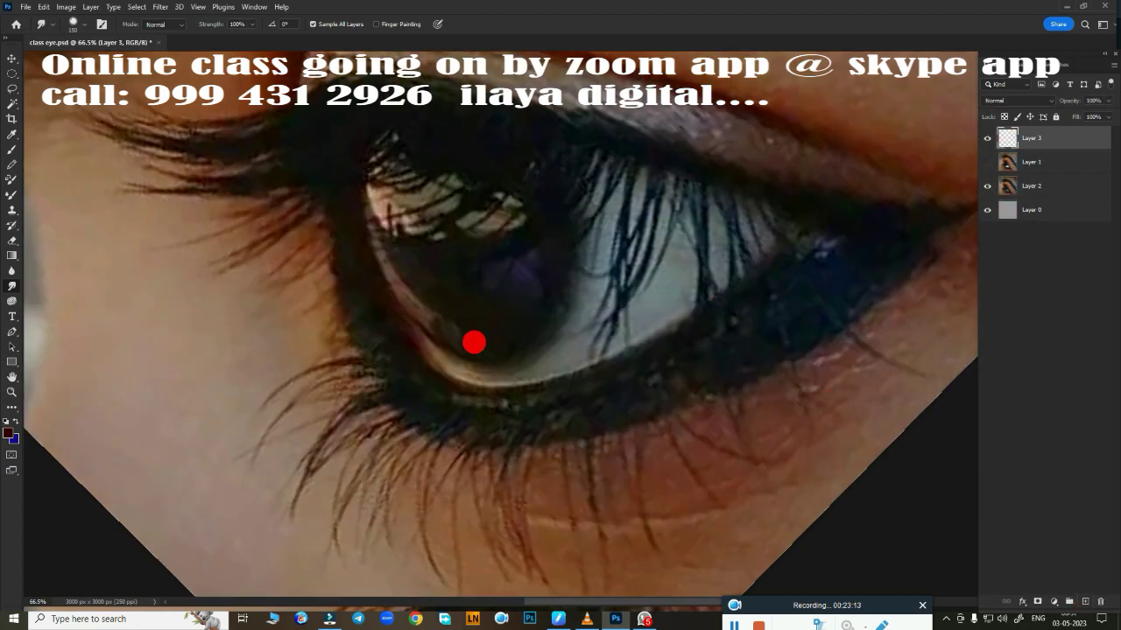
left_click_drag(473, 343, 581, 417)
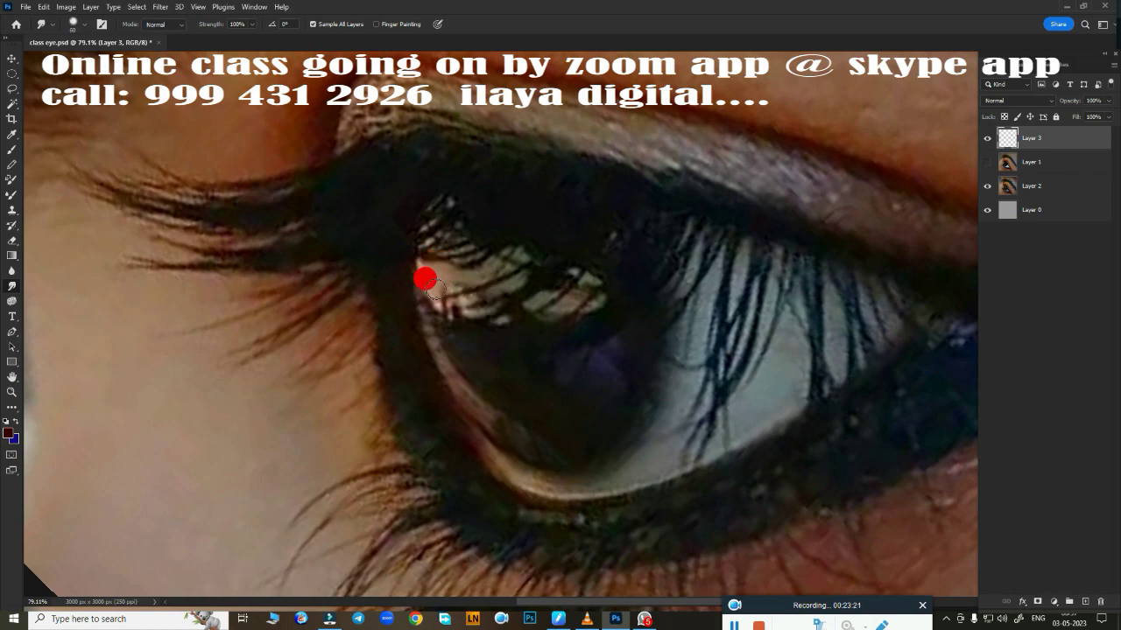
mouse_move(447, 270)
left_mouse_down()
mouse_move(485, 250)
mouse_move(420, 255)
mouse_move(412, 214)
mouse_move(438, 210)
mouse_move(420, 233)
mouse_move(457, 235)
mouse_move(568, 282)
mouse_move(553, 258)
mouse_move(505, 247)
mouse_move(487, 278)
mouse_move(430, 255)
mouse_move(457, 284)
mouse_move(520, 253)
mouse_move(520, 292)
mouse_move(549, 284)
left_mouse_up()
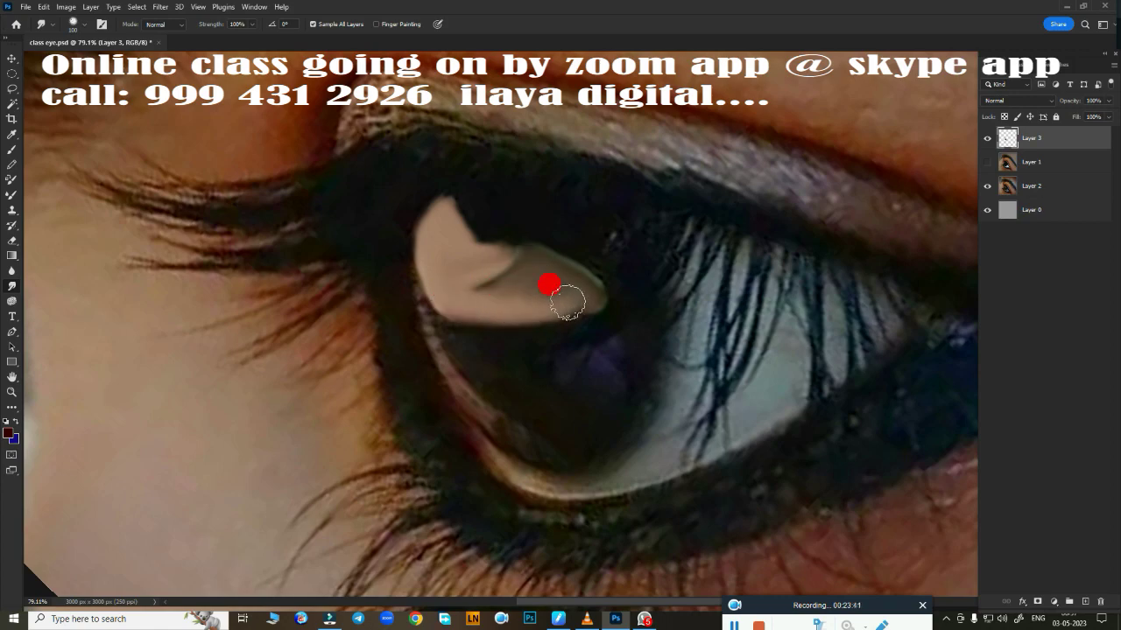
key("p")
left_click(442, 189)
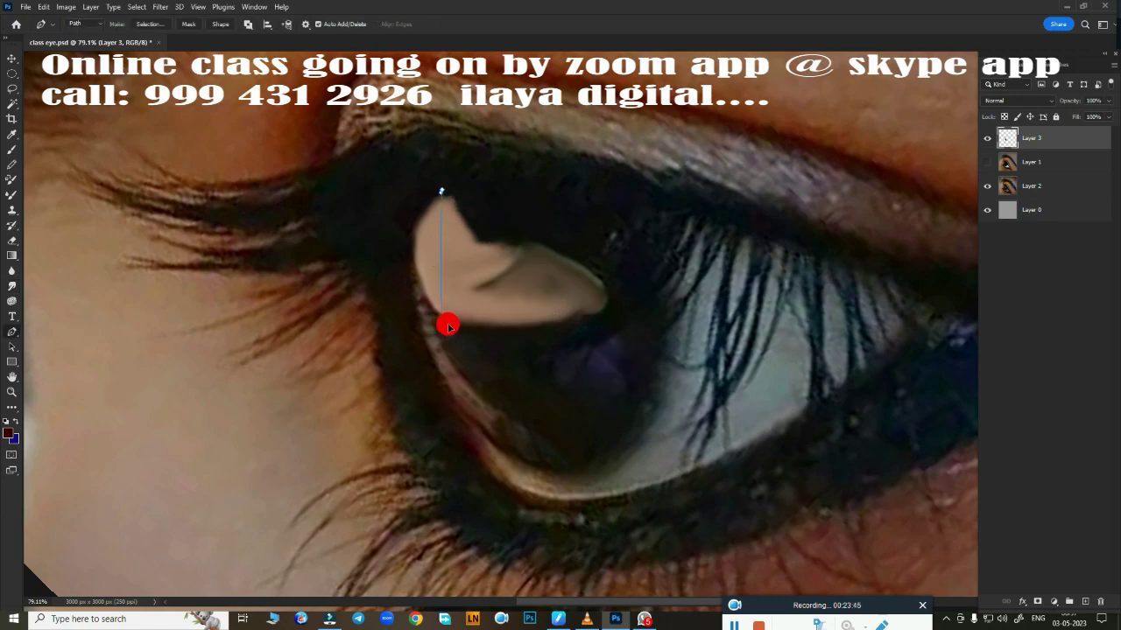
Step: Pen-outline the highlight triangle, load it as a feathered selection, and smudge it smooth
mouse_move(443, 321)
left_mouse_down()
mouse_move(498, 370)
mouse_move(495, 385)
left_mouse_up()
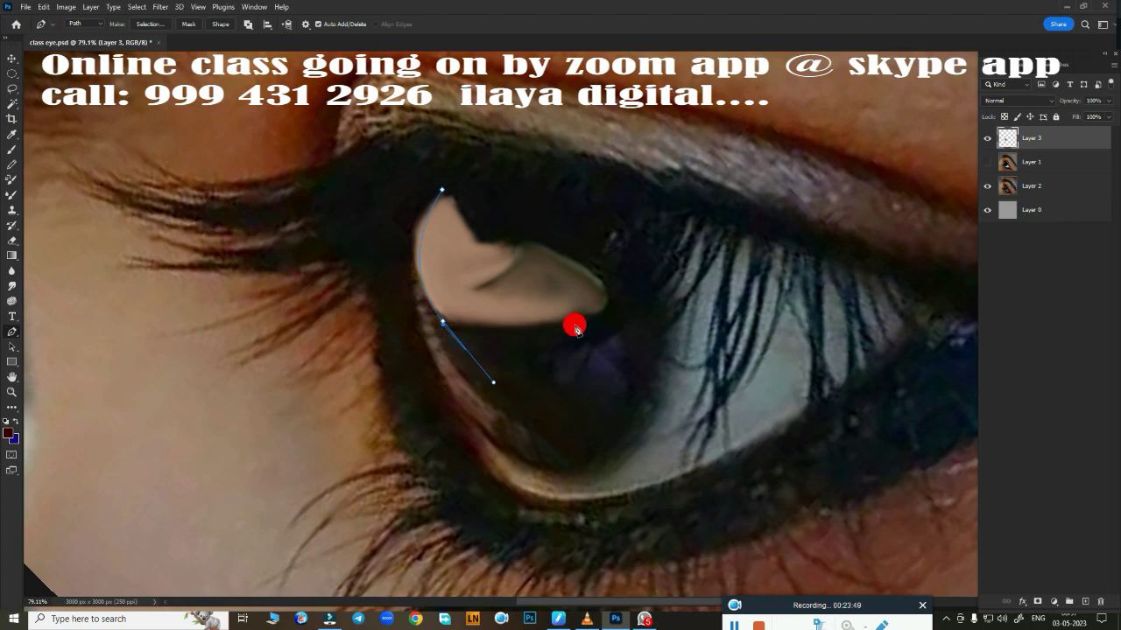
left_click(444, 321, "alt")
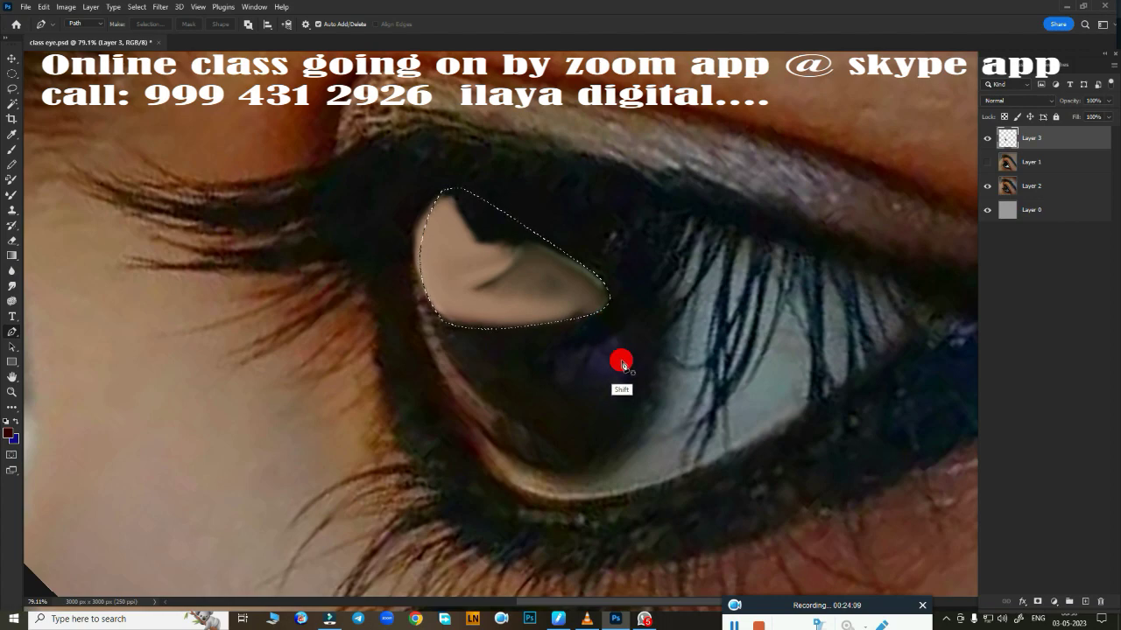
key("r")
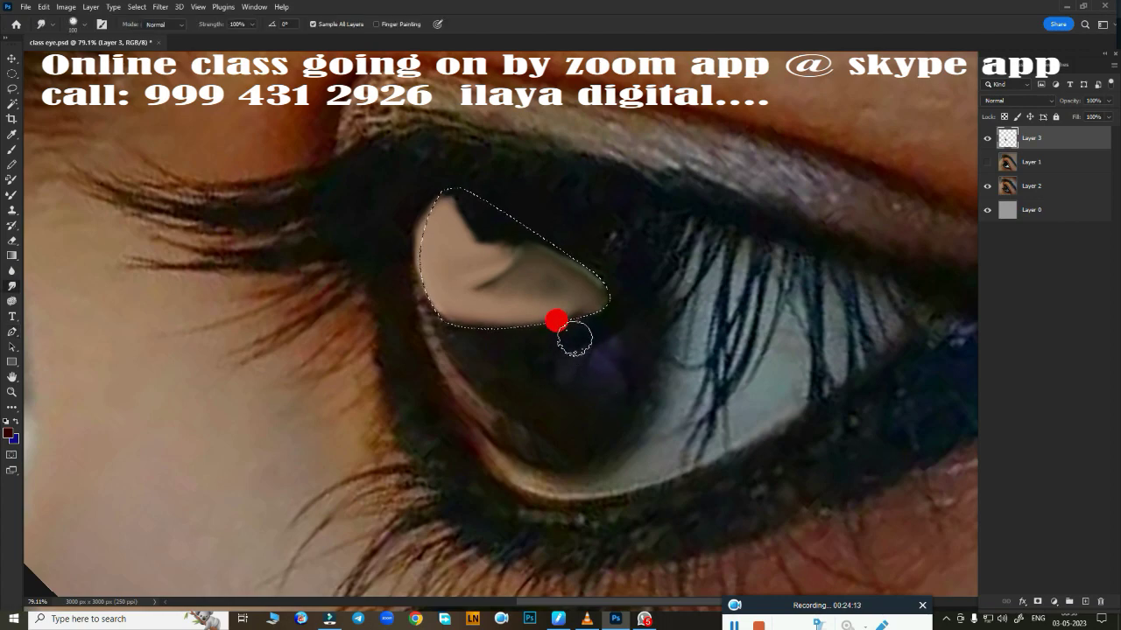
key("shift+F6")
key("Return")
mouse_move(469, 219)
left_mouse_down()
mouse_move(420, 190)
mouse_move(476, 216)
mouse_move(513, 283)
mouse_move(521, 259)
left_mouse_up()
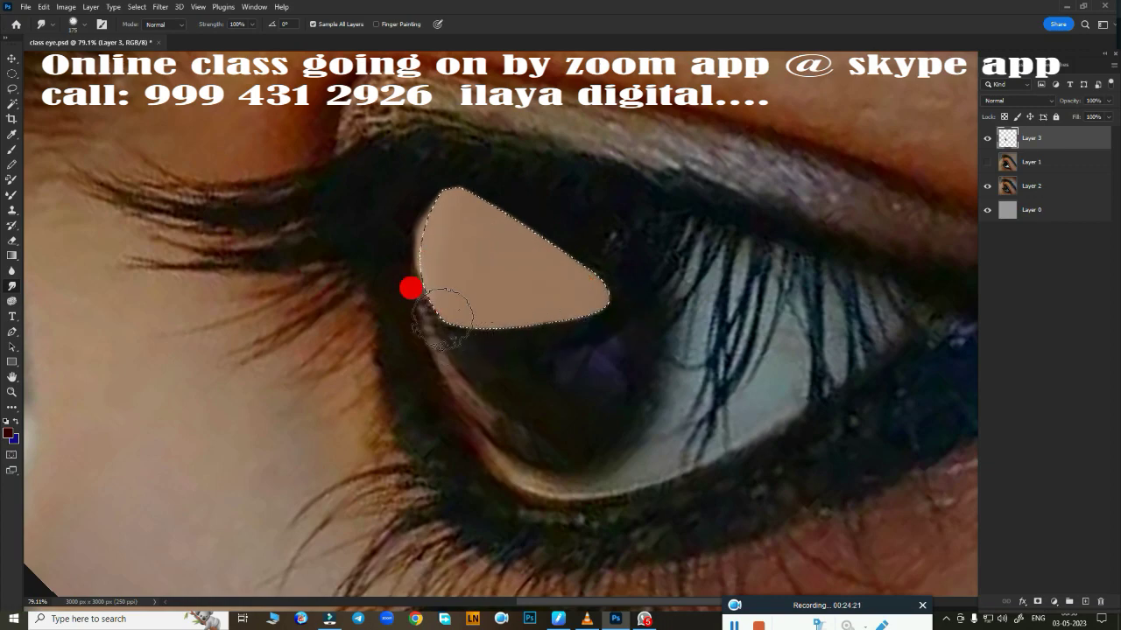
Step: Lighten the highlight to Hue/Saturation Lightness +41 and feather the selection
key("ctrl+u")
mouse_move(892, 292)
left_mouse_down()
mouse_move(925, 292)
mouse_move(916, 291)
left_mouse_up()
left_click(1015, 174)
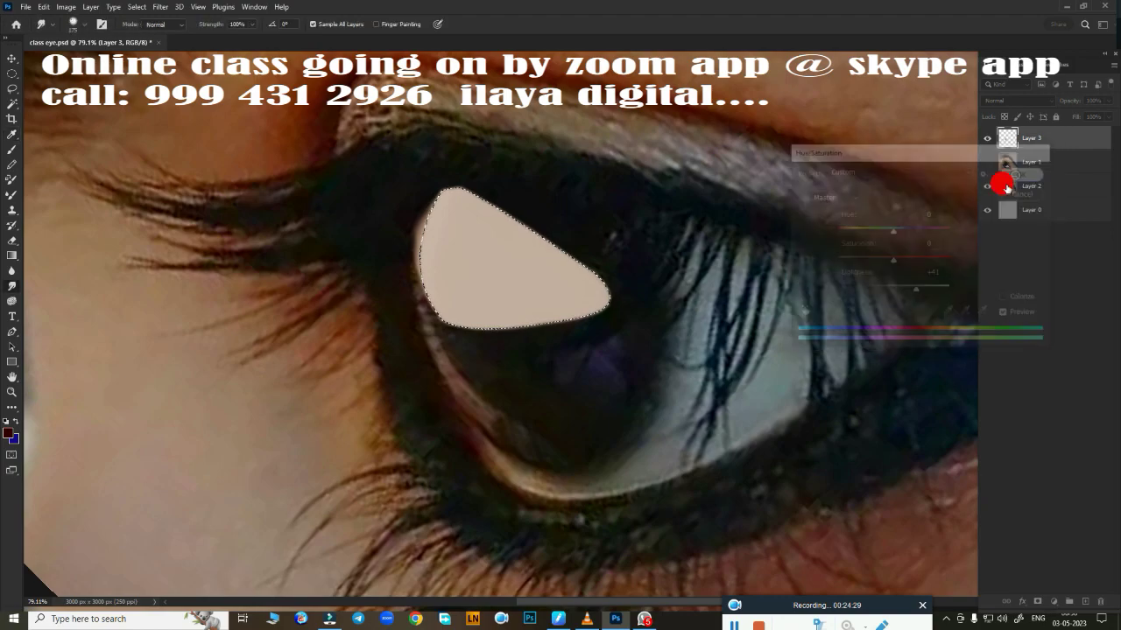
key("shift+F6")
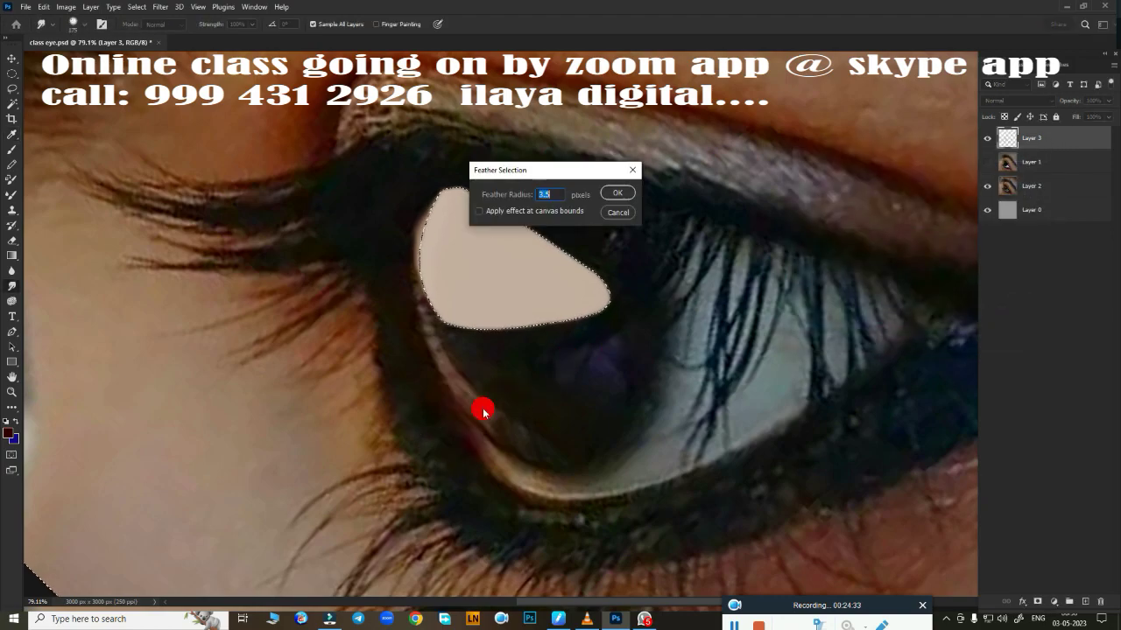
key("Return")
Step: Deselect, then hide Layer 3 and Layer 1 to reveal the original photo eye
left_click(987, 162)
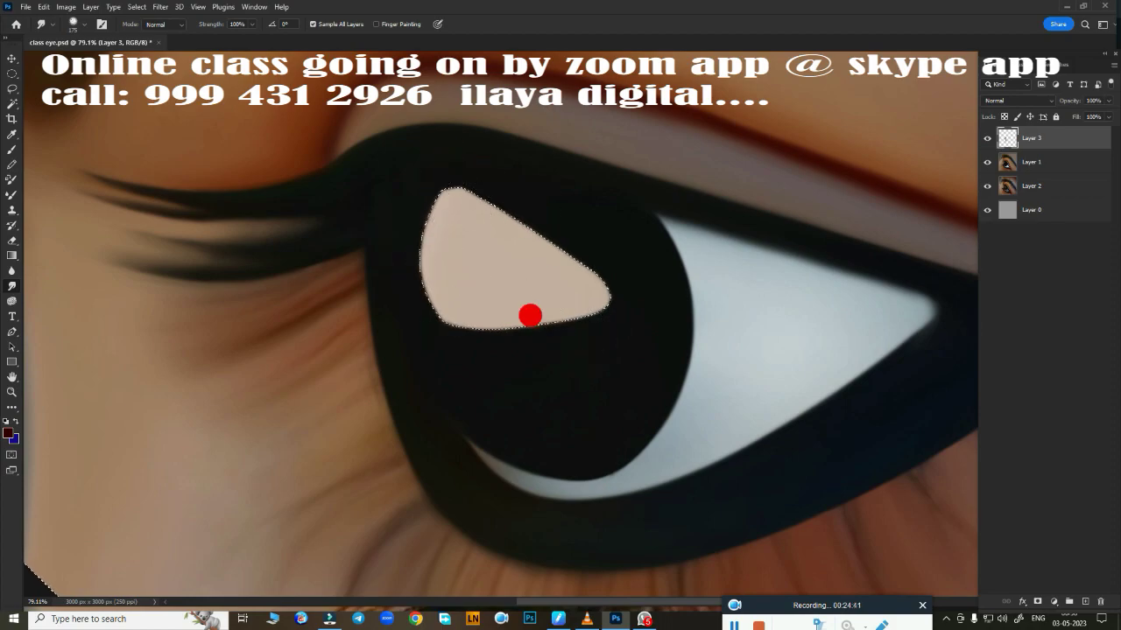
key("ctrl+d")
scroll(633, 395, "down", 5)
scroll(570, 425, "up", 6)
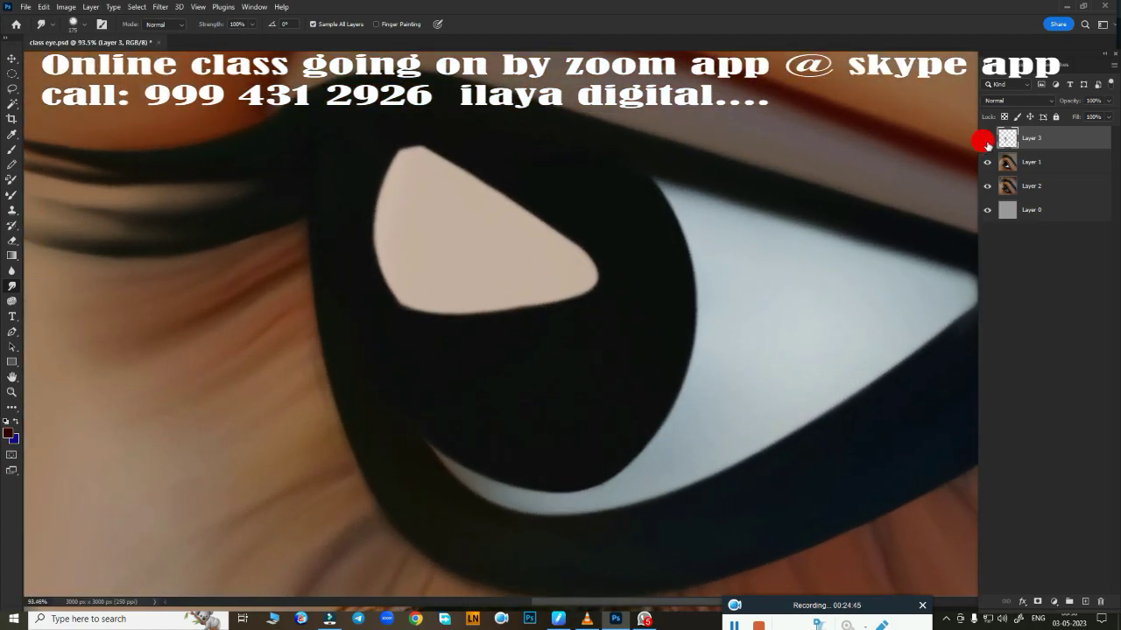
left_click(987, 138)
left_click(987, 162)
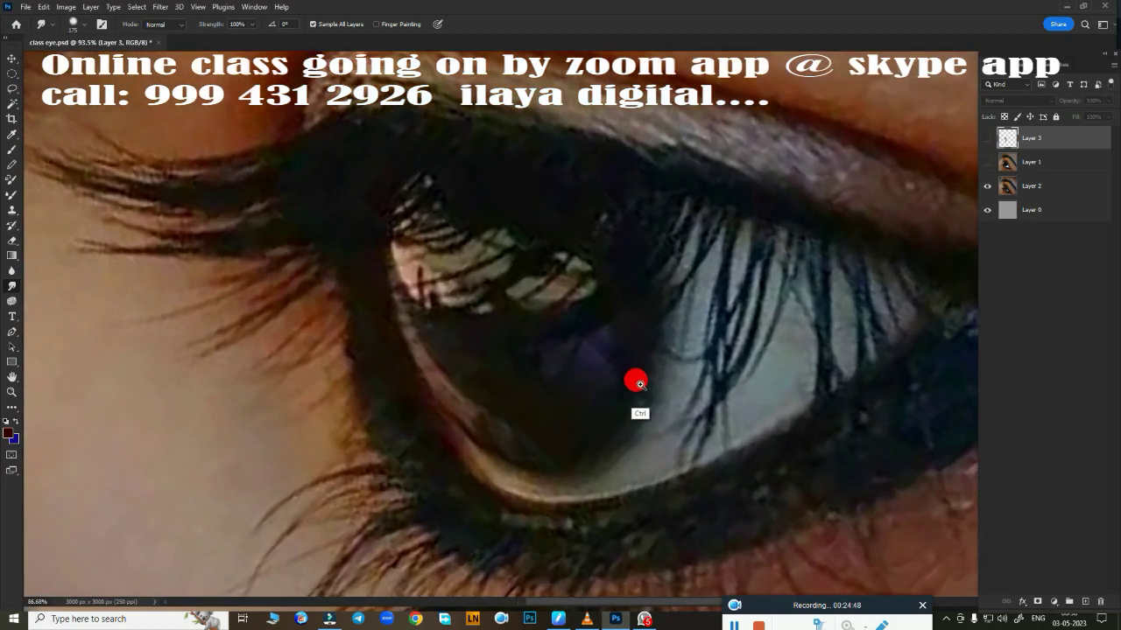
left_click_drag(636, 380, 637, 243)
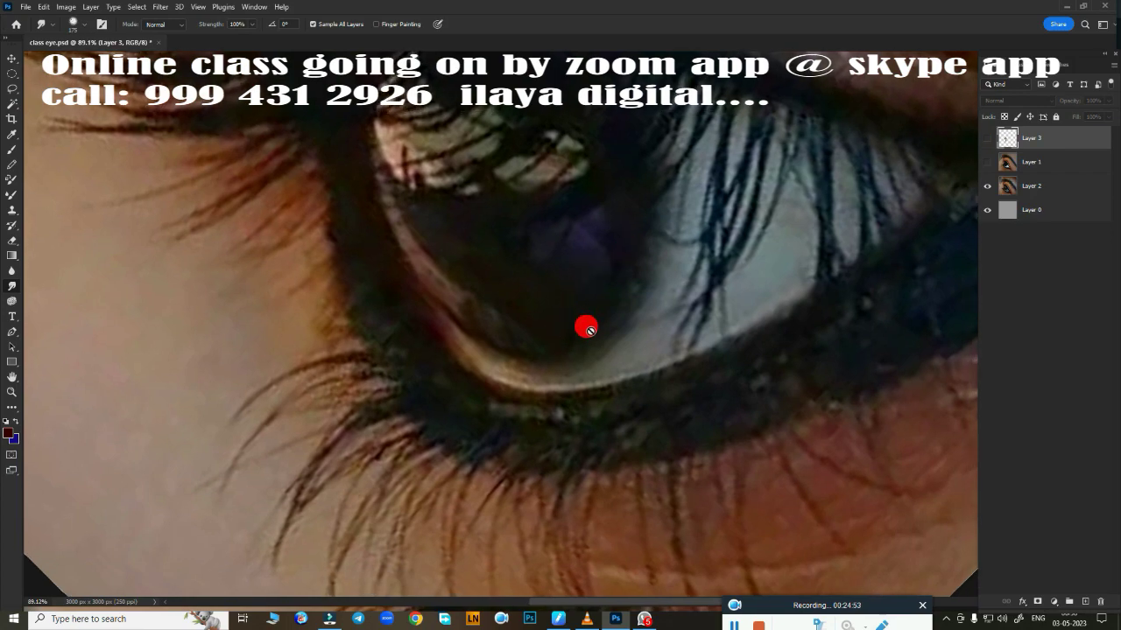
Step: Select a circle at the iris centre and smudge dark colour into it on Layer 3
key("m")
left_click_drag(565, 263, 841, 434)
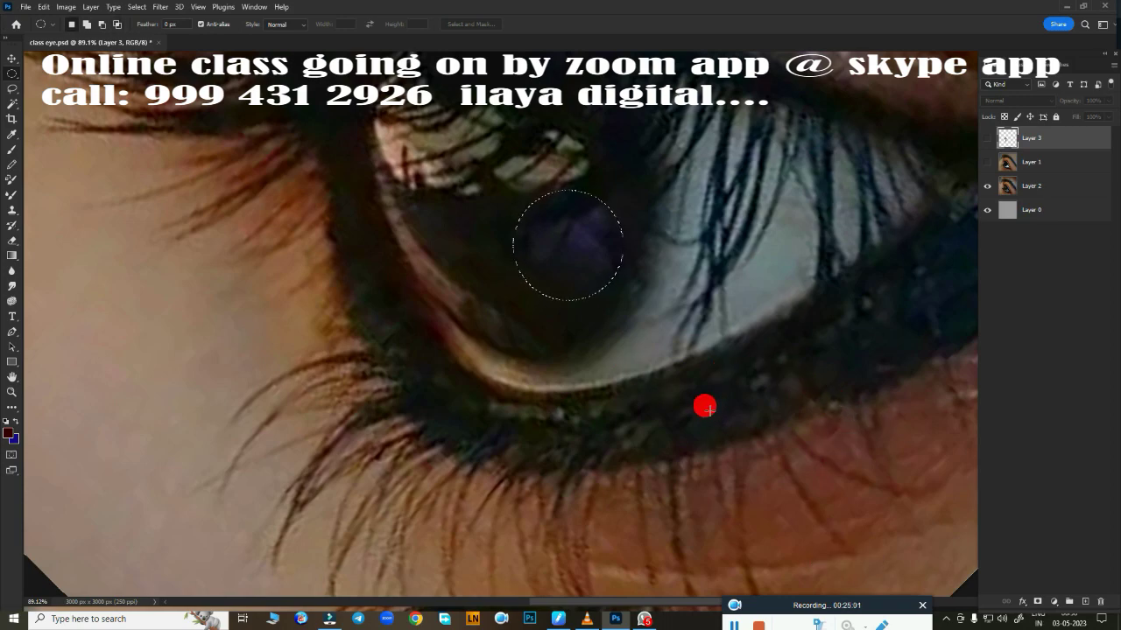
key("m")
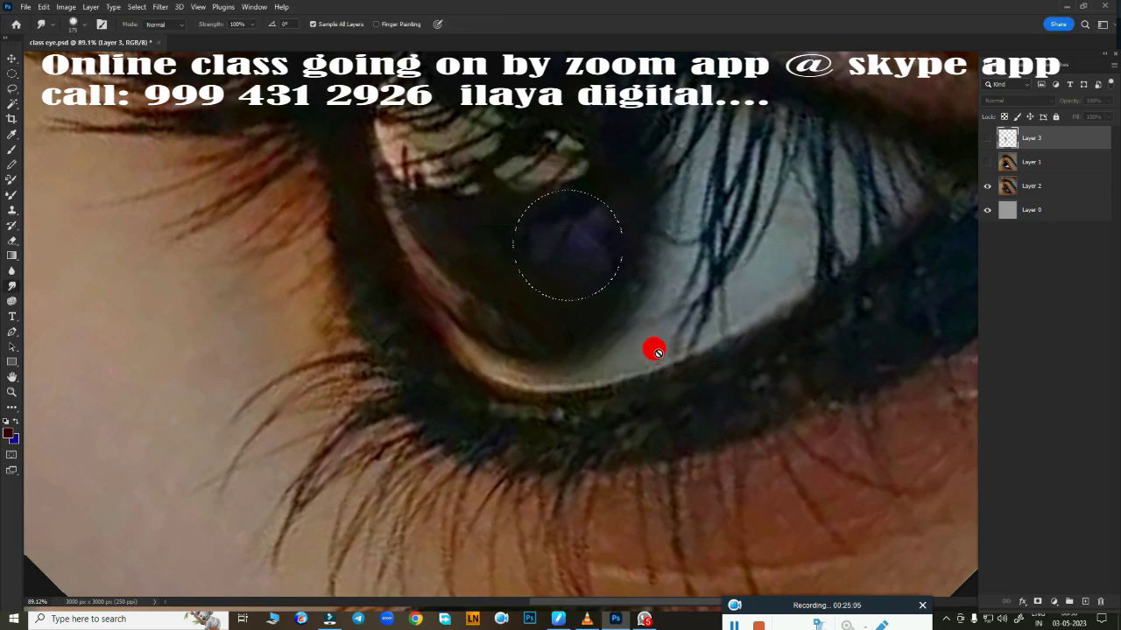
left_click(986, 137)
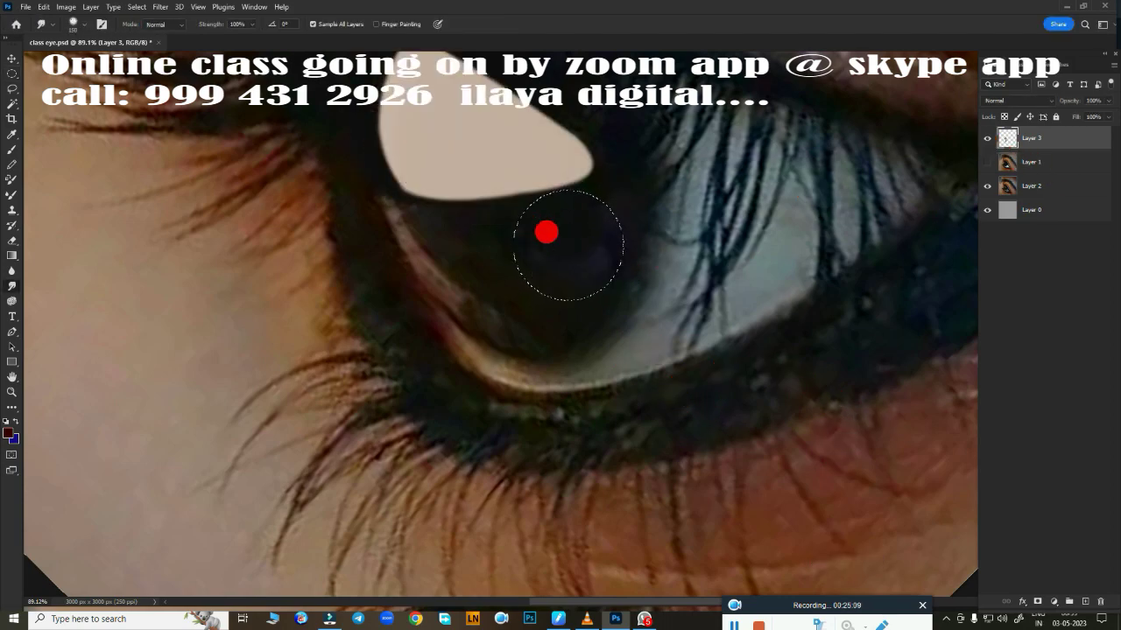
mouse_move(547, 231)
left_mouse_down()
mouse_move(514, 215)
mouse_move(548, 210)
mouse_move(558, 272)
mouse_move(601, 233)
mouse_move(584, 232)
left_mouse_up()
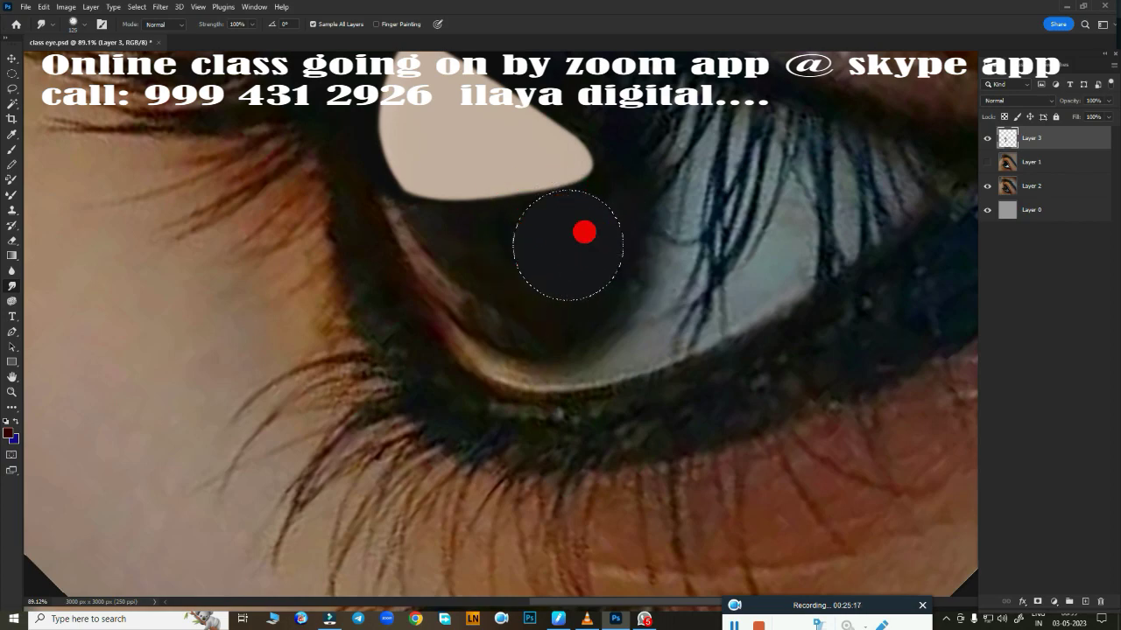
Step: Lighten the pupil circle to grey with Hue/Saturation Lightness +16, then deselect
key("ctrl+u")
left_click_drag(893, 287, 901, 290)
mouse_move(893, 232)
left_mouse_down()
mouse_move(908, 233)
mouse_move(894, 233)
left_mouse_up()
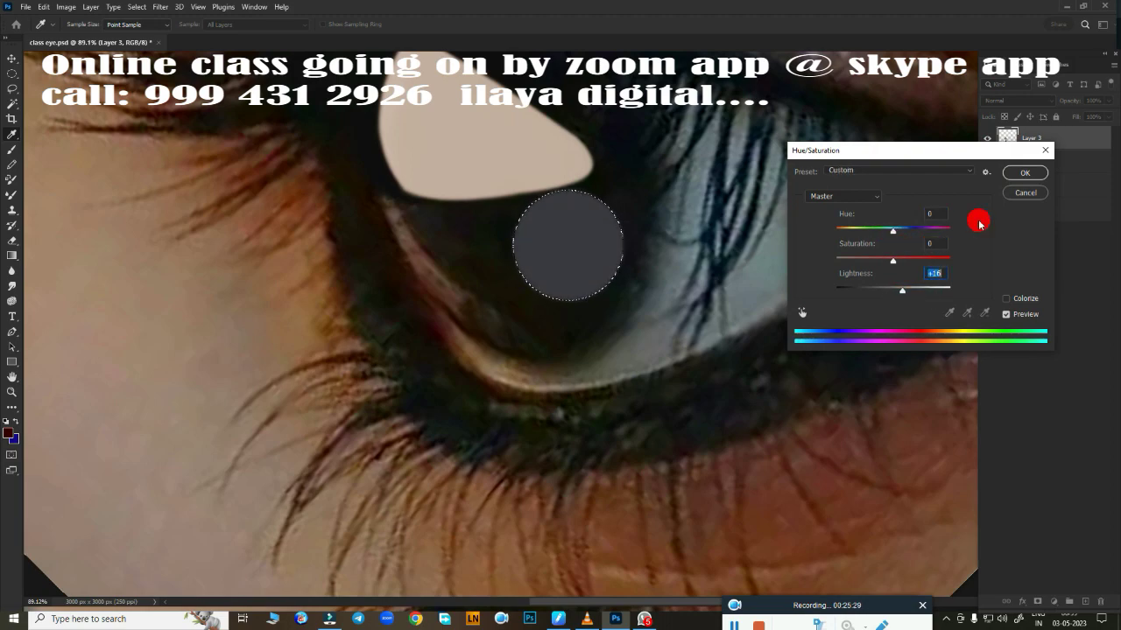
left_click(1025, 173)
key("ctrl+d")
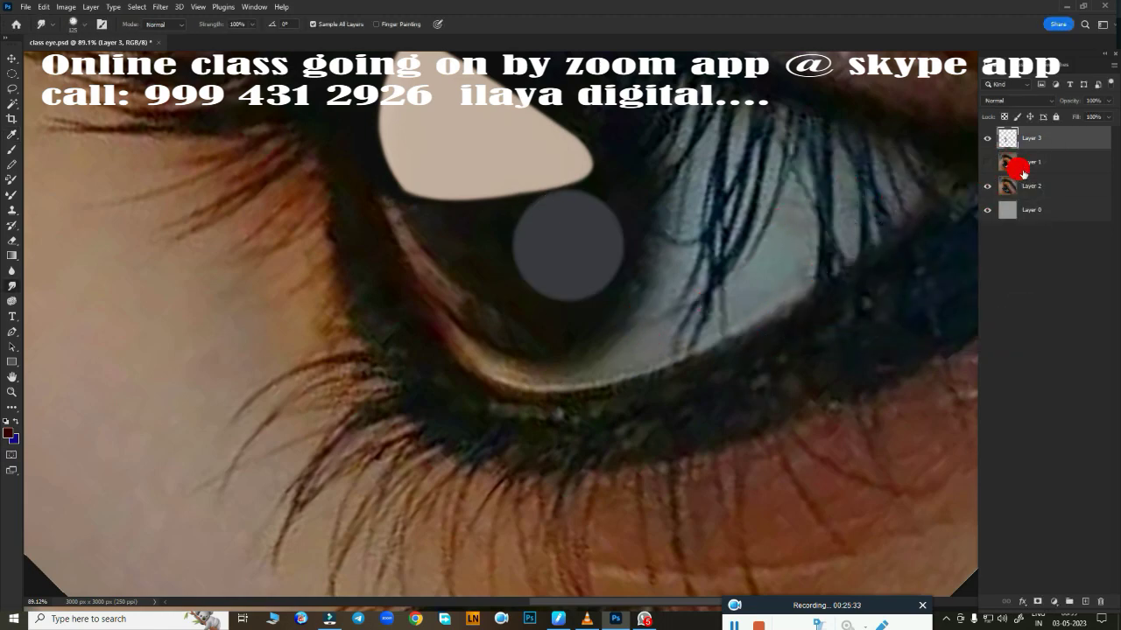
Step: Pen-trace a curved band along the iris's lower-left inner rim and make it a selection
key("p")
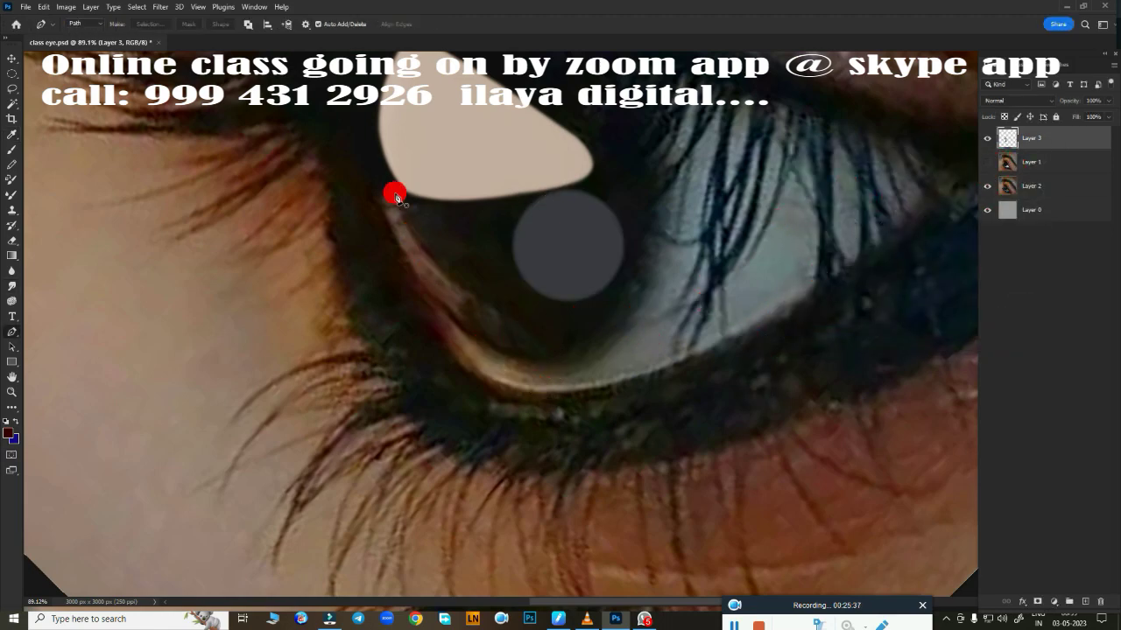
left_click_drag(552, 376, 698, 403)
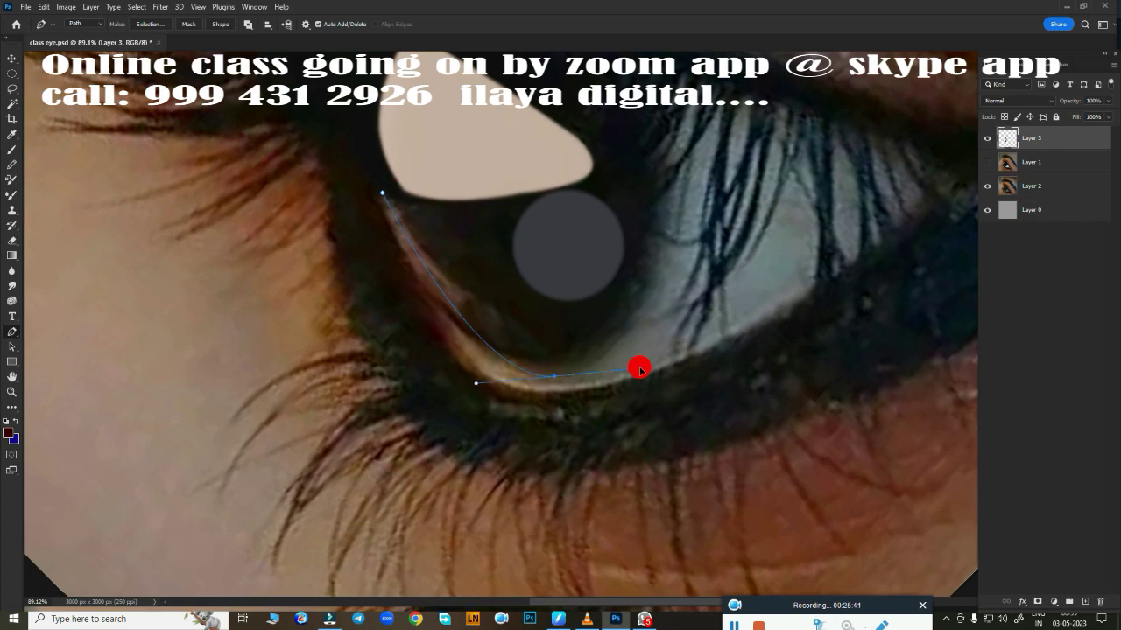
left_click(553, 376, "alt")
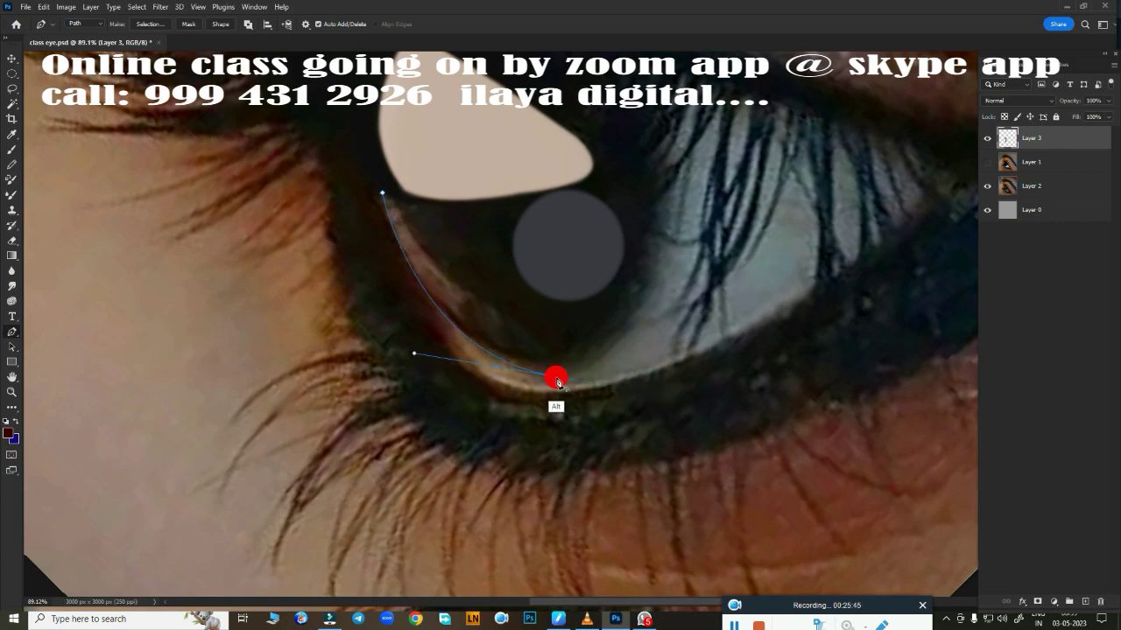
left_click_drag(411, 194, 383, 73)
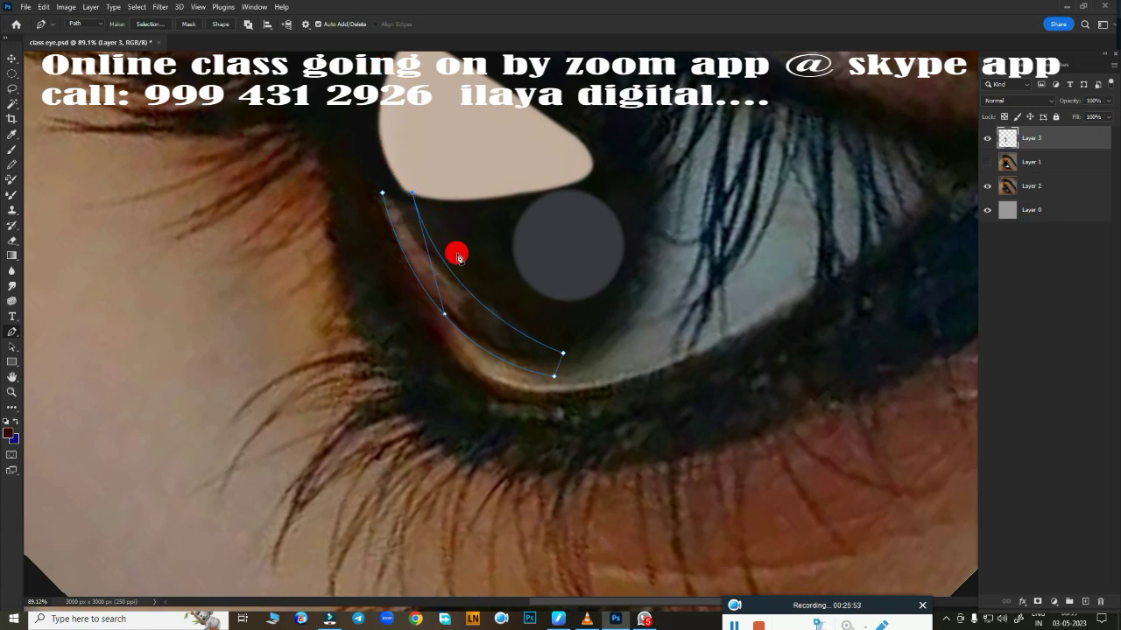
key("r")
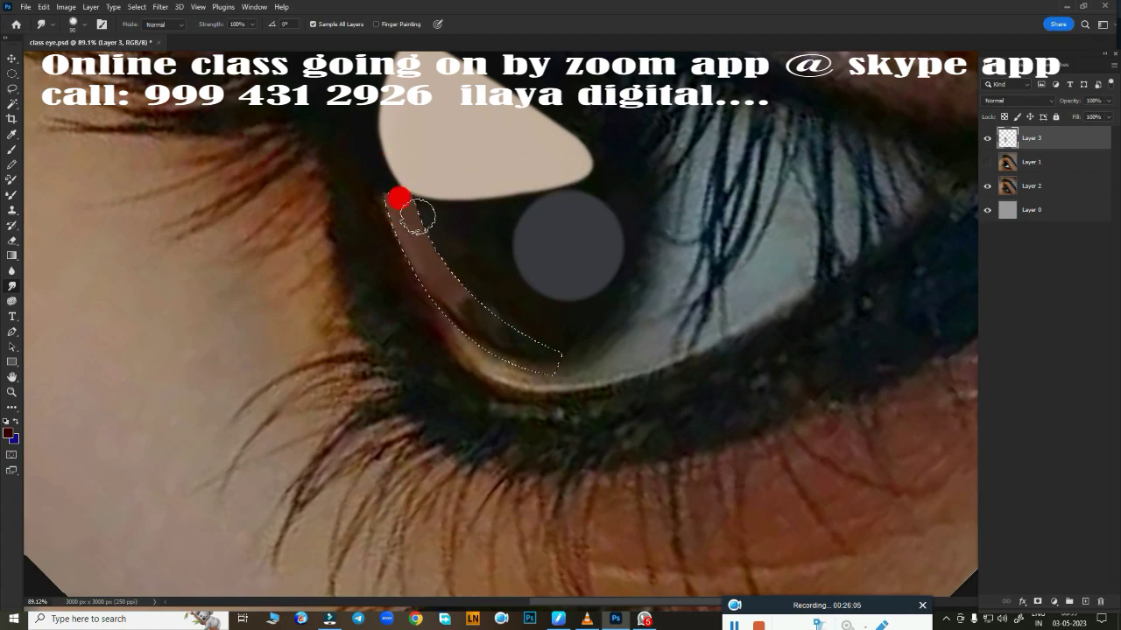
Step: Fill the rim selection with yellow #ffcc66 and feather it
left_click(19, 440)
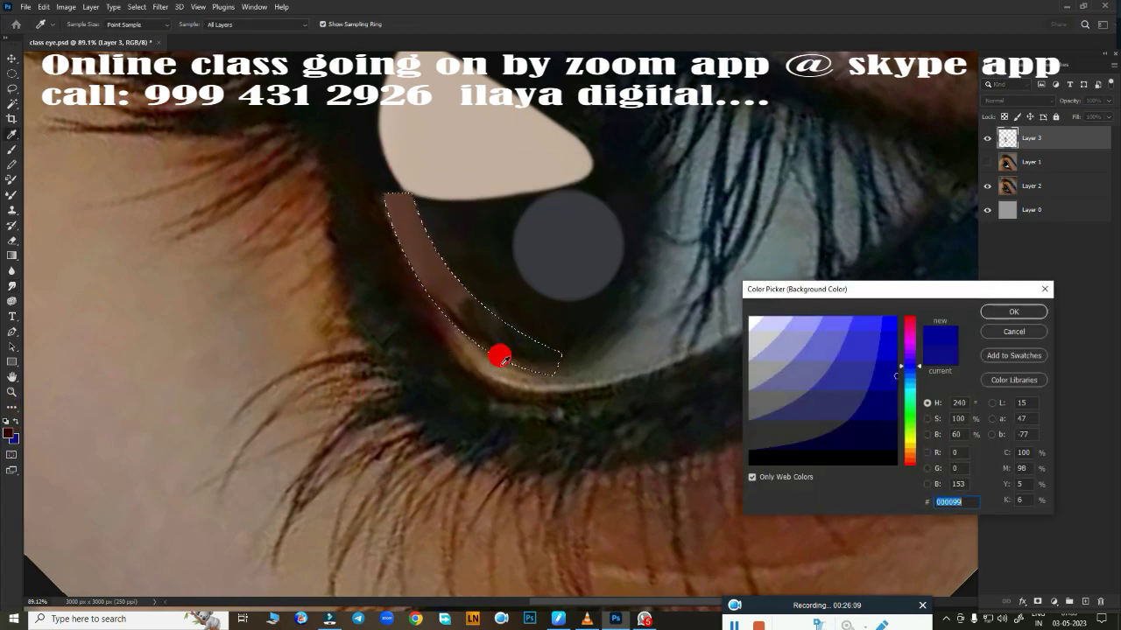
left_click(492, 359)
left_click(838, 322)
left_click(1013, 312)
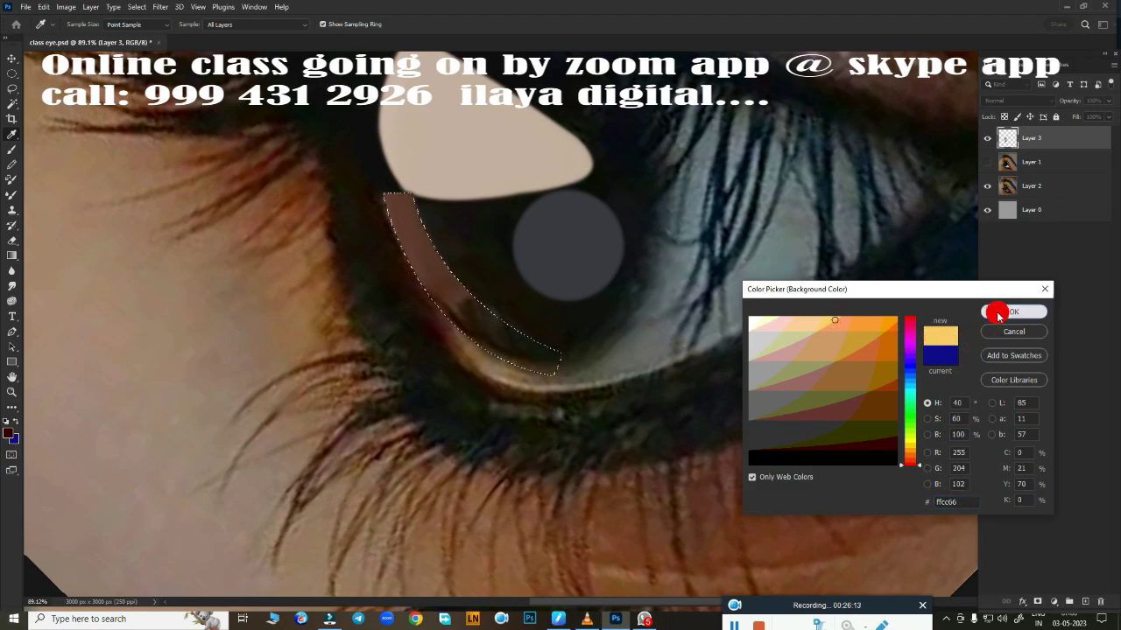
key("ctrl+BackSpace")
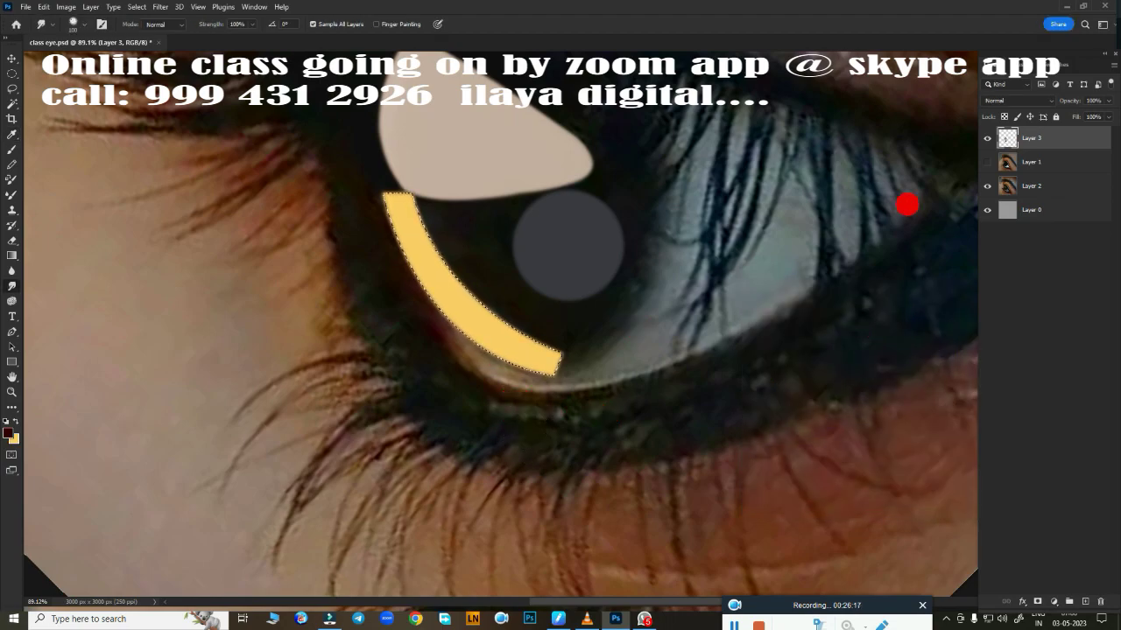
key("shift+F6")
key("Return")
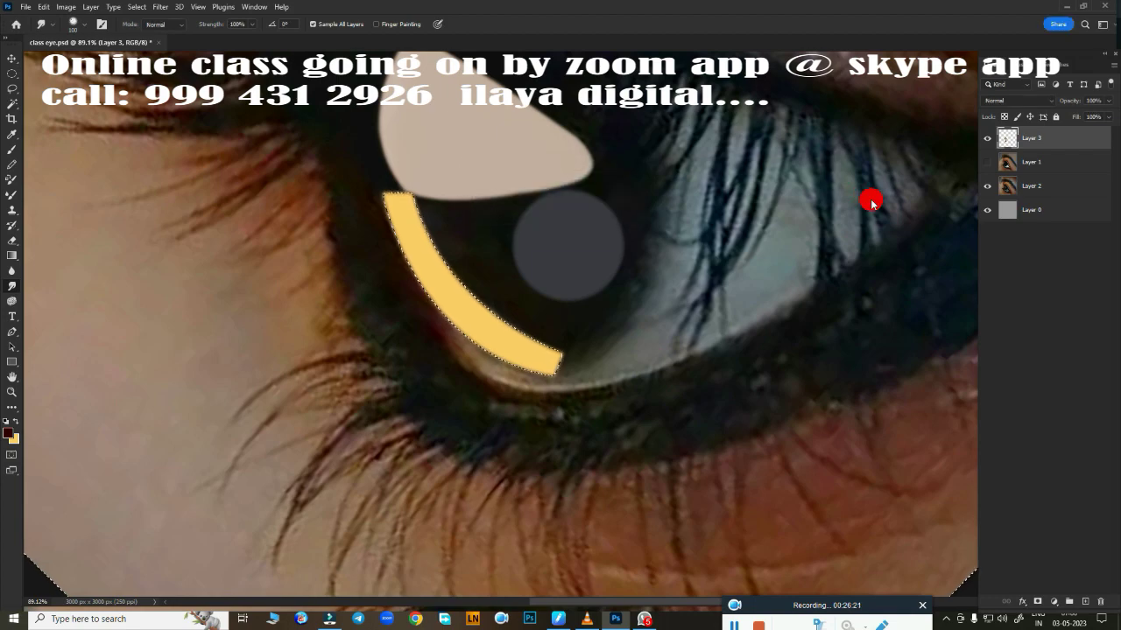
Step: Show Layer 1 and erase the lower tip of the yellow rim band
left_click(987, 162)
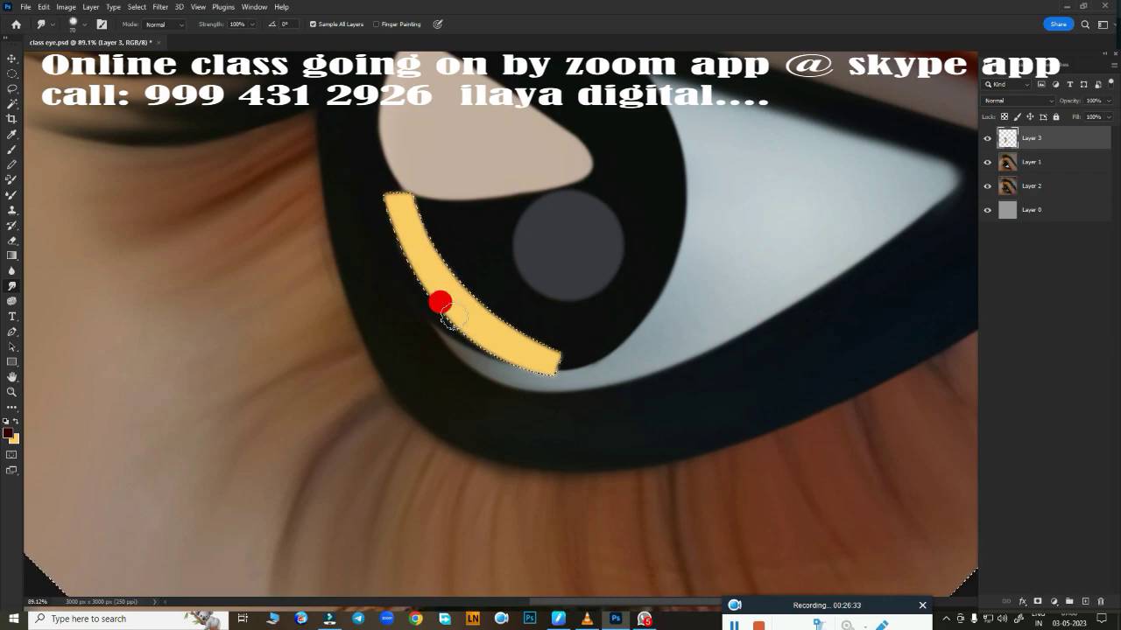
scroll(583, 408, "down", 2)
scroll(555, 430, "up", 3)
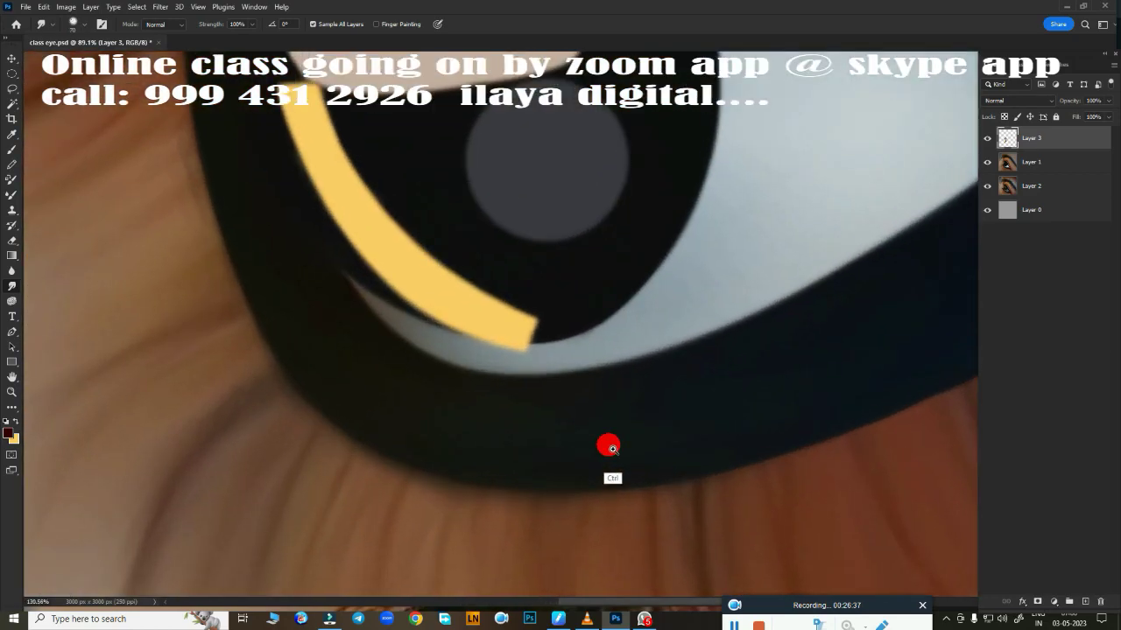
scroll(605, 445, "up", 2)
key("e")
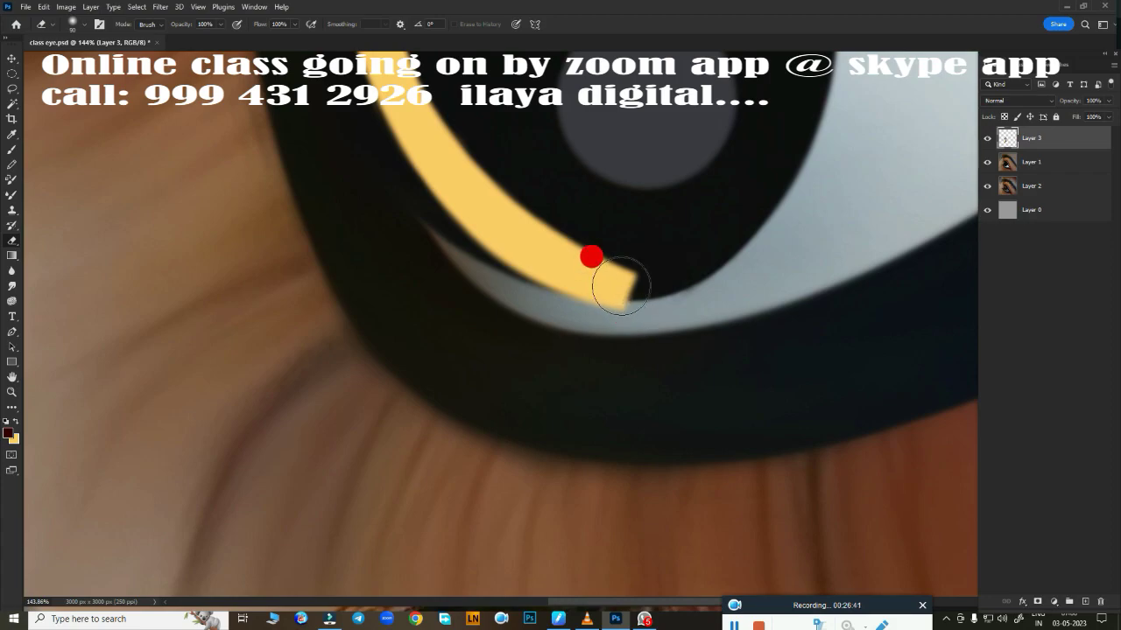
mouse_move(604, 281)
left_mouse_down()
mouse_move(548, 320)
mouse_move(559, 308)
mouse_move(568, 363)
left_mouse_up()
Step: Rotate and zoom the view to inspect the trimmed rim band
scroll(555, 368, "down", 2)
scroll(570, 463, "down", 3)
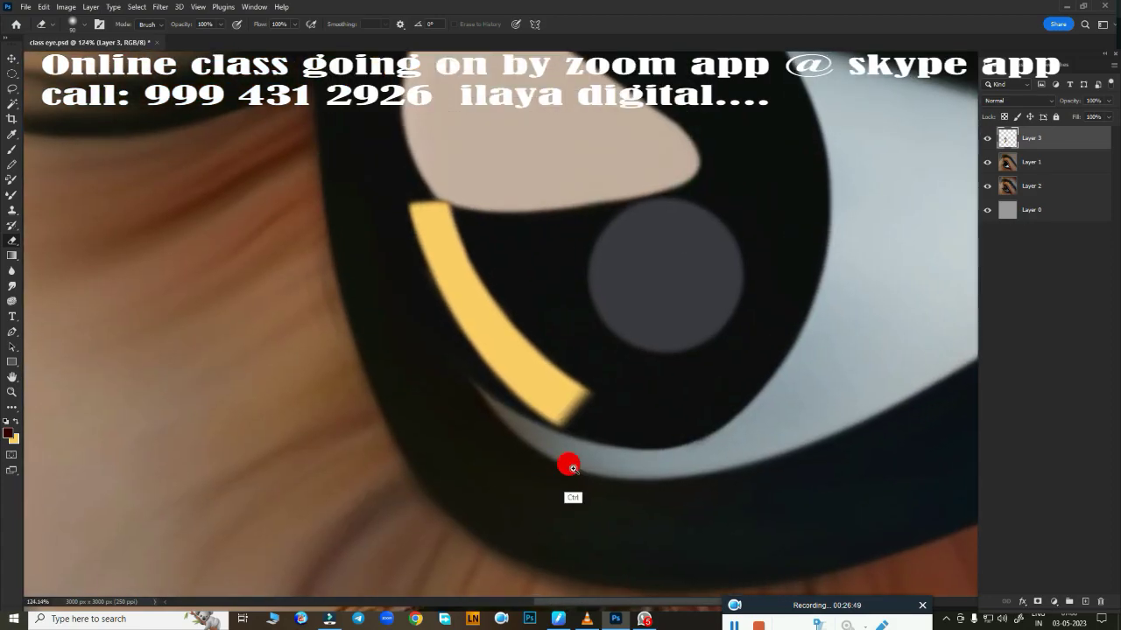
scroll(515, 455, "down", 3)
scroll(517, 456, "right", 3)
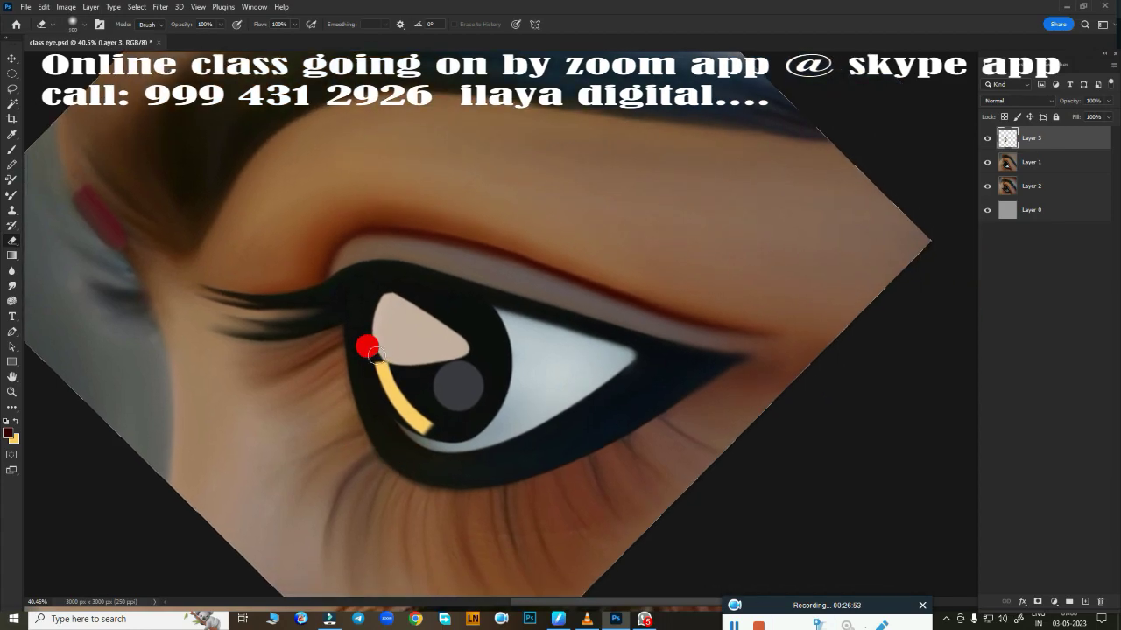
mouse_move(351, 388)
left_mouse_down()
mouse_move(333, 420)
mouse_move(368, 444)
left_mouse_up()
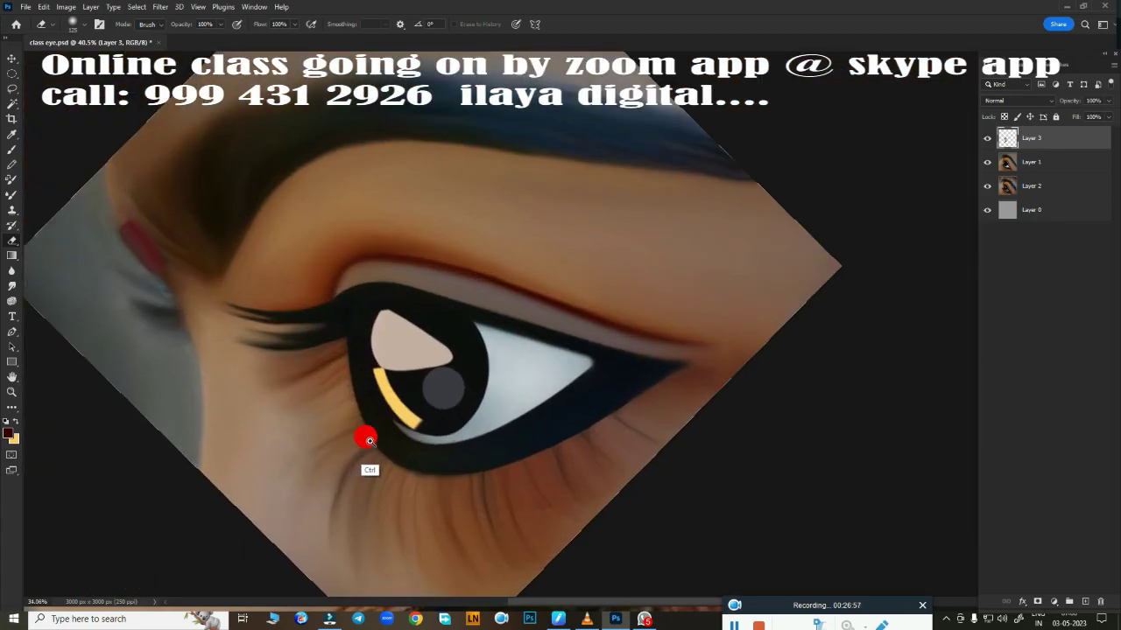
scroll(617, 368, "up", 2)
scroll(617, 368, "down", 3)
mouse_move(569, 372)
left_mouse_down()
mouse_move(518, 400)
mouse_move(592, 426)
mouse_move(583, 368)
mouse_move(768, 351)
left_mouse_up()
key("ctrl")
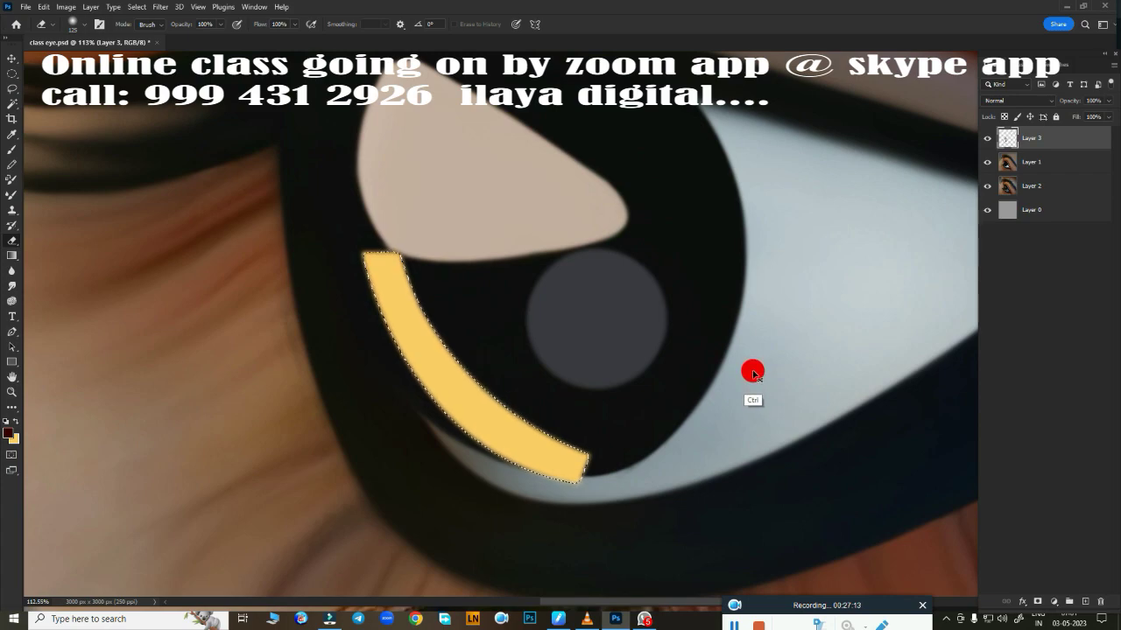
Step: Fill the rim band with brown and toggle Layer 1's visibility
key("ctrl+z")
key("ctrl+z")
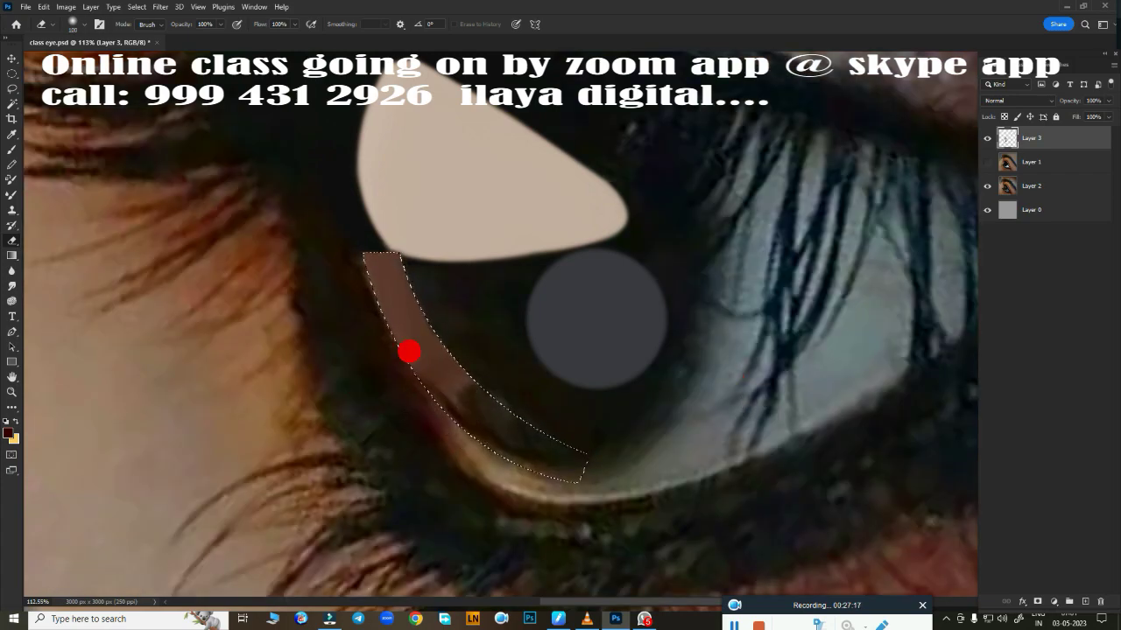
key("r")
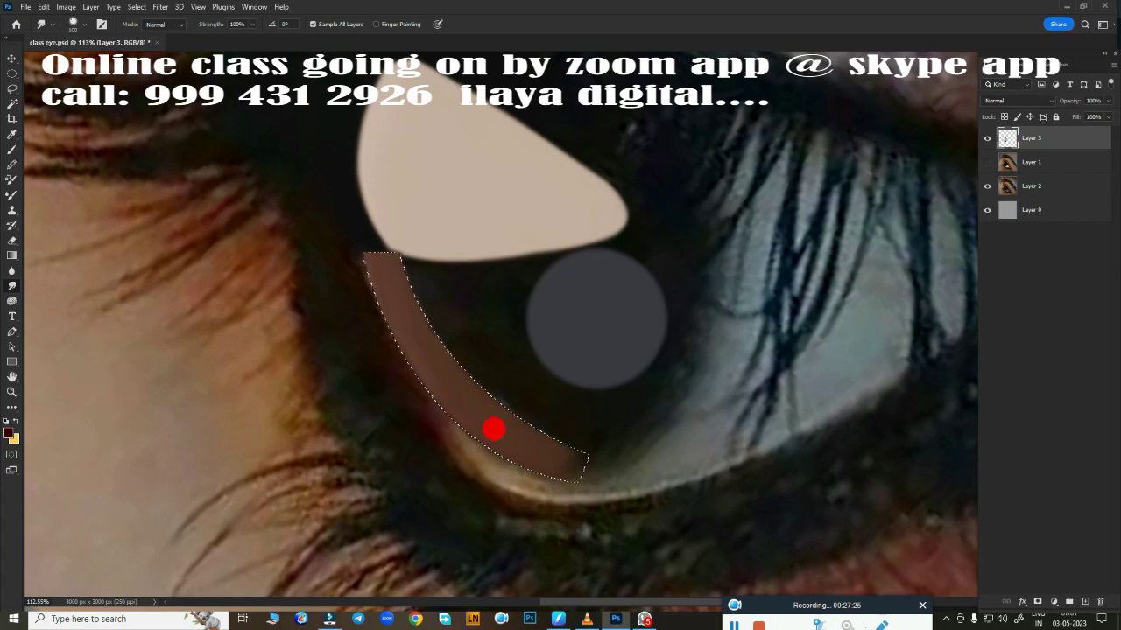
left_click(986, 162)
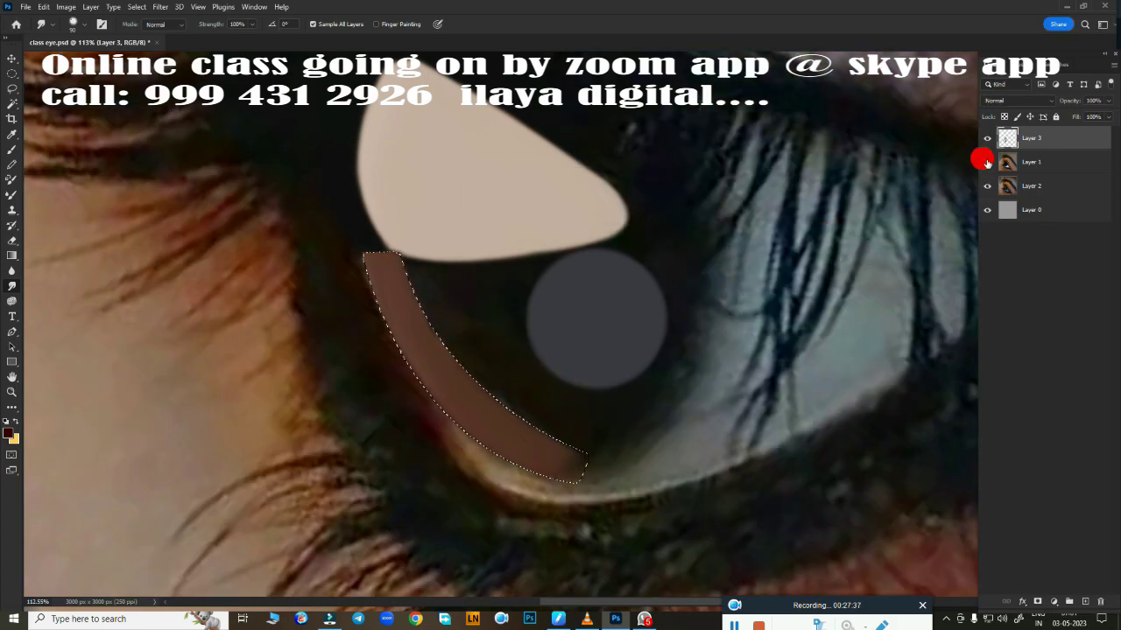
left_click(987, 162)
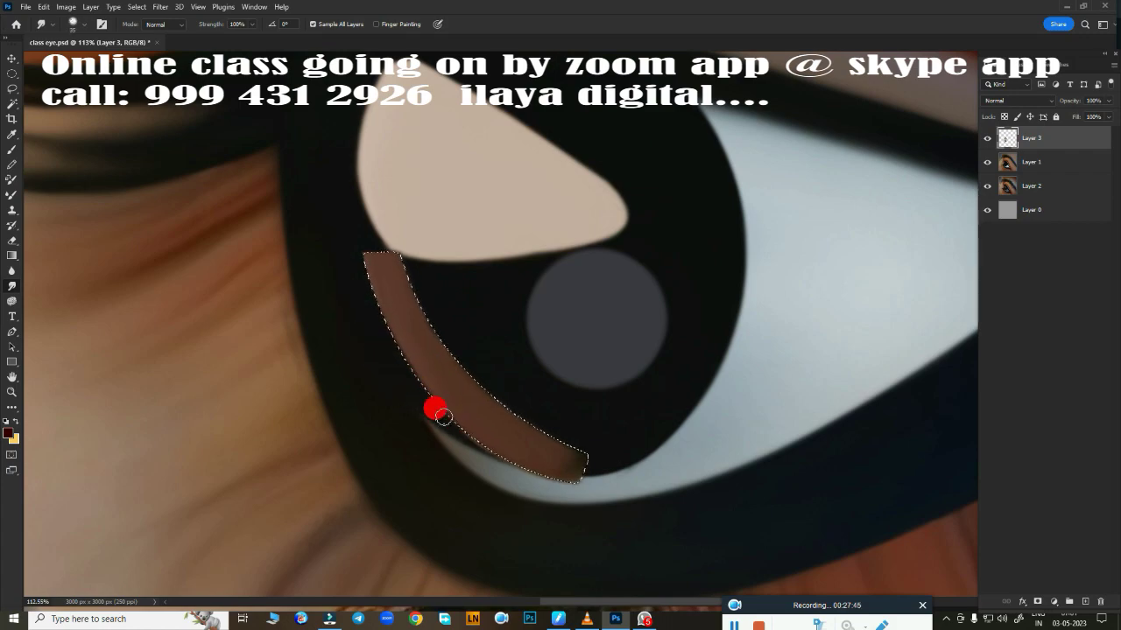
left_click_drag(647, 456, 725, 393)
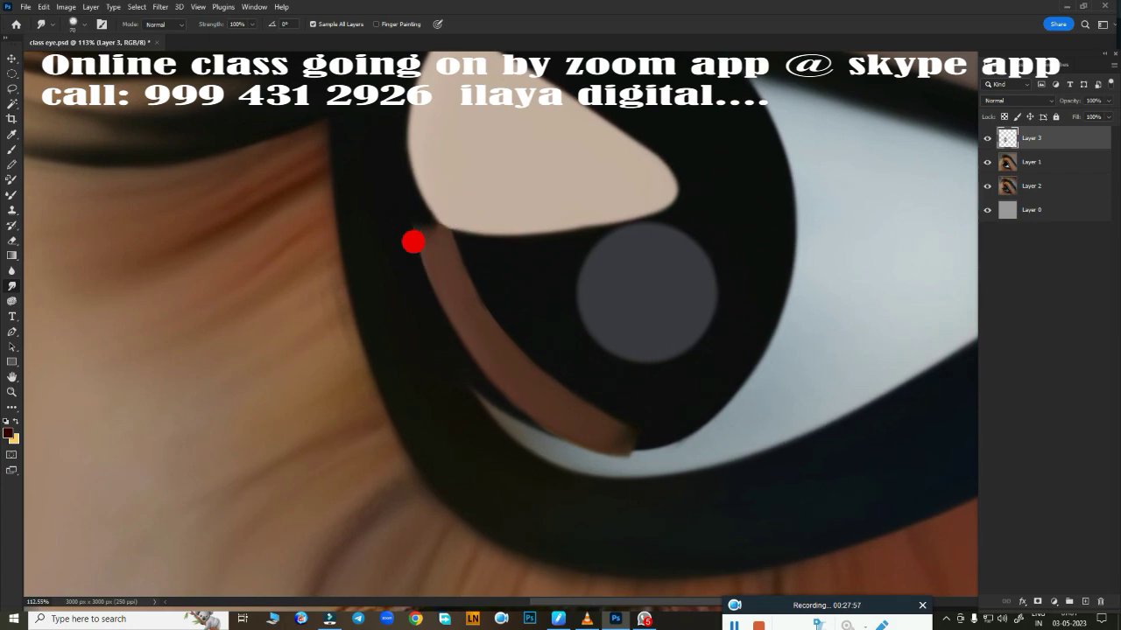
Step: Smudge and erase the brown strip so it blends thinly into the dark iris
mouse_move(422, 260)
left_mouse_down()
mouse_move(537, 438)
mouse_move(435, 238)
left_mouse_up()
key("e")
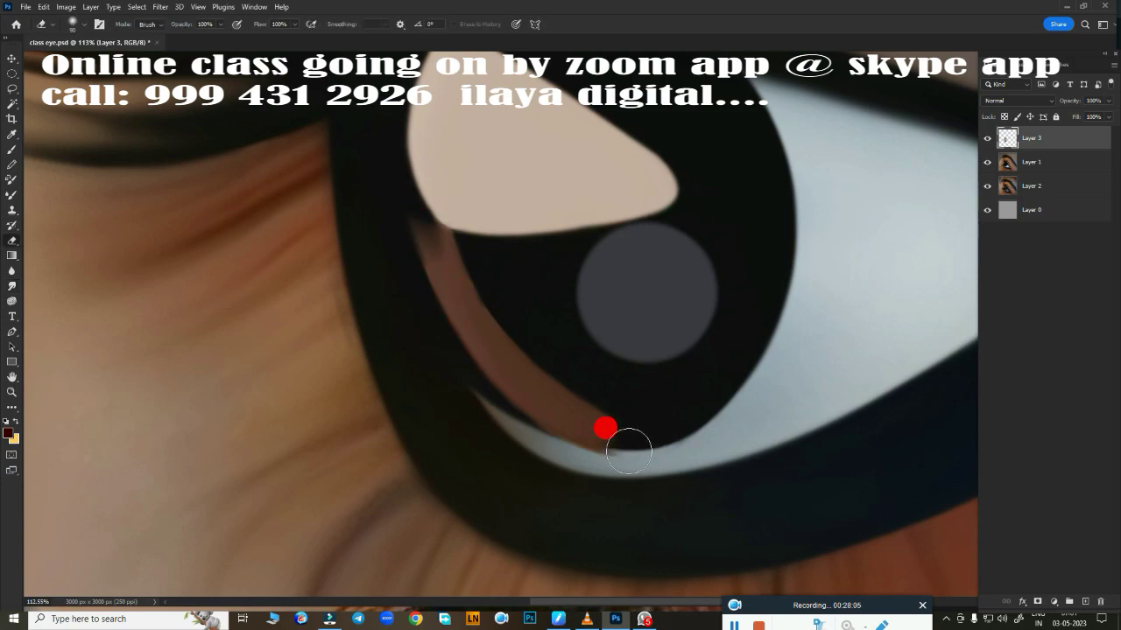
left_click_drag(645, 468, 543, 391)
key("r")
mouse_move(440, 248)
left_mouse_down()
mouse_move(531, 373)
mouse_move(508, 327)
mouse_move(561, 394)
mouse_move(545, 393)
mouse_move(415, 268)
mouse_move(380, 211)
mouse_move(396, 112)
left_mouse_up()
Step: Smudge the pale highlight's upper edge, using a smaller brush to round off its top-left corner
scroll(613, 363, "down", 3)
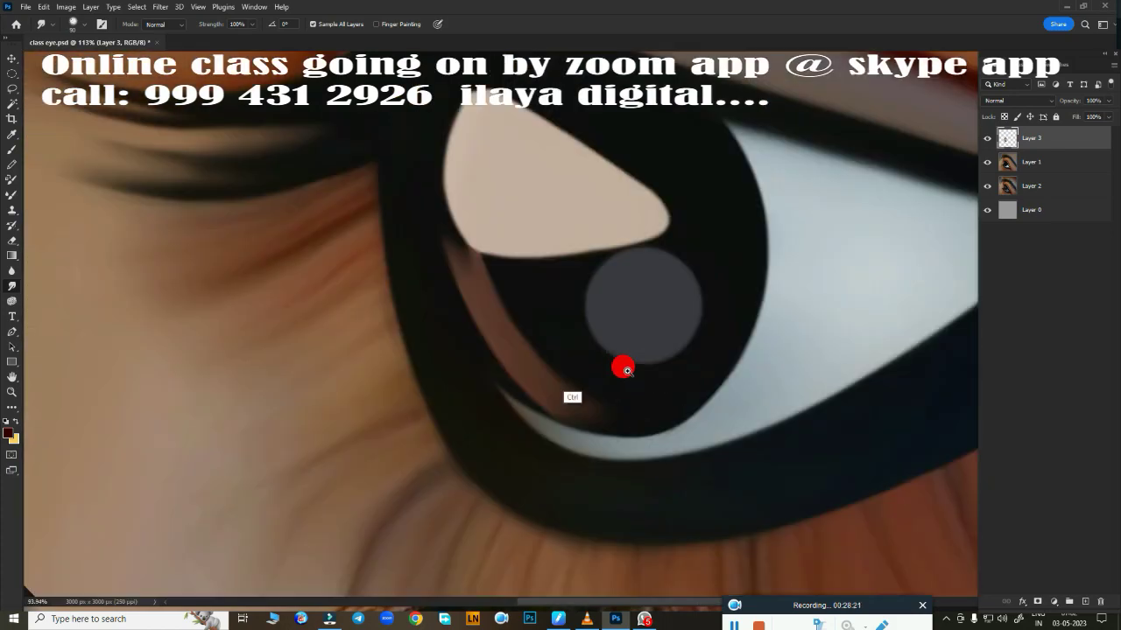
scroll(600, 375, "down", 2)
scroll(692, 402, "down", 2)
scroll(679, 342, "up", 1)
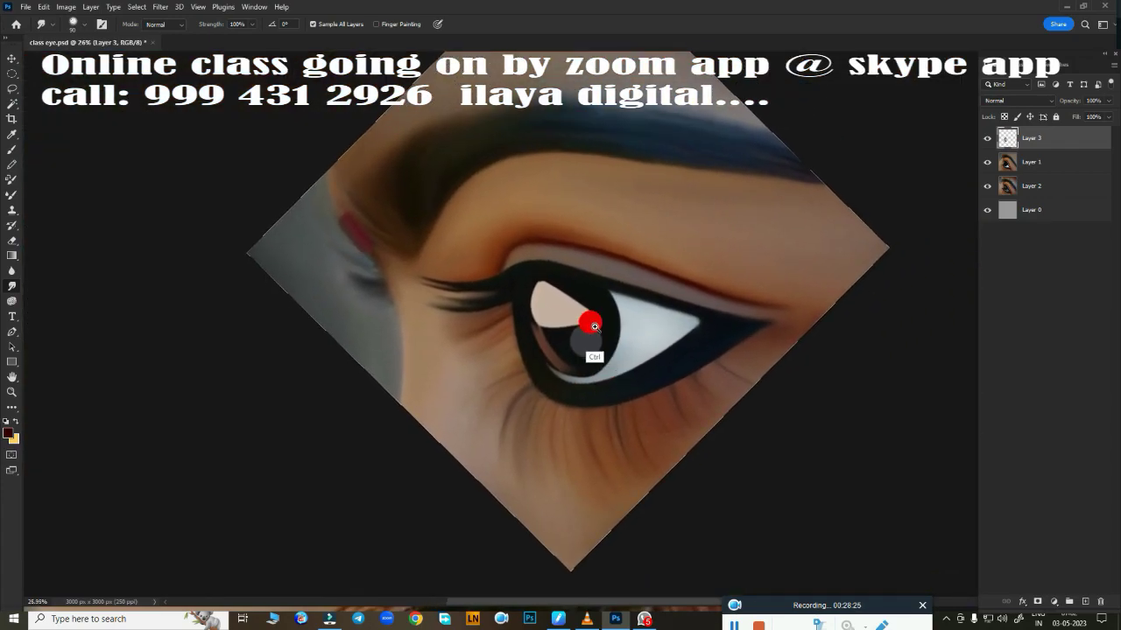
scroll(588, 320, "up", 3)
scroll(656, 362, "up", 1)
mouse_move(541, 340)
left_mouse_down()
mouse_move(453, 205)
mouse_move(625, 321)
mouse_move(639, 345)
mouse_move(620, 325)
left_mouse_up()
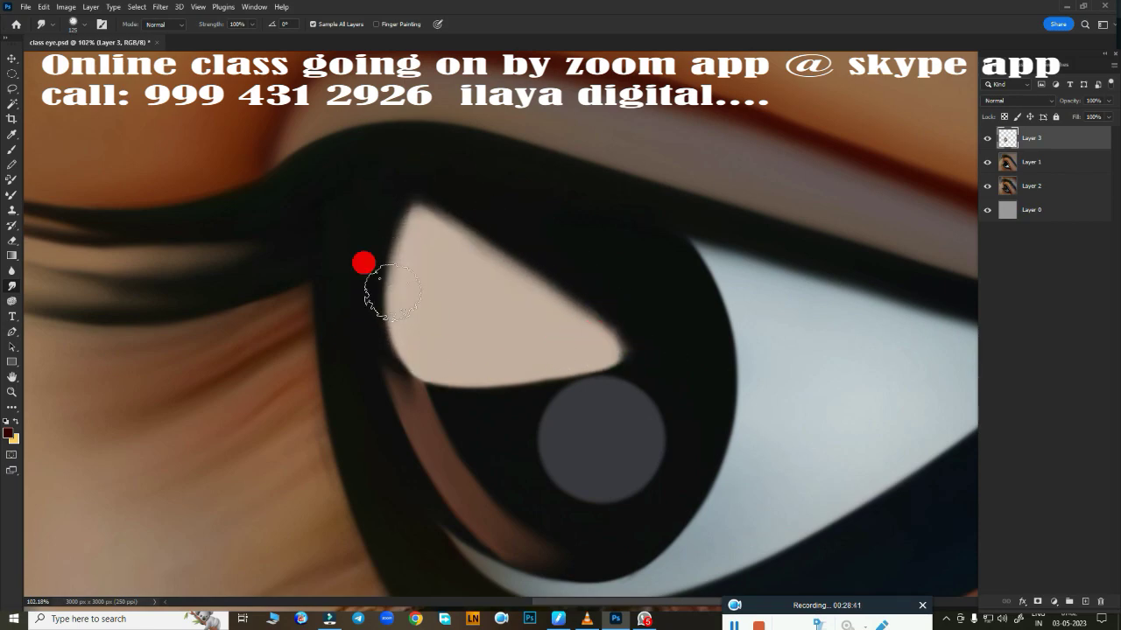
key("bracketleft")
mouse_move(391, 278)
left_mouse_down()
mouse_move(428, 223)
mouse_move(390, 291)
mouse_move(403, 340)
mouse_move(526, 338)
mouse_move(565, 425)
mouse_move(543, 380)
mouse_move(491, 335)
mouse_move(560, 465)
mouse_move(506, 357)
mouse_move(555, 403)
mouse_move(543, 385)
mouse_move(403, 286)
mouse_move(388, 295)
mouse_move(643, 390)
mouse_move(607, 428)
mouse_move(607, 460)
mouse_move(730, 400)
mouse_move(653, 262)
mouse_move(704, 357)
mouse_move(842, 346)
left_mouse_up()
Step: Lower Layer 3's fill to about 45%
left_click(987, 137)
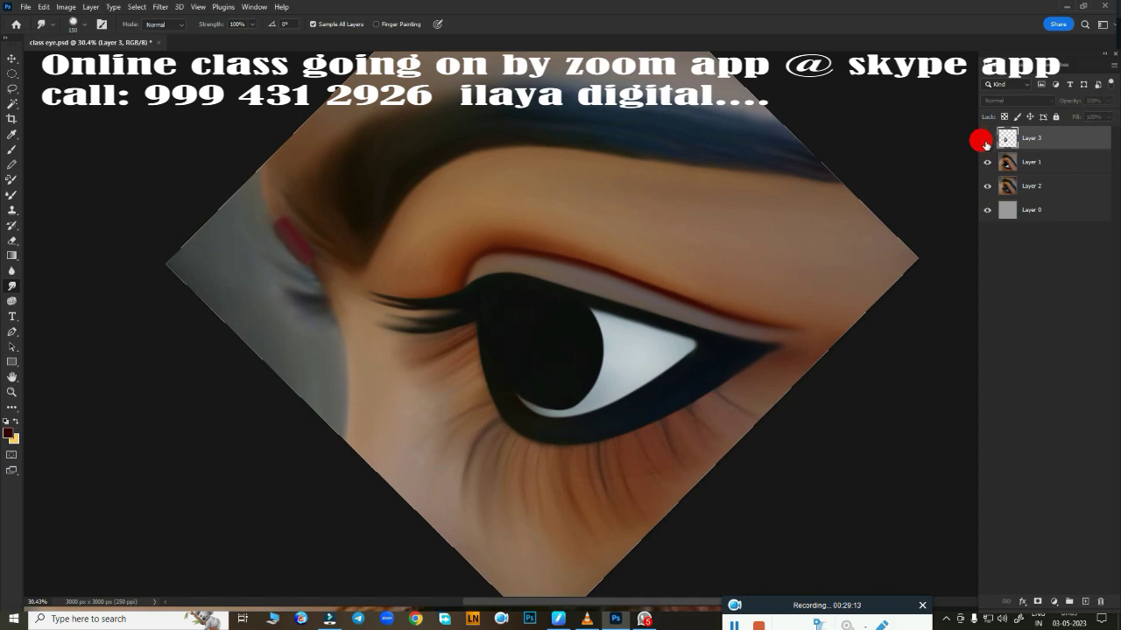
left_click(987, 137)
left_click(1106, 117)
left_click_drag(1105, 131, 1082, 136)
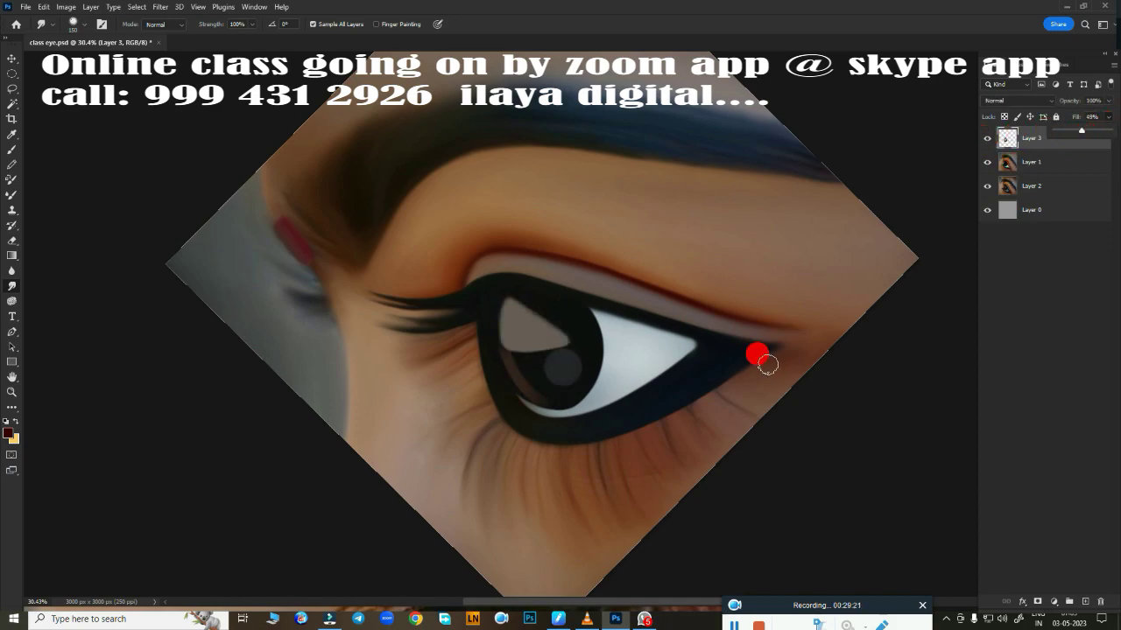
Step: Hide Layer 3 and the painted Layer 1 so the Layer 2 photo eye shows, then reselect Layer 3
left_click(1053, 168)
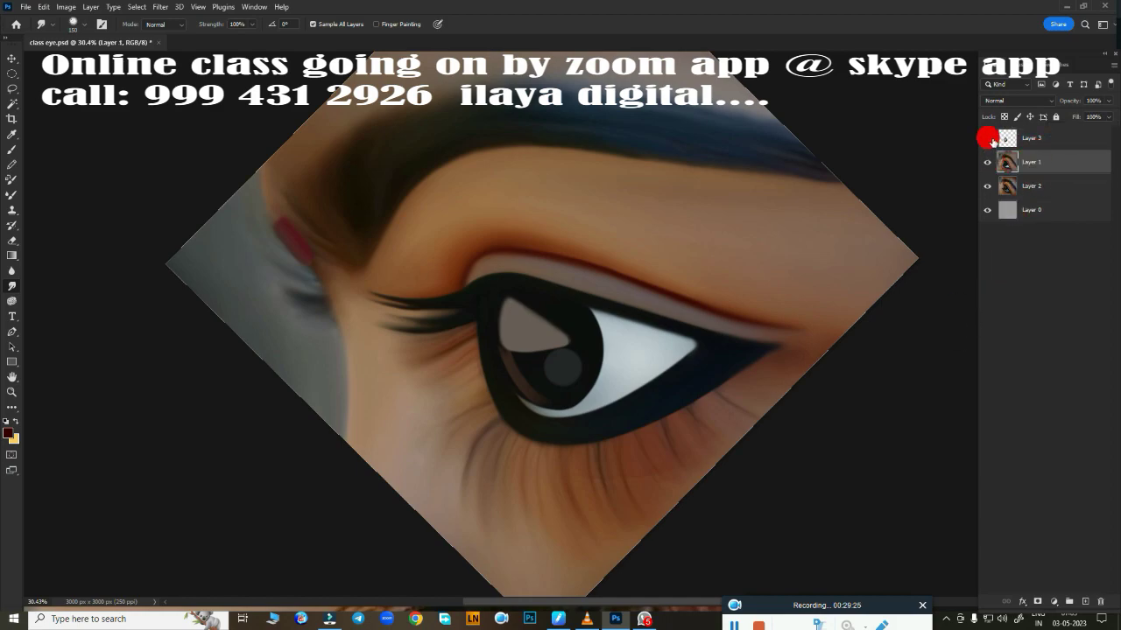
left_click(987, 138)
left_click(987, 161)
left_click(988, 185)
left_click(987, 186)
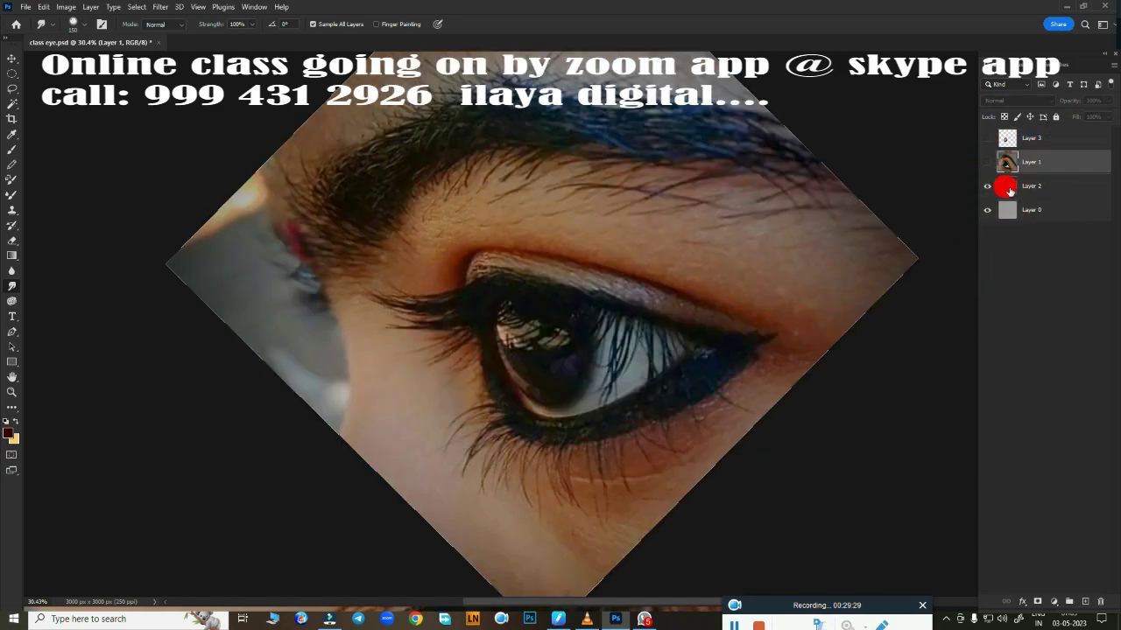
left_click(1051, 137)
Step: Add a new empty Layer 4 on top and switch to the regular painting Brush
left_click(1083, 601)
key("b")
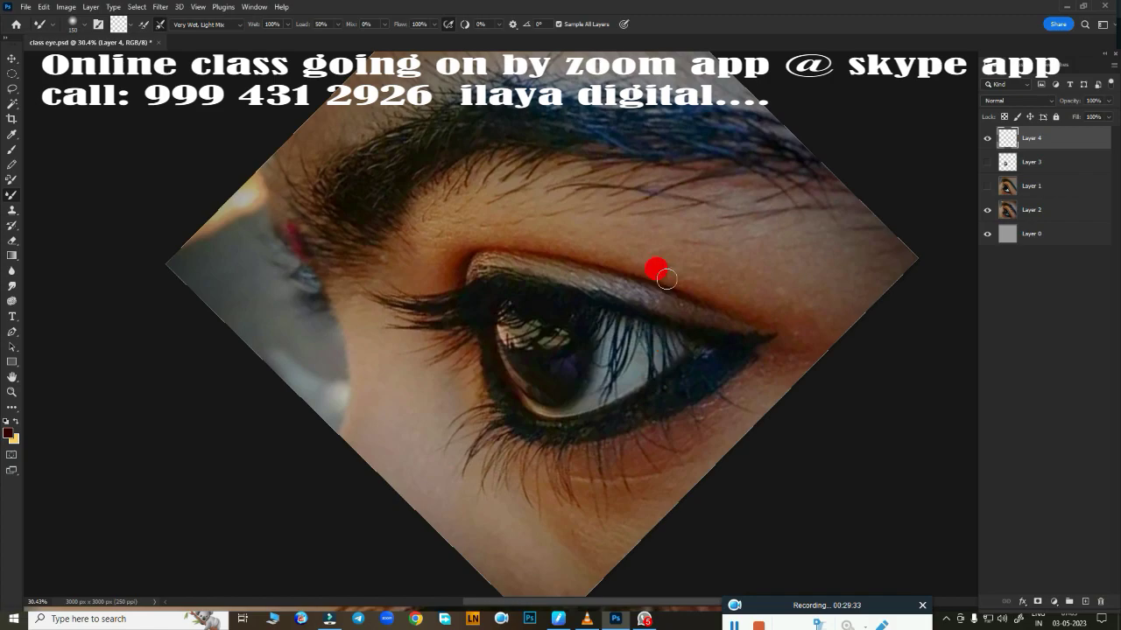
right_click(665, 278)
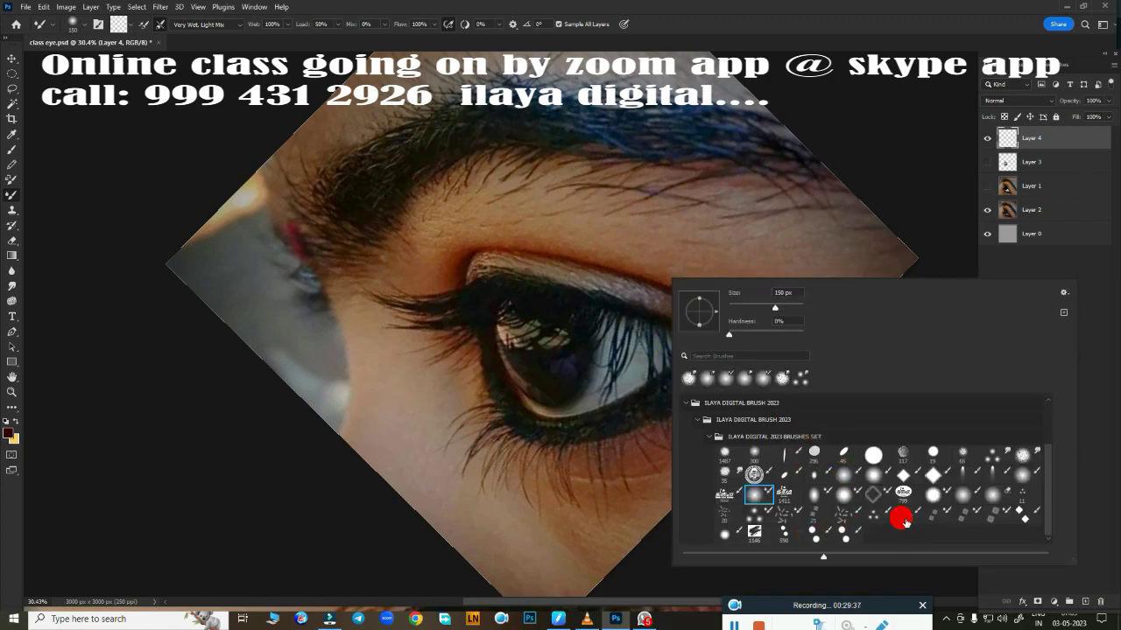
key("shift+b")
key("Escape")
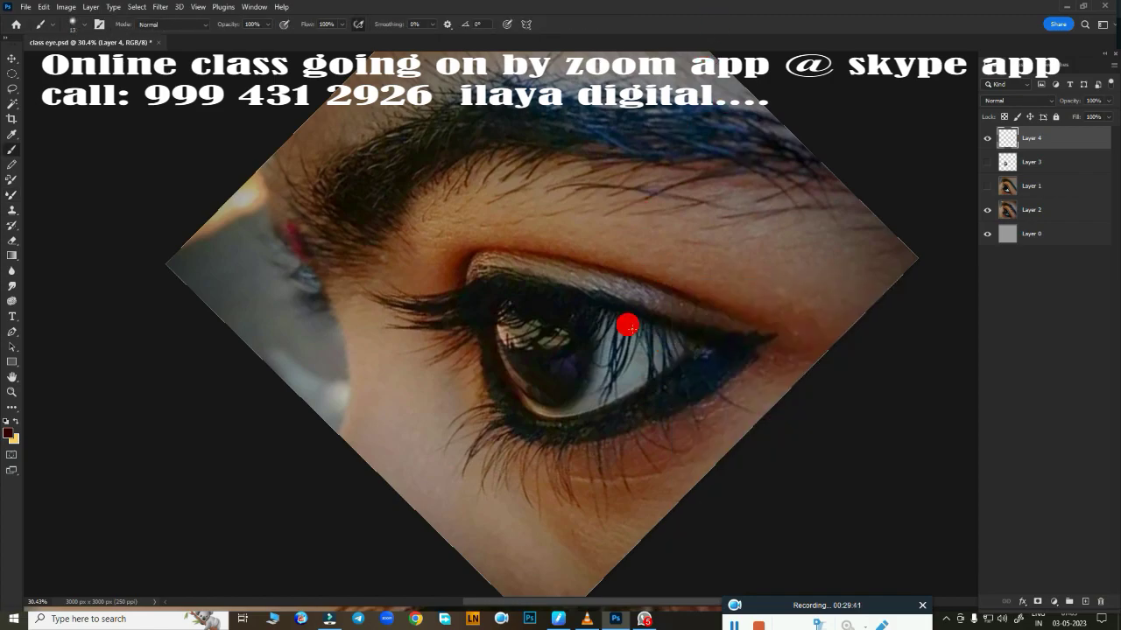
Step: Set the foreground painting colour to very dark red #330000
left_click(16, 433)
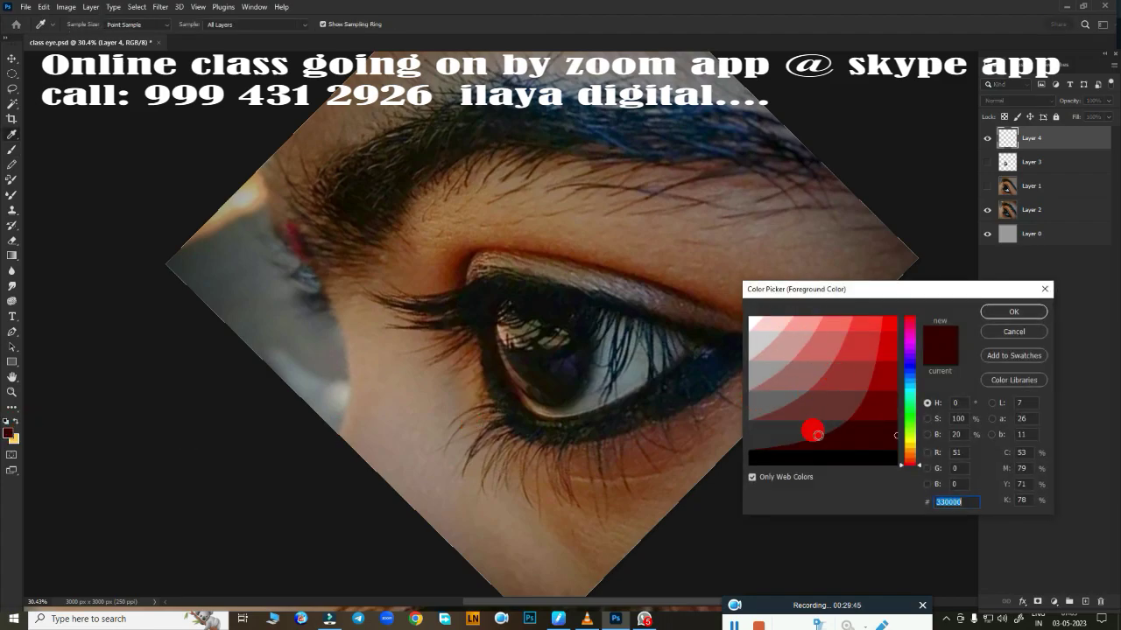
left_click(1012, 313)
scroll(626, 381, "up", 3)
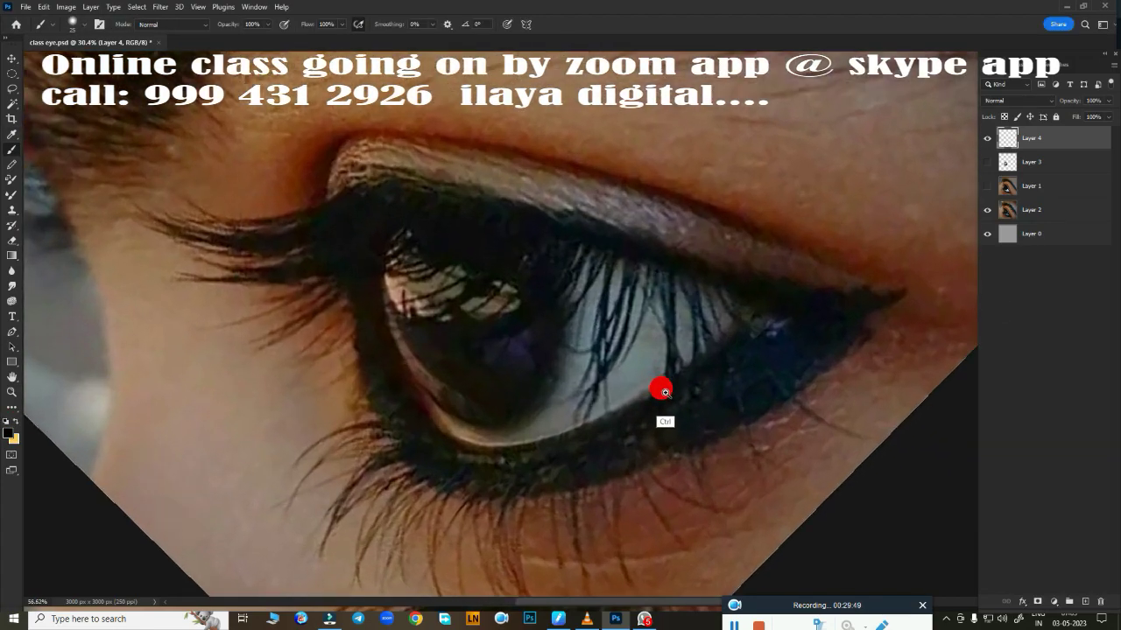
scroll(657, 388, "up", 2)
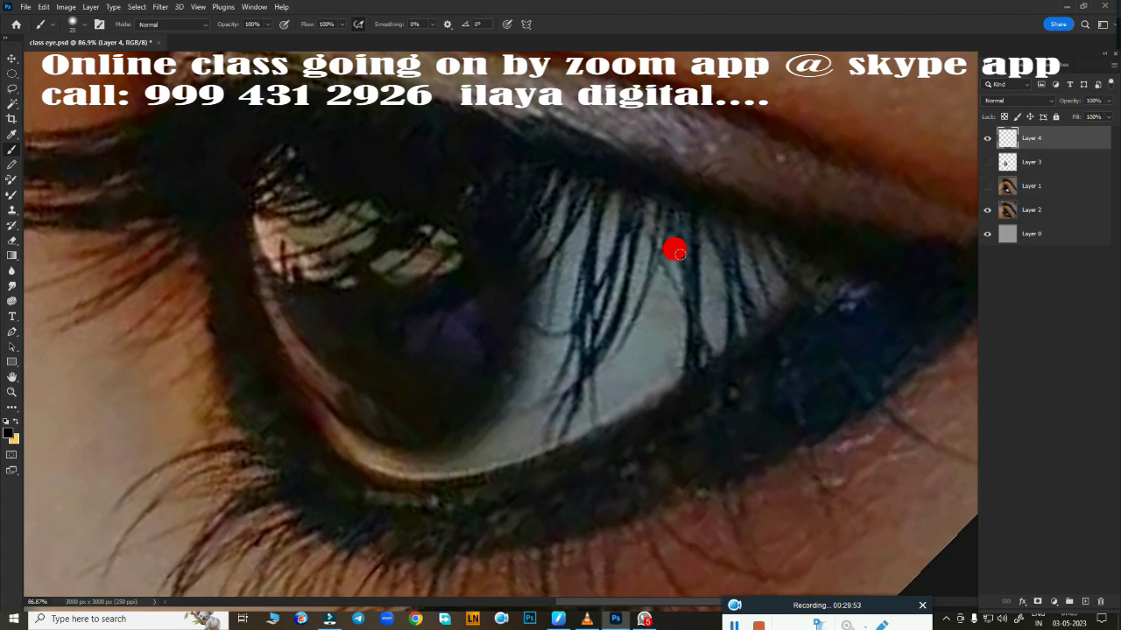
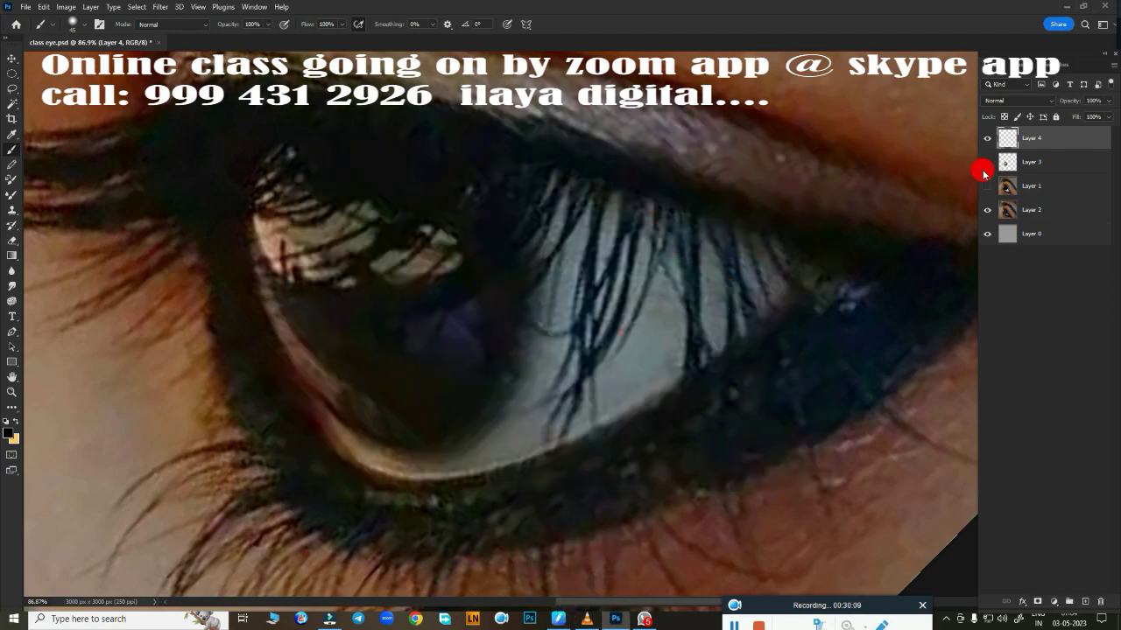
Step: Compare the painted eye against the photo, then replace Layer 4 with a fresh empty layer
left_click(985, 169)
left_click(984, 185)
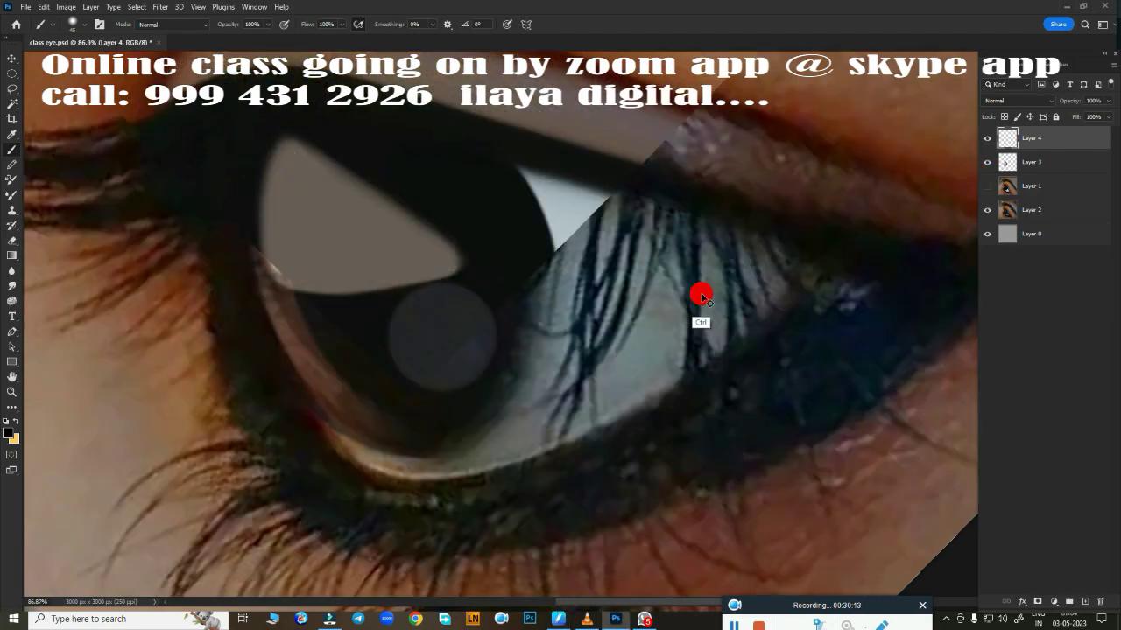
left_click(987, 186)
key("Delete")
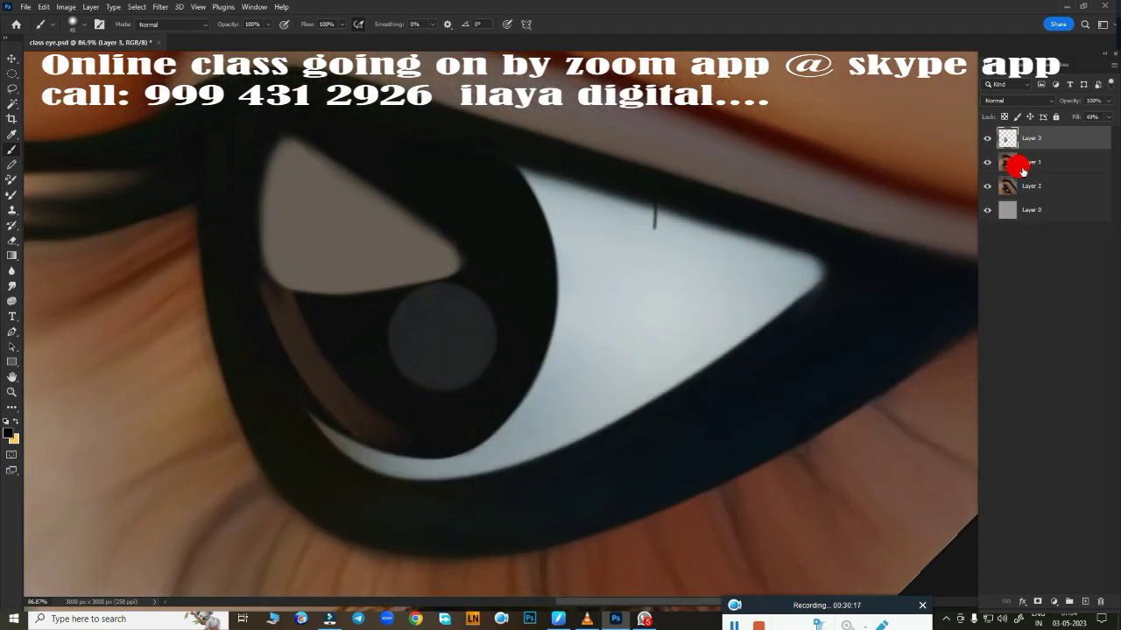
left_click(1077, 604)
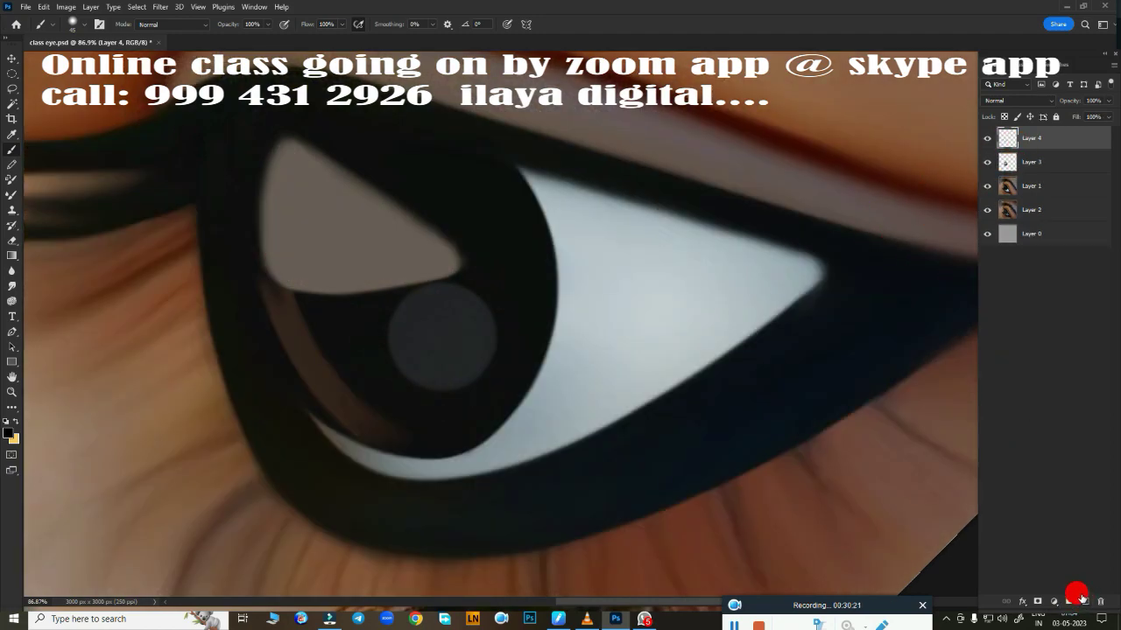
right_click(686, 308)
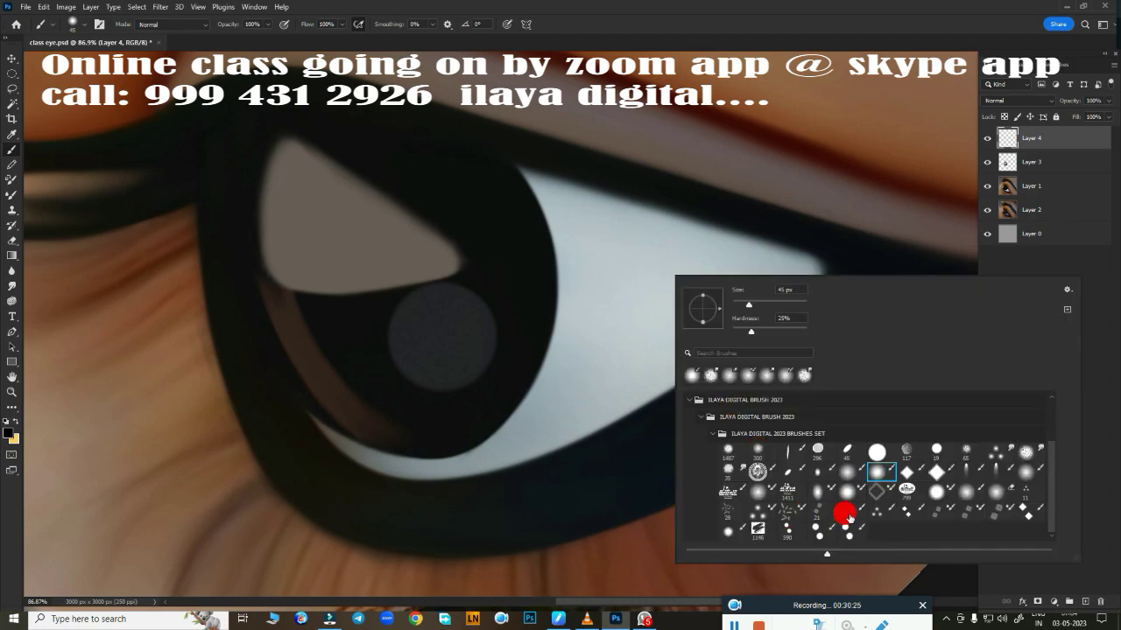
Step: Choose a lash-style brush and paint the first curved grey lashes on the eye white
left_click(882, 515)
key("Return")
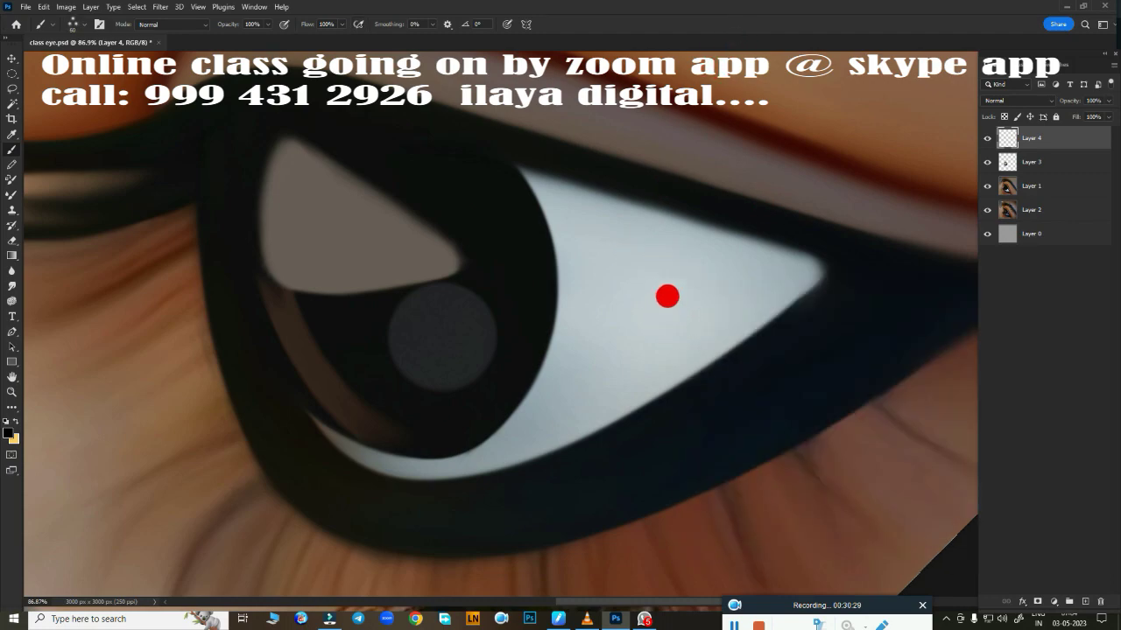
left_click_drag(744, 219, 693, 337)
left_click_drag(700, 223, 679, 297)
left_click_drag(720, 226, 692, 291)
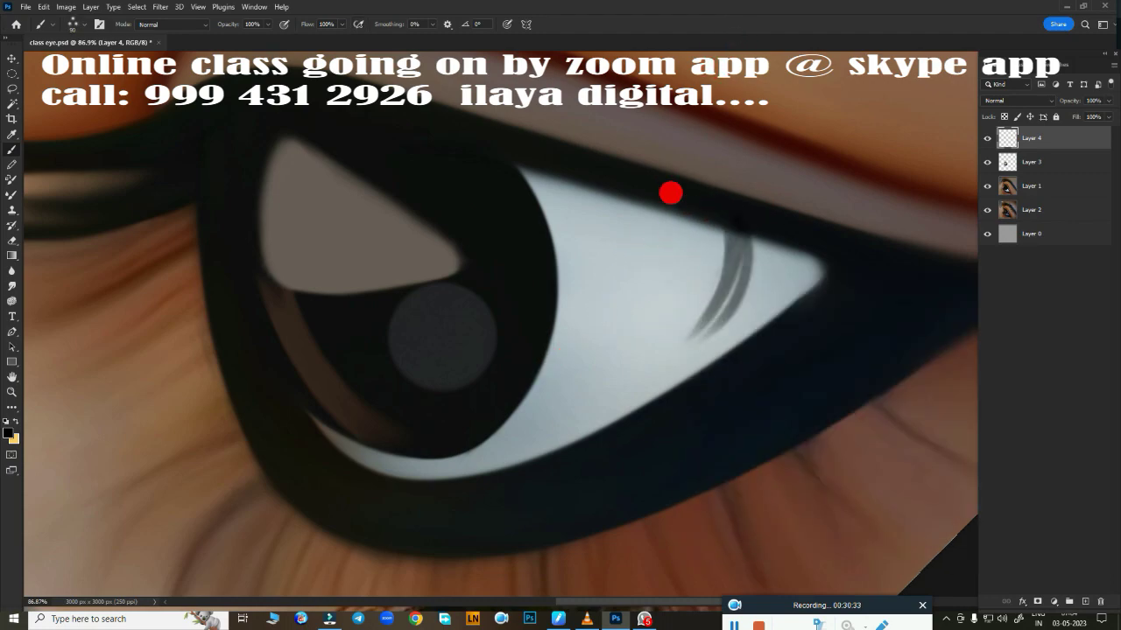
key("ctrl+z")
left_click_drag(758, 223, 705, 332)
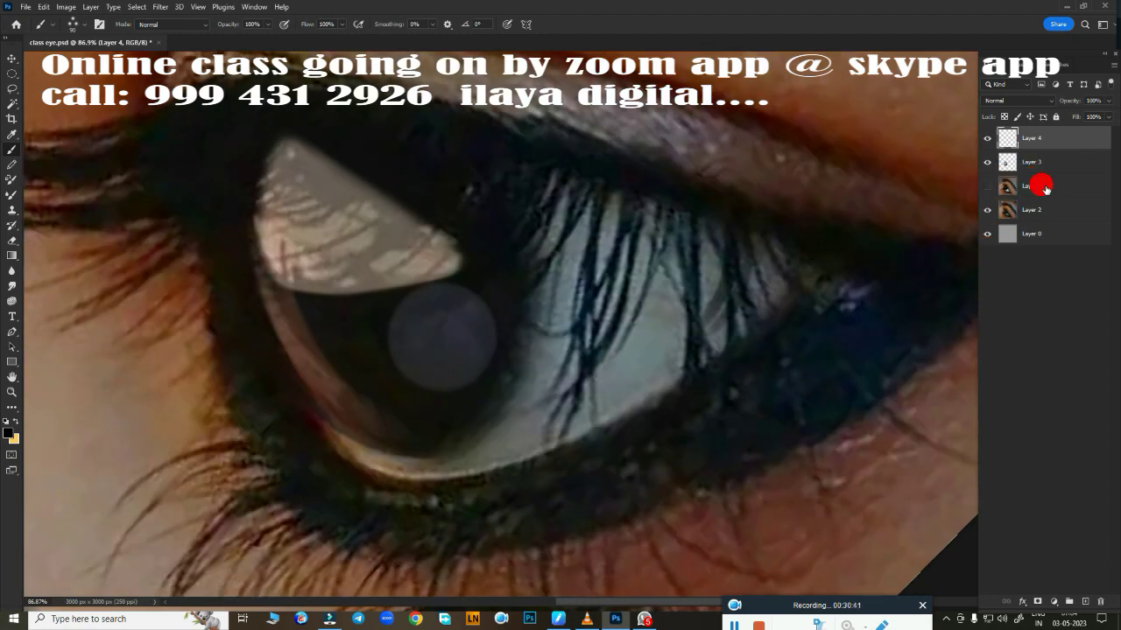
Step: Lower Layer 1's fill to 47% to reveal the photo lashes, then return to Layer 4
left_click(1033, 185)
left_click(1108, 116)
mouse_move(1108, 131)
left_mouse_down()
mouse_move(1082, 131)
mouse_move(726, 340)
left_mouse_up()
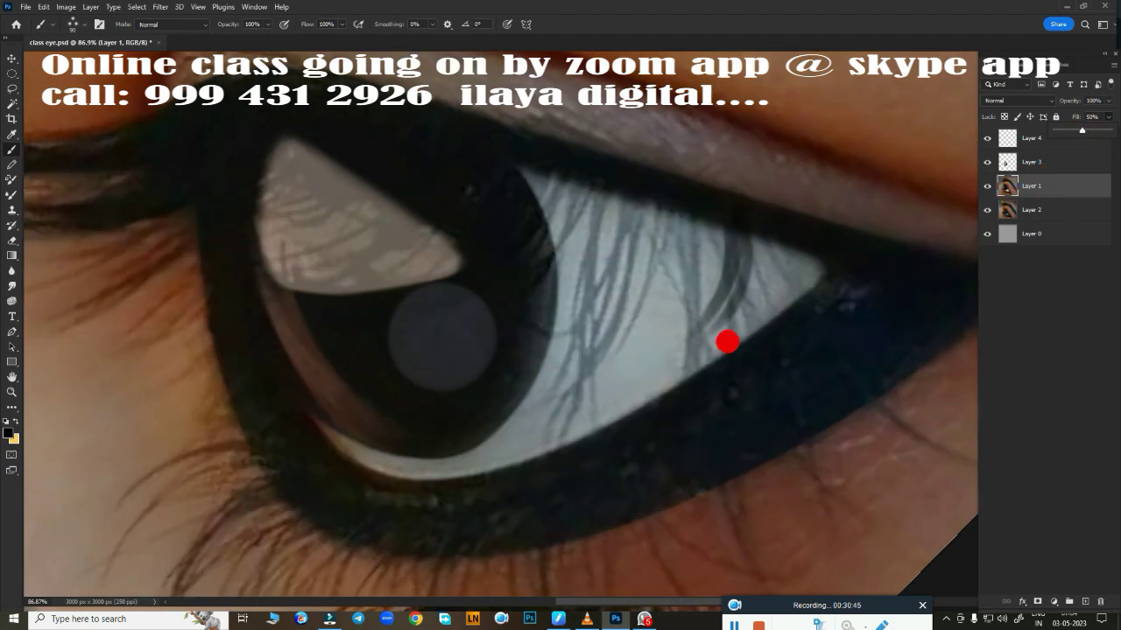
left_click(1044, 138)
key("ctrl+z")
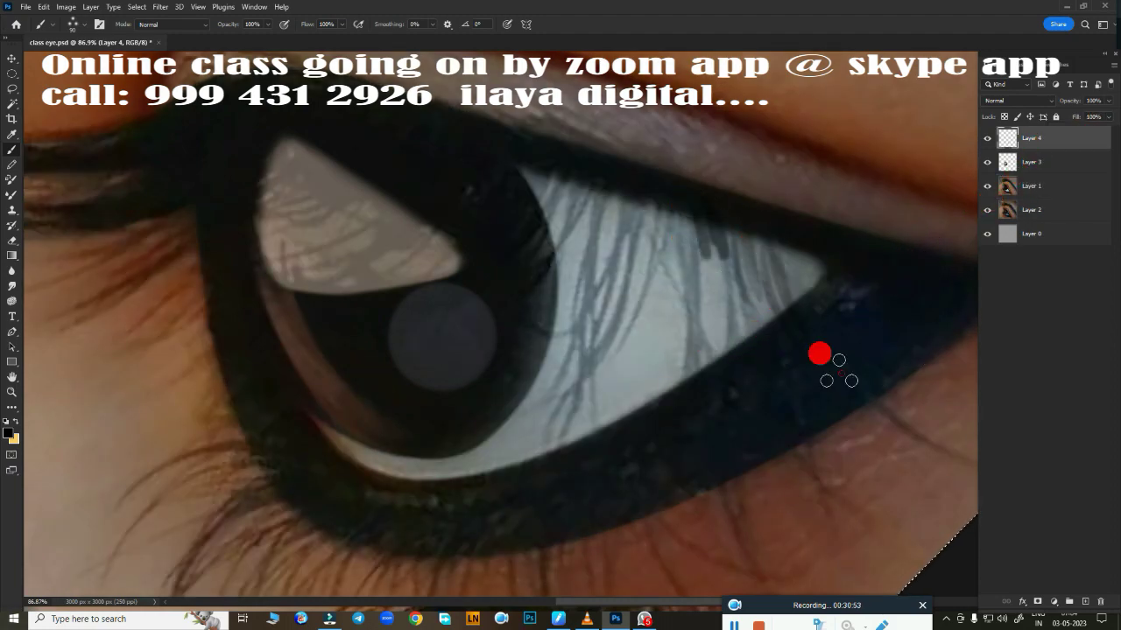
Step: Paint grey lash strokes over the eye white and across the iris highlight, undoing the last few
left_click_drag(716, 376, 703, 201)
left_click_drag(665, 315, 646, 193)
left_click_drag(636, 354, 612, 197)
left_click_drag(683, 336, 666, 198)
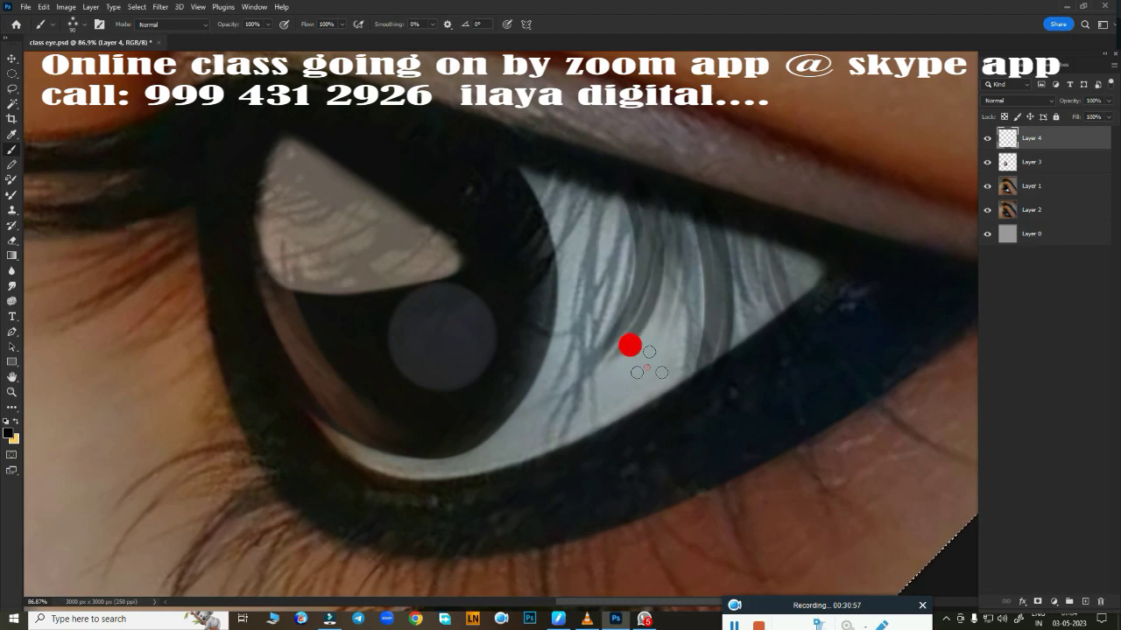
mouse_move(569, 442)
left_mouse_down()
mouse_move(604, 197)
mouse_move(531, 277)
left_mouse_up()
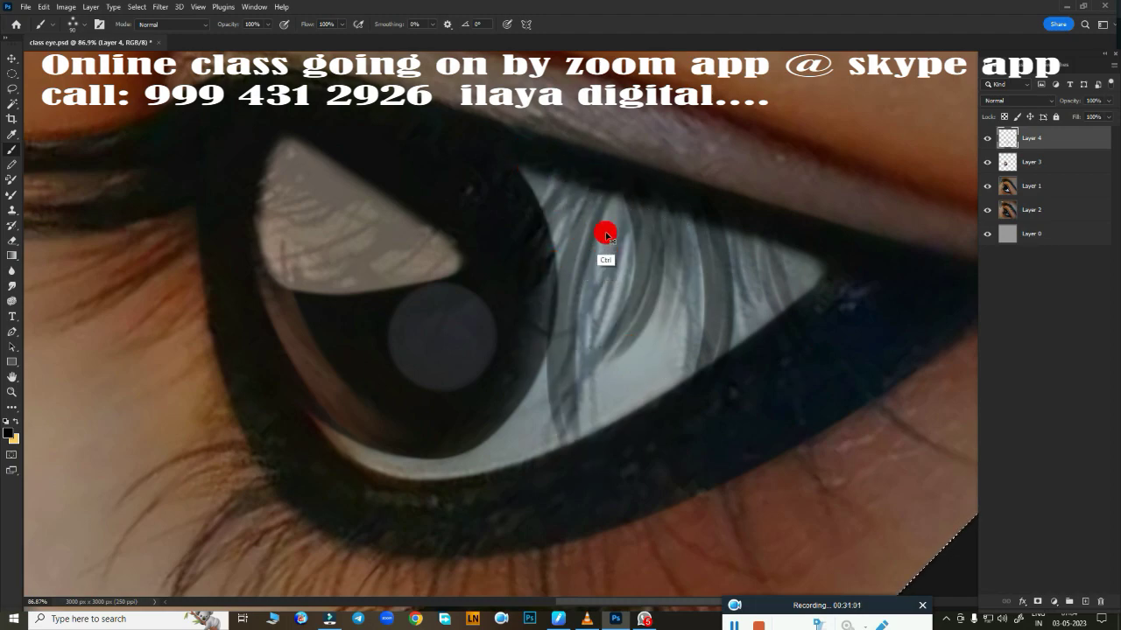
left_click_drag(604, 235, 389, 110)
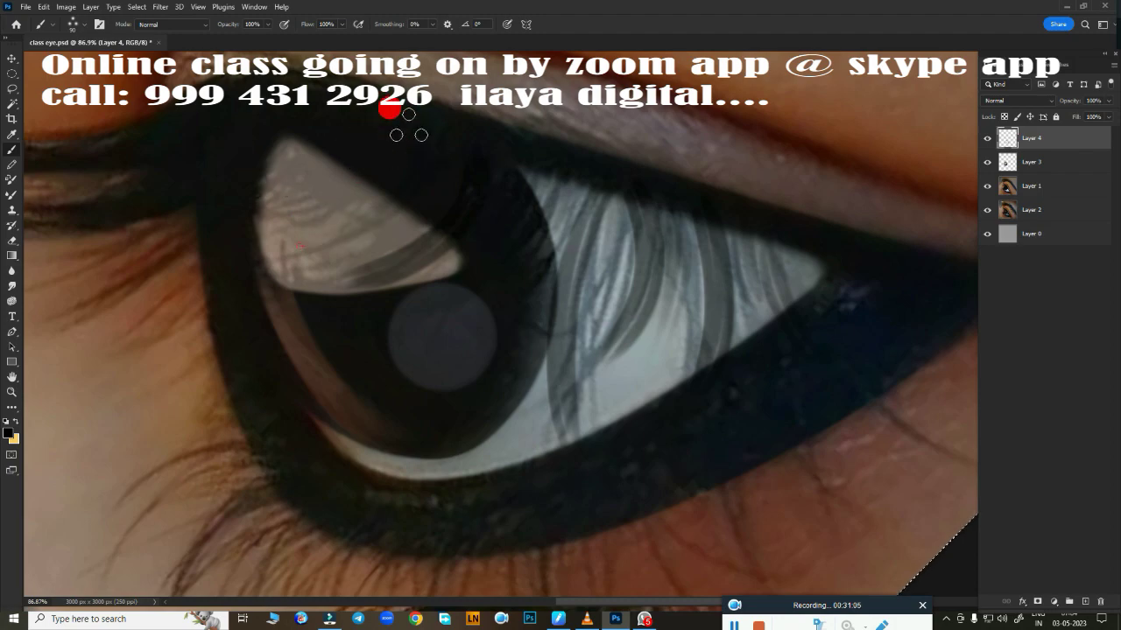
left_click_drag(245, 172, 513, 319)
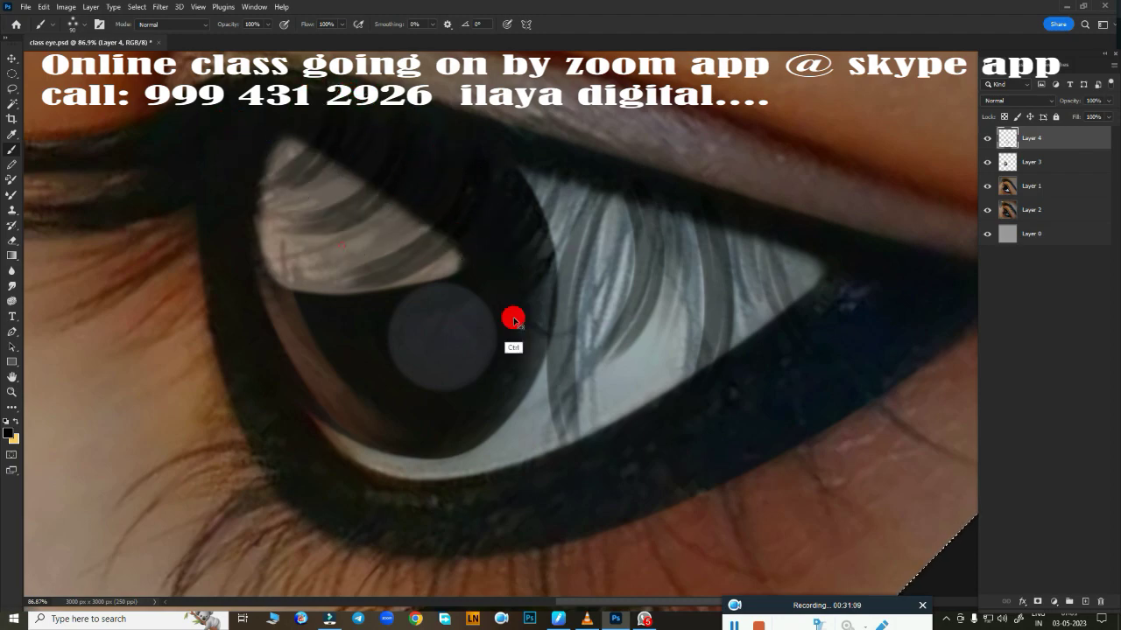
key("ctrl+z")
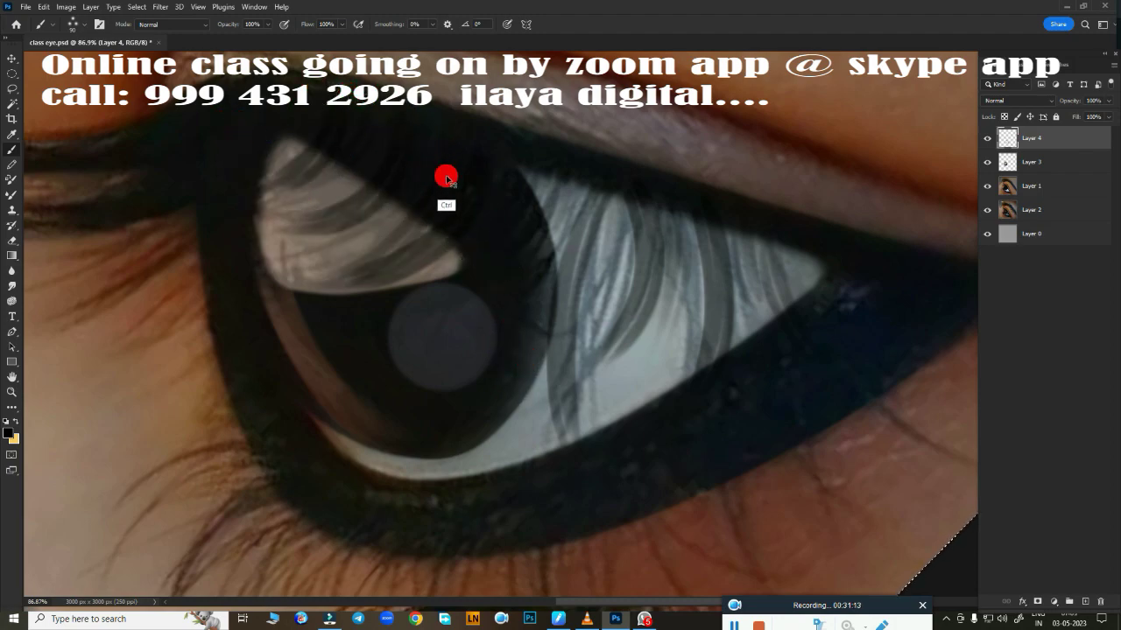
key("ctrl+z")
key("ctrl+z")
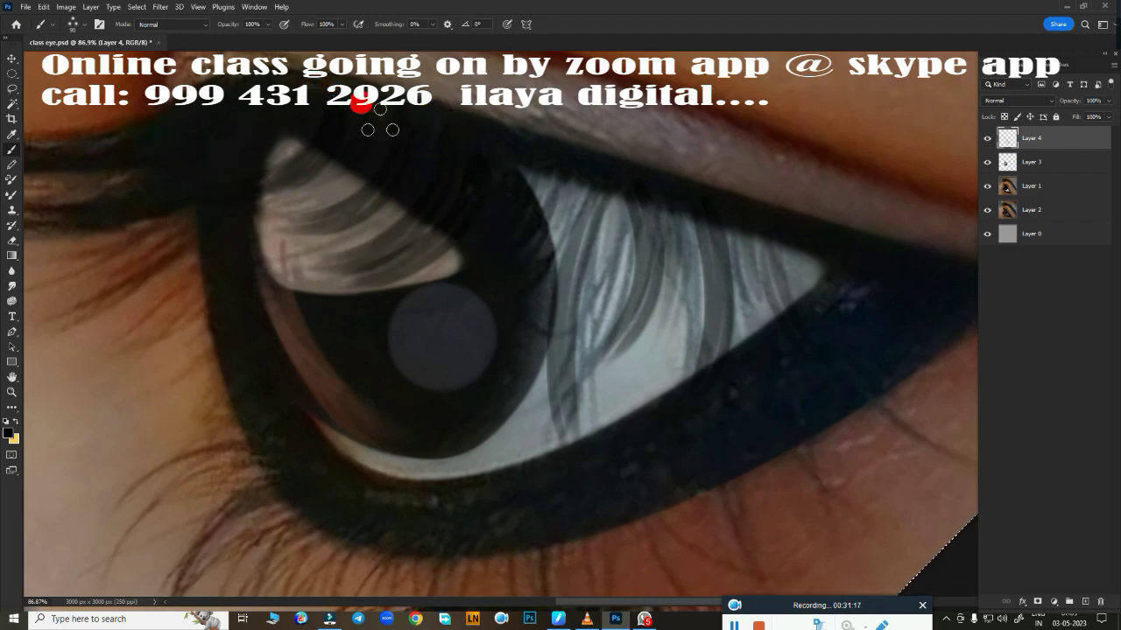
key("ctrl+z")
key("ctrl+z")
key("ctrl+z")
key("ctrl+z")
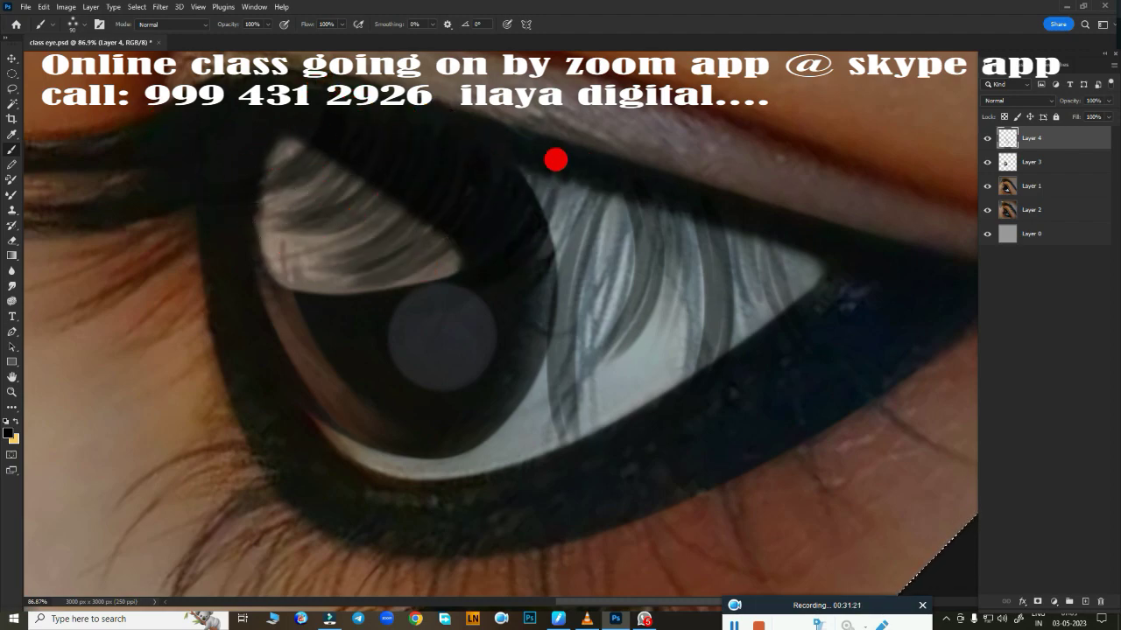
Step: Add four more grey lashes across the eye white and hide Layer 1 to check
left_click_drag(555, 160, 538, 297)
left_click_drag(586, 175, 565, 327)
left_click_drag(648, 205, 630, 332)
left_click_drag(685, 195, 735, 306)
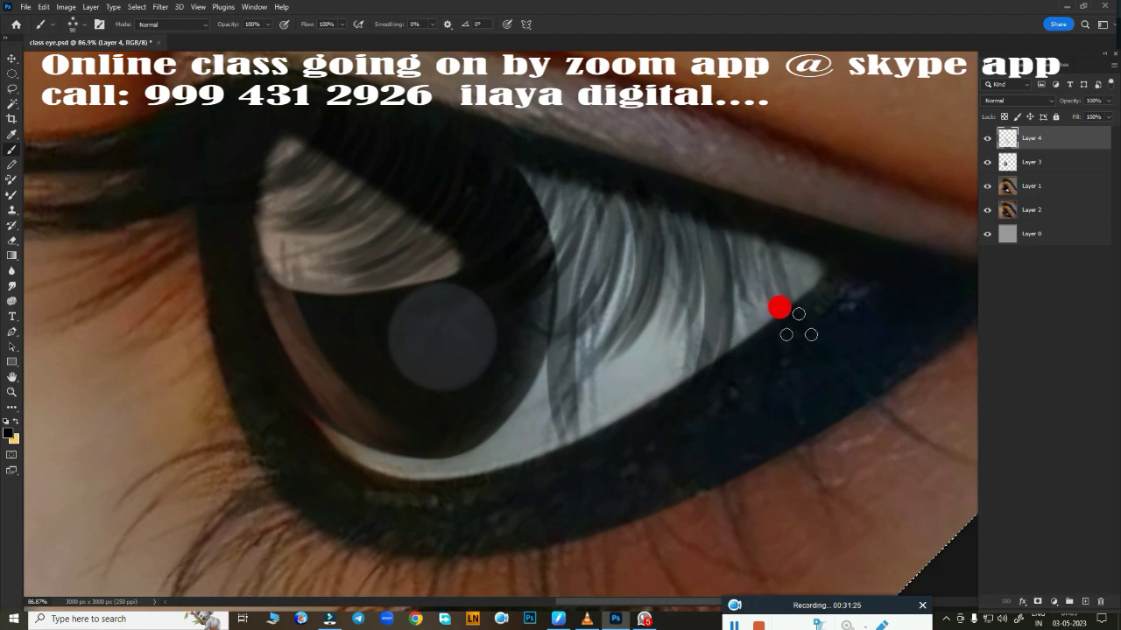
left_click(987, 186)
Step: Toggle Layer 1 and Layer 4 visibility to review the lashes, keeping Layer 4 active
left_click(1051, 186)
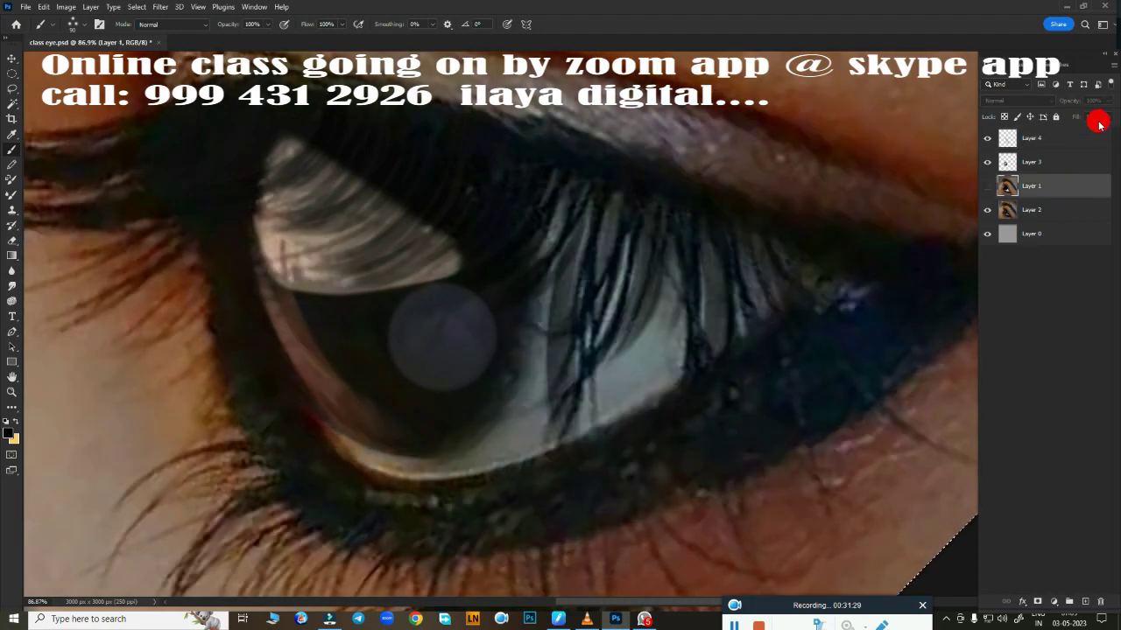
left_click(987, 186)
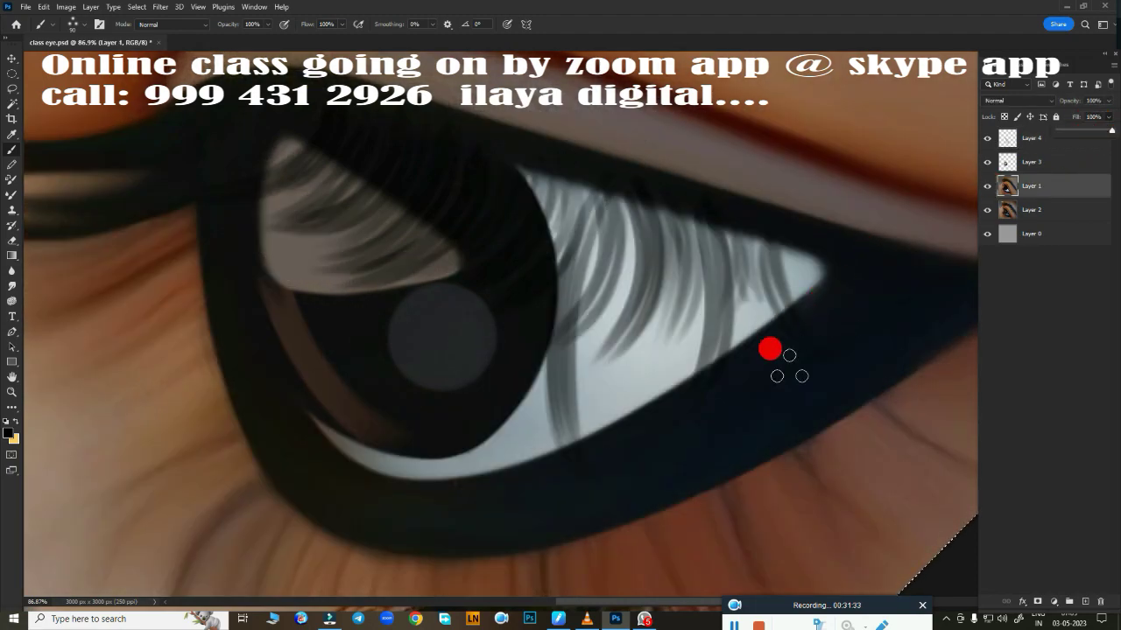
scroll(690, 390, "down", 5)
scroll(863, 393, "up", 5)
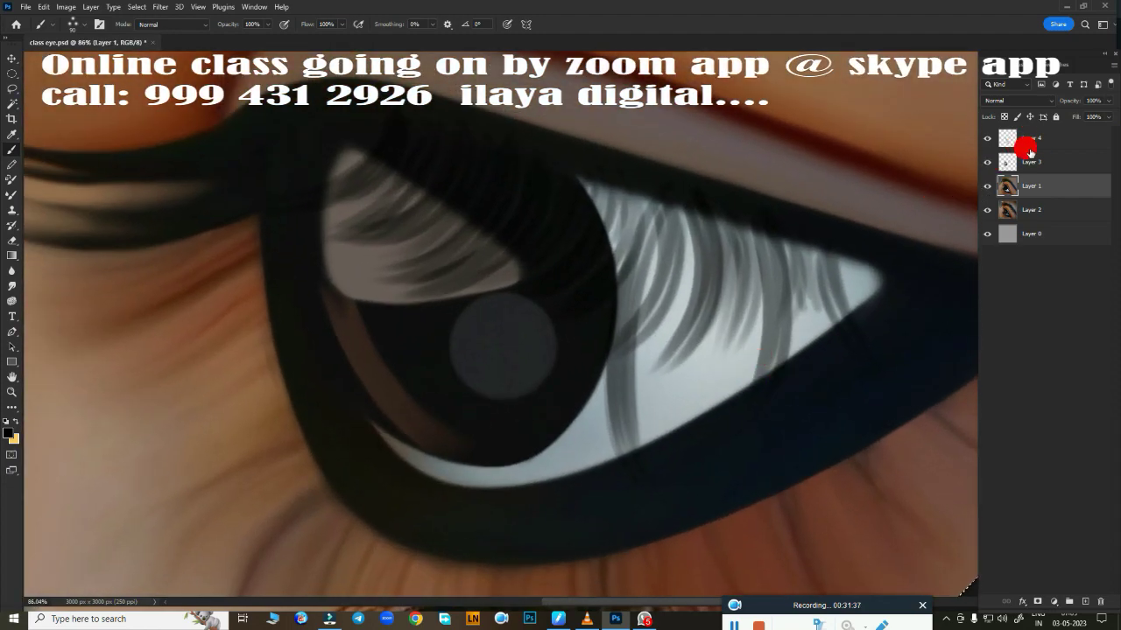
left_click(1029, 149)
left_click(987, 187)
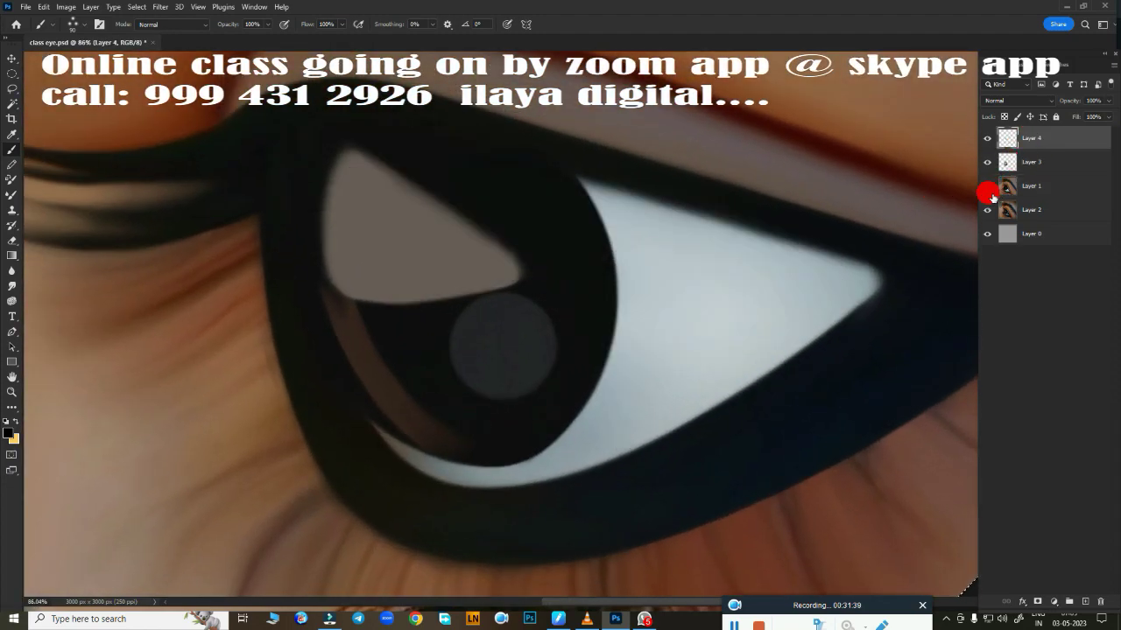
left_click(987, 138)
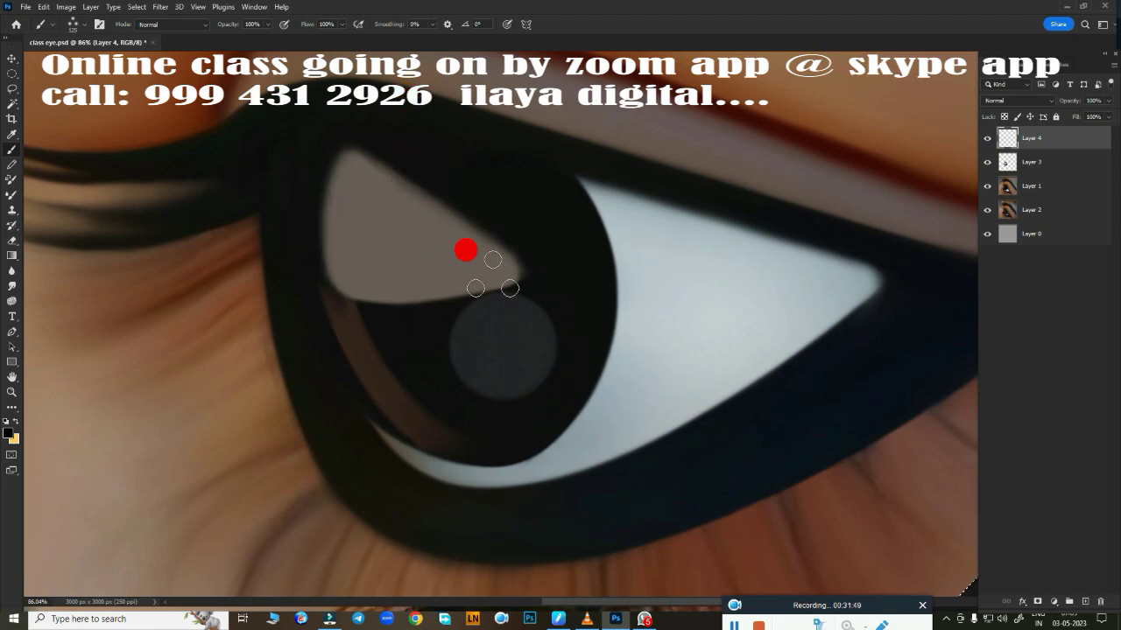
Step: Switch to a different brush, test a stroke on the iris highlight, and undo it
right_click(497, 276)
left_click(665, 31)
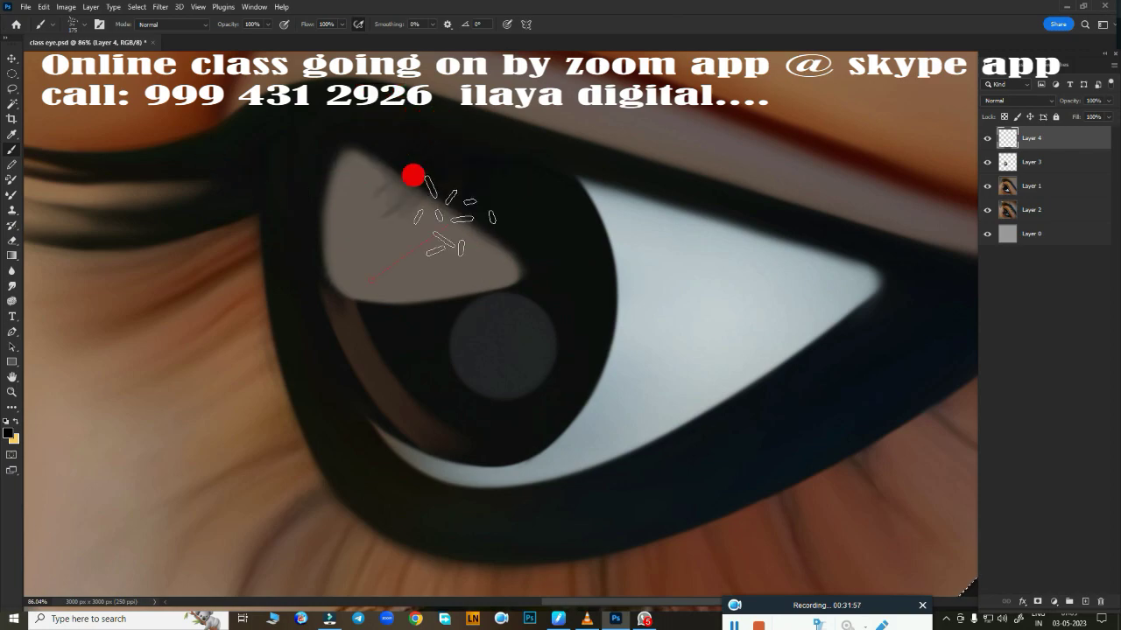
mouse_move(412, 175)
left_mouse_down()
mouse_move(310, 243)
mouse_move(473, 241)
left_mouse_up()
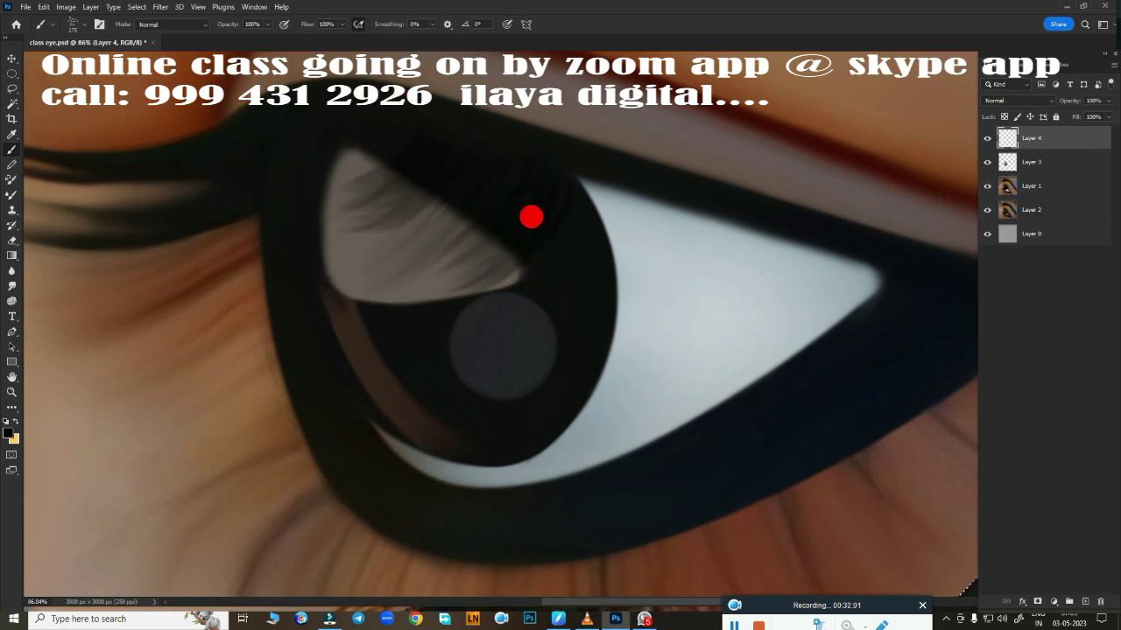
key("ctrl+z")
key("ctrl+z")
right_click(560, 297)
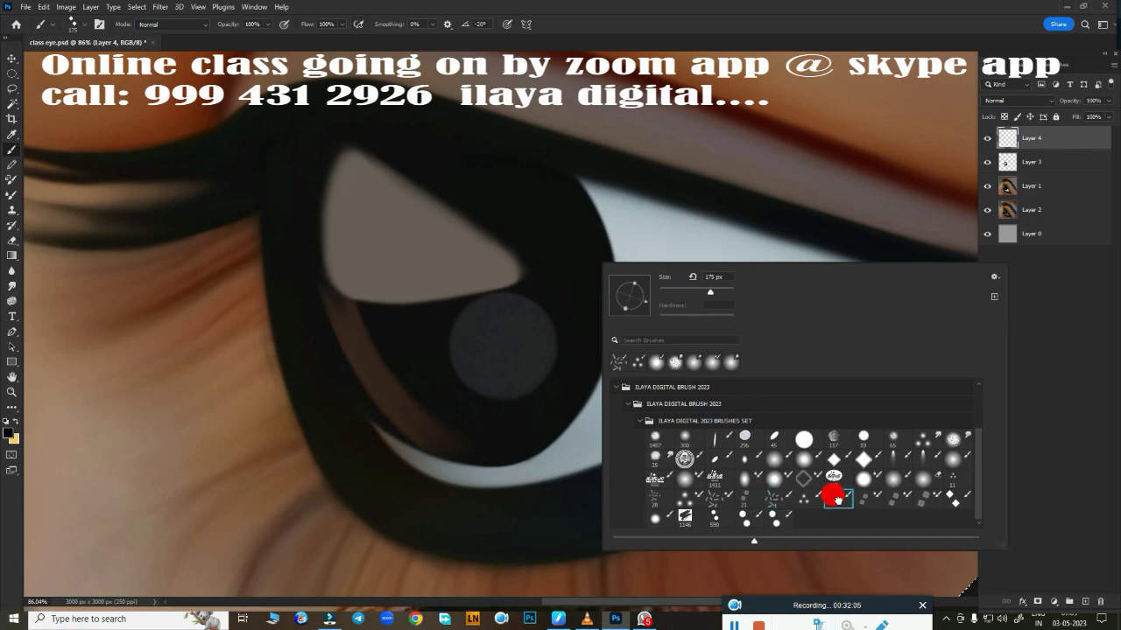
Step: Try two other brushes, then lower Layer 1's fill to about 52% to see the photo lashes
left_click(726, 35)
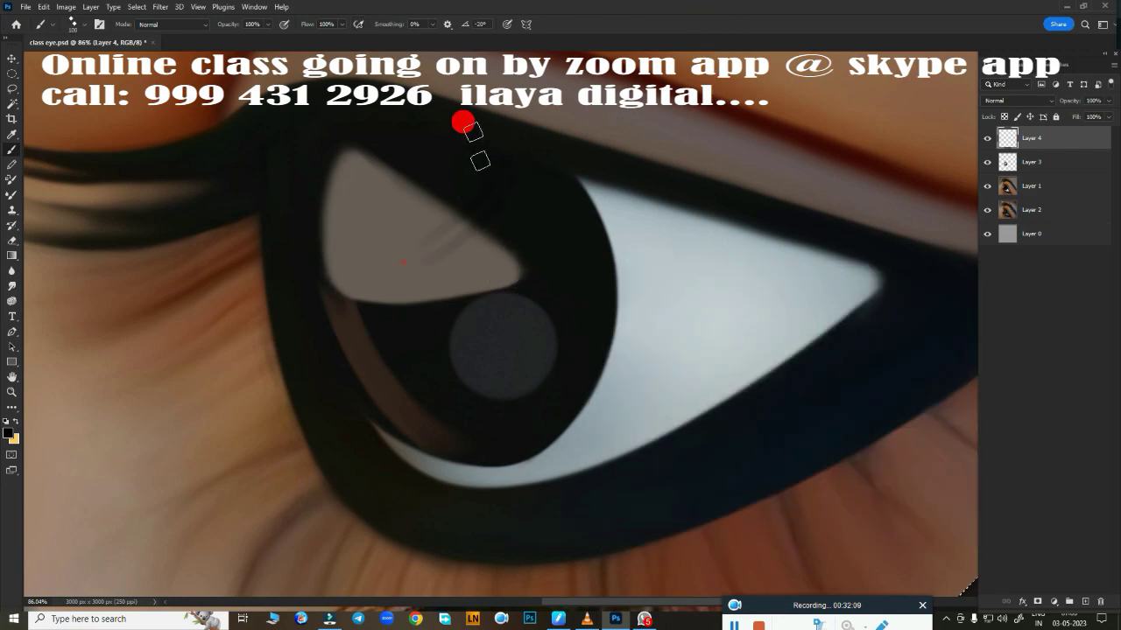
right_click(608, 309)
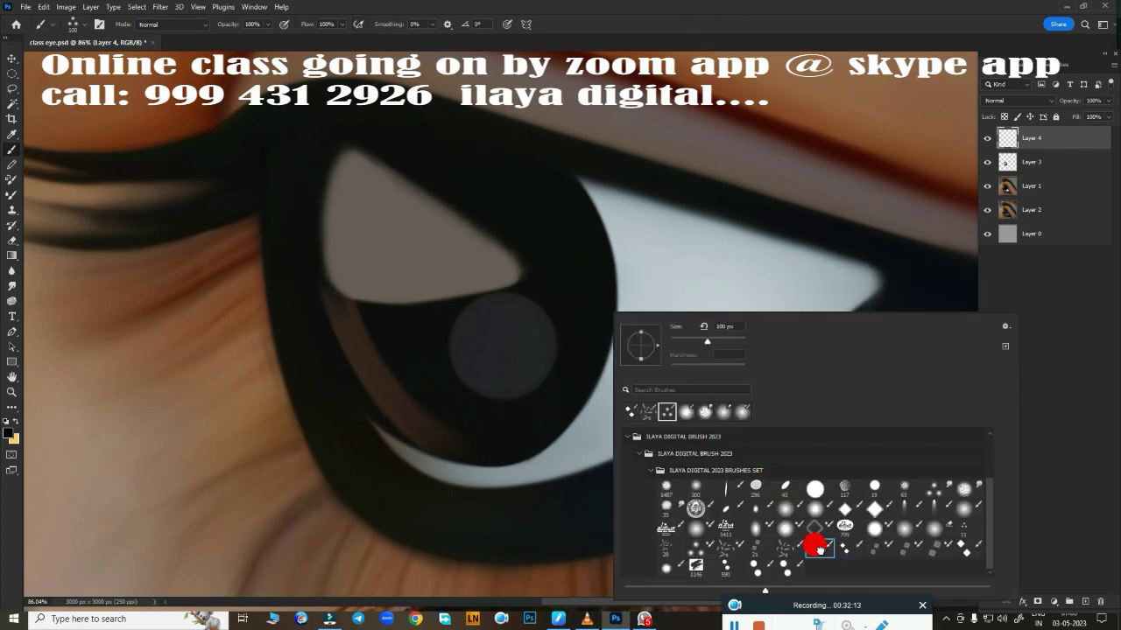
left_click(669, 25)
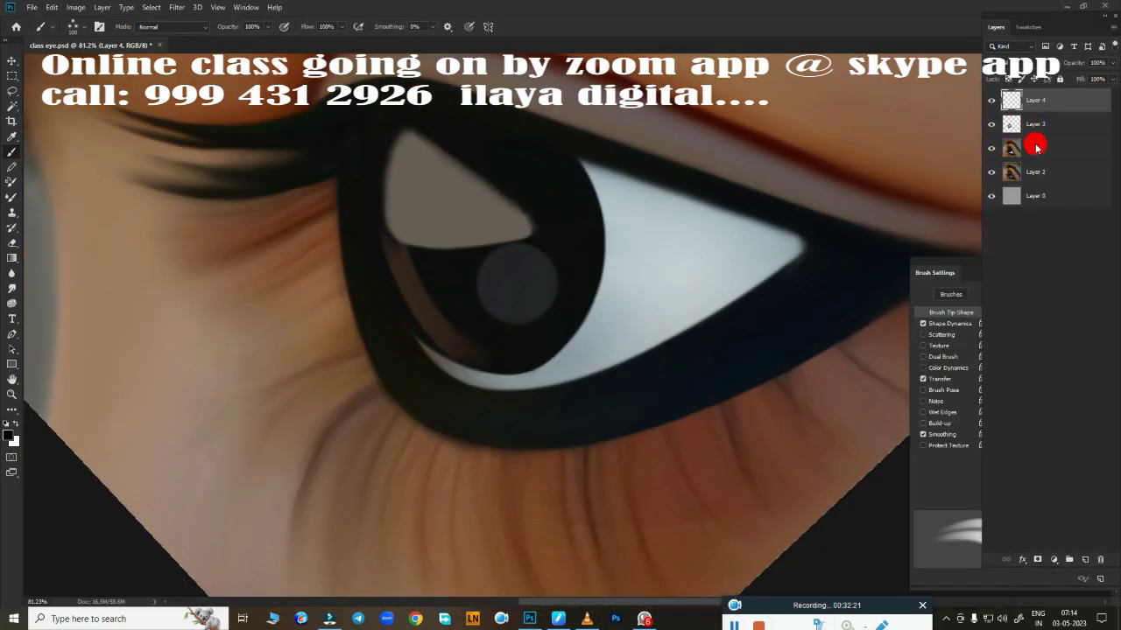
left_click(1050, 147)
left_click_drag(1103, 98, 1086, 101)
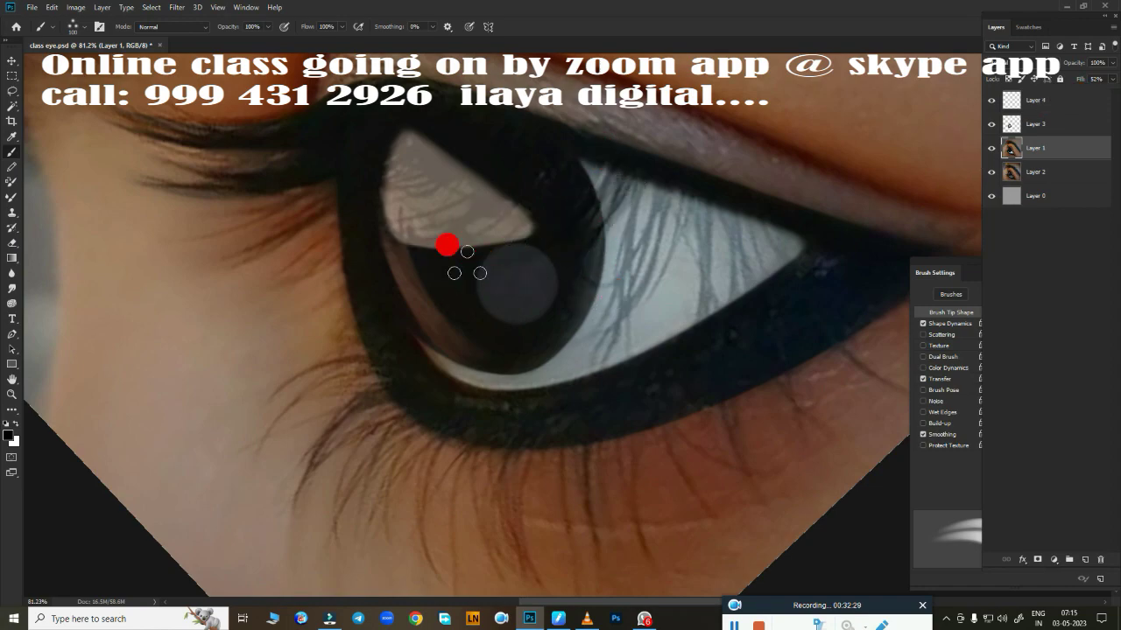
mouse_move(599, 154)
left_mouse_down()
mouse_move(644, 220)
mouse_move(674, 205)
mouse_move(736, 218)
mouse_move(735, 290)
mouse_move(550, 179)
left_mouse_up()
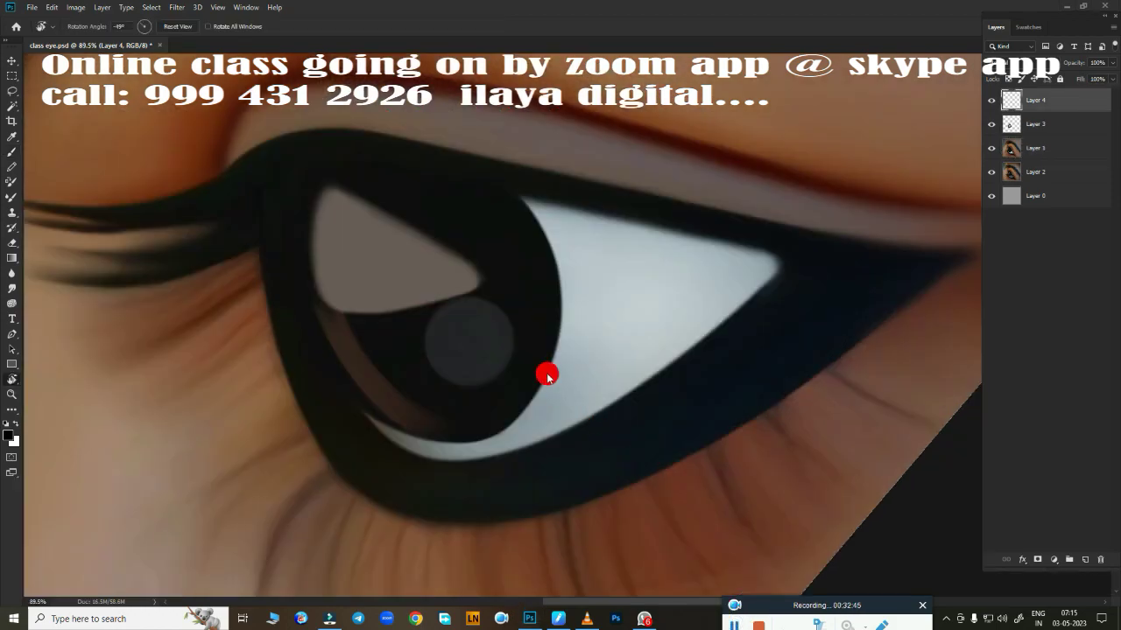
Step: Return to the Brush, set Layer 1's fill to about half, and reselect Layer 4
left_click_drag(549, 372, 520, 355)
key("b")
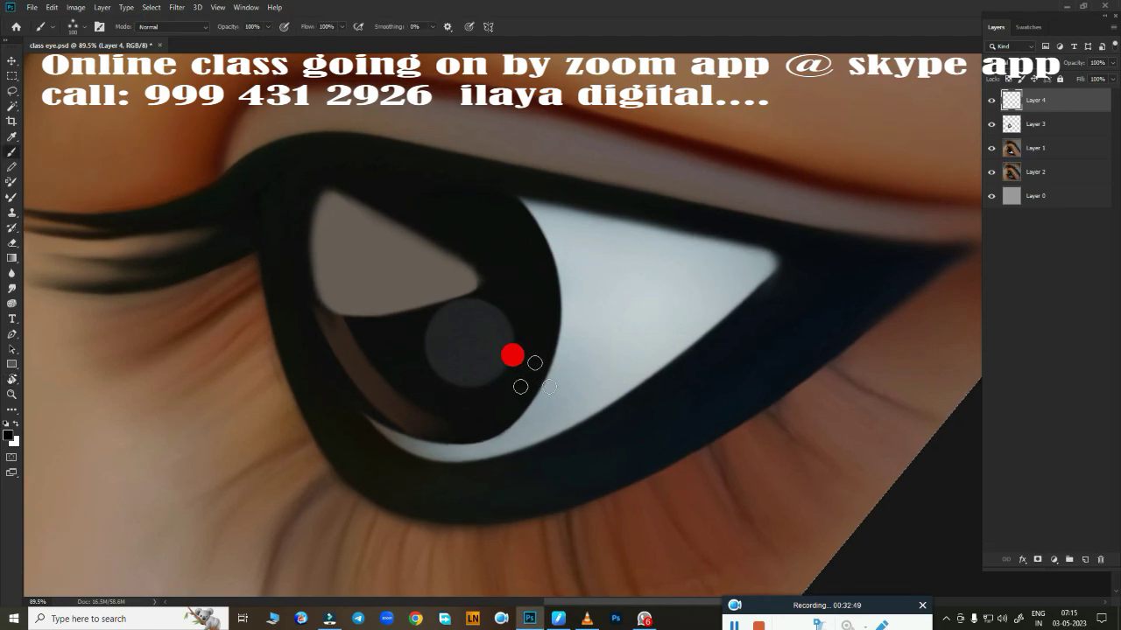
left_click(1046, 148)
left_click_drag(1093, 97, 1083, 97)
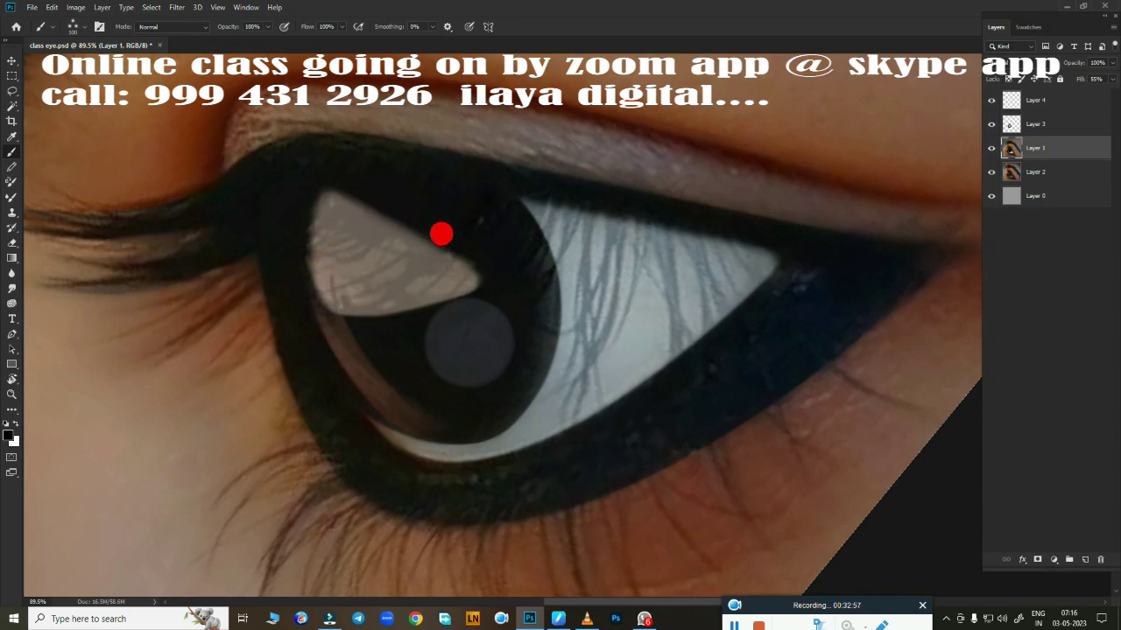
key("ctrl+z")
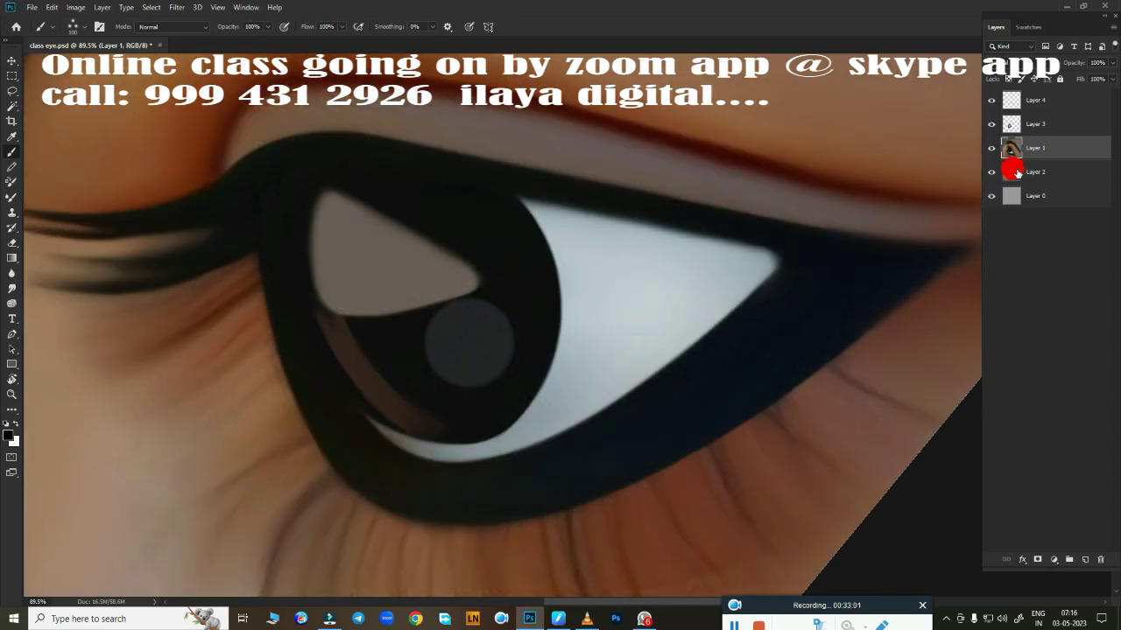
left_click_drag(1105, 88, 1083, 98)
left_click(1043, 101)
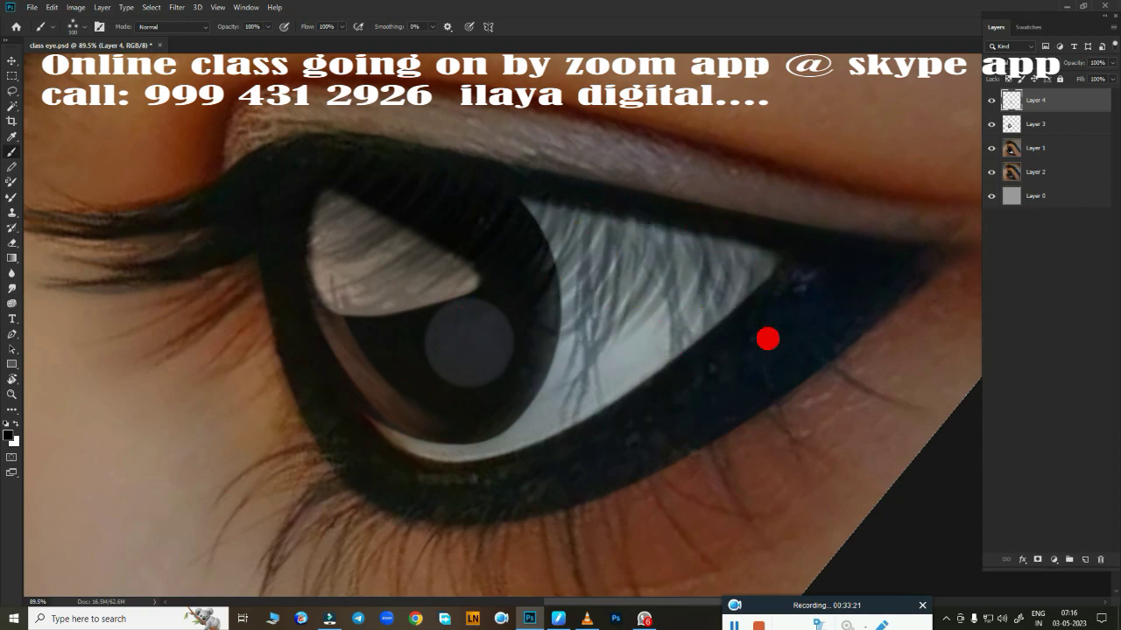
Step: Paint dark lower eyelashes fanning from the lower lid toward the cheek
scroll(482, 295, "left", 3)
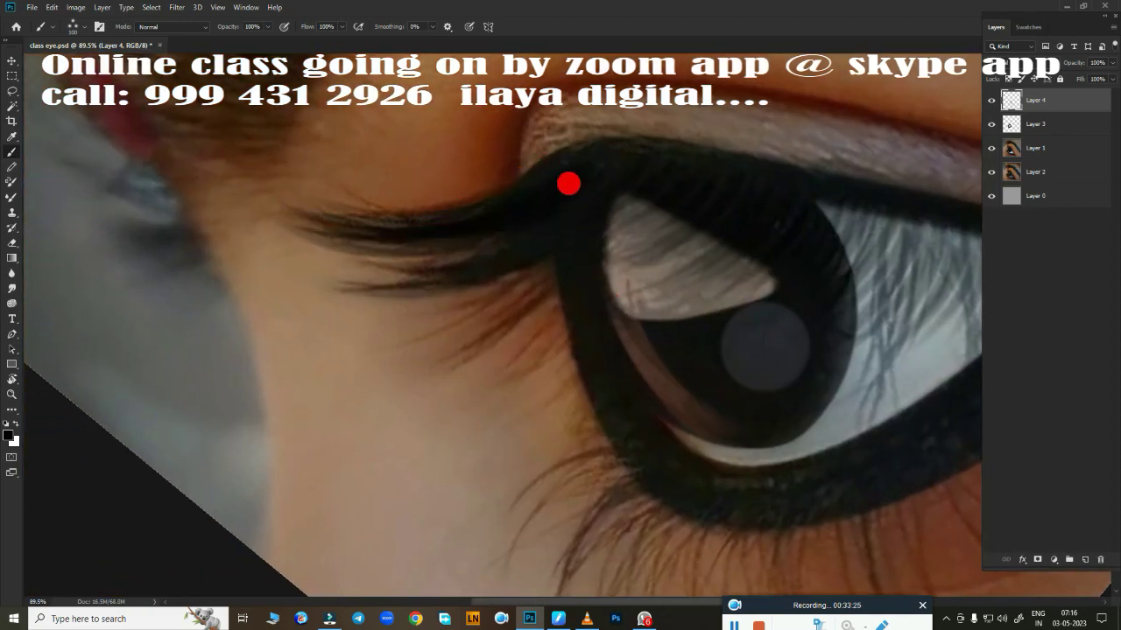
scroll(581, 232, "down", 1)
scroll(581, 232, "down", 1)
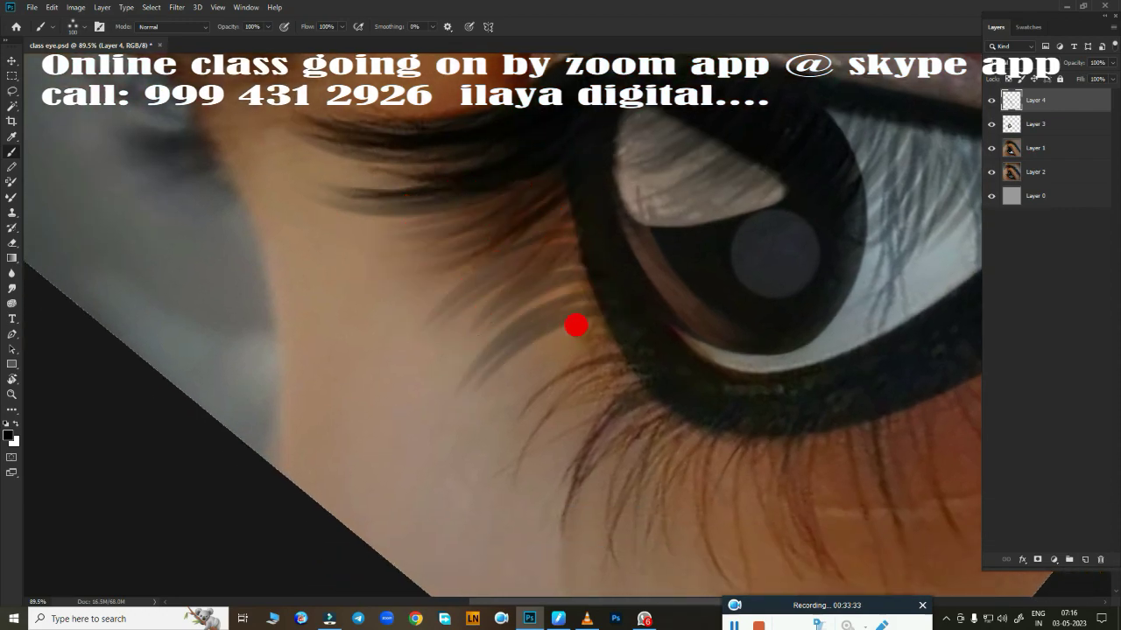
scroll(575, 325, "down", 1)
scroll(595, 301, "down", 2)
mouse_move(577, 217)
left_mouse_down()
mouse_move(523, 343)
mouse_move(509, 348)
left_mouse_up()
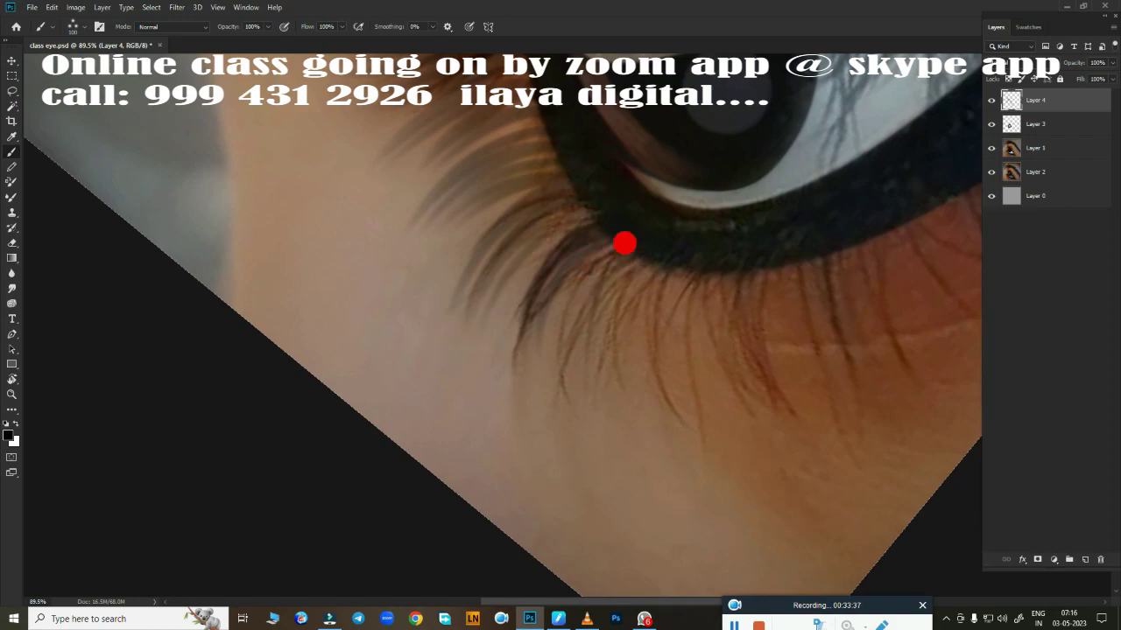
mouse_move(623, 242)
left_mouse_down()
mouse_move(611, 341)
mouse_move(648, 411)
left_mouse_up()
left_click_drag(672, 255, 704, 402)
left_click_drag(682, 446, 652, 302)
Step: Add more dark lashes along the lower lash line, then zoom out and select Layer 1
scroll(543, 411, "right", 3)
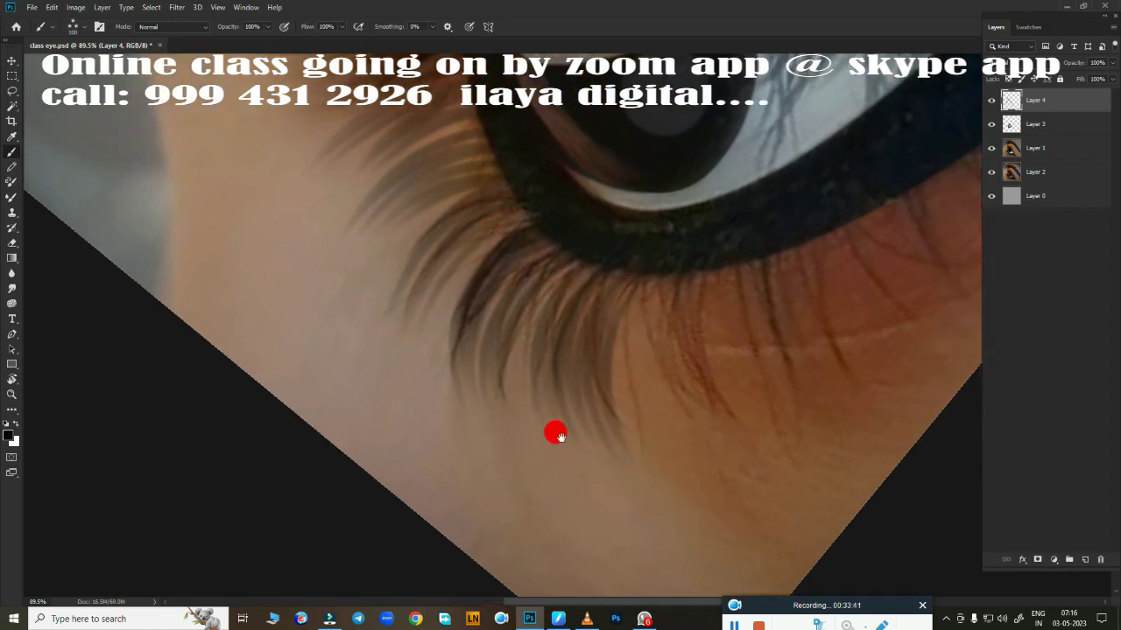
scroll(438, 403, "right", 3)
left_click_drag(416, 267, 451, 429)
left_click_drag(434, 296, 498, 438)
left_click_drag(494, 289, 568, 421)
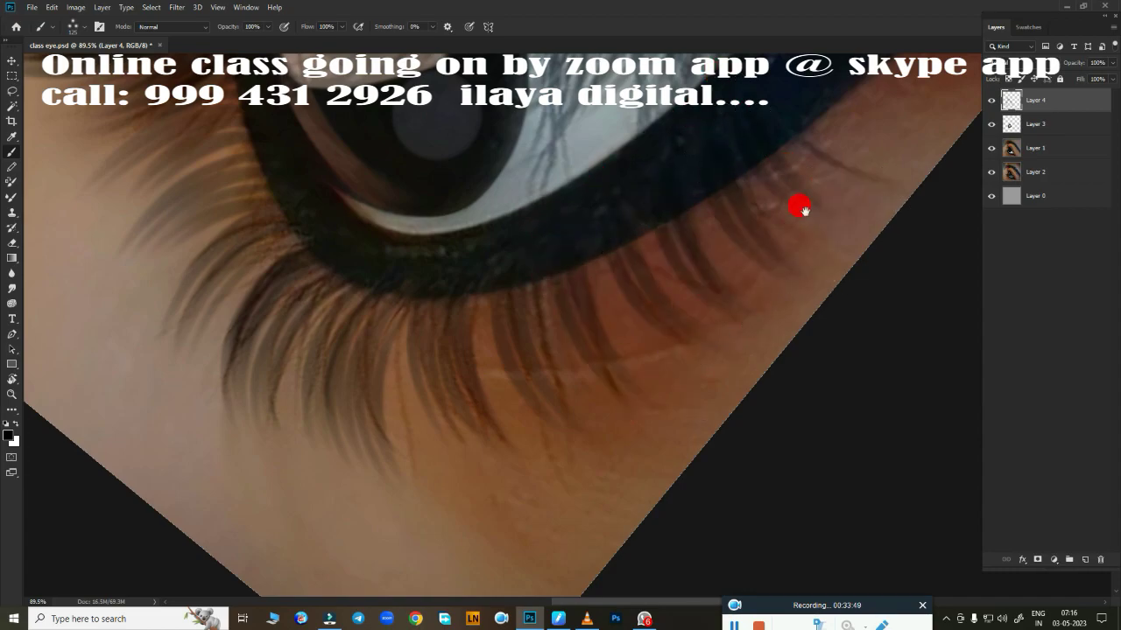
scroll(700, 207, "up", 2)
scroll(626, 208, "right", 2)
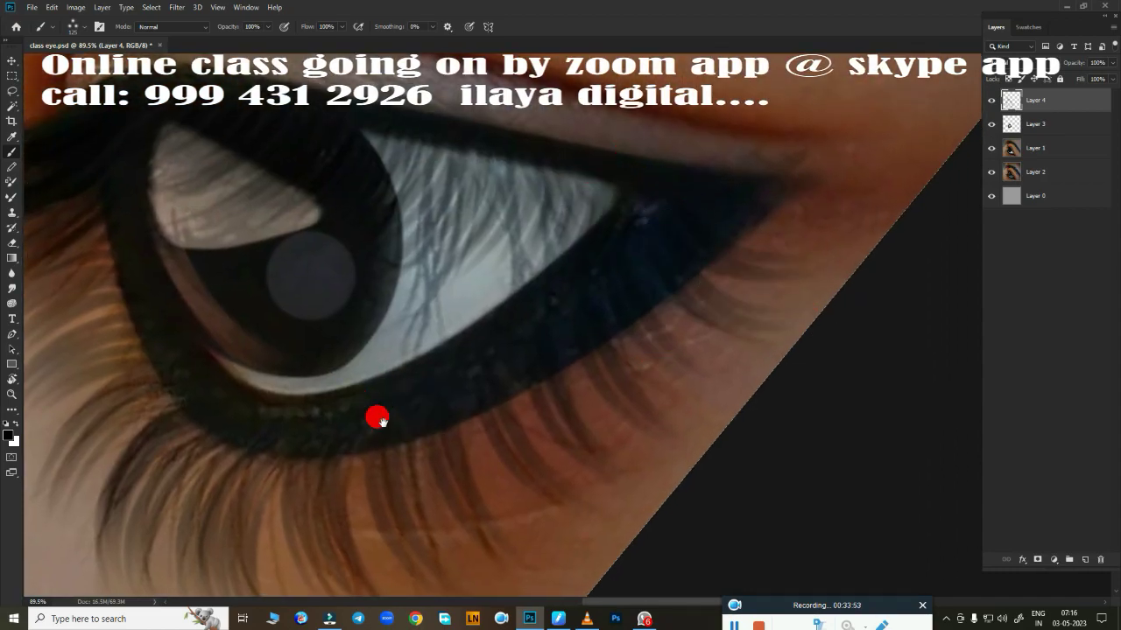
left_click_drag(422, 352, 708, 279)
scroll(708, 280, "down", 5)
left_click(1033, 147)
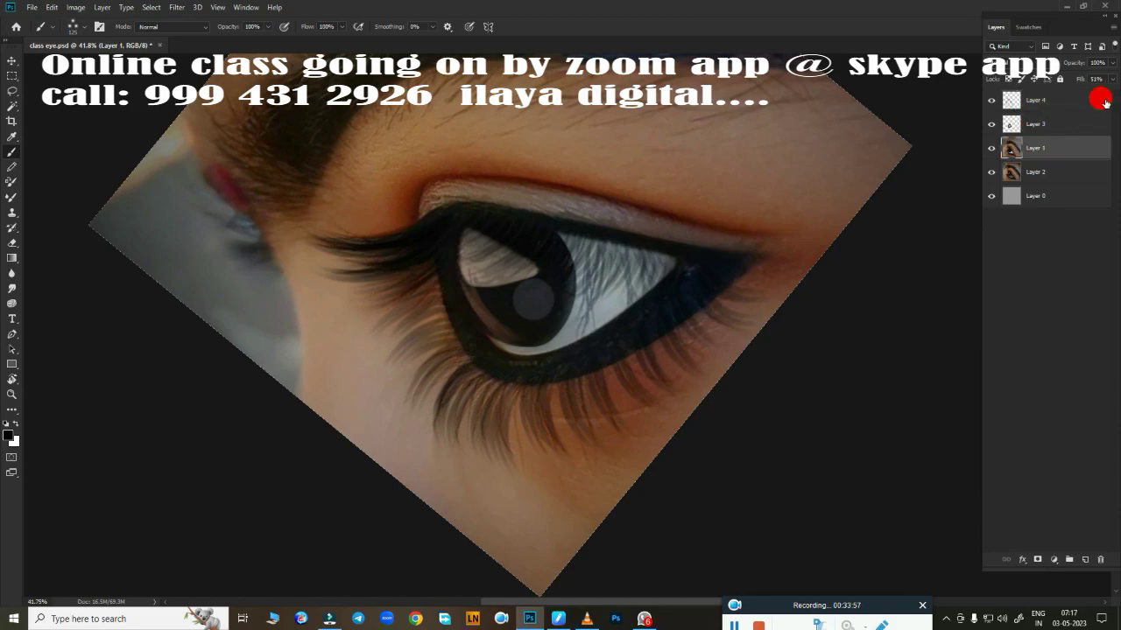
scroll(665, 357, "down", 3)
Step: Zoom in to 165% and pick a thin brush preset for the lashes
scroll(671, 371, "up", 3)
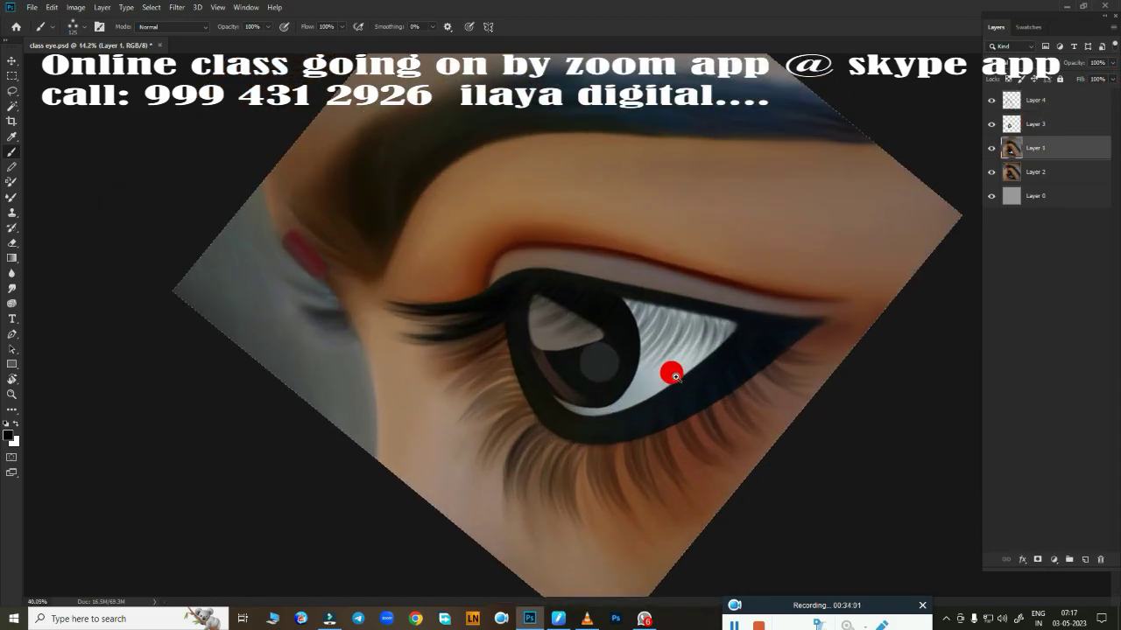
scroll(551, 317, "up", 2)
scroll(551, 317, "up", 2)
scroll(637, 321, "up", 1)
right_click(694, 316)
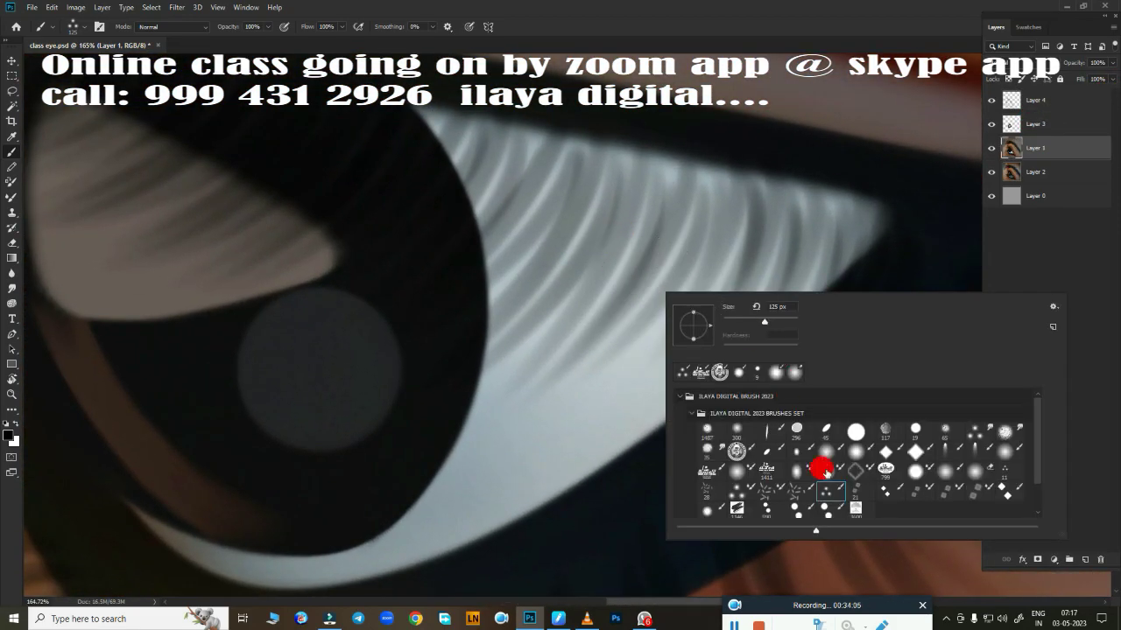
left_click(655, 57)
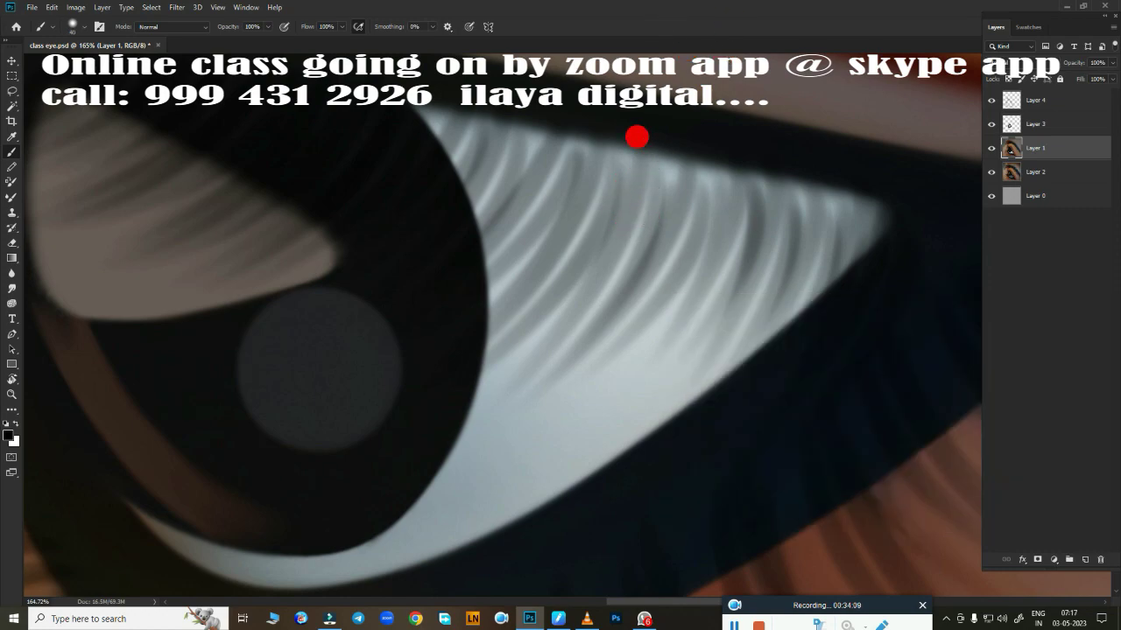
left_click_drag(637, 136, 608, 259)
Step: Adjust the pen tablet pressure curve and enlarge the brush from 50 to 70
key("z")
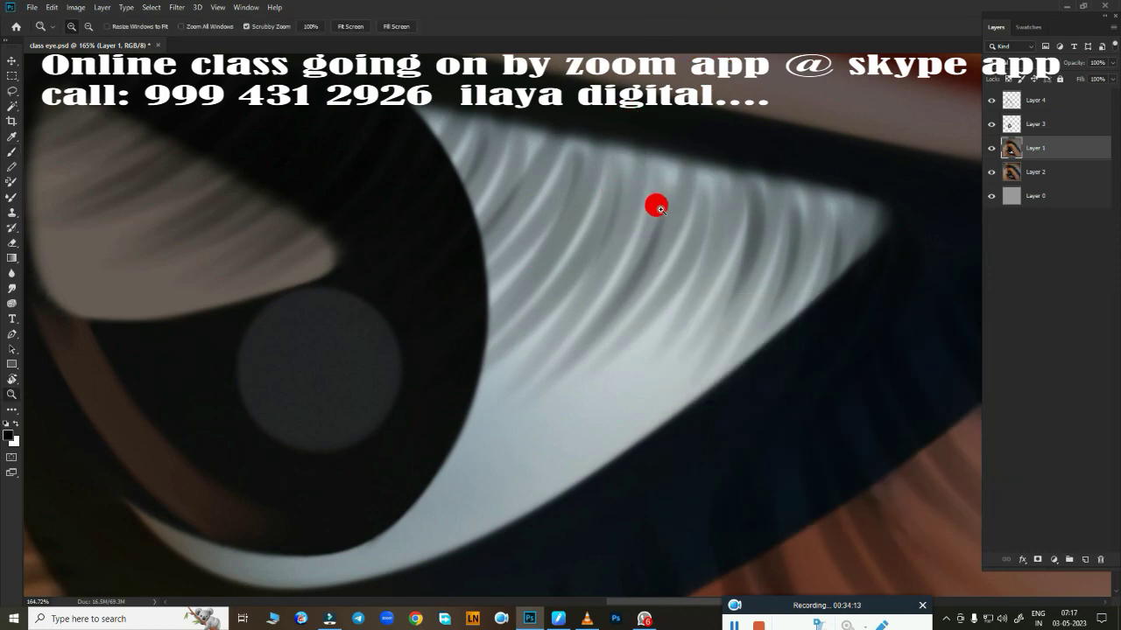
key("b")
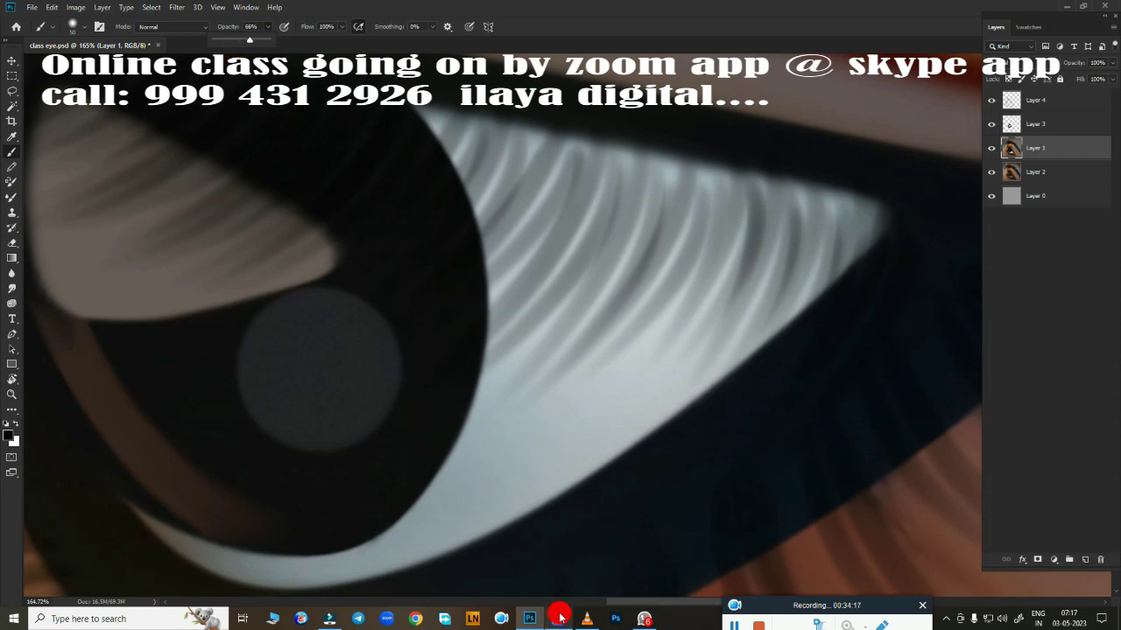
left_click(559, 618)
left_click(545, 345)
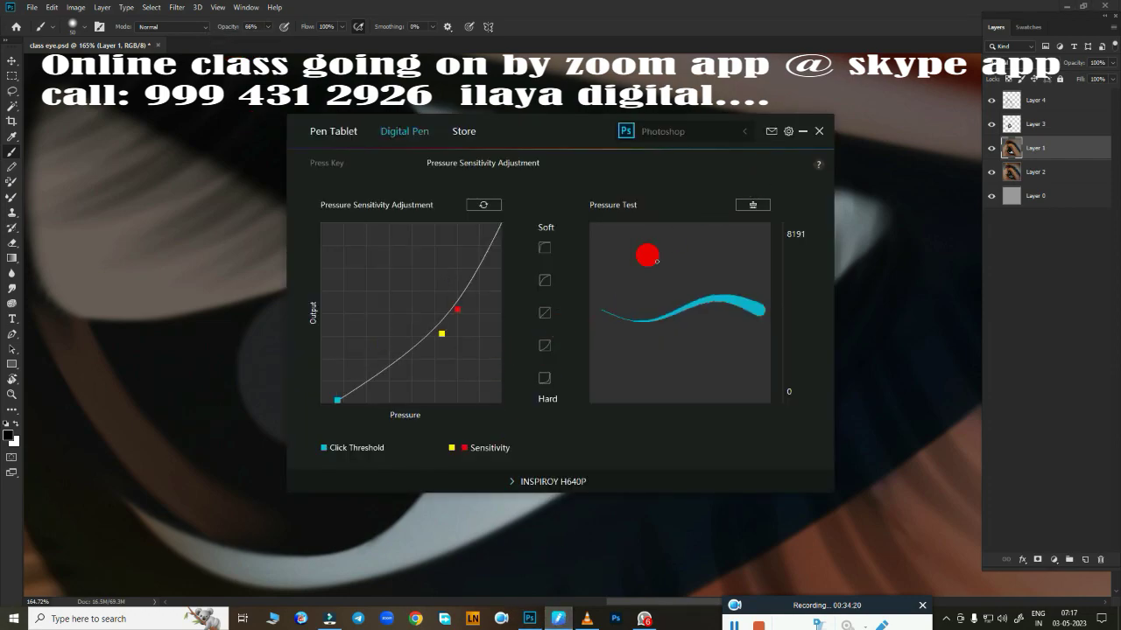
left_click(802, 137)
key("bracketright")
key("bracketright")
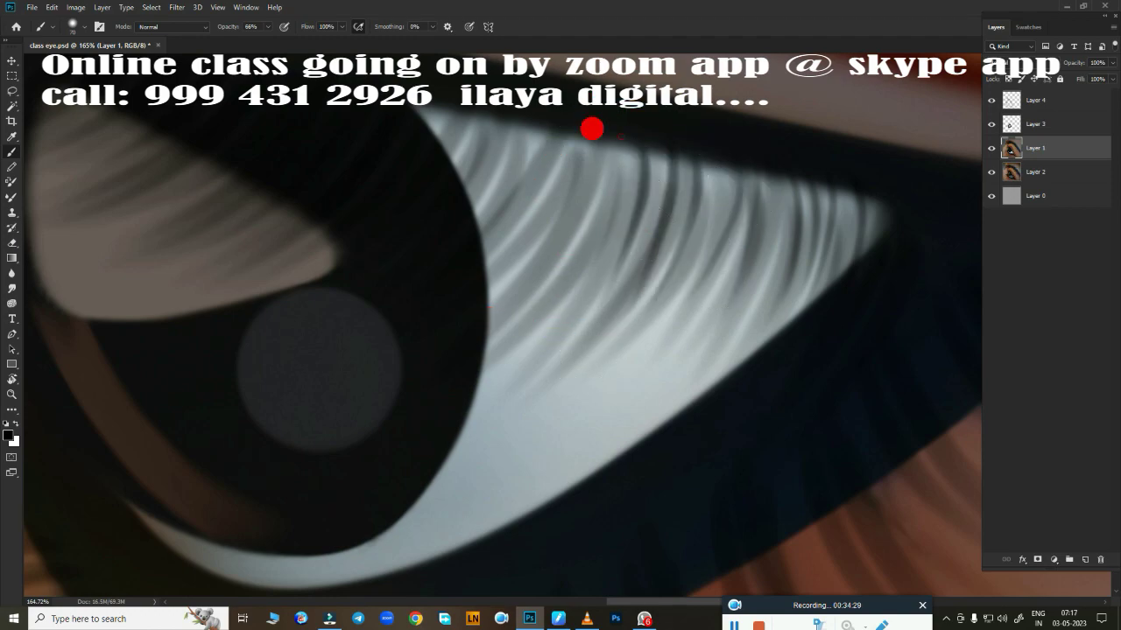
Step: Paint dark lash strokes over the grey lashes and at the iris edge, comparing with undo/redo
left_click_drag(403, 195, 411, 160)
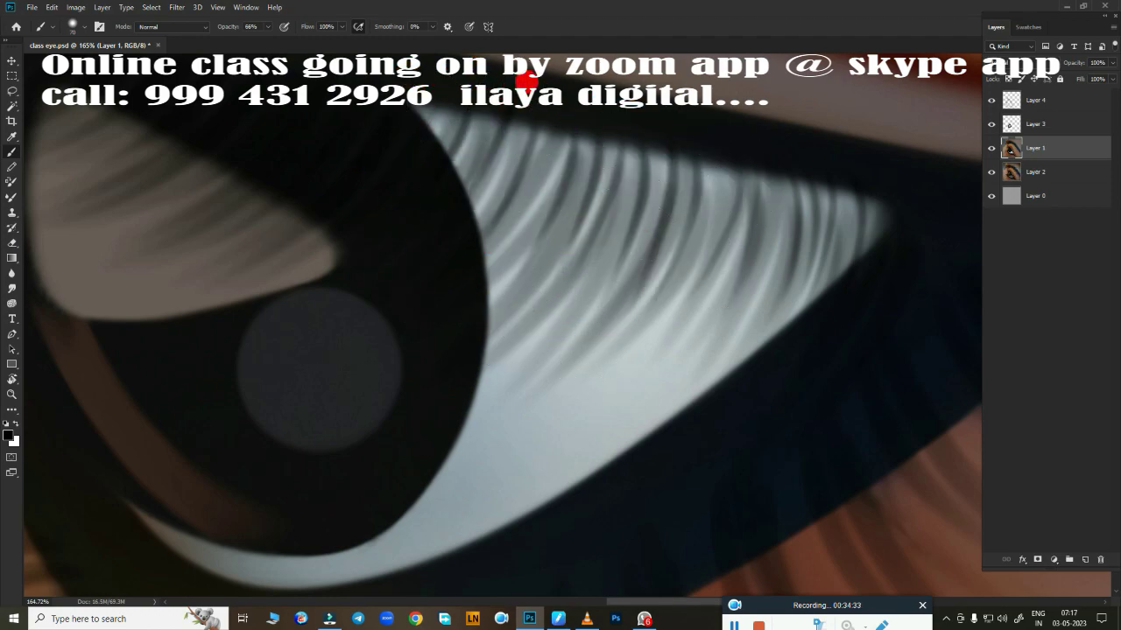
left_click_drag(527, 79, 526, 257)
left_click_drag(613, 149, 647, 350)
left_click_drag(692, 166, 744, 341)
left_click_drag(762, 179, 788, 346)
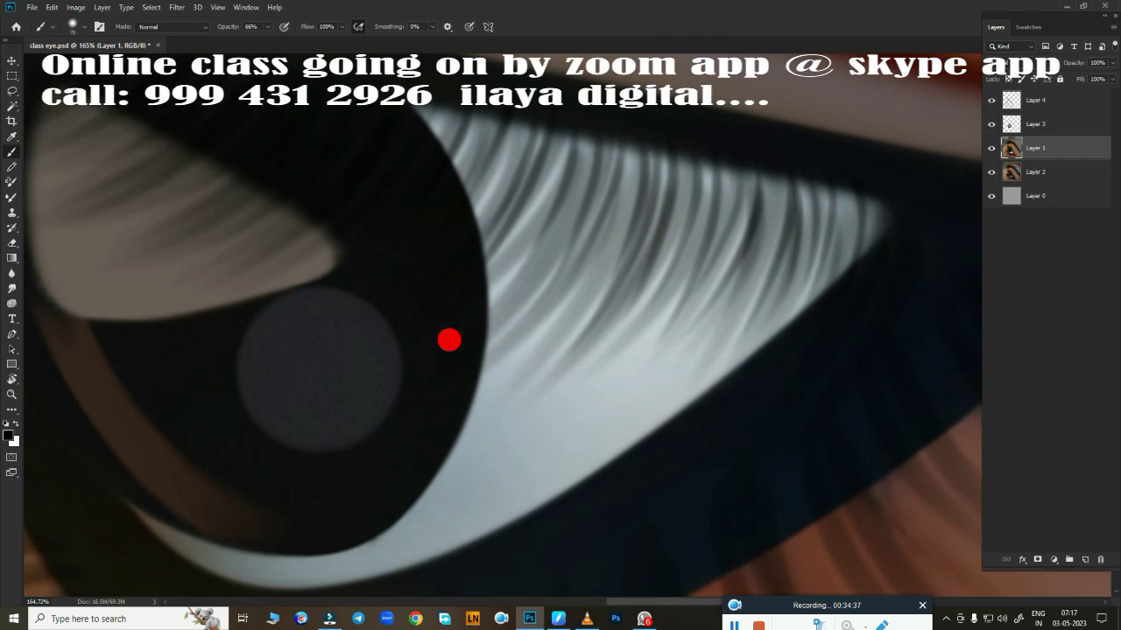
left_click_drag(449, 340, 694, 334)
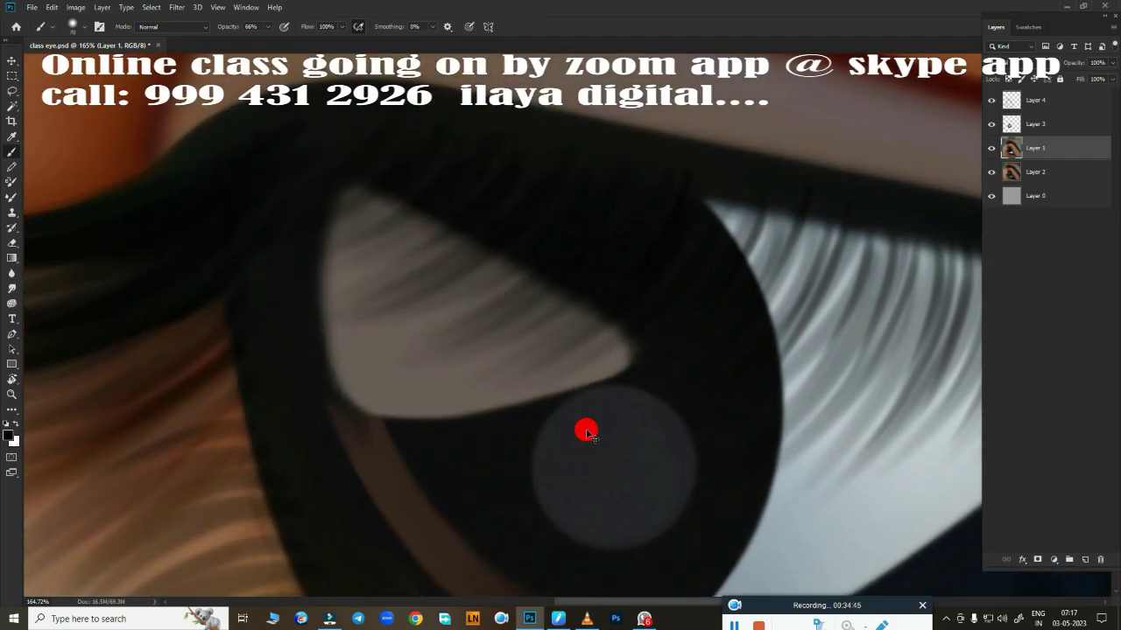
key("ctrl+z")
key("ctrl+z")
key("ctrl+z")
key("ctrl+z")
key("ctrl+z")
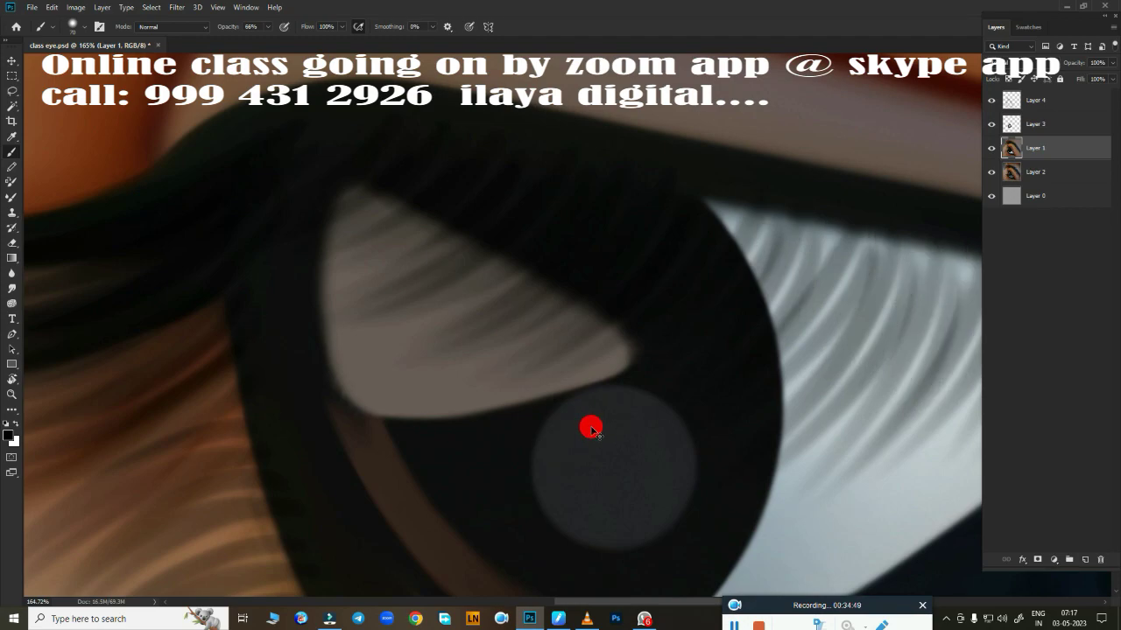
key("ctrl+shift+z")
Step: On Layer 4, rotate the view about -50 degrees and paint curved dark strokes across the highlight
left_click_drag(1092, 94, 1060, 93)
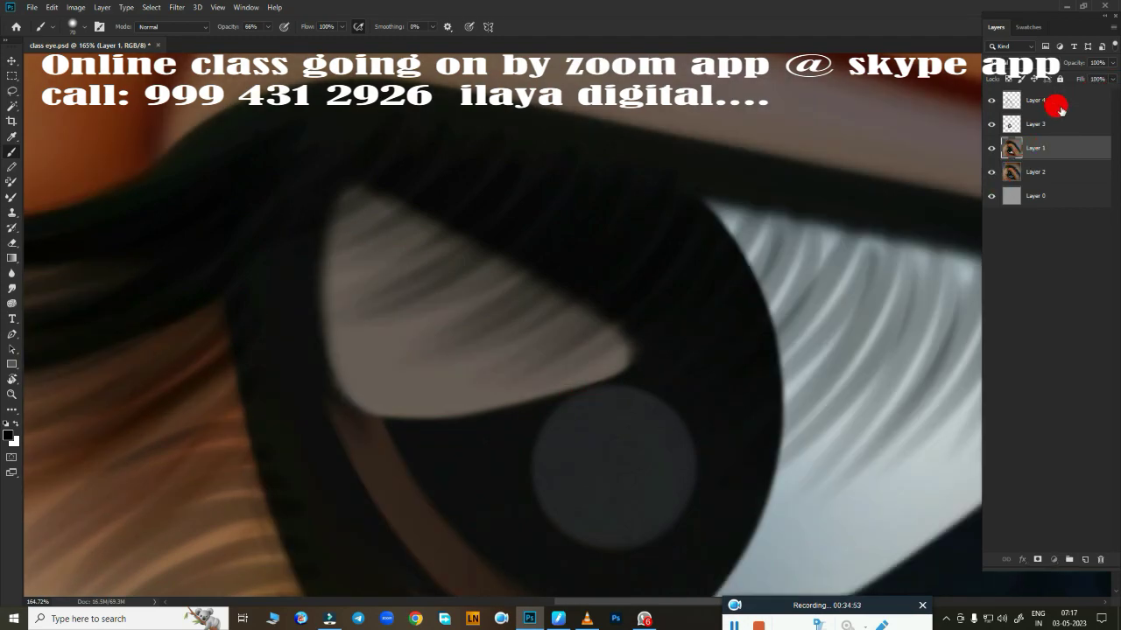
left_click(1042, 100)
key("r")
mouse_move(426, 313)
left_mouse_down()
mouse_move(442, 394)
mouse_move(418, 379)
left_mouse_up()
key("b")
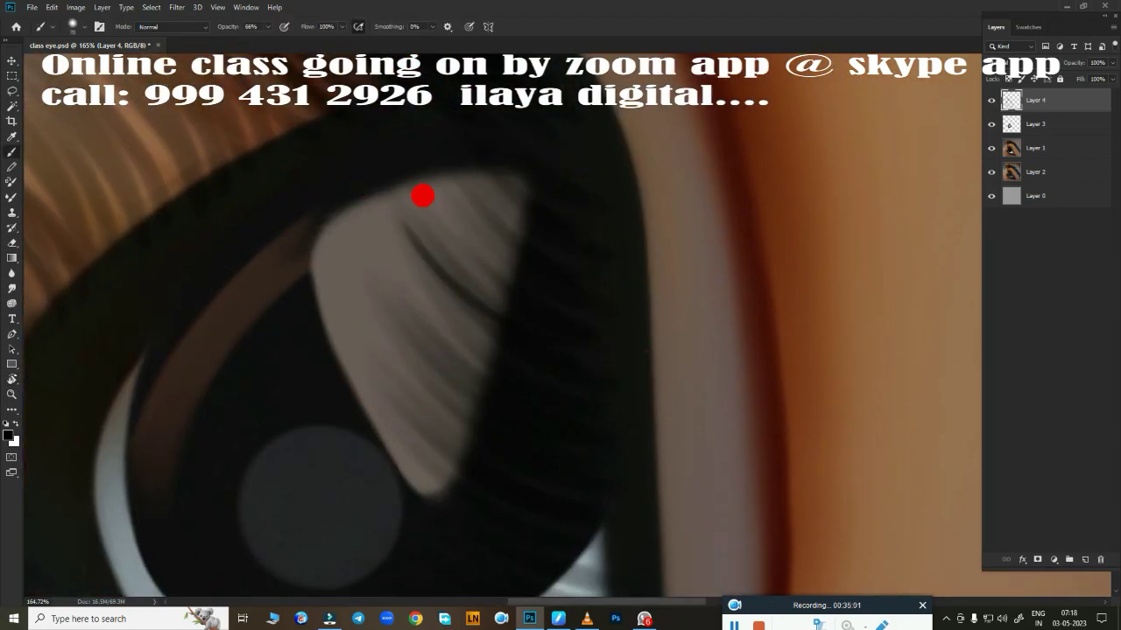
left_click_drag(422, 195, 531, 333)
left_click_drag(435, 170, 493, 349)
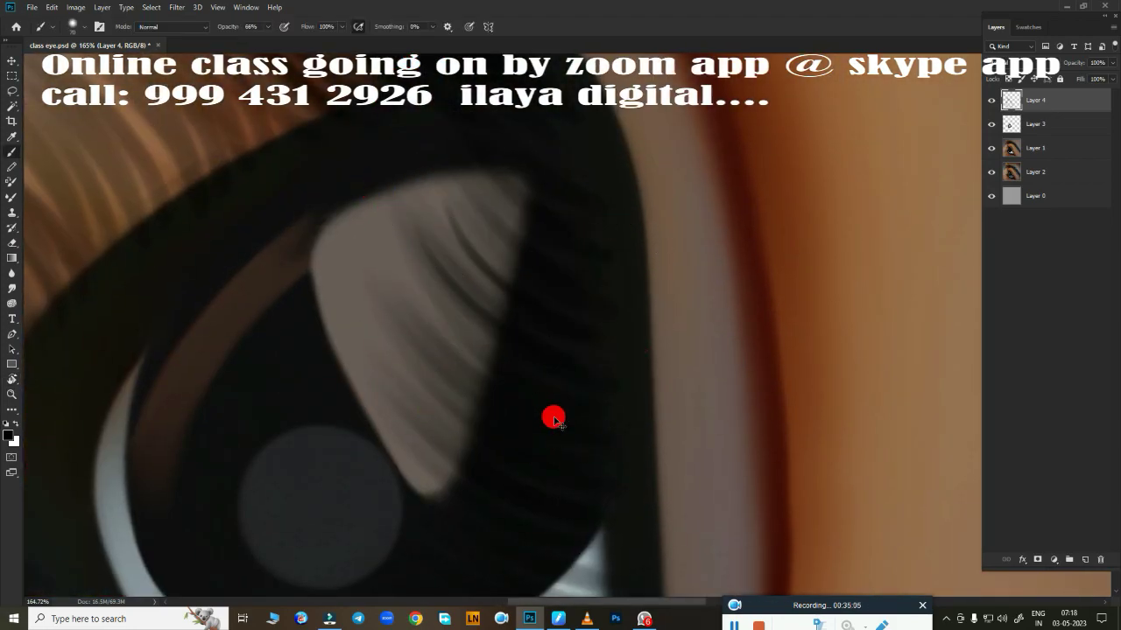
Step: Reorient the view and add more dark streaks across the eye highlight, then zoom out
key("r")
mouse_move(508, 393)
left_mouse_down()
mouse_move(498, 202)
mouse_move(468, 400)
left_mouse_up()
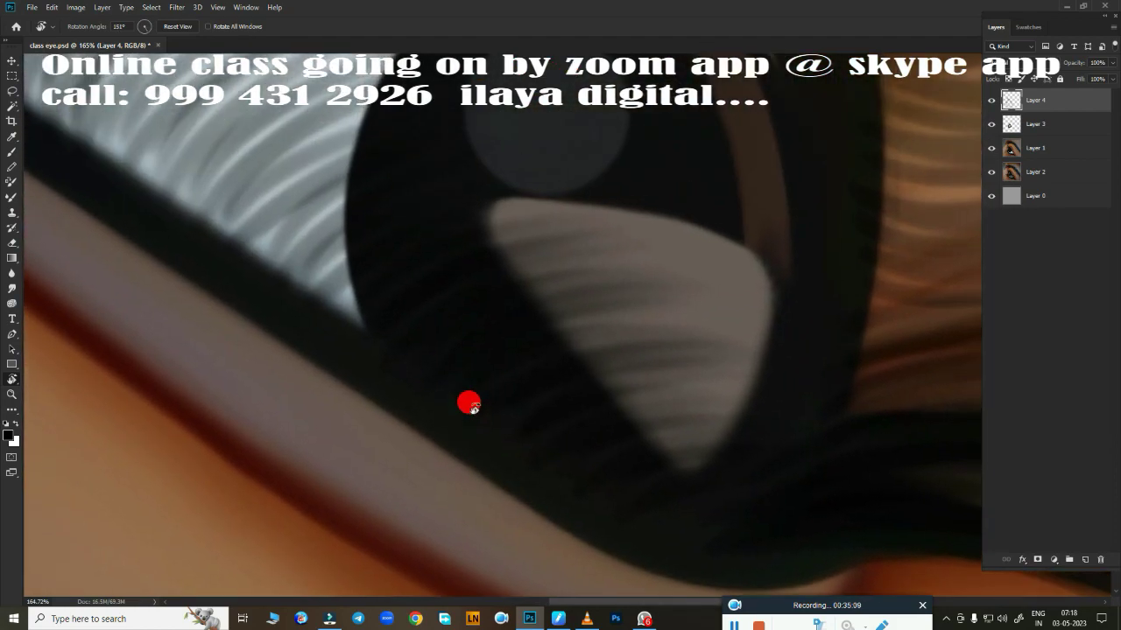
key("b")
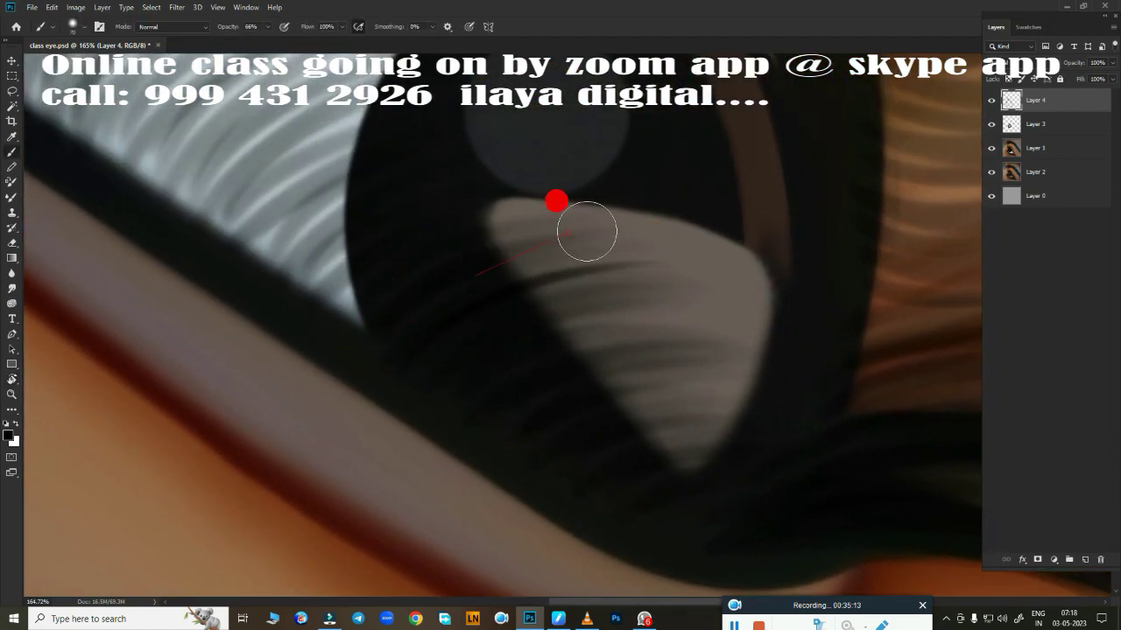
mouse_move(465, 290)
left_mouse_down()
mouse_move(620, 233)
mouse_move(379, 281)
mouse_move(700, 262)
mouse_move(613, 300)
mouse_move(788, 424)
mouse_move(741, 452)
mouse_move(680, 298)
mouse_move(500, 400)
mouse_move(482, 450)
left_mouse_up()
mouse_move(376, 420)
left_mouse_down()
mouse_move(268, 388)
mouse_move(165, 321)
mouse_move(172, 294)
mouse_move(312, 307)
mouse_move(268, 348)
mouse_move(345, 403)
left_mouse_up()
mouse_move(306, 310)
left_mouse_down()
mouse_move(519, 435)
mouse_move(248, 306)
mouse_move(303, 173)
mouse_move(448, 404)
mouse_move(600, 440)
left_mouse_up()
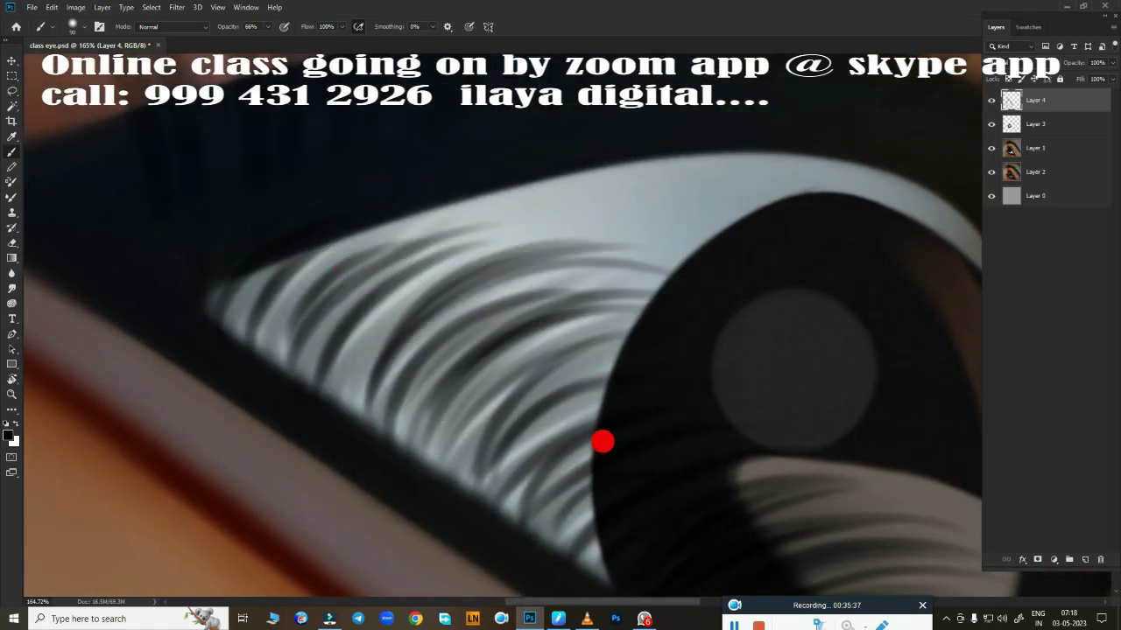
scroll(601, 440, "down", 3)
scroll(601, 440, "down", 4)
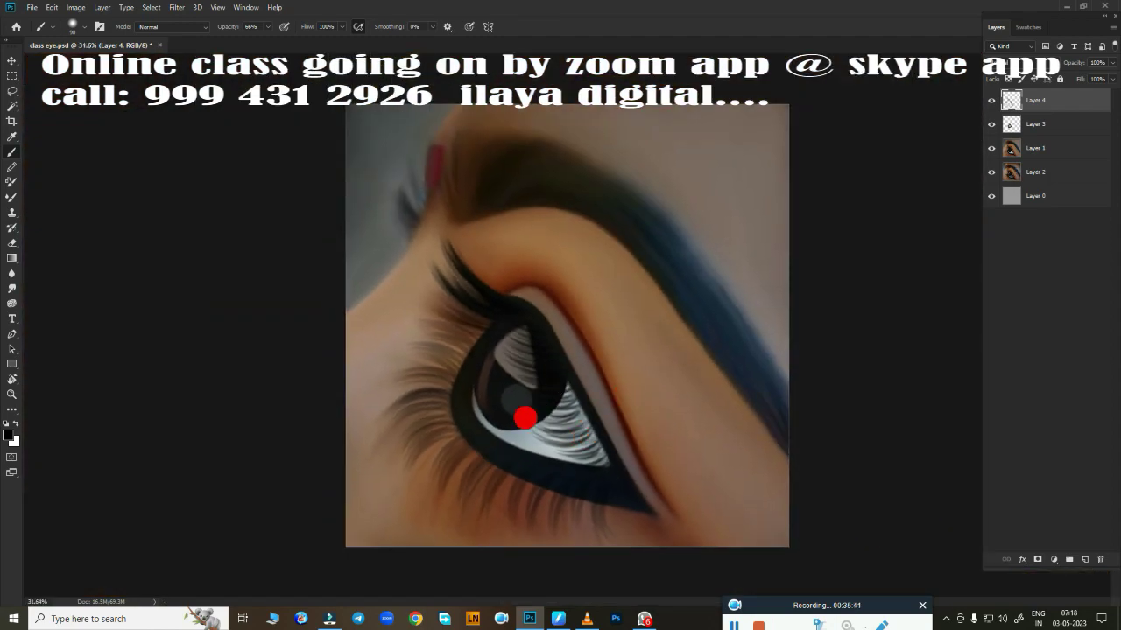
Step: Paint dark lash strokes below the lower eyelid, extending along the lower-left lid
left_click_drag(411, 377, 463, 508)
scroll(656, 475, "up", 4)
mouse_move(655, 475)
left_mouse_down()
mouse_move(520, 303)
mouse_move(571, 407)
left_mouse_up()
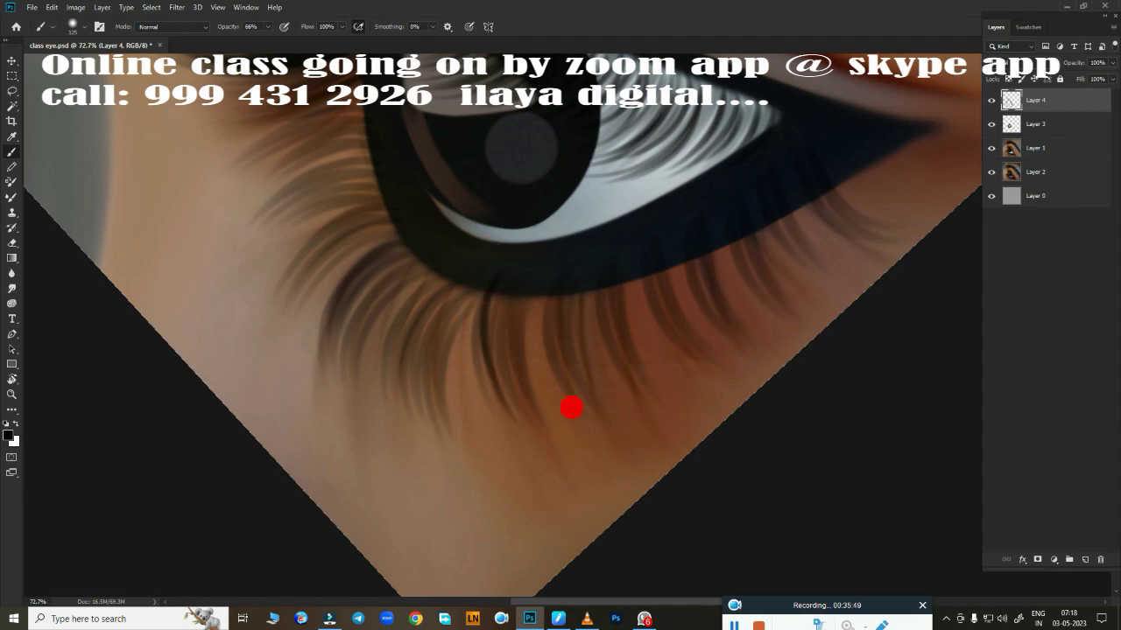
mouse_move(533, 289)
left_mouse_down()
mouse_move(513, 400)
mouse_move(604, 416)
left_mouse_up()
left_click_drag(645, 253, 692, 354)
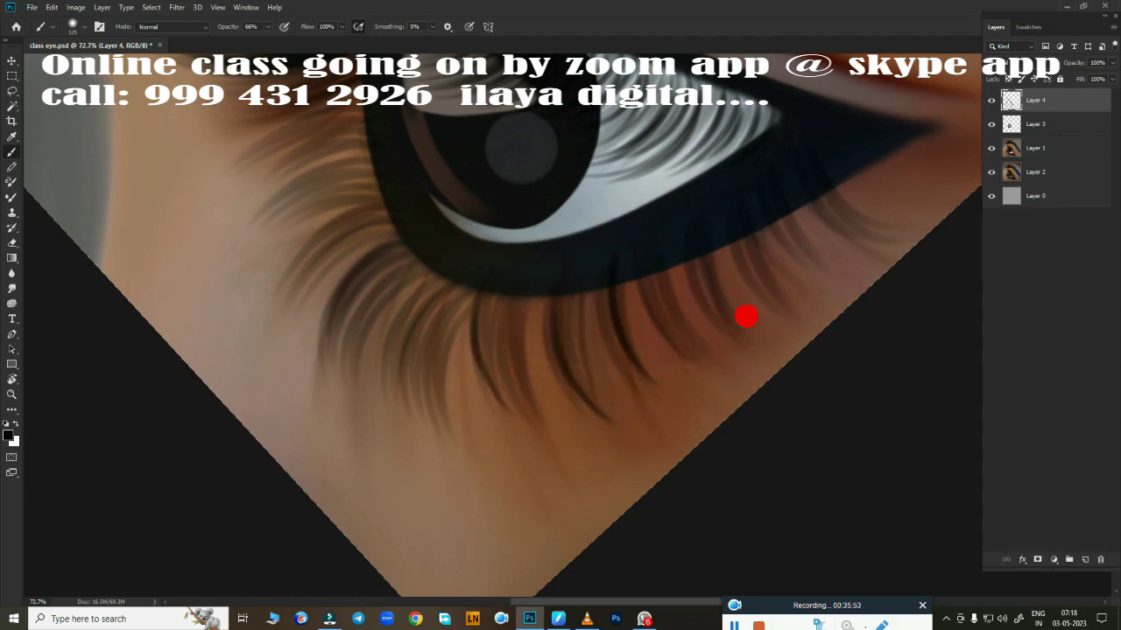
left_click_drag(443, 291, 365, 408)
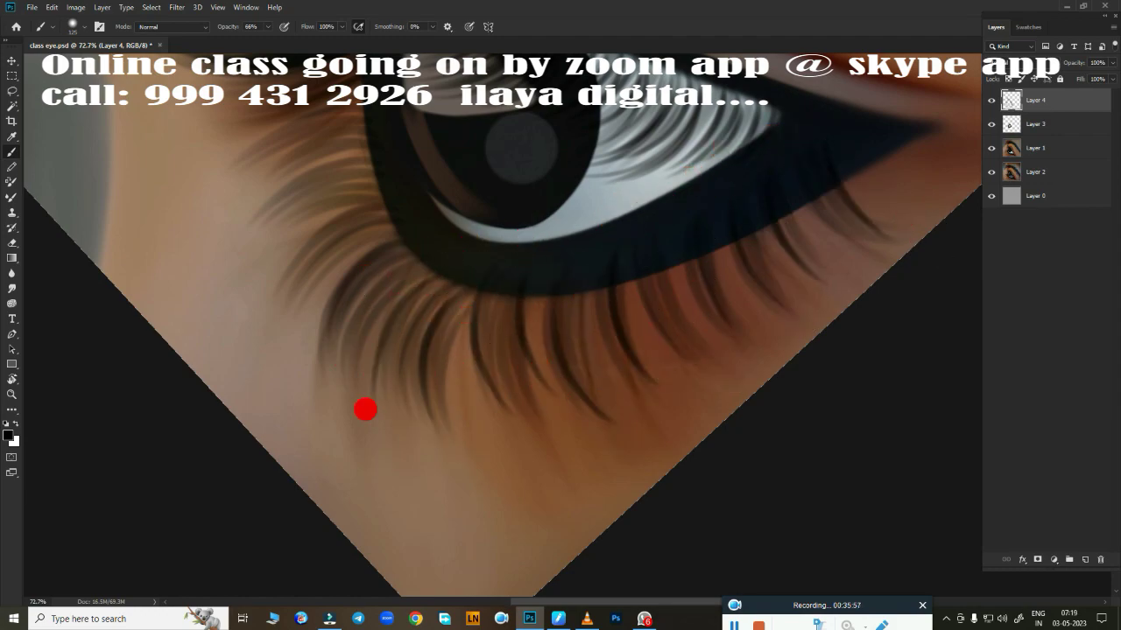
left_click_drag(398, 265, 303, 355)
left_click_drag(372, 238, 266, 275)
Step: Add thin dark strokes along the upper lash line
left_click_drag(397, 298, 520, 275)
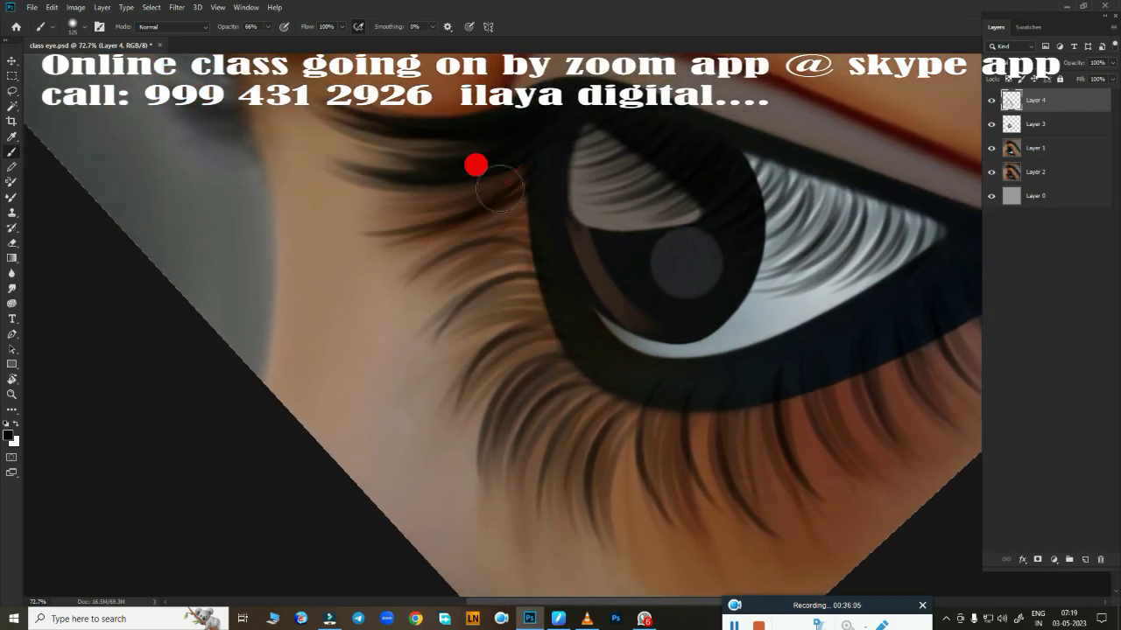
left_click_drag(474, 198, 353, 211)
left_click_drag(346, 98, 464, 131)
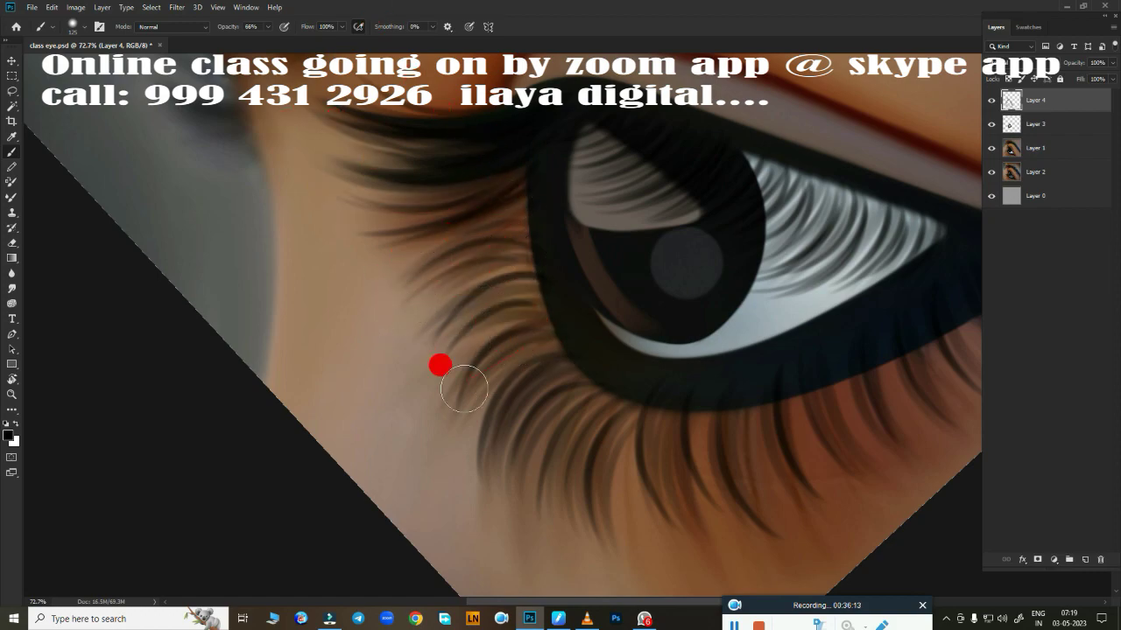
scroll(615, 418, "down", 2)
scroll(520, 318, "down", 1)
scroll(545, 299, "up", 2)
Step: Choose a different brush preset and rotate the zoomed view around the eyebrow
right_click(770, 428)
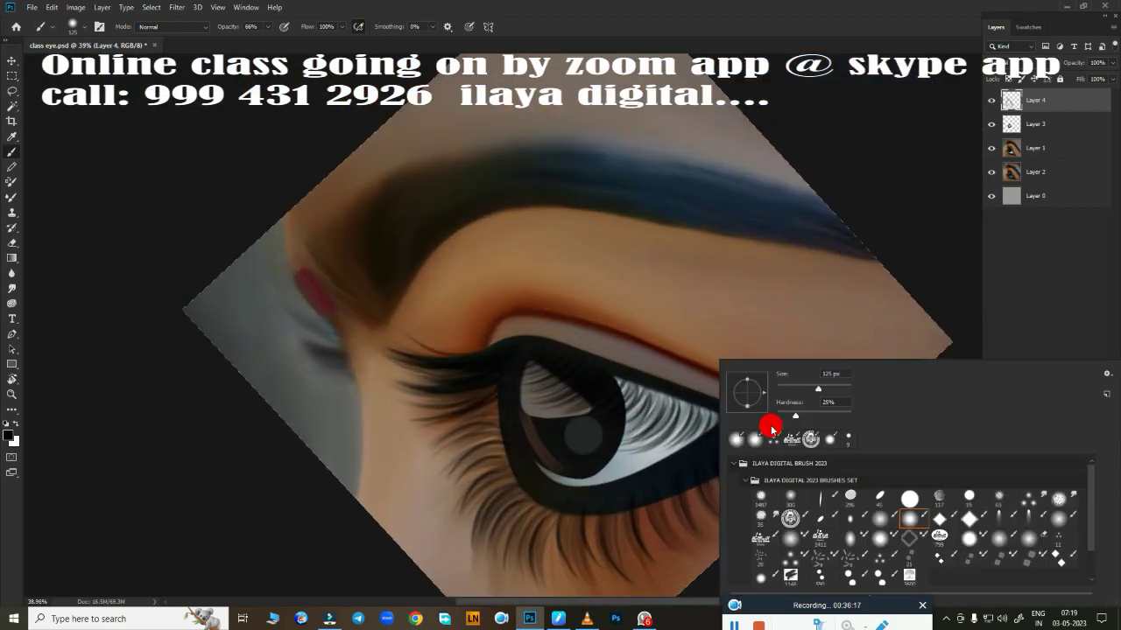
left_click(878, 554)
left_click(692, 12)
left_click_drag(467, 320, 508, 363)
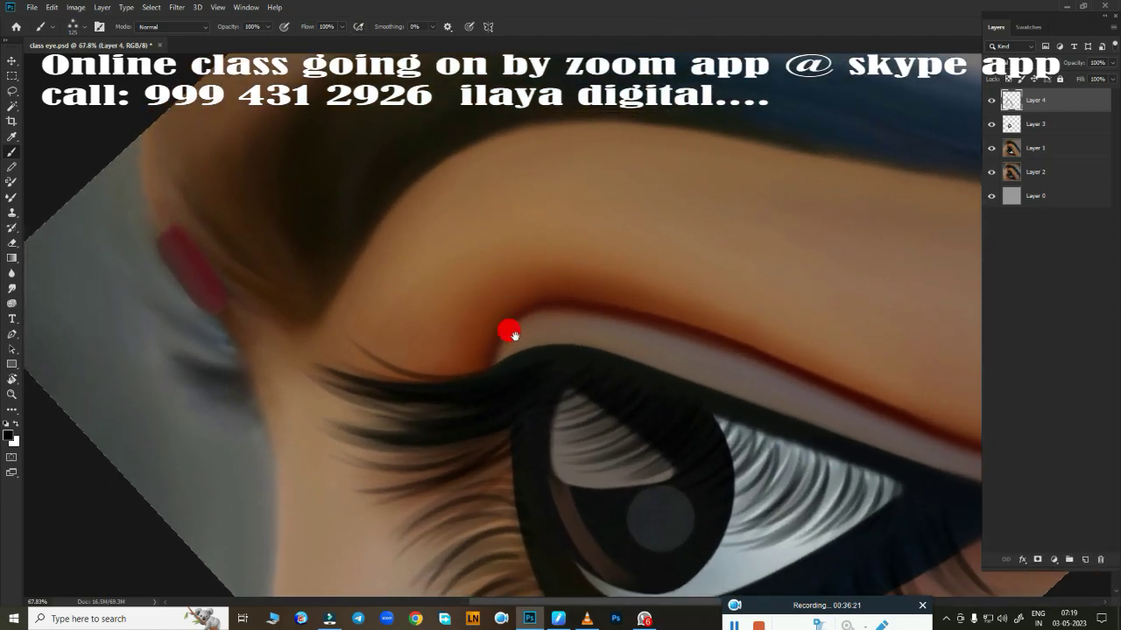
key("r")
left_click_drag(318, 420, 312, 251)
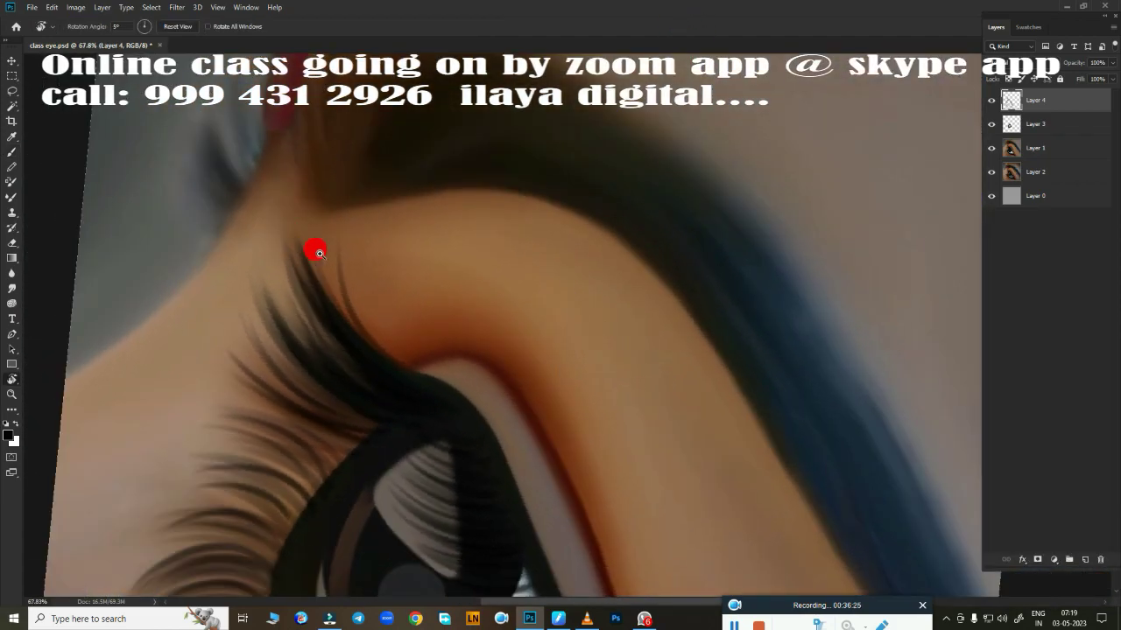
scroll(395, 449, "up", 1)
left_click_drag(399, 451, 434, 423)
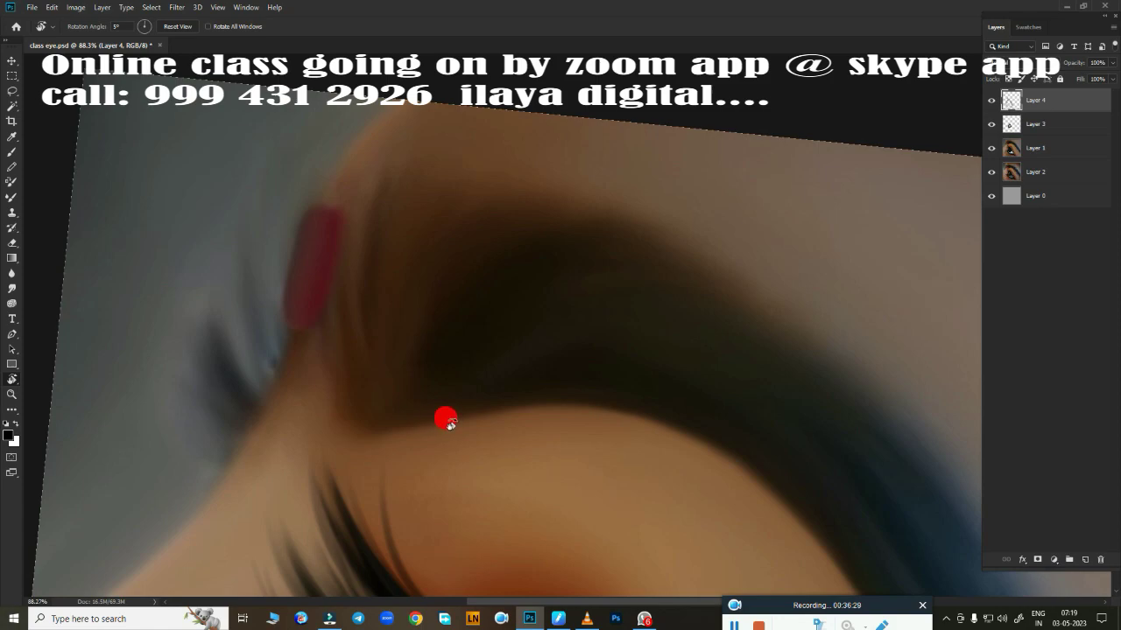
key("b")
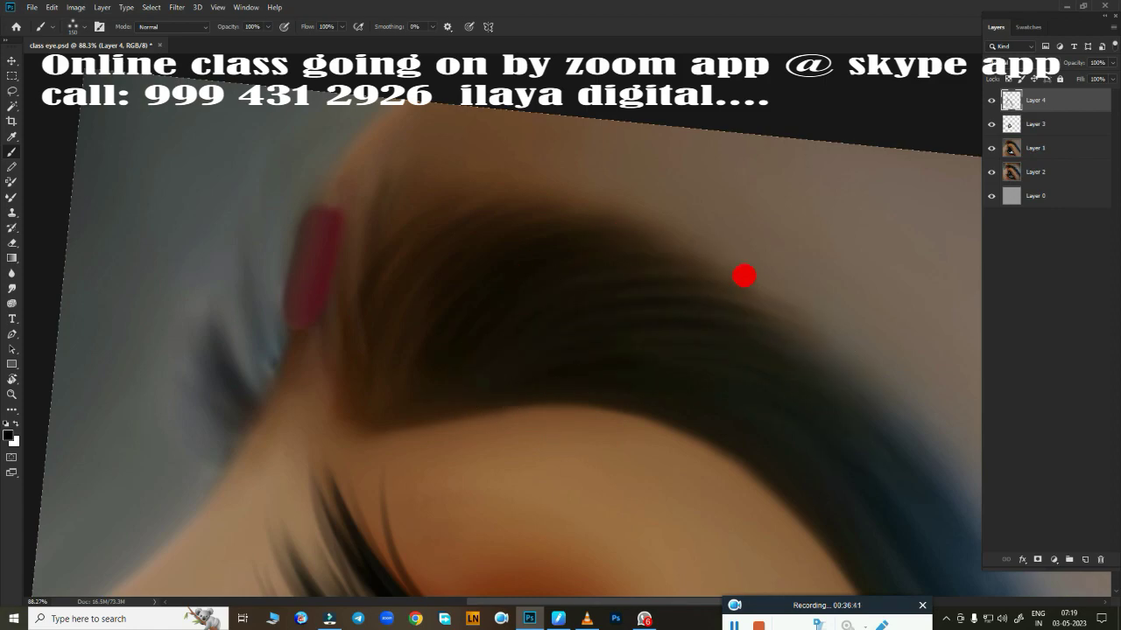
Step: At brush size 125, paint dark strands across the eyebrow and its blue tail; make pen pressure linear
key("bracketleft")
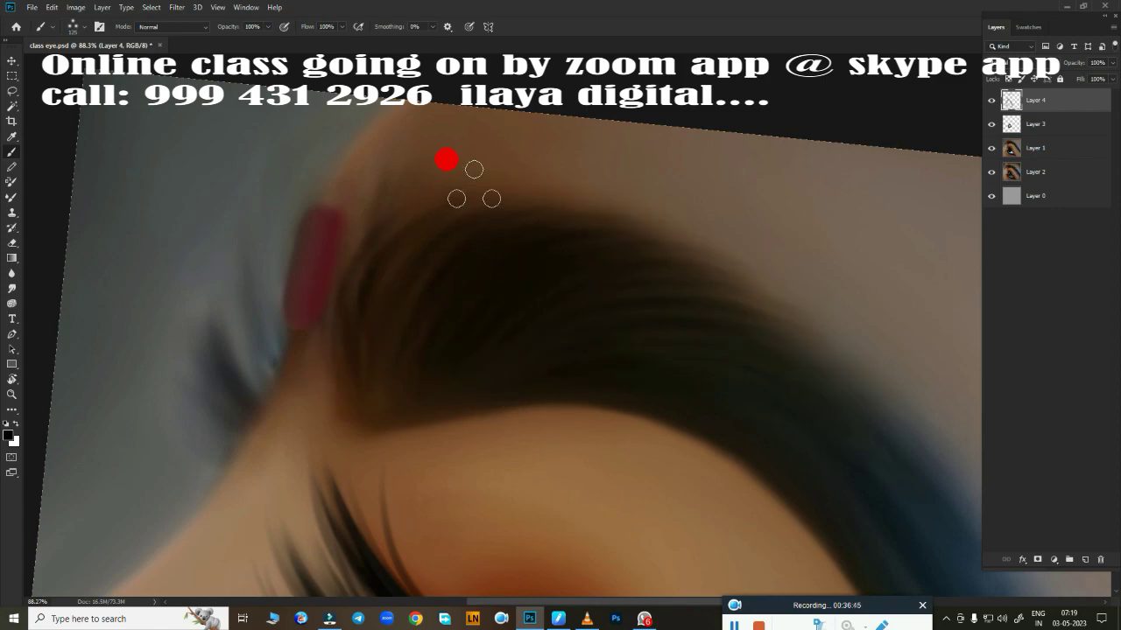
left_click_drag(447, 160, 342, 376)
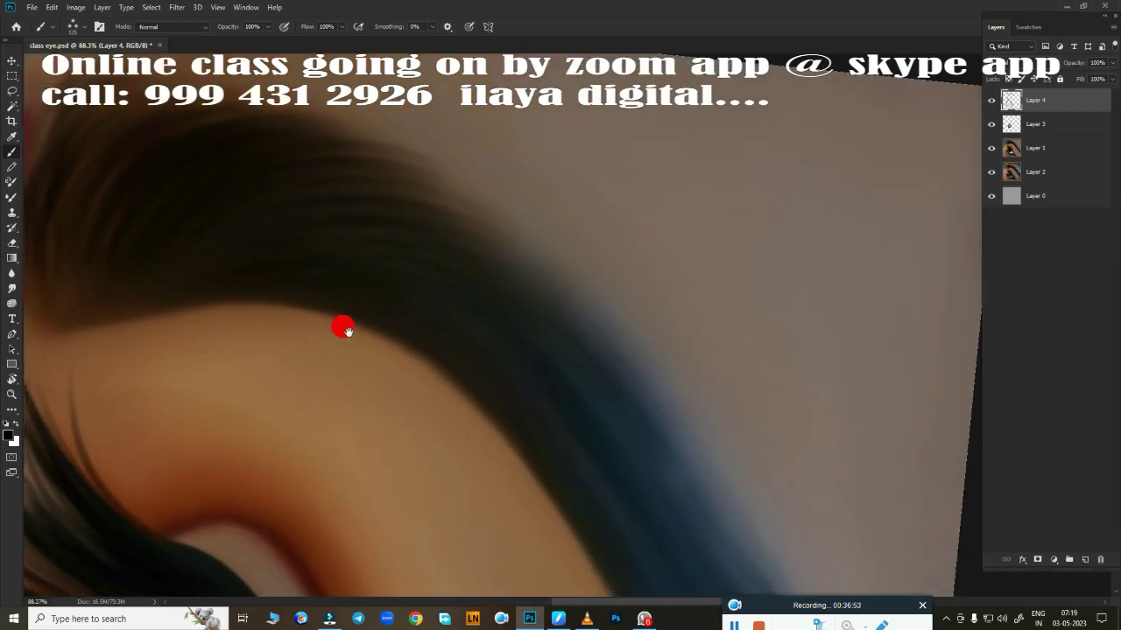
left_click_drag(646, 428, 342, 325)
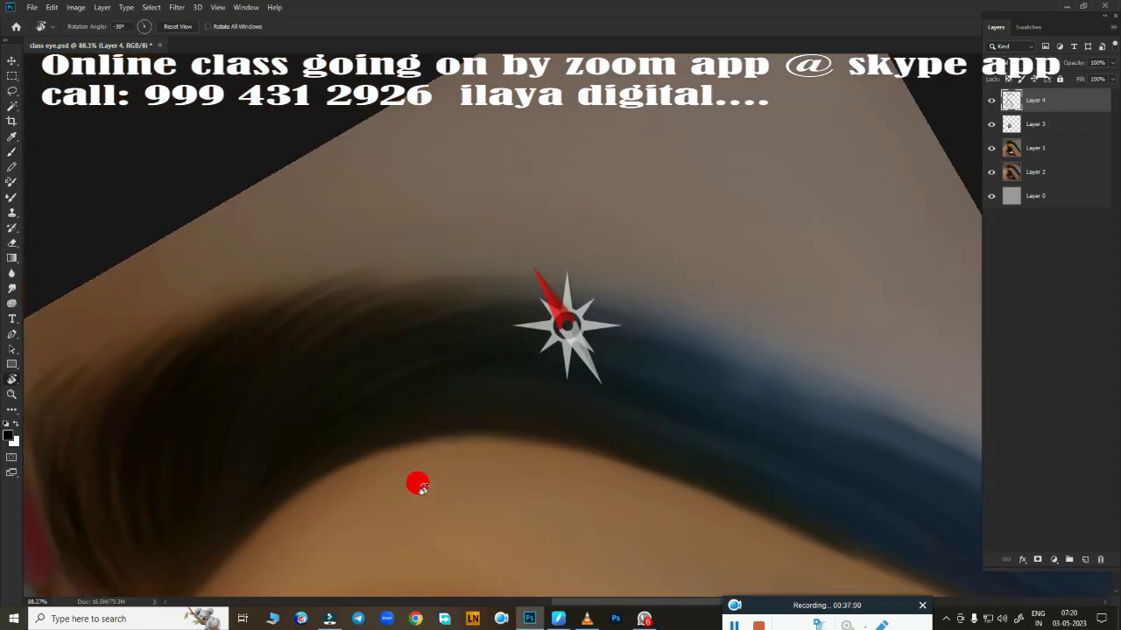
left_click_drag(528, 396, 417, 321)
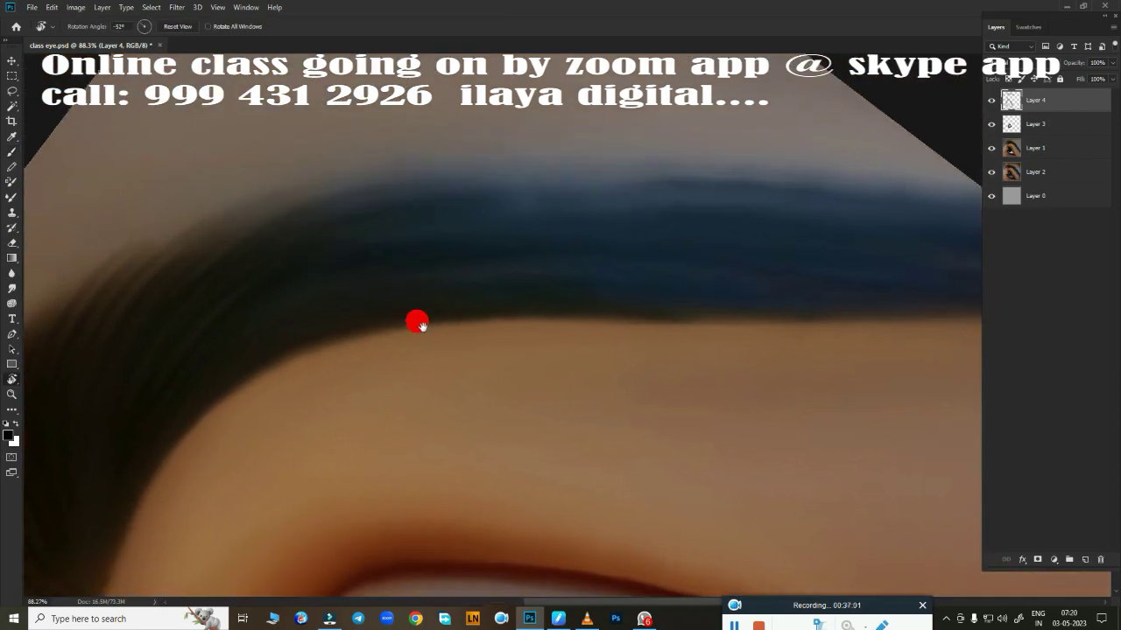
mouse_move(521, 170)
left_mouse_down()
mouse_move(303, 237)
mouse_move(495, 187)
mouse_move(600, 225)
mouse_move(440, 220)
mouse_move(595, 170)
mouse_move(210, 307)
left_mouse_up()
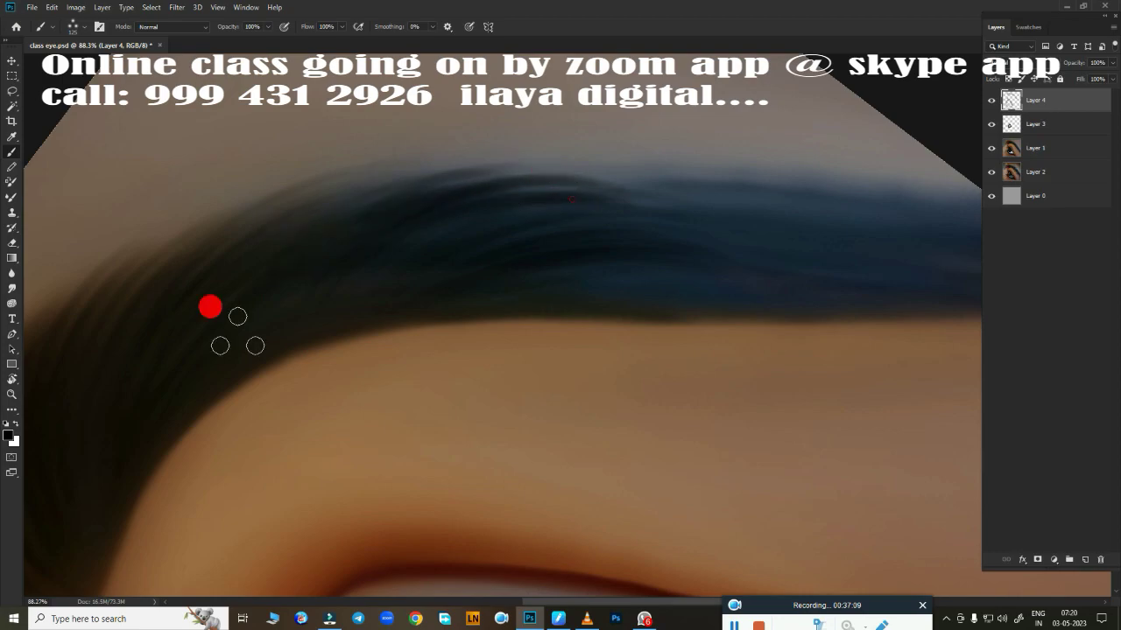
mouse_move(636, 150)
left_mouse_down()
mouse_move(448, 295)
mouse_move(400, 213)
mouse_move(677, 228)
mouse_move(171, 253)
mouse_move(386, 247)
mouse_move(653, 282)
mouse_move(765, 233)
mouse_move(570, 259)
left_mouse_up()
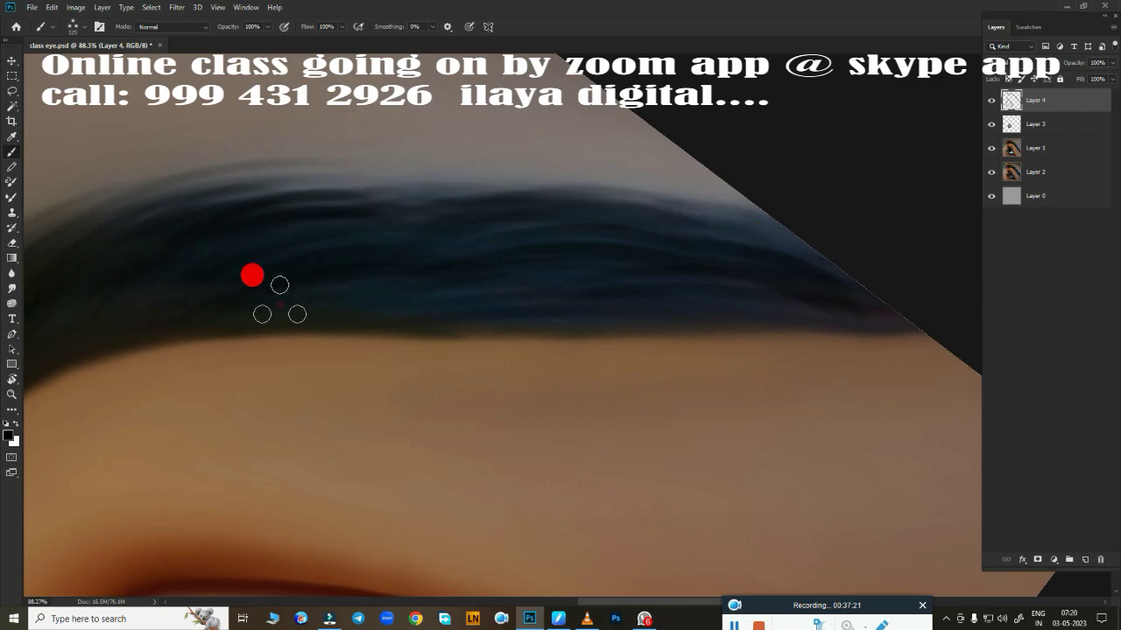
left_click(557, 618)
left_click(540, 312)
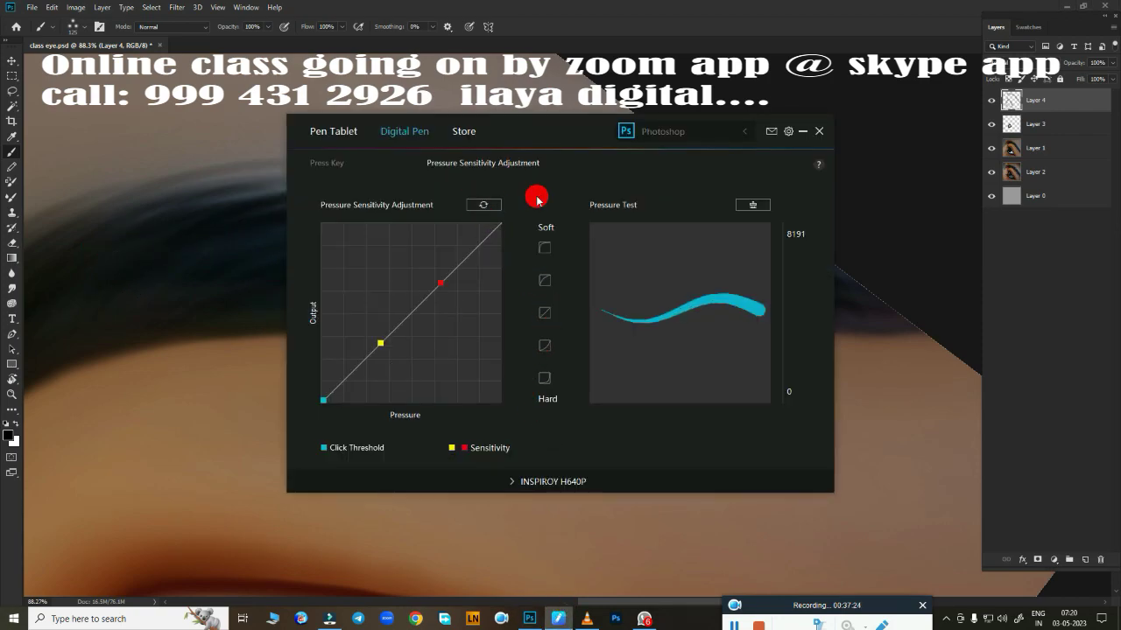
Step: Darken the eyebrow's upper edge with a few dark strokes
left_click(801, 133)
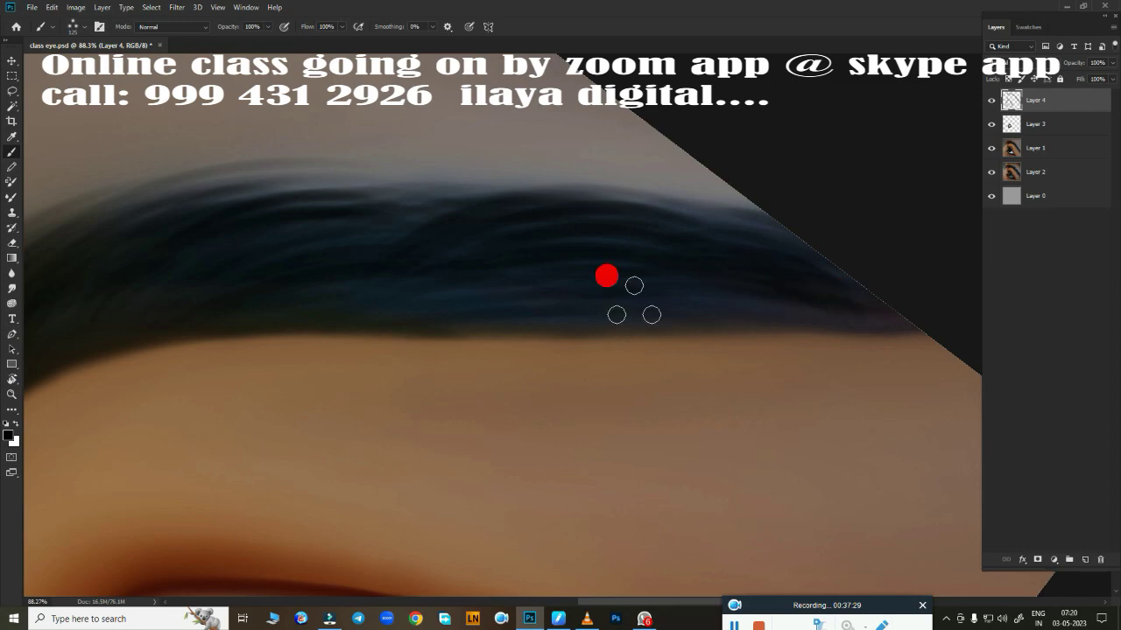
left_click_drag(606, 276, 881, 324)
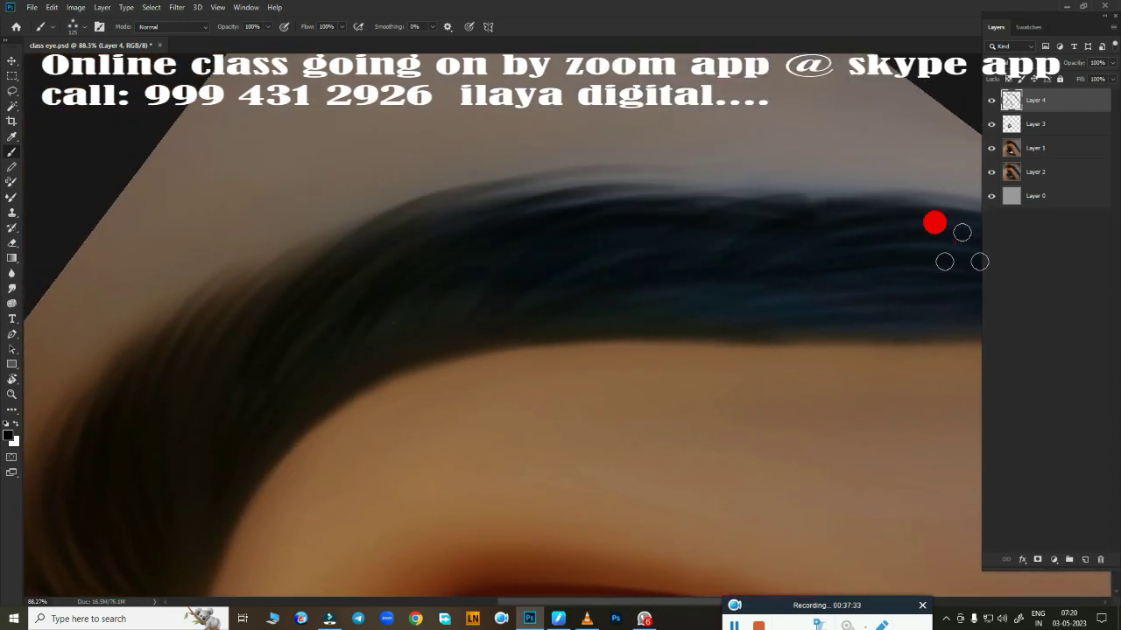
left_click_drag(650, 191, 839, 188)
left_click_drag(234, 314, 354, 228)
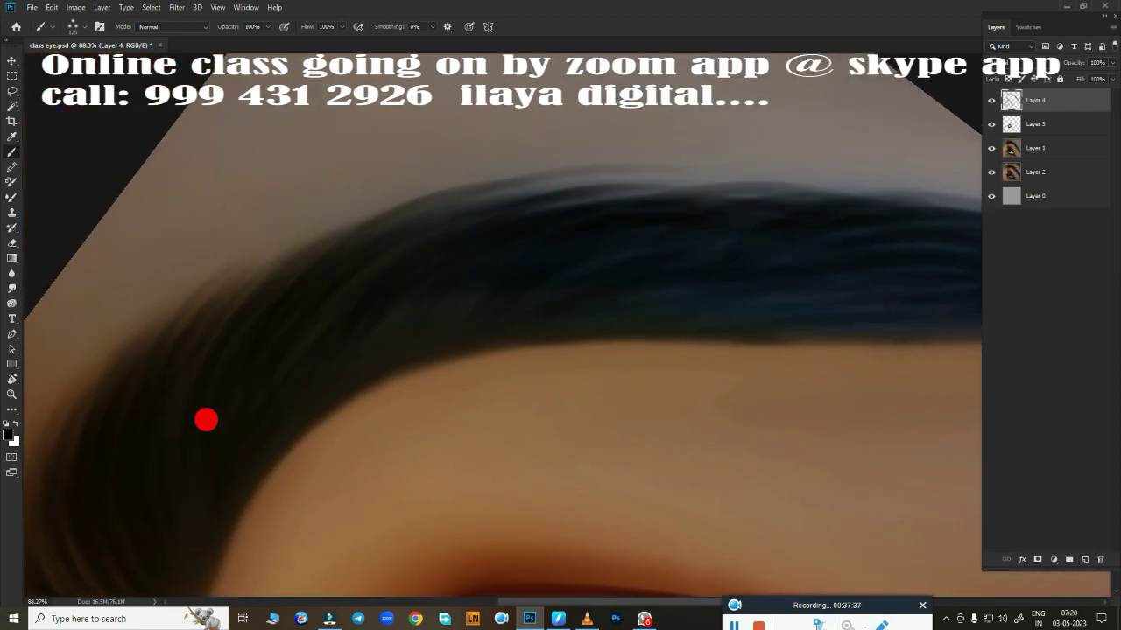
Step: Paint dark lashes rising from the eye corner into the upper lashes
key("ctrl+0")
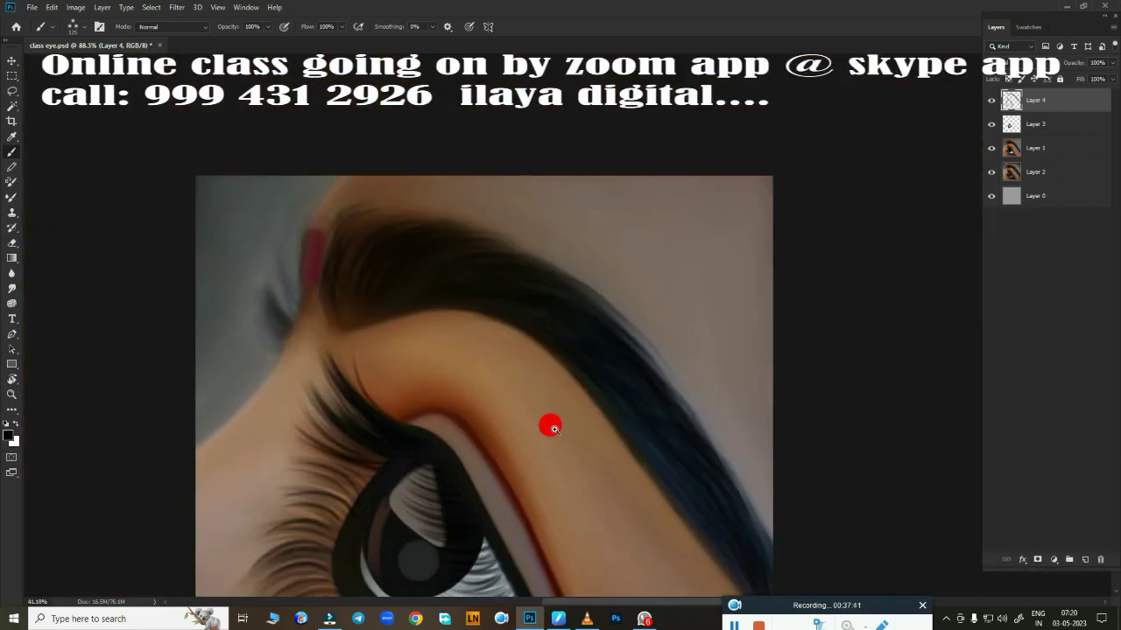
scroll(541, 238, "up", 3)
scroll(558, 263, "up", 2)
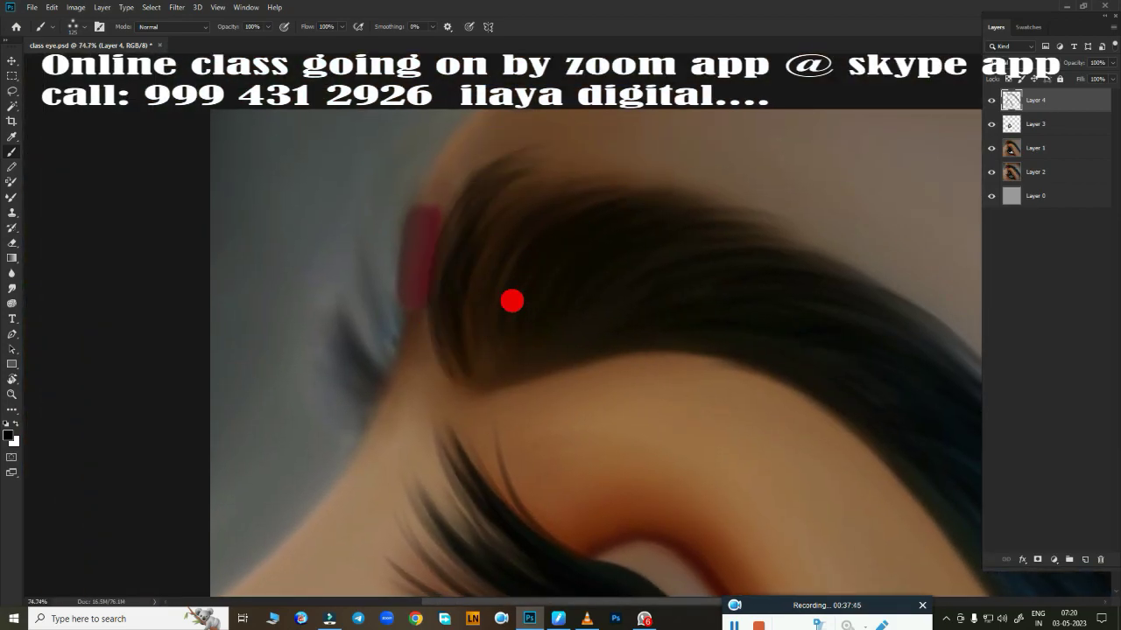
left_click_drag(356, 369, 362, 182)
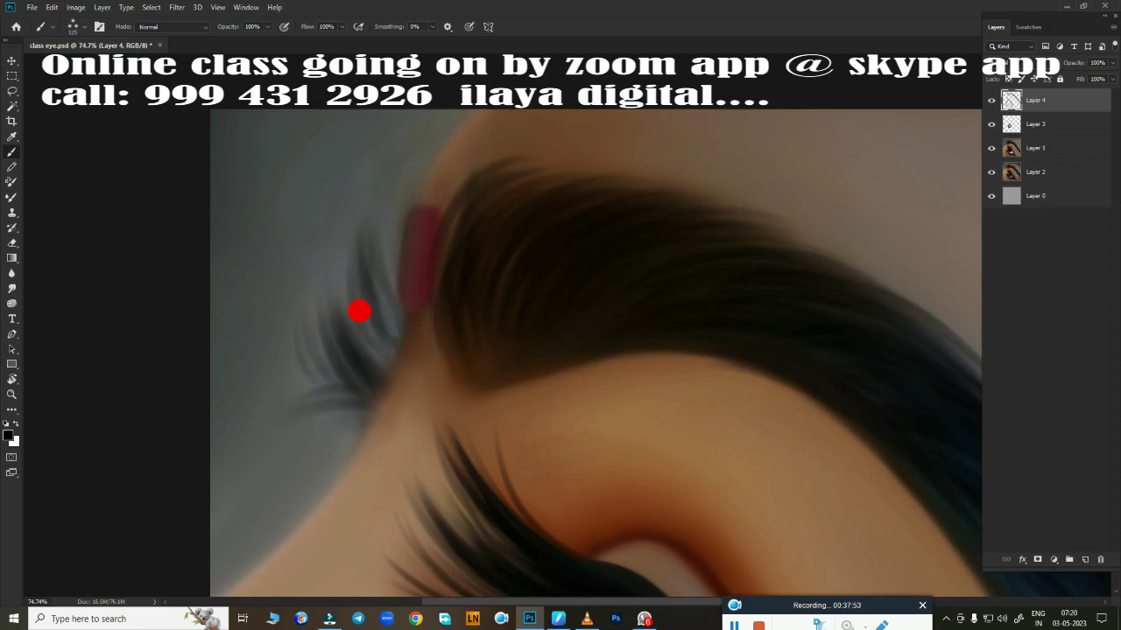
scroll(420, 420, "up", 2)
scroll(407, 351, "up", 2)
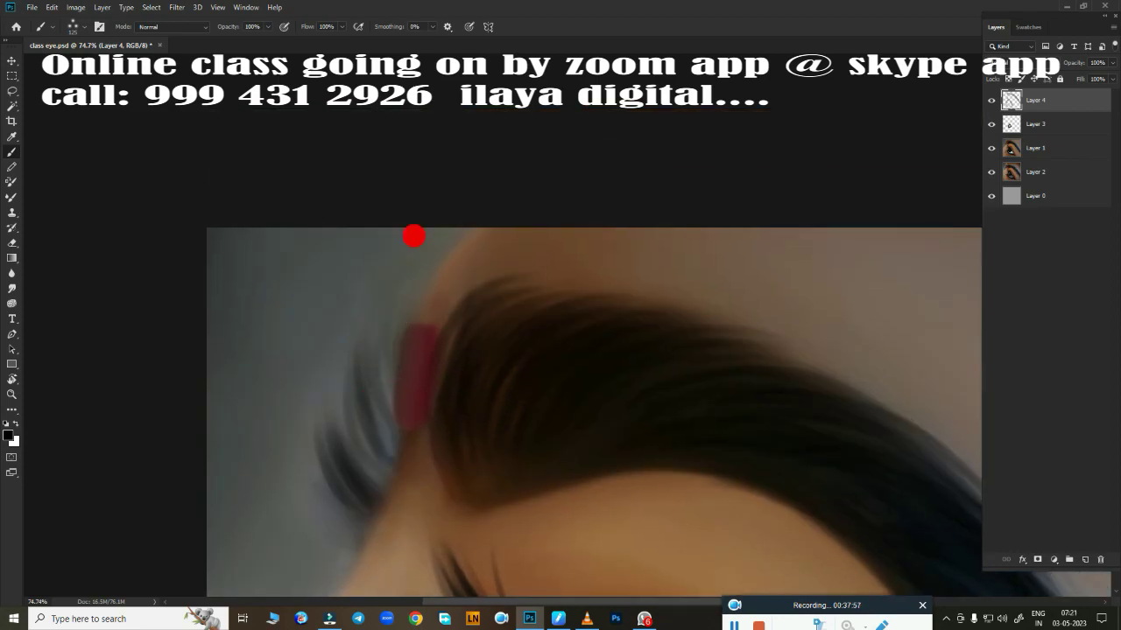
scroll(614, 470, "down", 1)
scroll(705, 483, "down", 2)
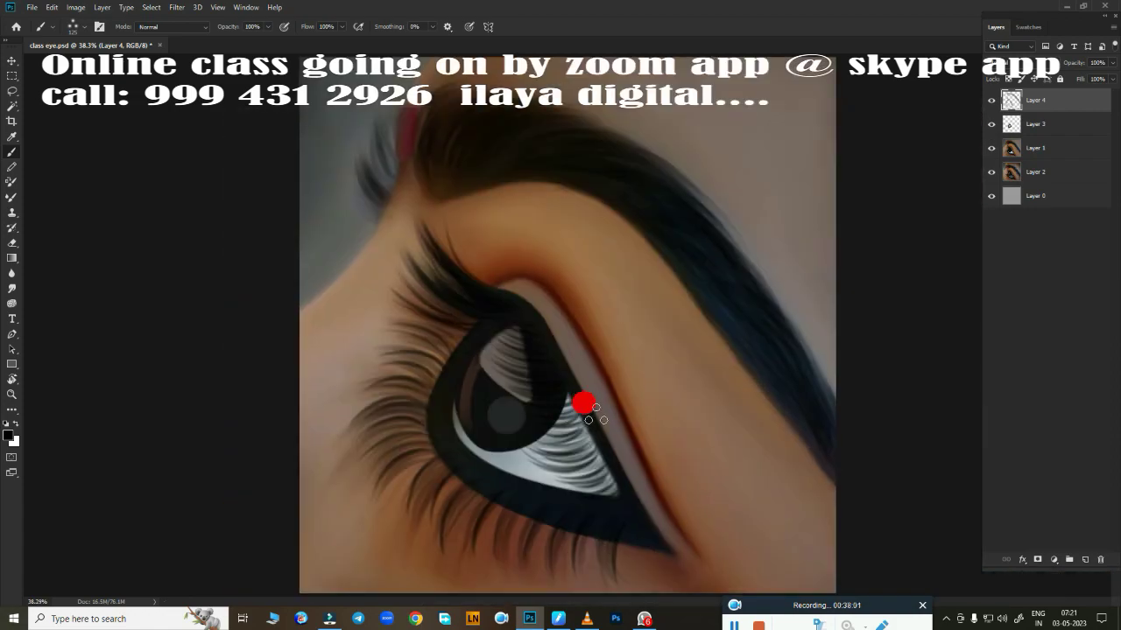
scroll(597, 433, "up", 1)
scroll(537, 388, "up", 1)
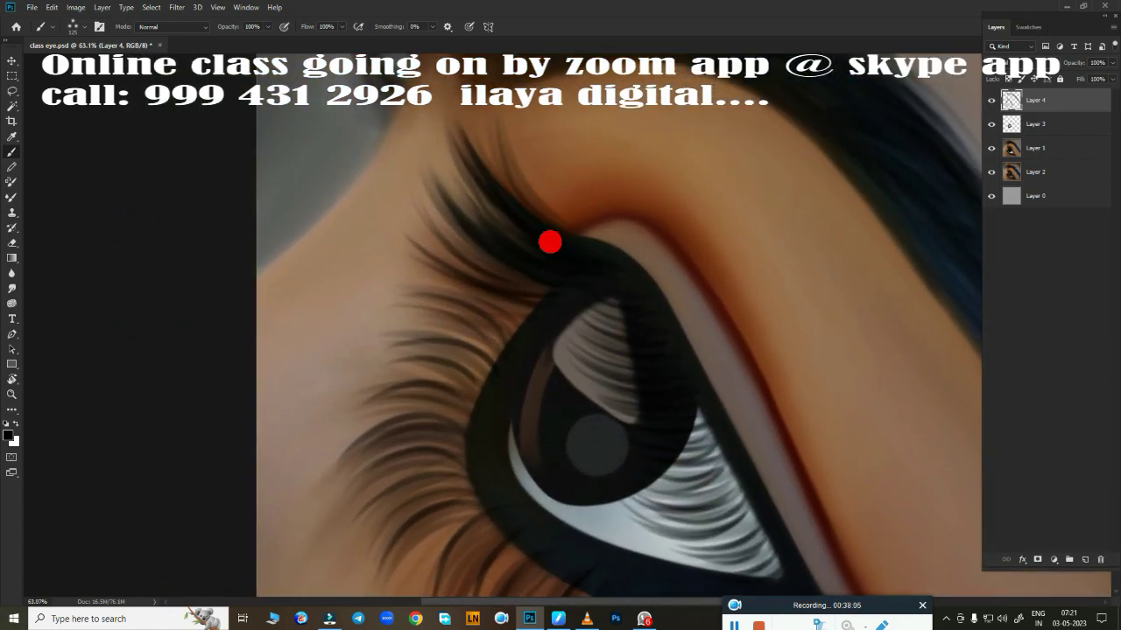
left_click_drag(439, 125, 391, 181)
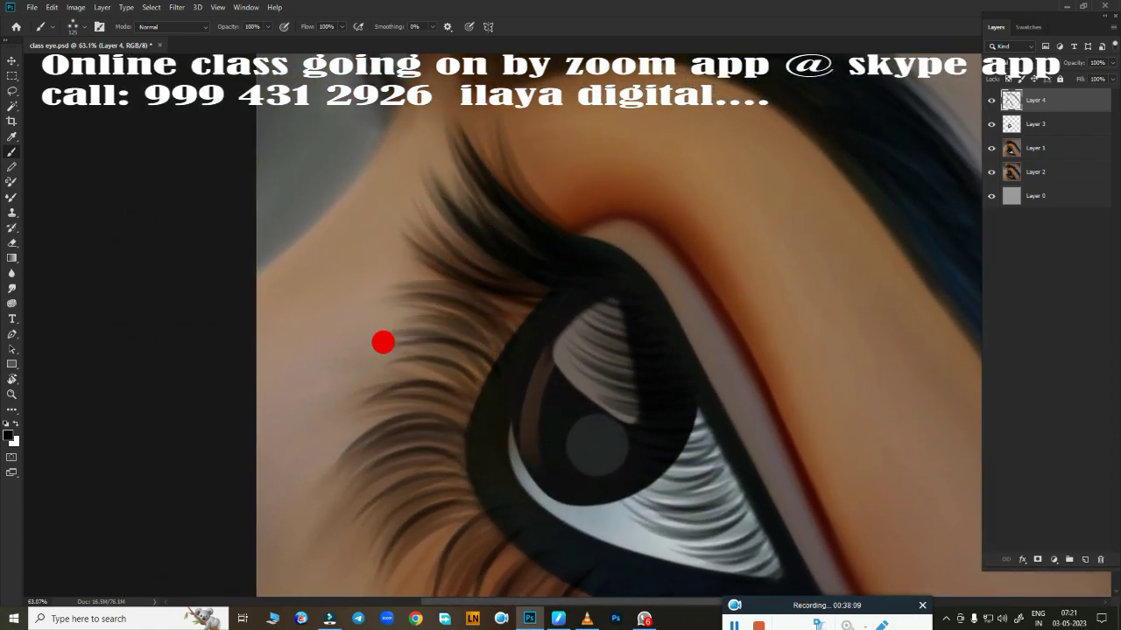
Step: Add dense dark strokes along the lower lashes
left_click_drag(446, 425, 572, 223)
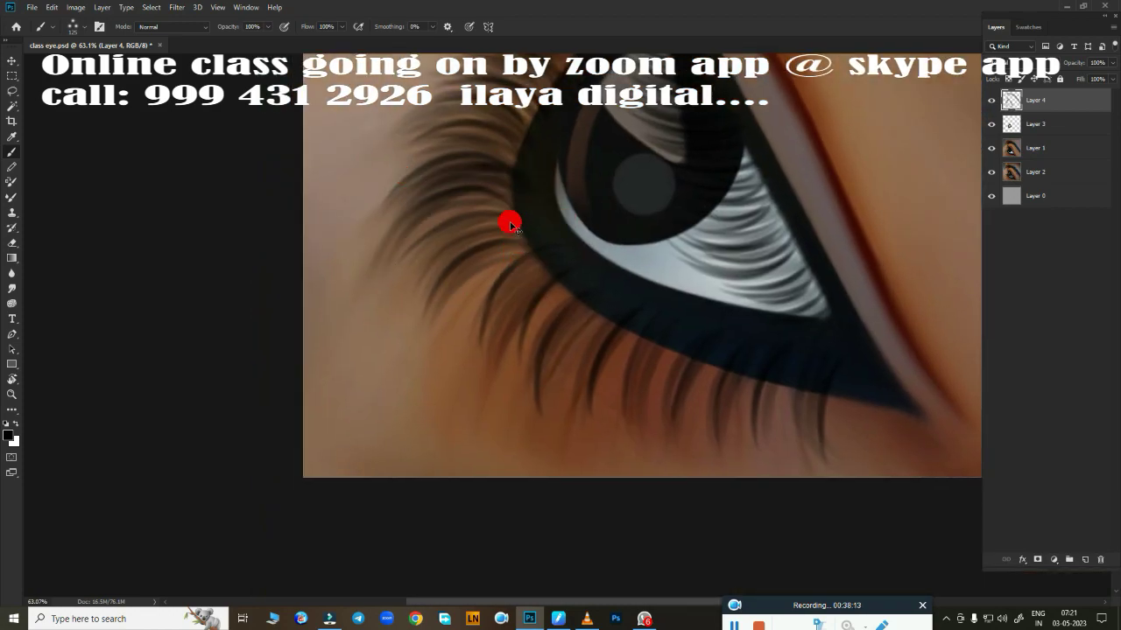
left_click_drag(430, 237, 551, 301)
mouse_move(445, 289)
left_mouse_down()
mouse_move(591, 426)
mouse_move(613, 298)
mouse_move(712, 327)
mouse_move(761, 377)
mouse_move(901, 422)
left_mouse_up()
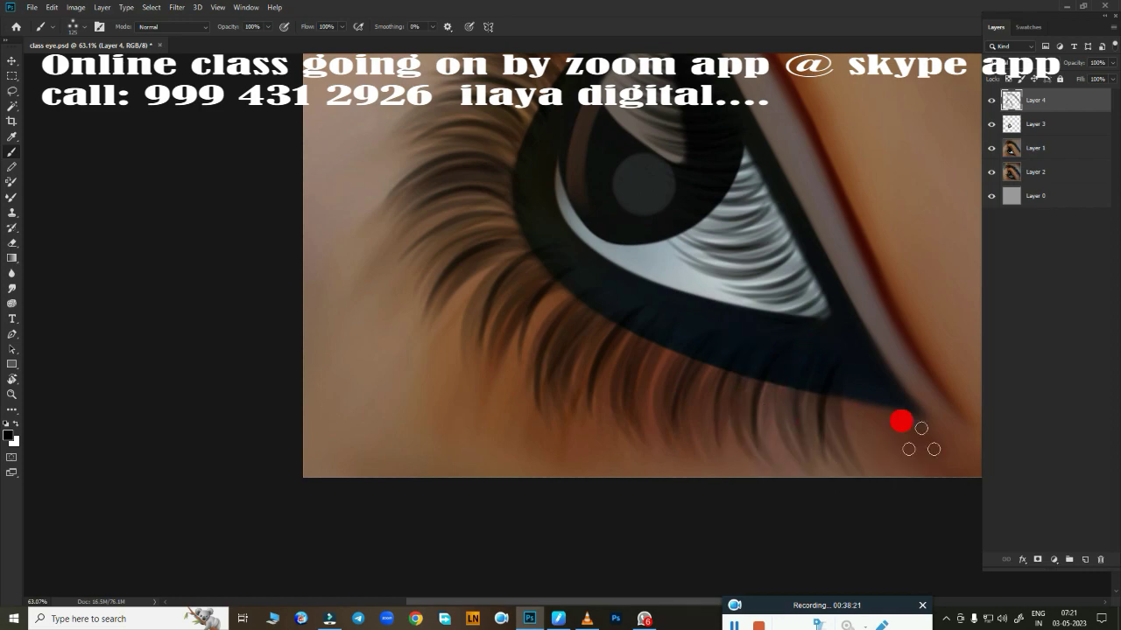
left_click_drag(566, 281, 601, 388)
left_click_drag(530, 229, 624, 406)
scroll(670, 425, "down", 2)
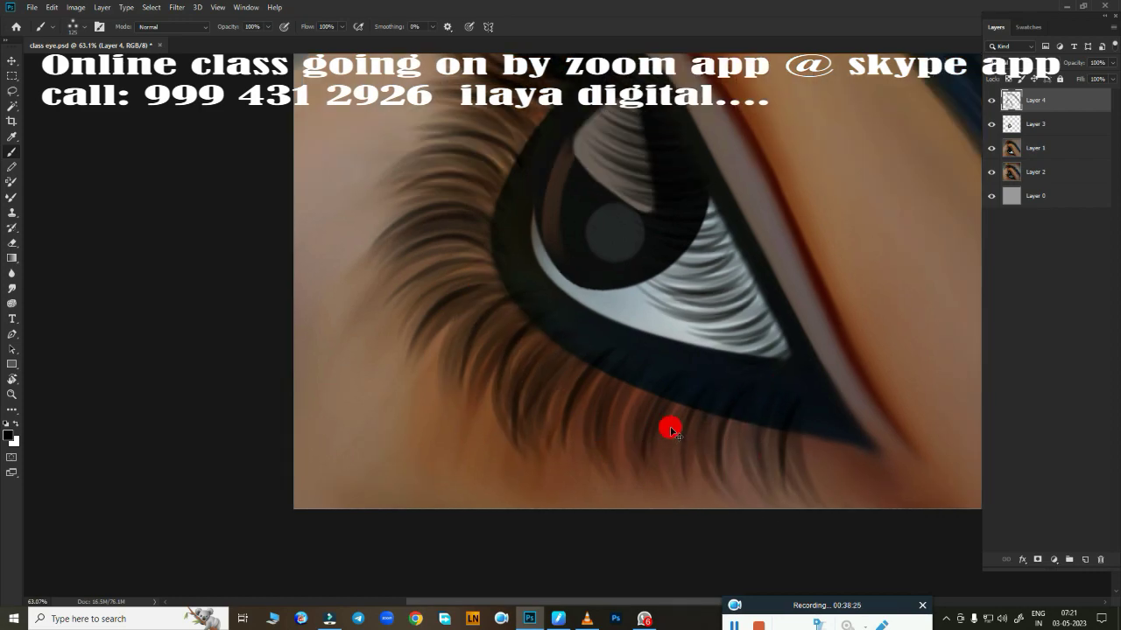
scroll(633, 412, "down", 2)
scroll(629, 435, "down", 2)
left_click_drag(615, 386, 667, 415)
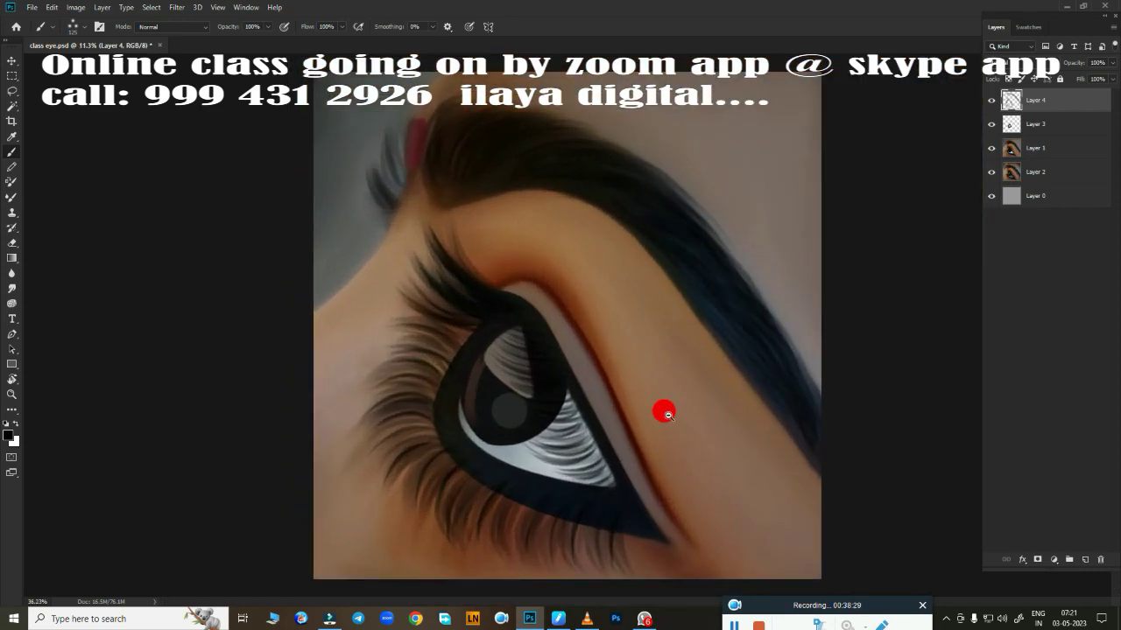
mouse_move(672, 300)
left_mouse_down()
mouse_move(593, 350)
mouse_move(681, 396)
mouse_move(561, 379)
left_mouse_up()
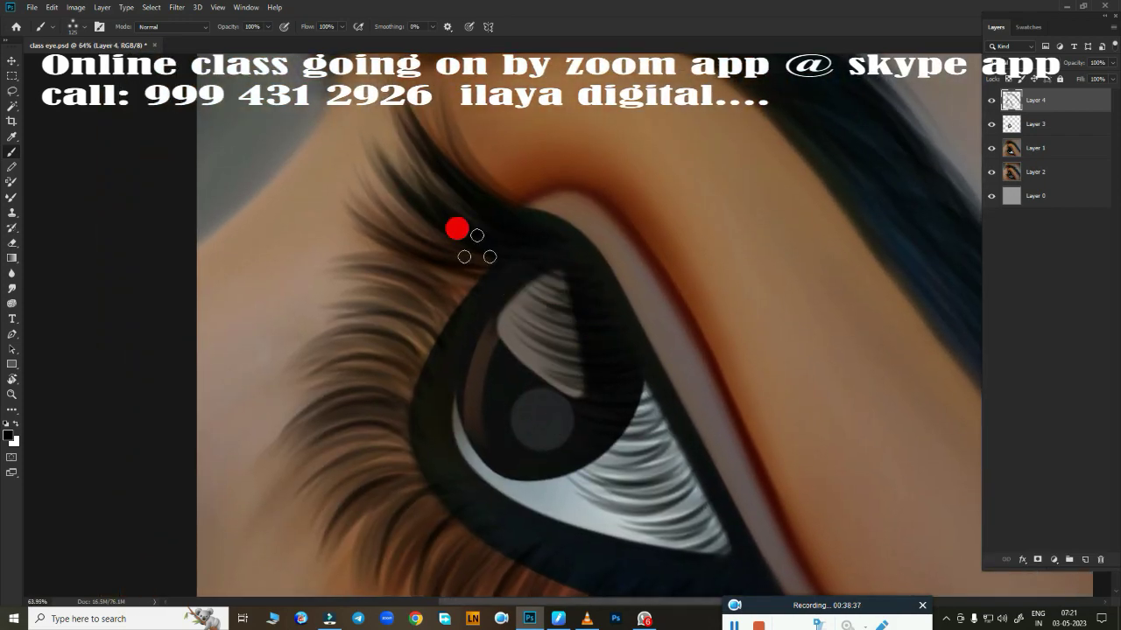
mouse_move(456, 229)
left_mouse_down()
mouse_move(575, 325)
mouse_move(582, 358)
left_mouse_up()
mouse_move(638, 396)
left_mouse_down()
mouse_move(663, 467)
mouse_move(638, 387)
mouse_move(664, 310)
mouse_move(639, 305)
mouse_move(661, 345)
mouse_move(526, 345)
mouse_move(596, 378)
mouse_move(614, 411)
left_mouse_up()
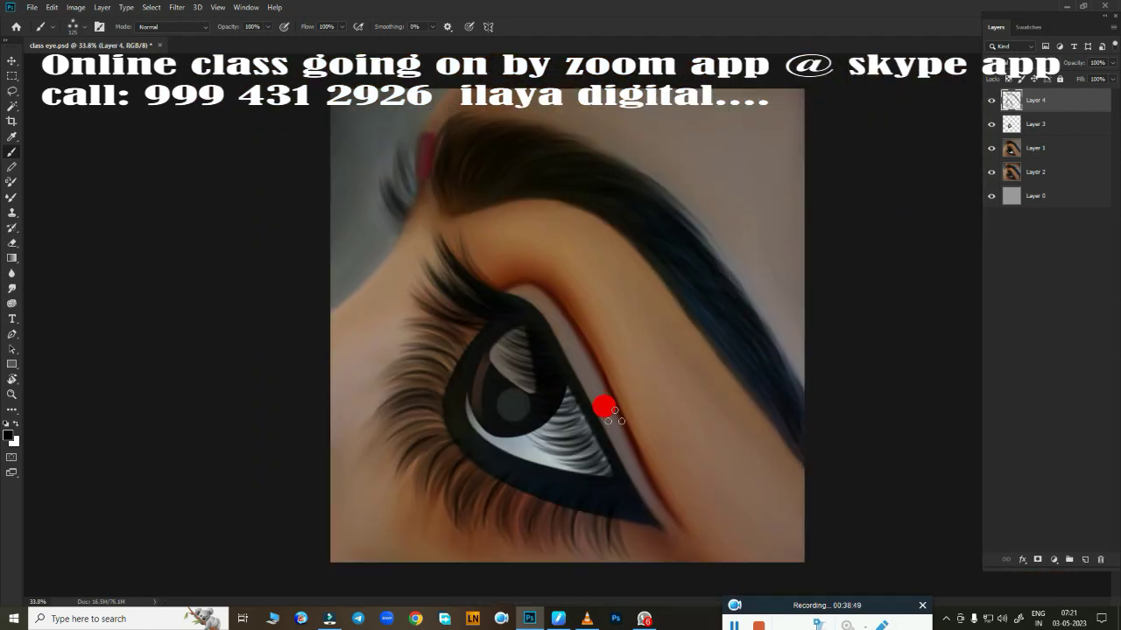
Step: Duplicate Layer 4, hide the original, and erase lashes along the copy's left and lower edges
key("ctrl+j")
left_click(1041, 124)
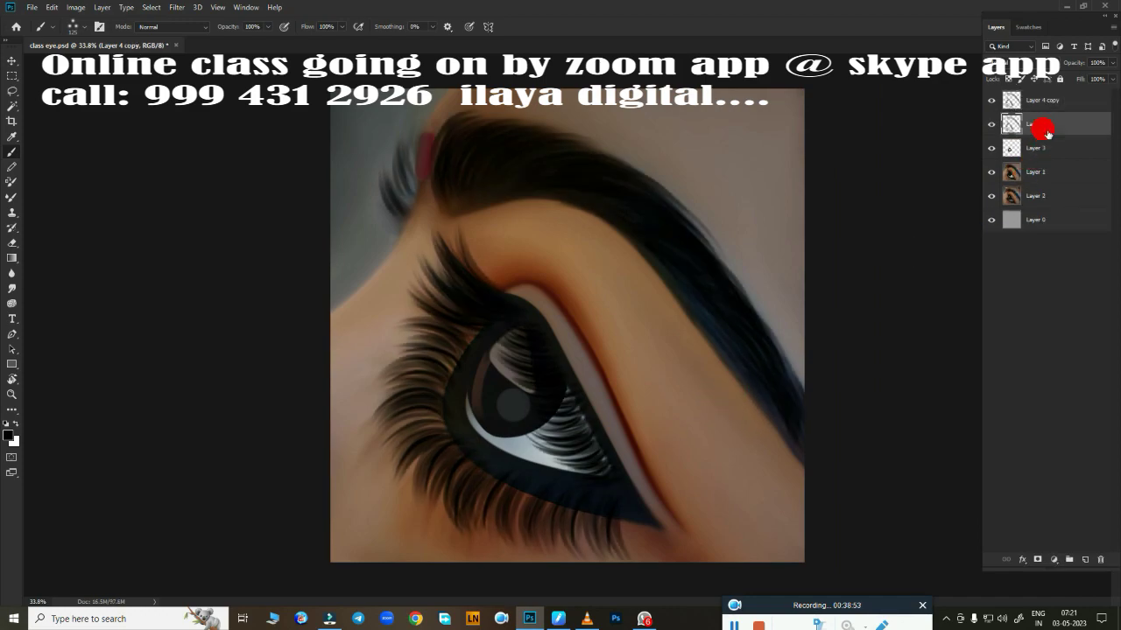
left_click(991, 123)
key("e")
left_click(1026, 113)
left_click(352, 330)
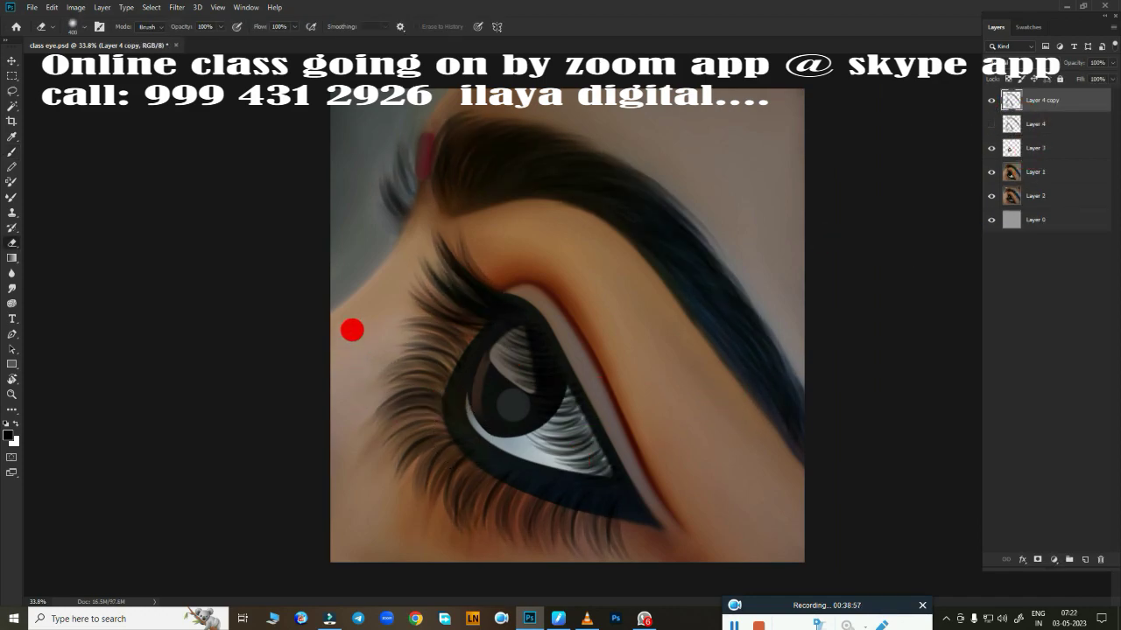
left_click_drag(350, 325, 358, 429)
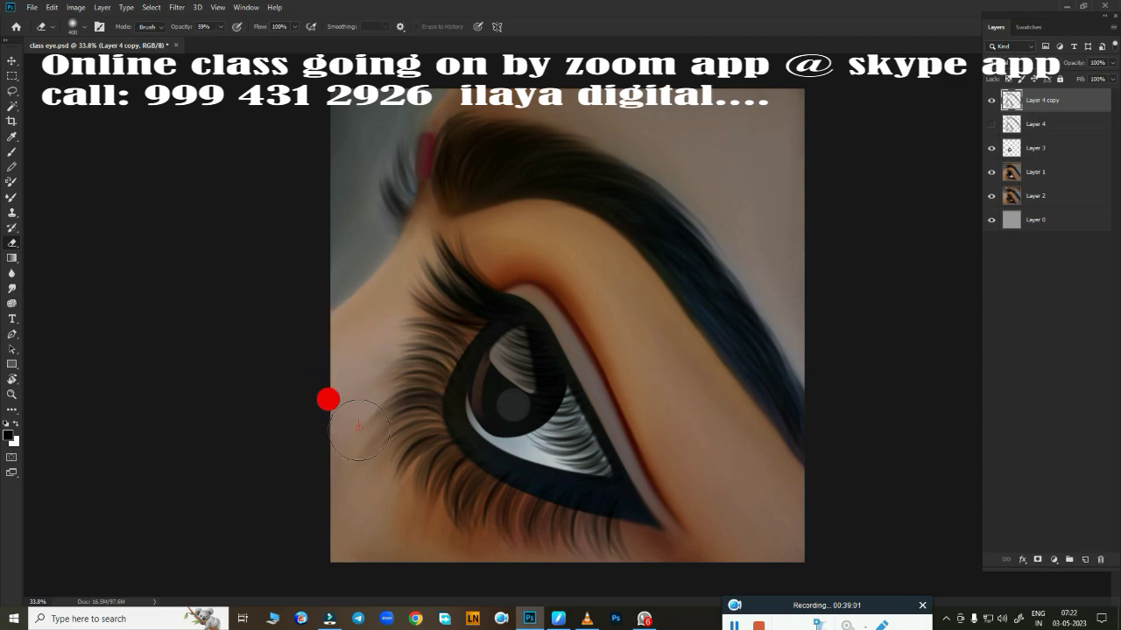
mouse_move(545, 253)
left_mouse_down()
mouse_move(417, 520)
mouse_move(537, 560)
mouse_move(330, 383)
mouse_move(354, 310)
mouse_move(526, 546)
left_mouse_up()
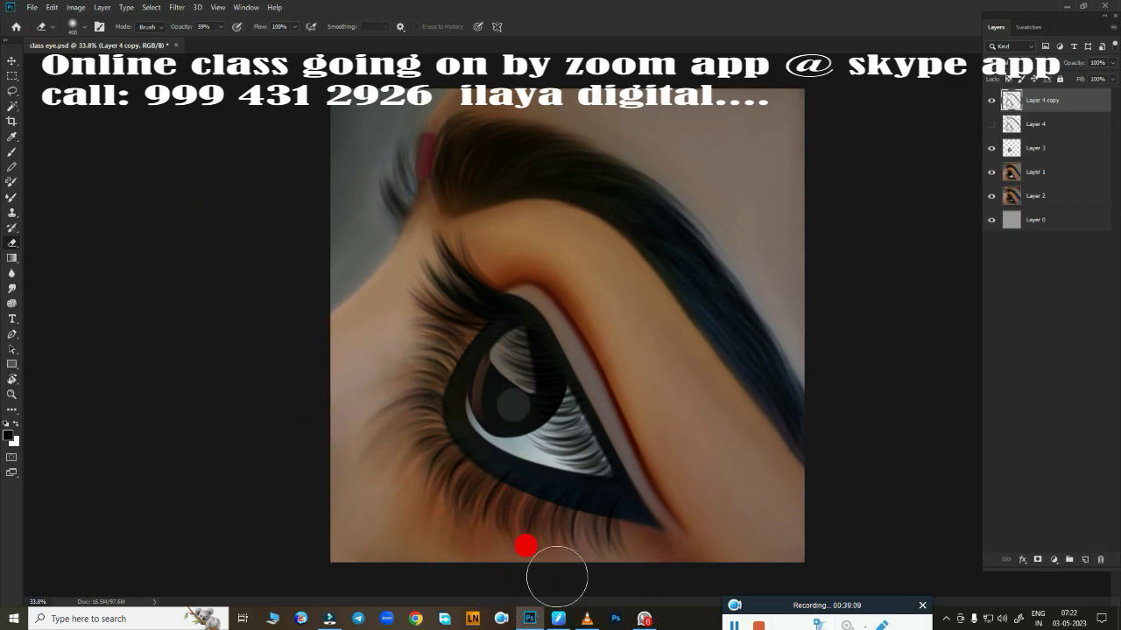
scroll(651, 493, "down", 5)
scroll(695, 420, "up", 5)
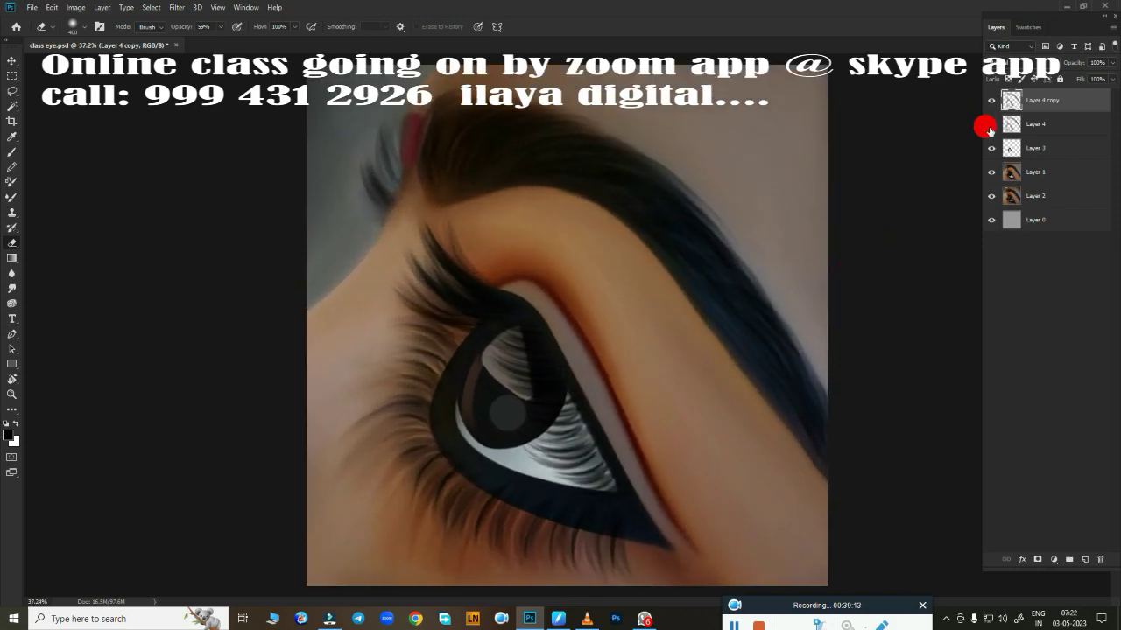
Step: Compare against Layer 4, then delete the erased duplicate layer
left_click(991, 124)
left_click(991, 124)
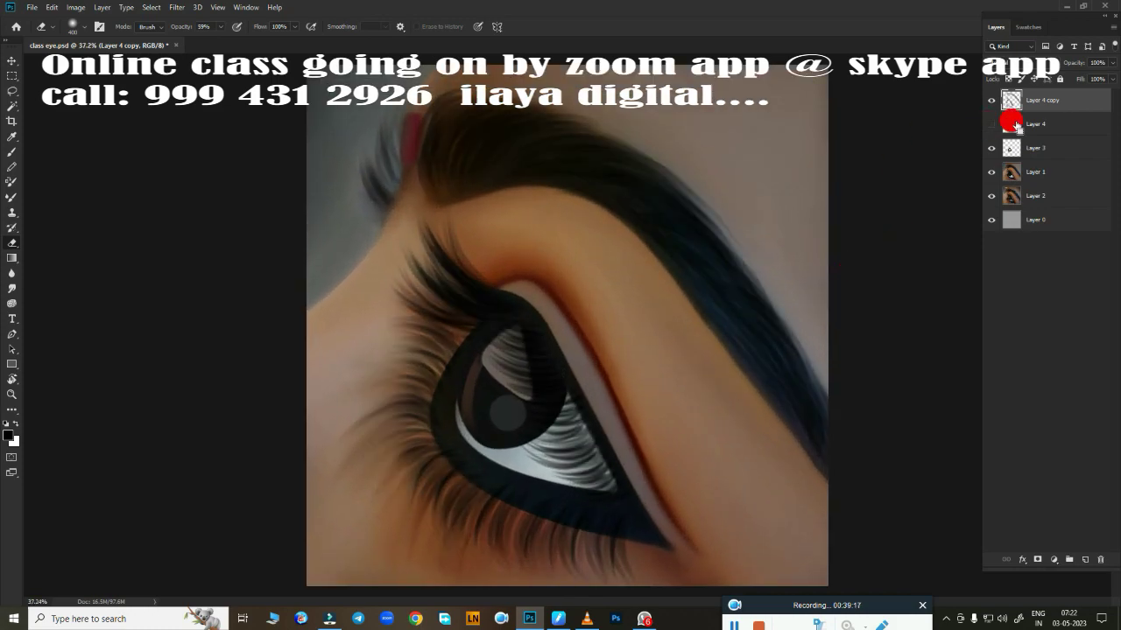
left_click(991, 123)
scroll(683, 300, "down", 3)
left_click(1049, 128)
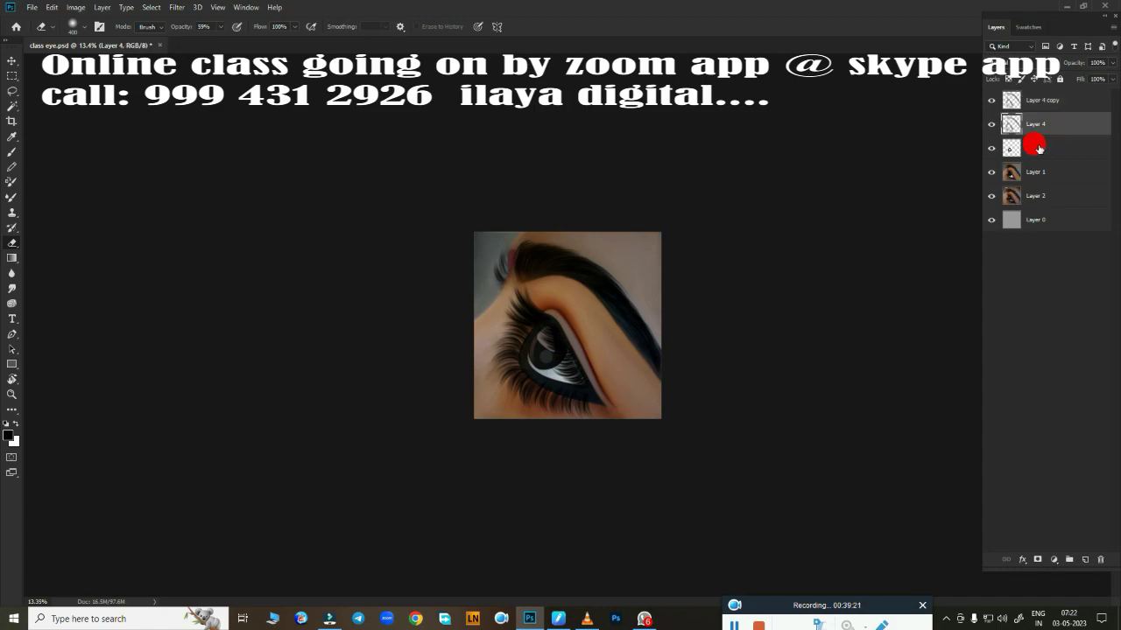
left_click(1046, 100)
key("Delete")
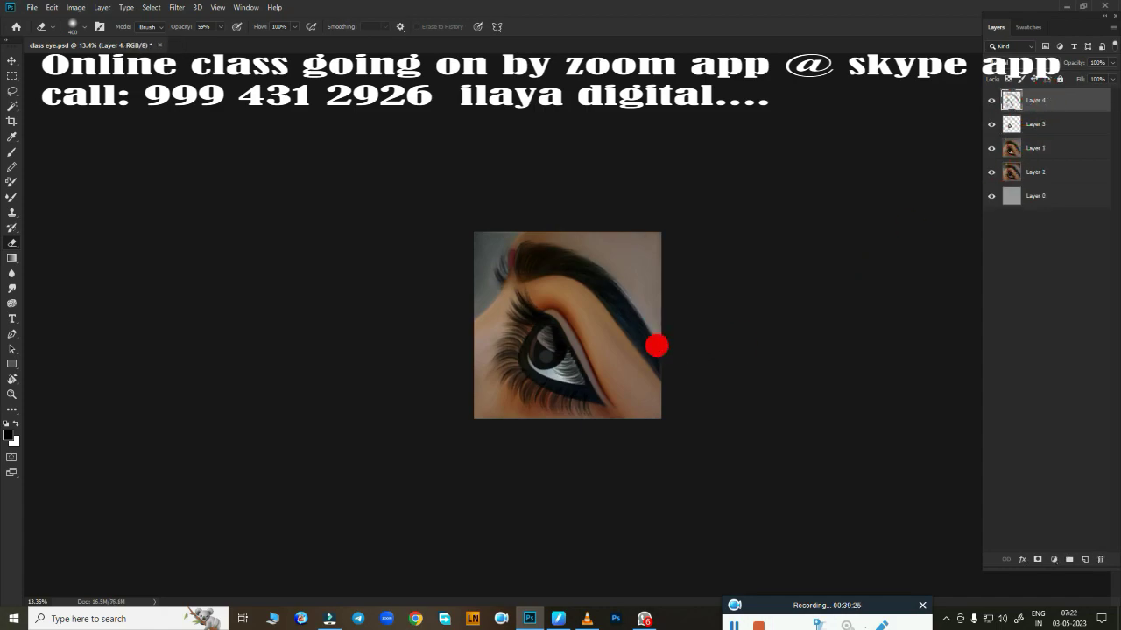
scroll(651, 325, "up", 3)
scroll(692, 376, "down", 2)
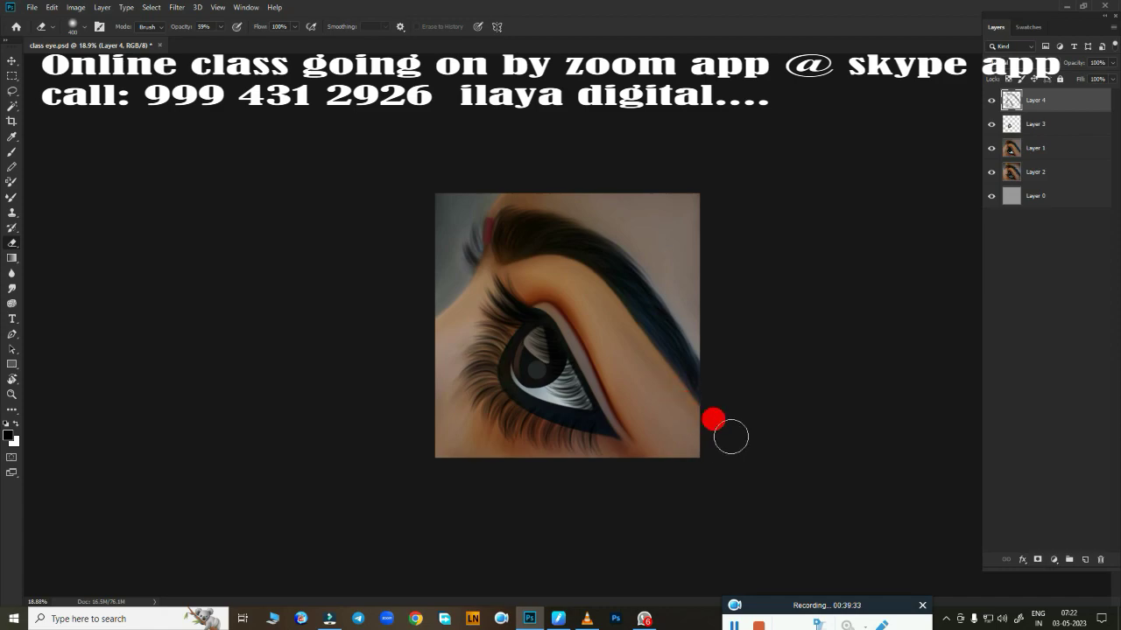
Step: Merge Layers 4, 3 and 1 with Ctrl+E and duplicate the result with Ctrl+J
left_click(1037, 148, "shift")
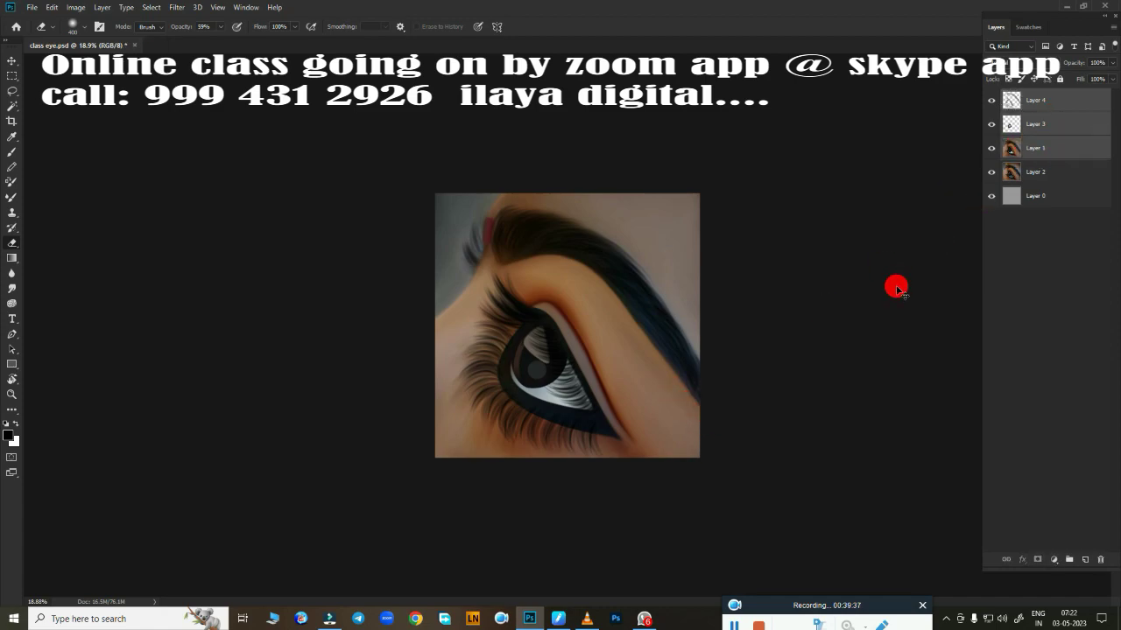
key("ctrl+e")
key("ctrl+j")
key("ctrl+0")
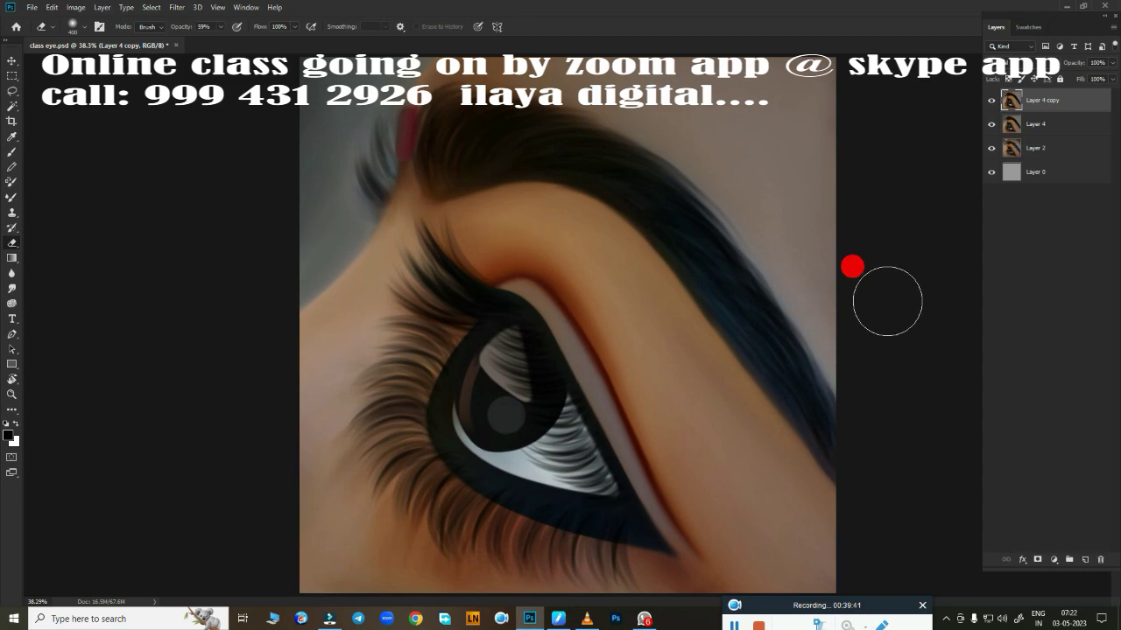
Step: Hide the merged layer, cancel Hue/Saturation, and apply Color Balance with shadows Yellow/Blue -6
left_click(991, 123)
key("ctrl+u")
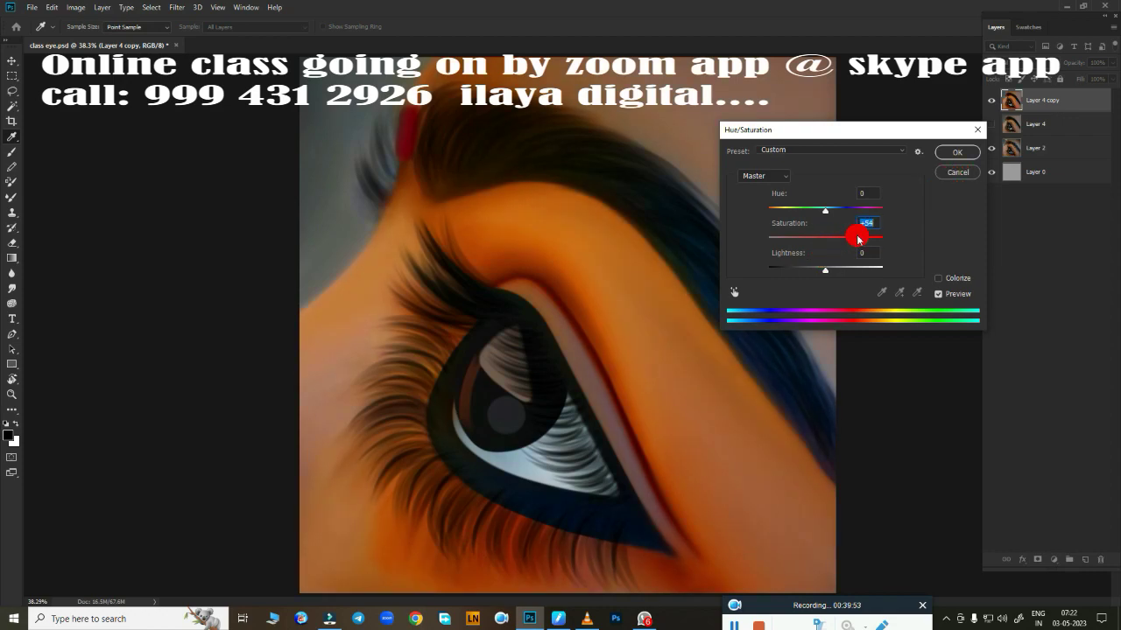
left_click(935, 173)
key("ctrl+b")
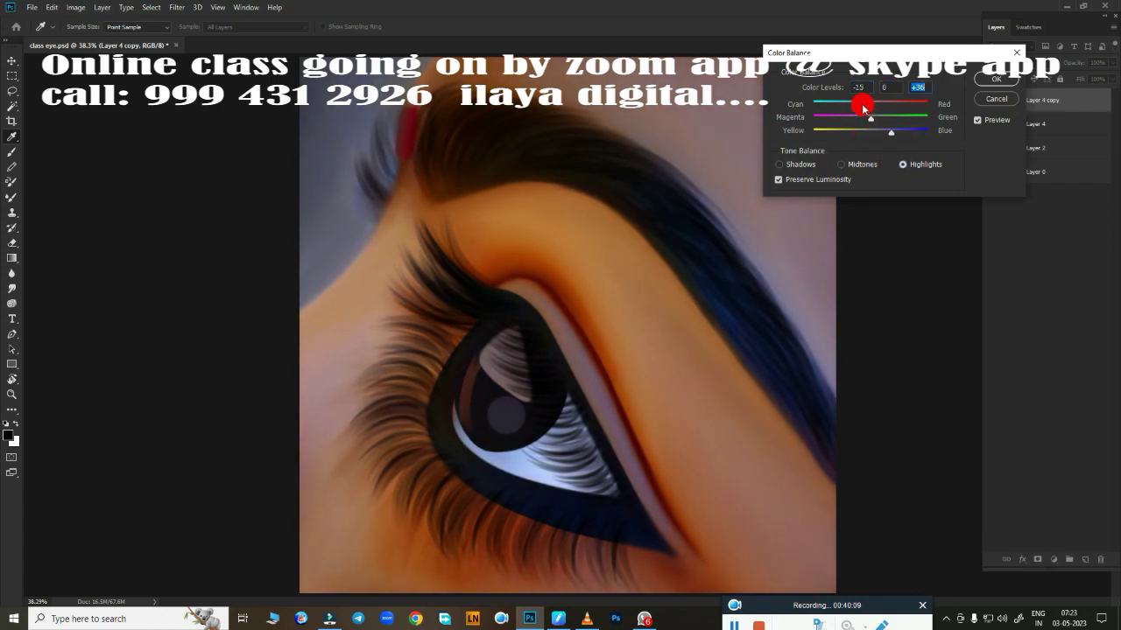
left_click(987, 82)
key("e")
Step: Apply Curves with black input 8, a pulled-in white point and a raised Blue channel
key("ctrl+m")
left_click_drag(745, 259, 746, 262)
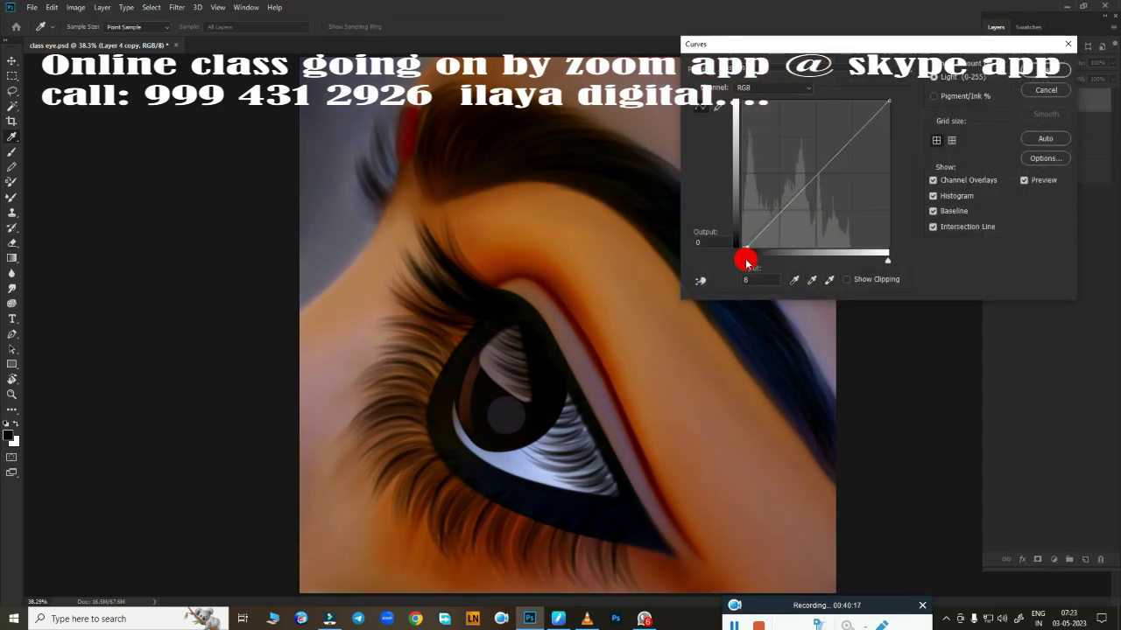
left_click_drag(886, 261, 875, 259)
left_click(791, 88)
left_click(771, 128)
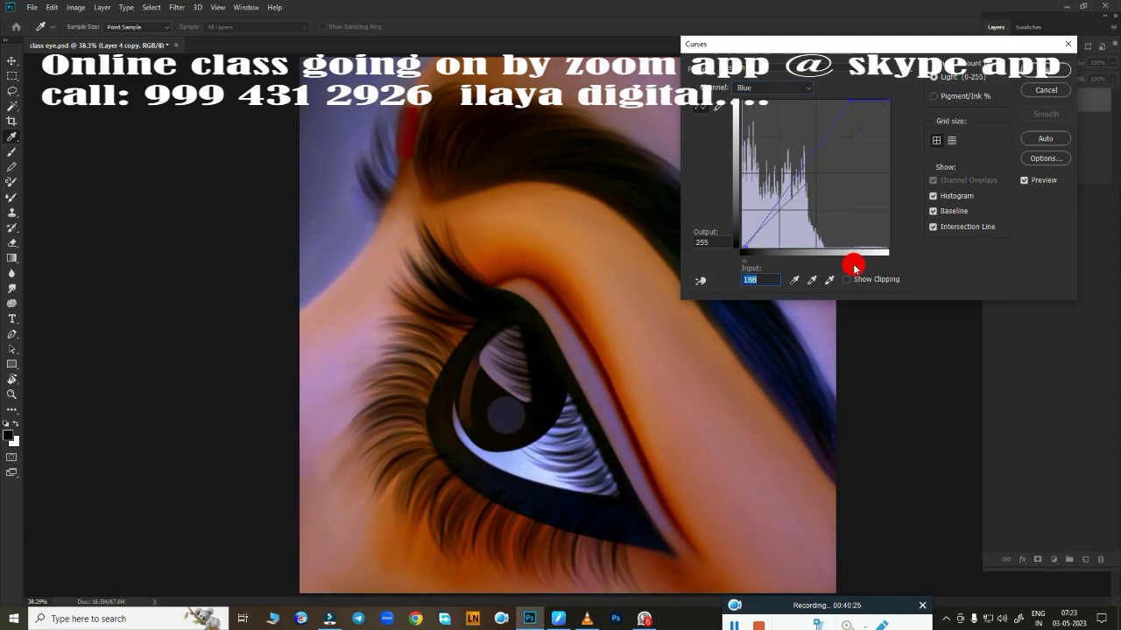
left_click(1042, 67)
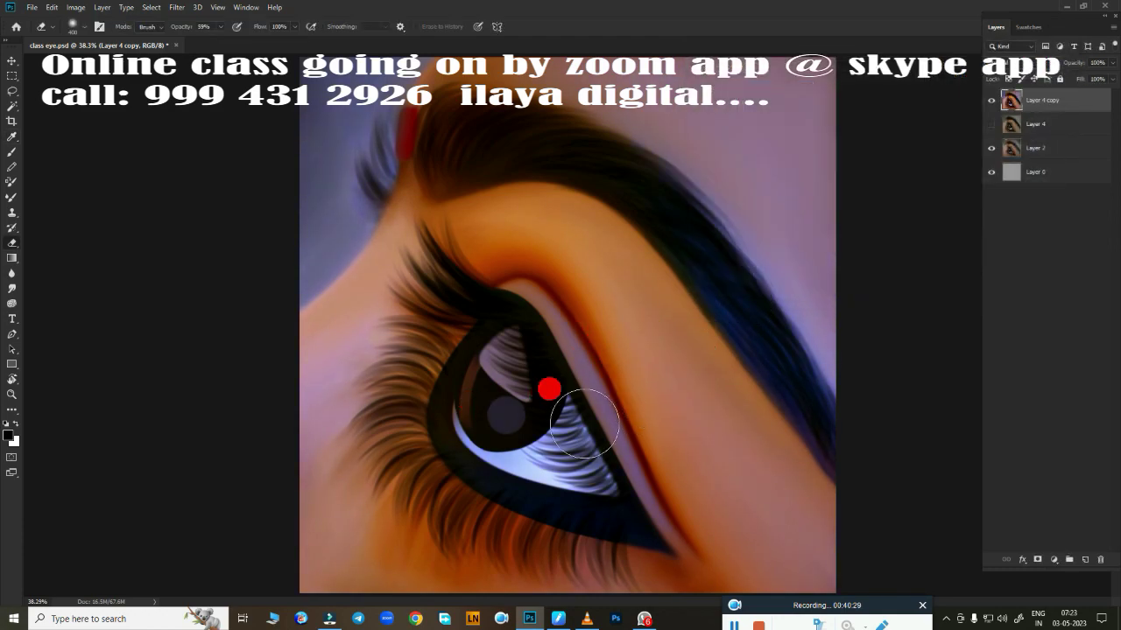
Step: Select the Brush and add a new empty layer for highlights
key("b")
right_click(598, 296)
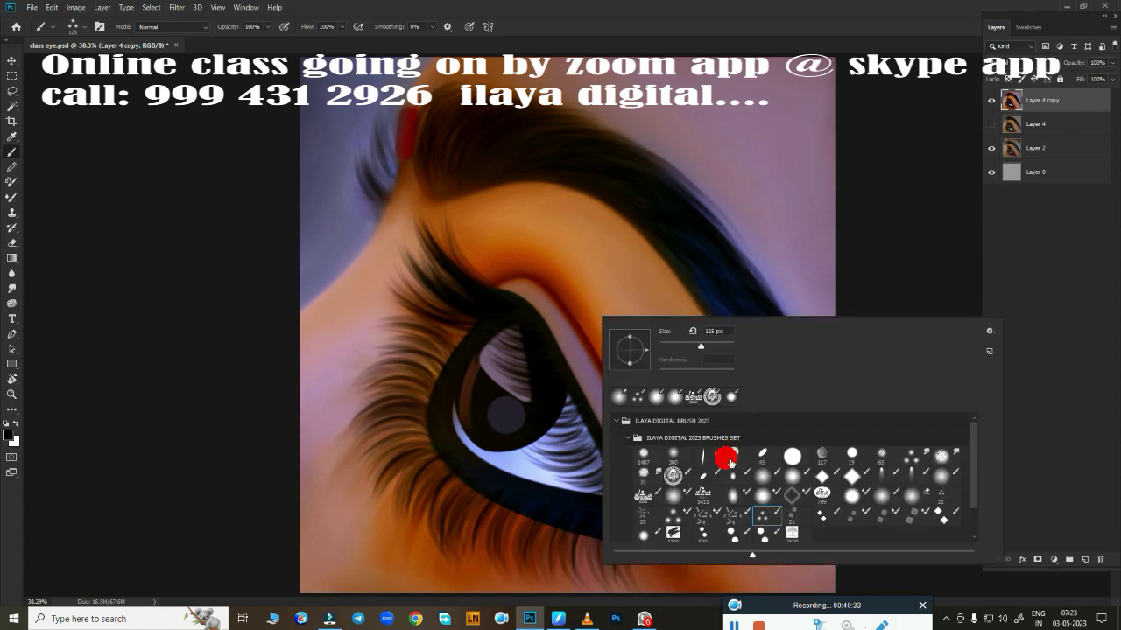
key("Escape")
left_click(1083, 559)
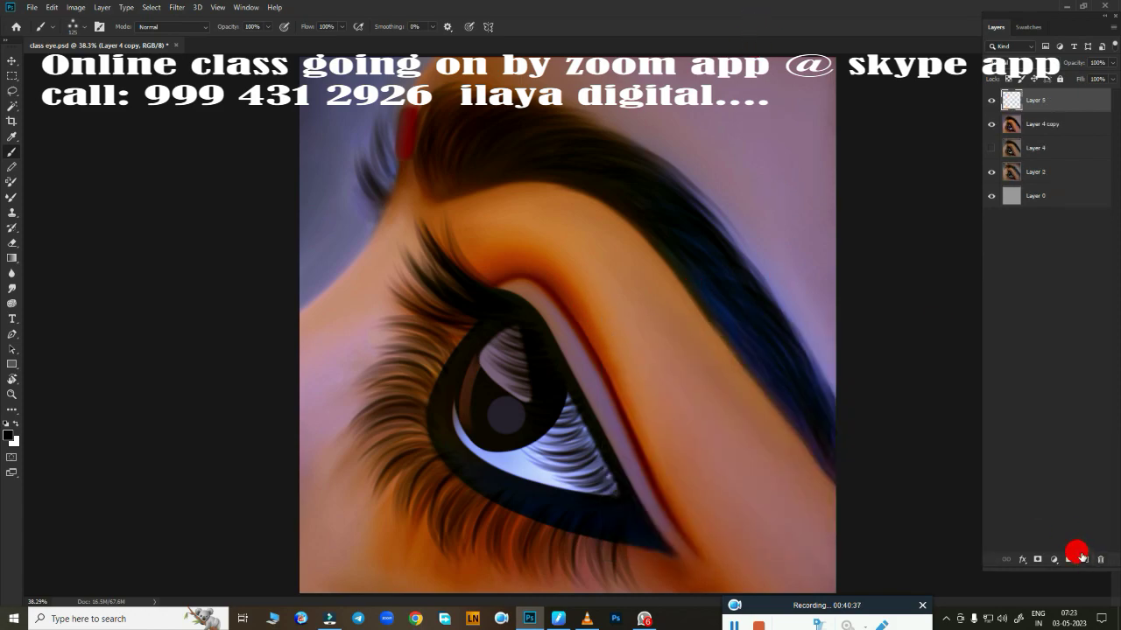
Step: Set the foreground colour to light yellow and zoom to 86.8% on the eye
left_click(9, 436)
left_click(900, 517)
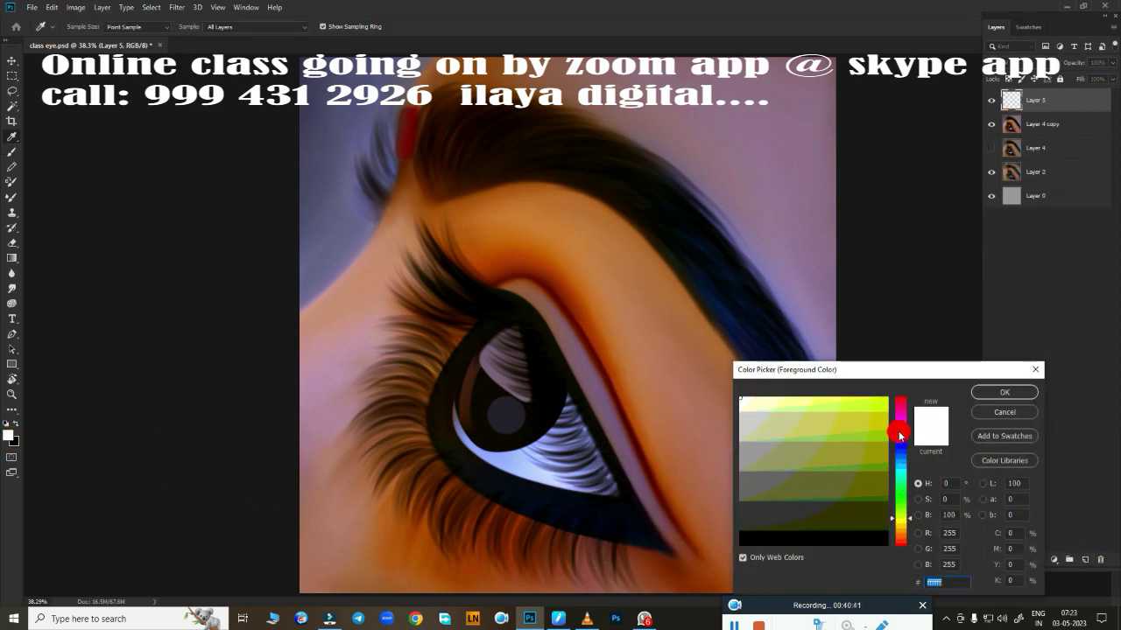
left_click(863, 399)
left_click(1004, 392)
key("b")
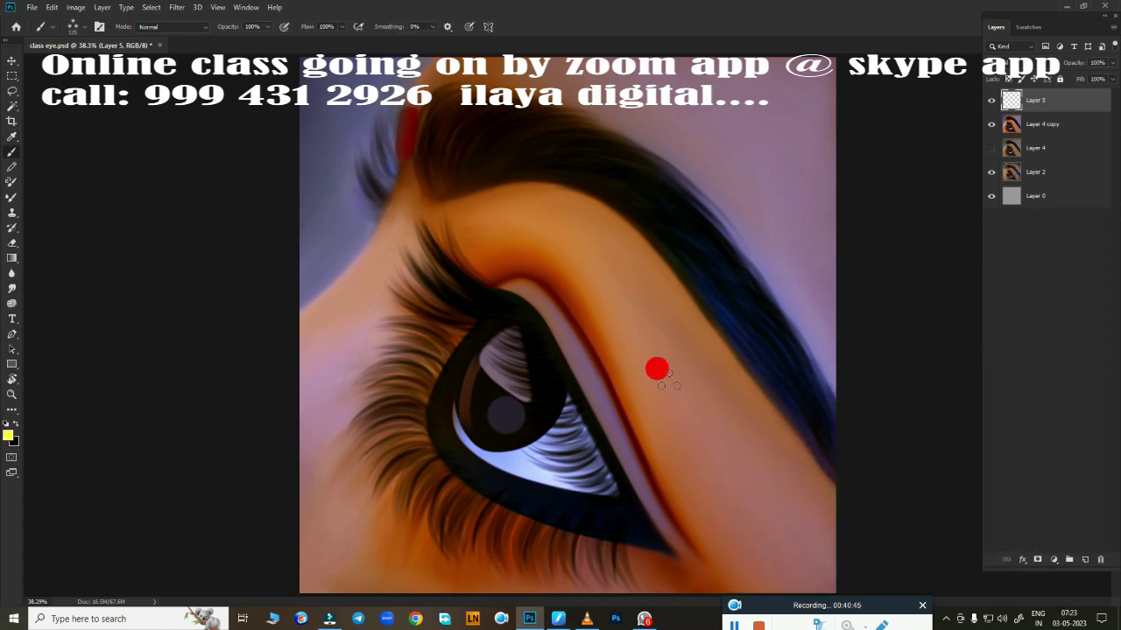
scroll(657, 370, "up", 5)
left_click_drag(633, 350, 681, 315)
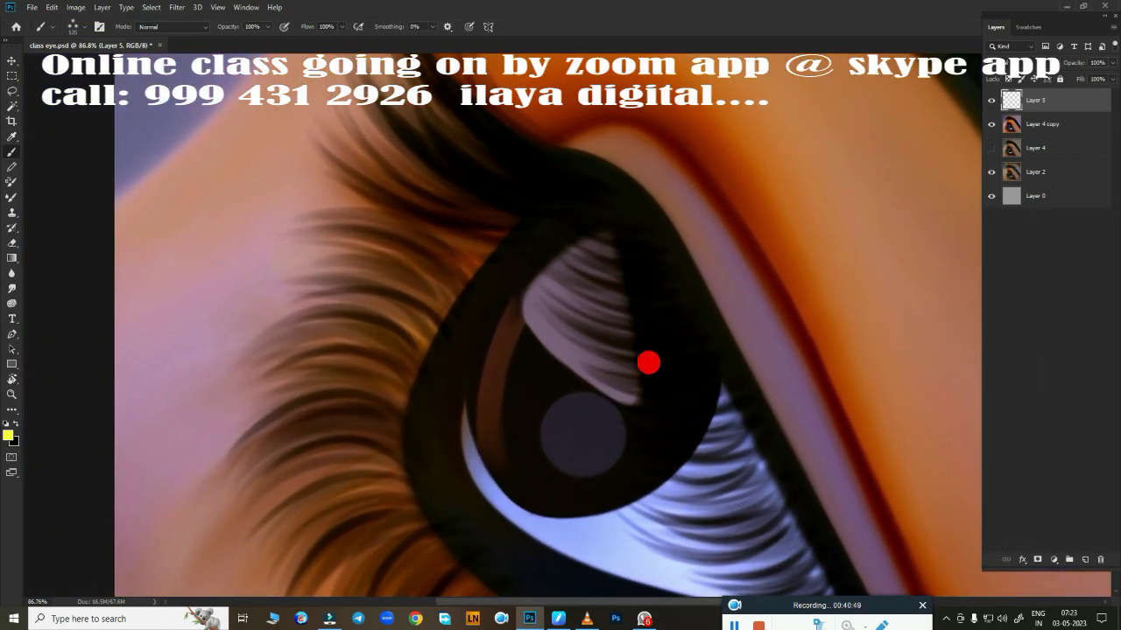
Step: Adjust the pen tablet's pressure curve
left_click(560, 620)
left_click_drag(545, 371, 542, 346)
left_click(811, 133)
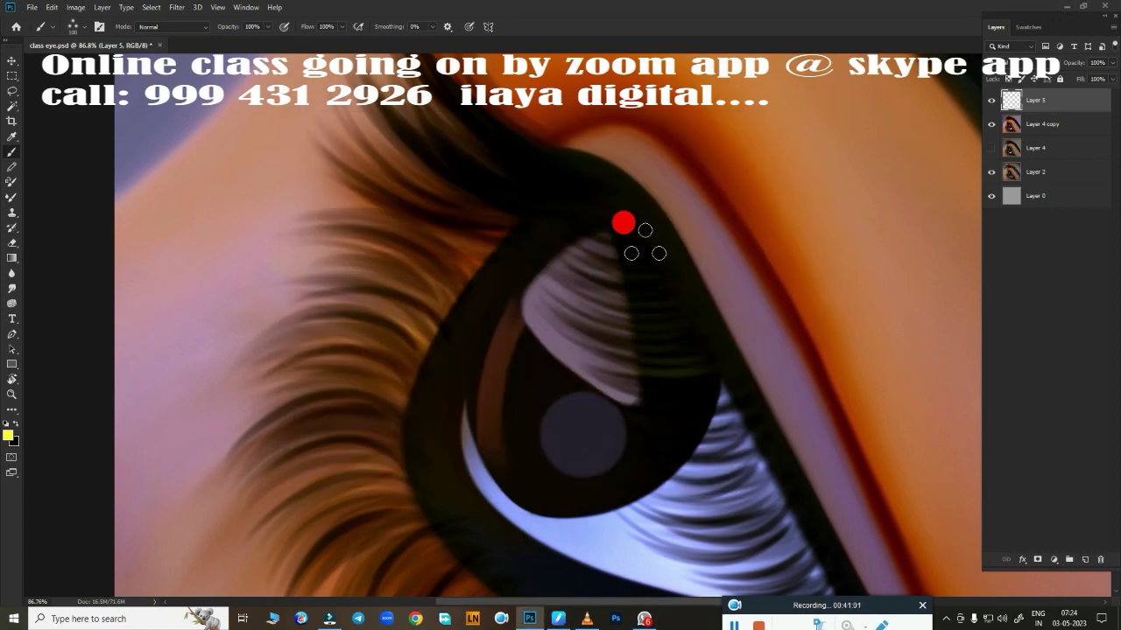
left_click(561, 617)
left_click(810, 132)
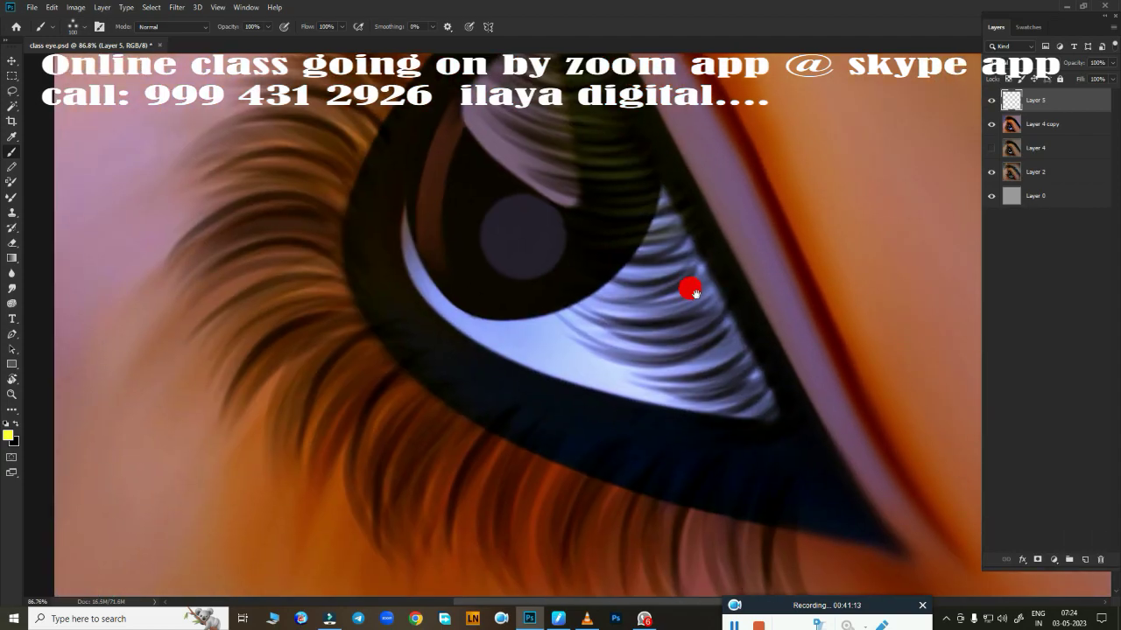
Step: Set the painting colour to magenta
scroll(648, 342, "down", 5)
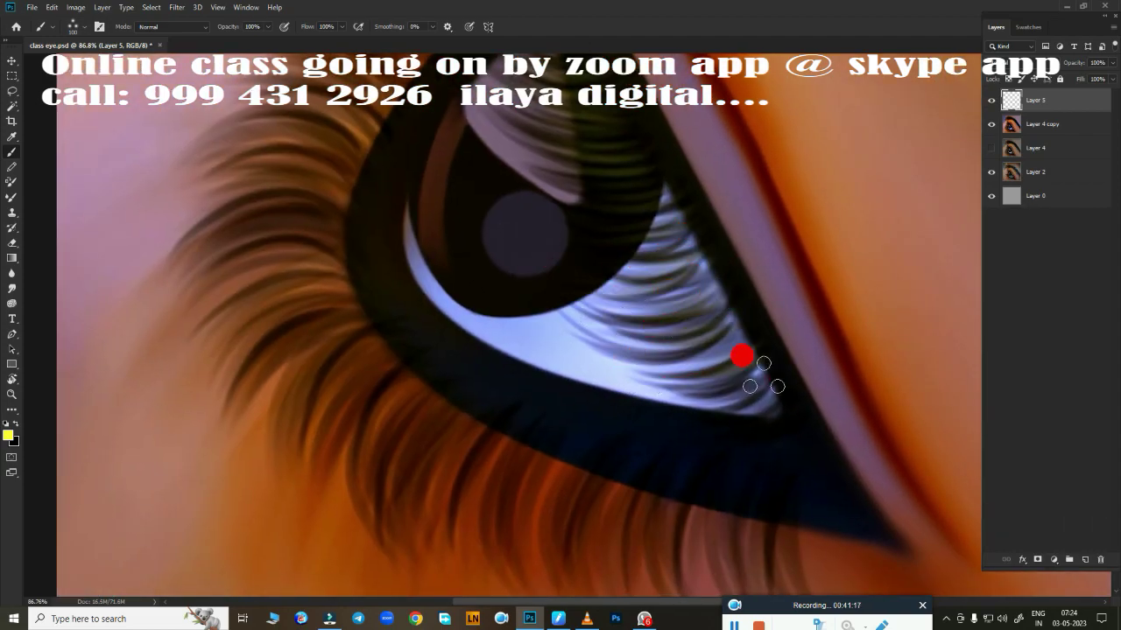
scroll(596, 307, "up", 5)
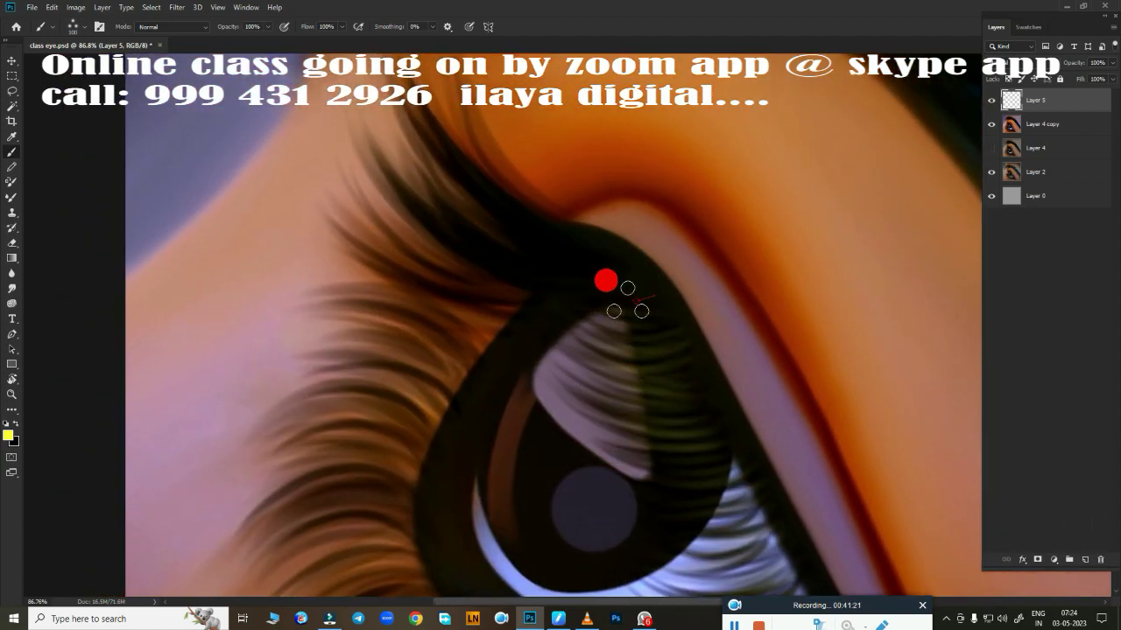
scroll(429, 176, "up", 3)
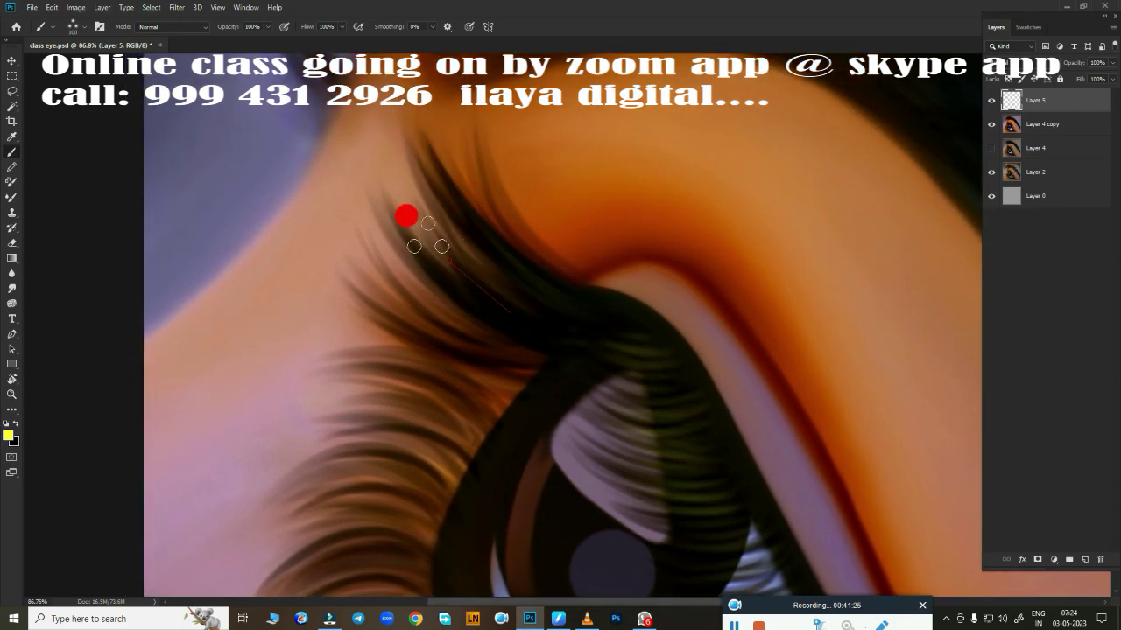
scroll(533, 348, "down", 3)
scroll(581, 327, "right", 3)
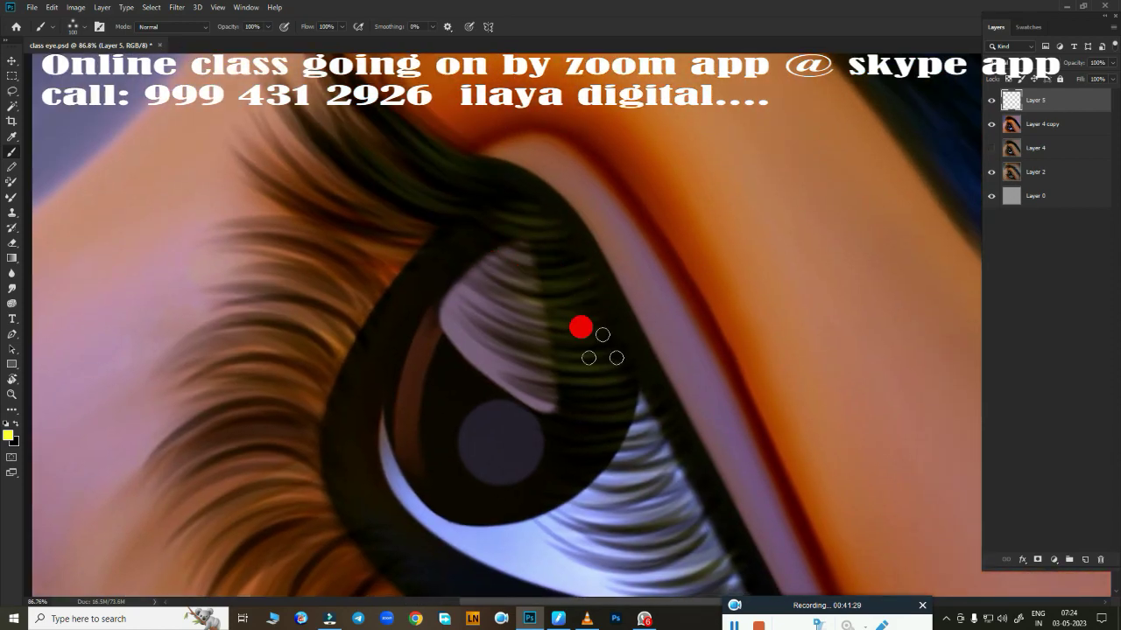
left_click(12, 435)
left_click(903, 419)
left_click(975, 395)
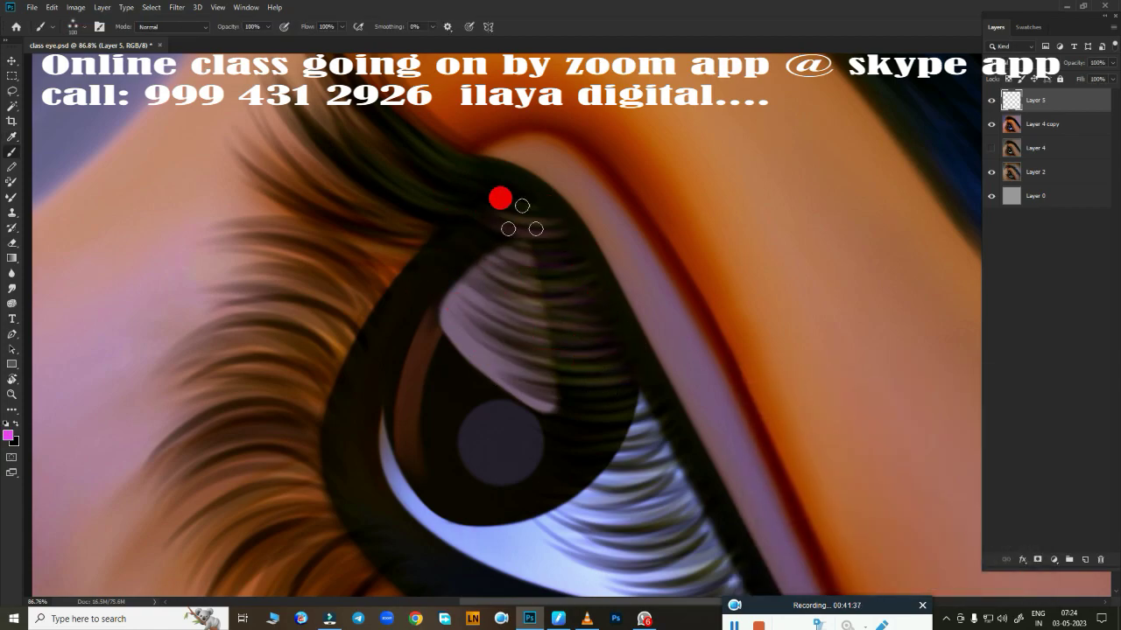
Step: Tilt the canvas view and switch the painting colour to light cyan-blue
scroll(598, 327, "down", 3)
scroll(401, 202, "right", 2)
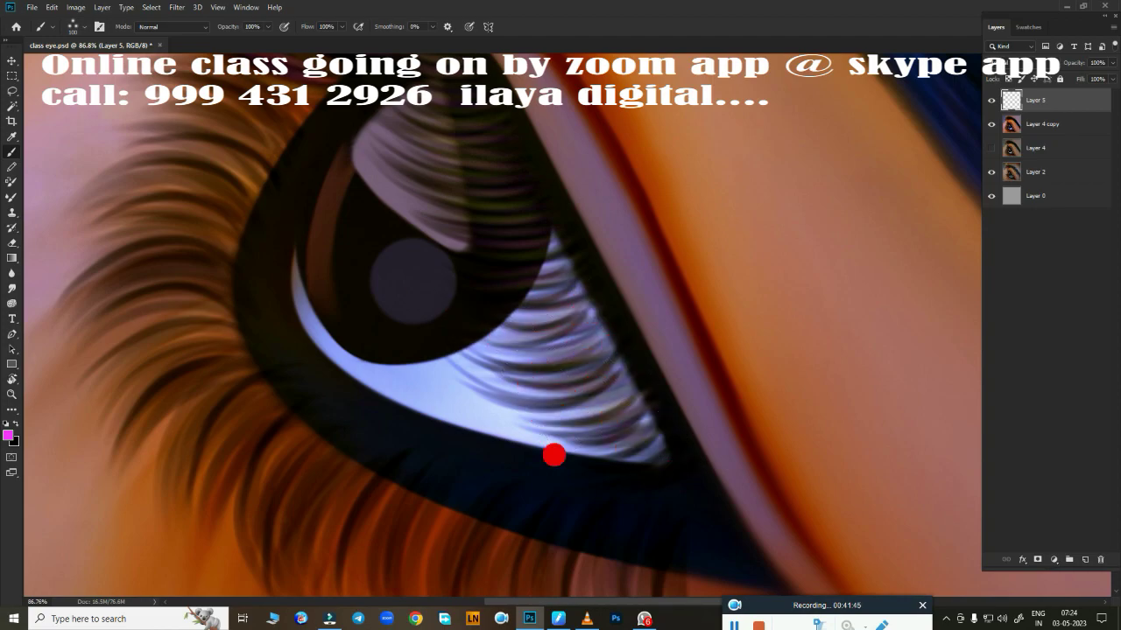
key("r")
left_click_drag(618, 395, 548, 425)
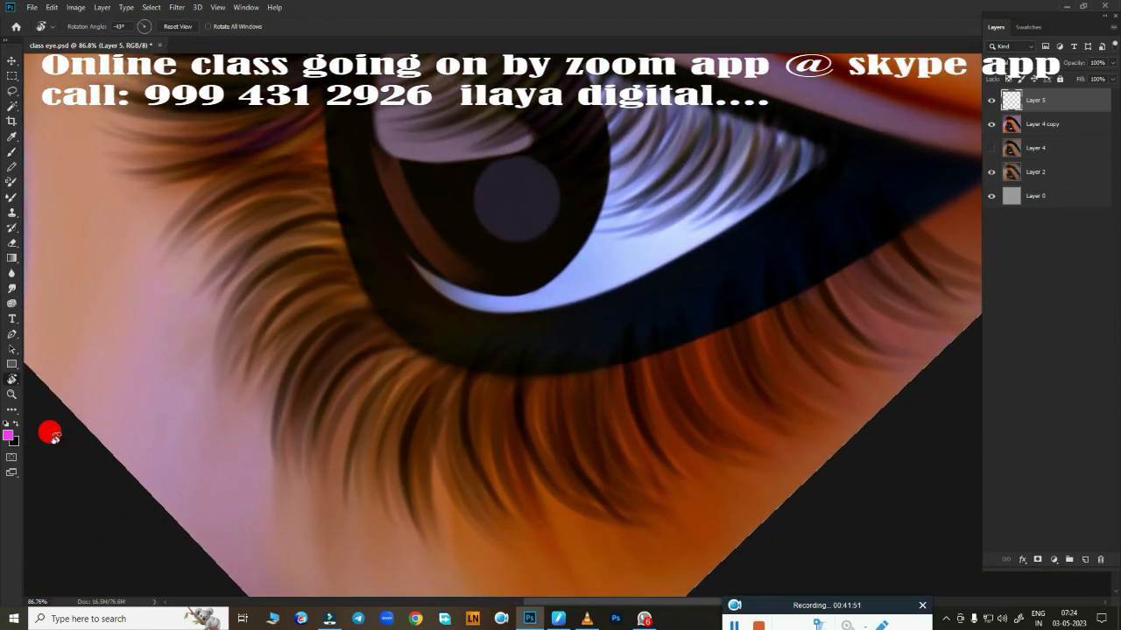
left_click(8, 434)
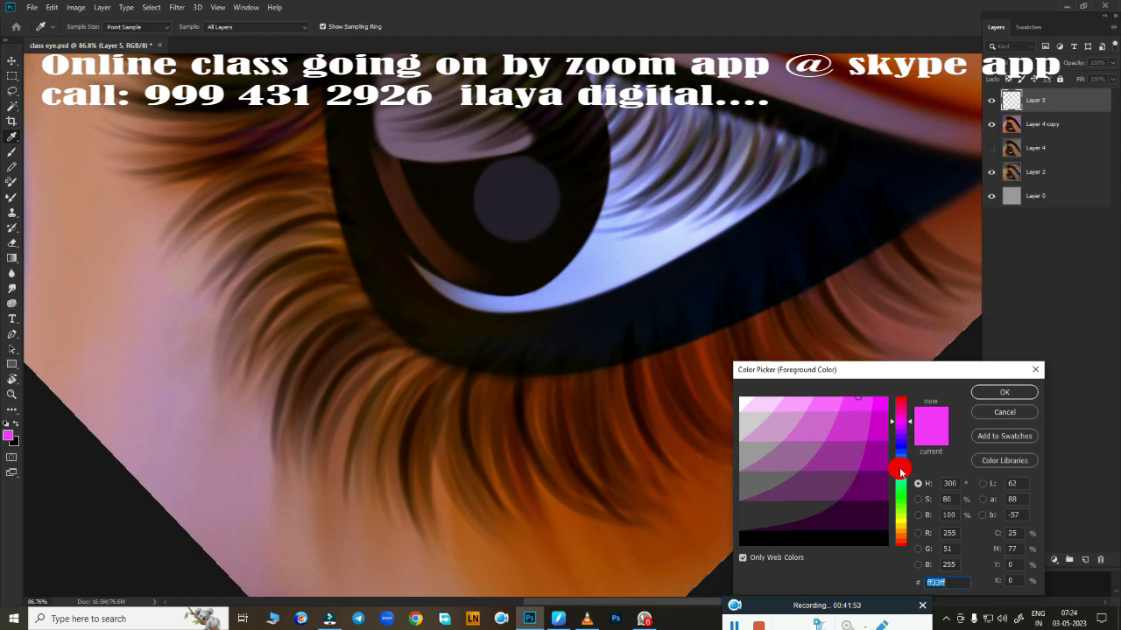
left_click(900, 471)
left_click(992, 390)
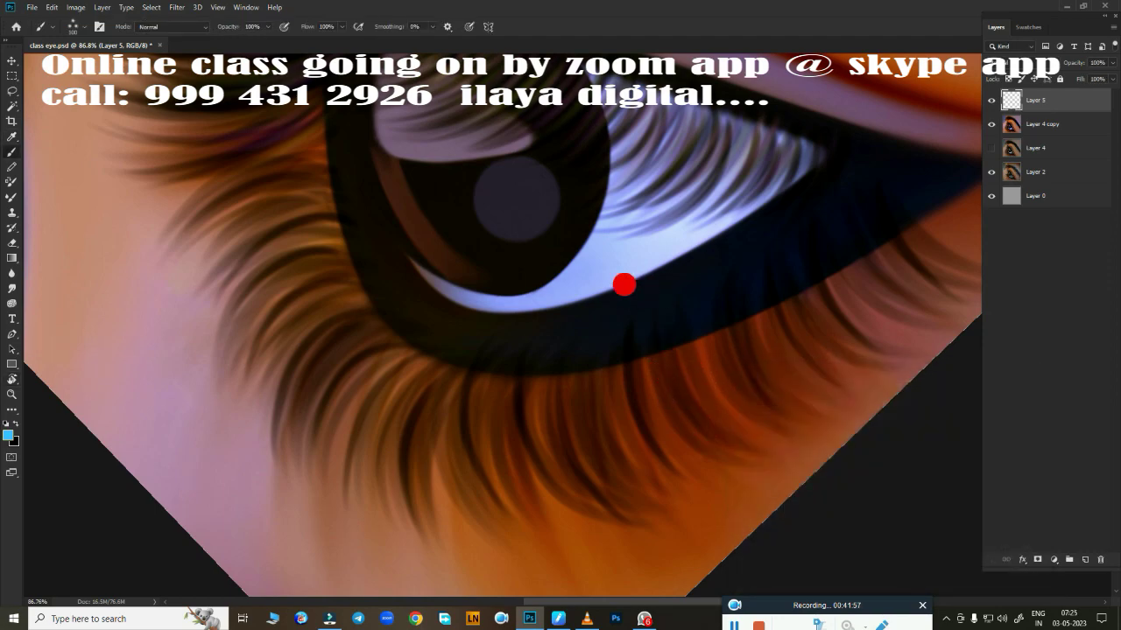
Step: Brush cyan strokes over the lower lashes, eyeliner and outer corner
left_click_drag(752, 371, 755, 316)
mouse_move(779, 354)
left_mouse_down()
mouse_move(818, 271)
mouse_move(862, 219)
left_mouse_up()
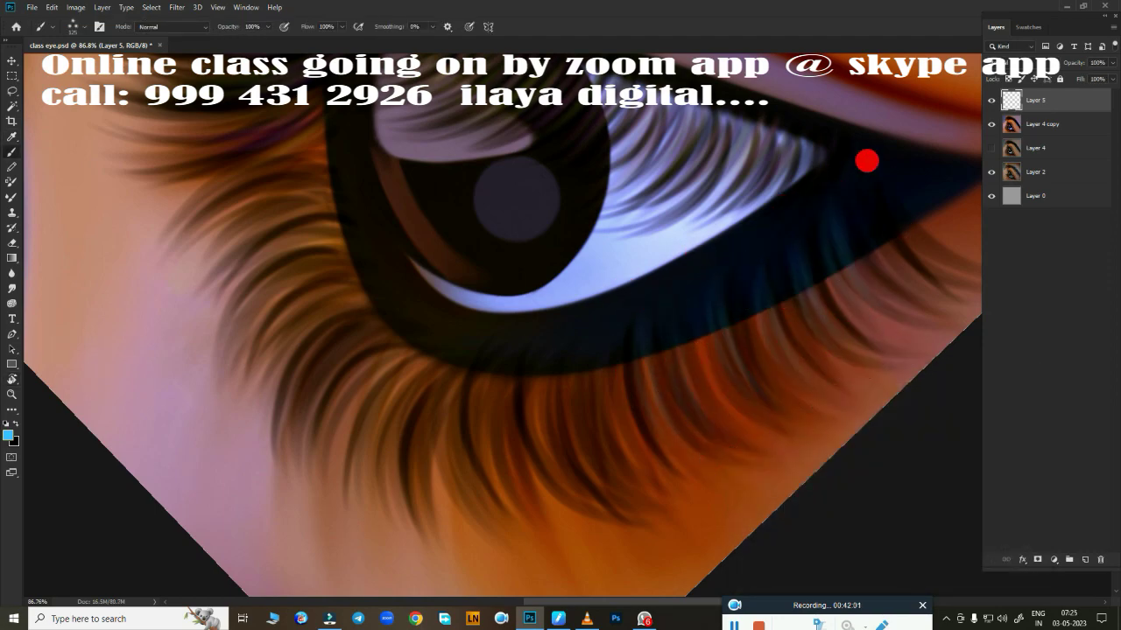
left_click_drag(884, 271, 927, 197)
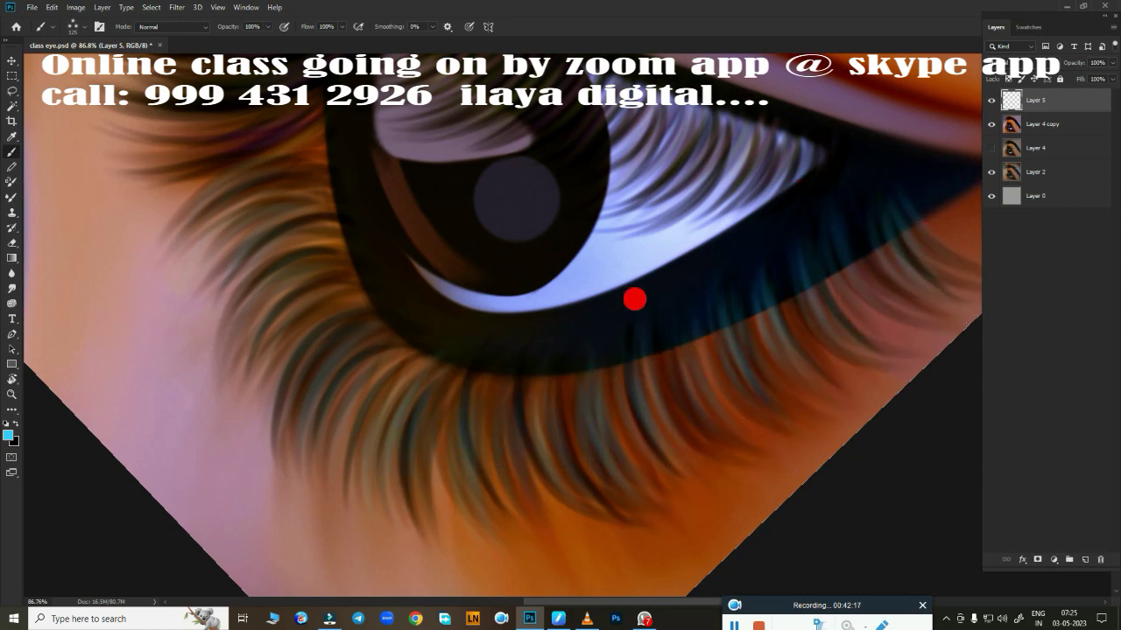
left_click_drag(538, 358, 531, 523)
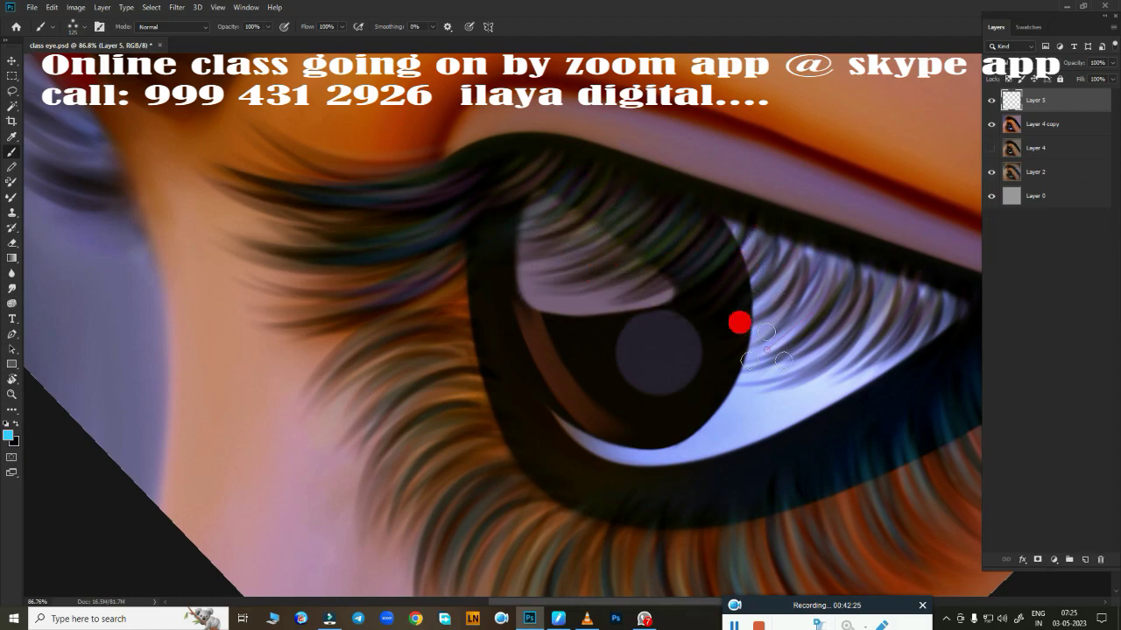
mouse_move(723, 394)
left_mouse_down()
mouse_move(733, 420)
mouse_move(350, 288)
mouse_move(546, 430)
mouse_move(362, 224)
left_mouse_up()
left_click_drag(562, 333, 350, 233)
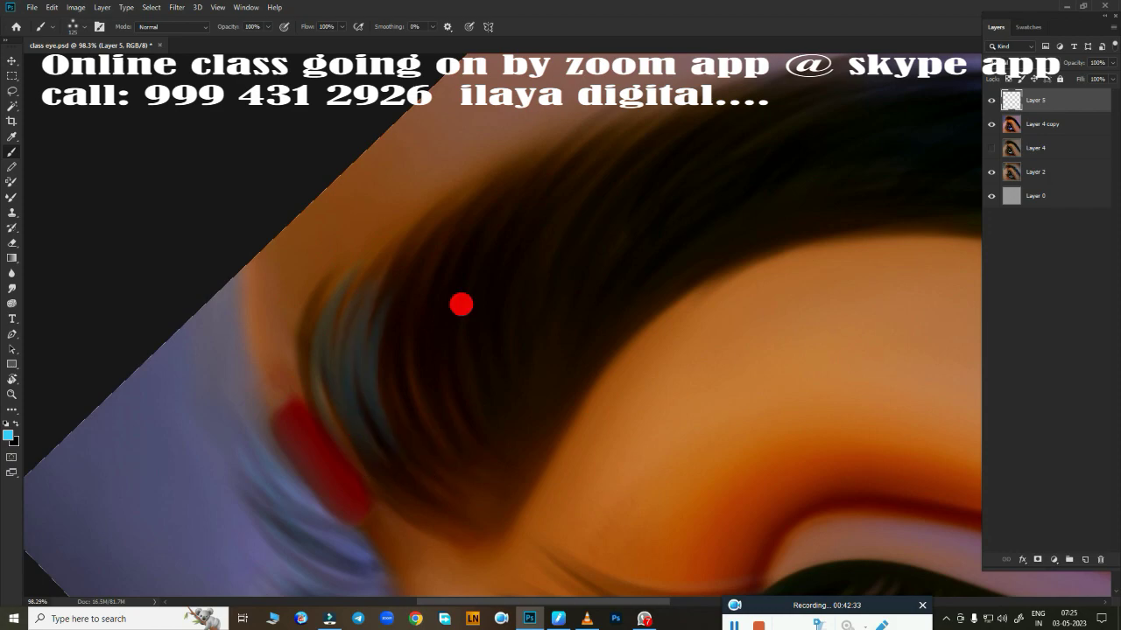
Step: Zoom and rotate the view along the eyebrow arc, and set yellow as the painting colour
mouse_move(446, 271)
left_mouse_down()
mouse_move(414, 466)
mouse_move(340, 433)
left_mouse_up()
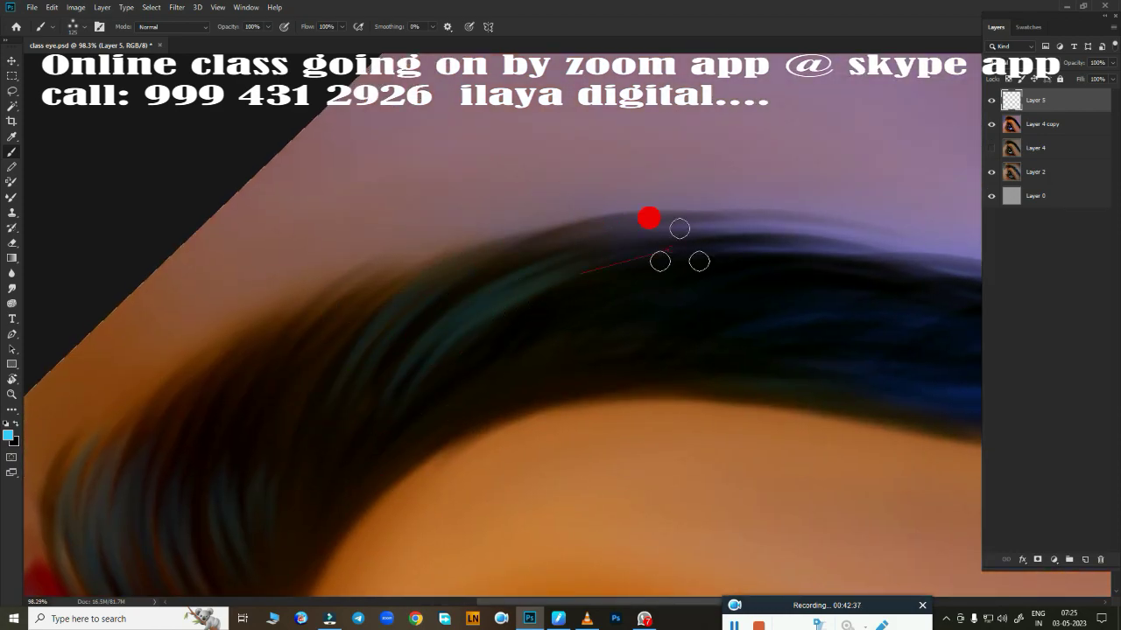
left_click_drag(570, 347, 643, 300)
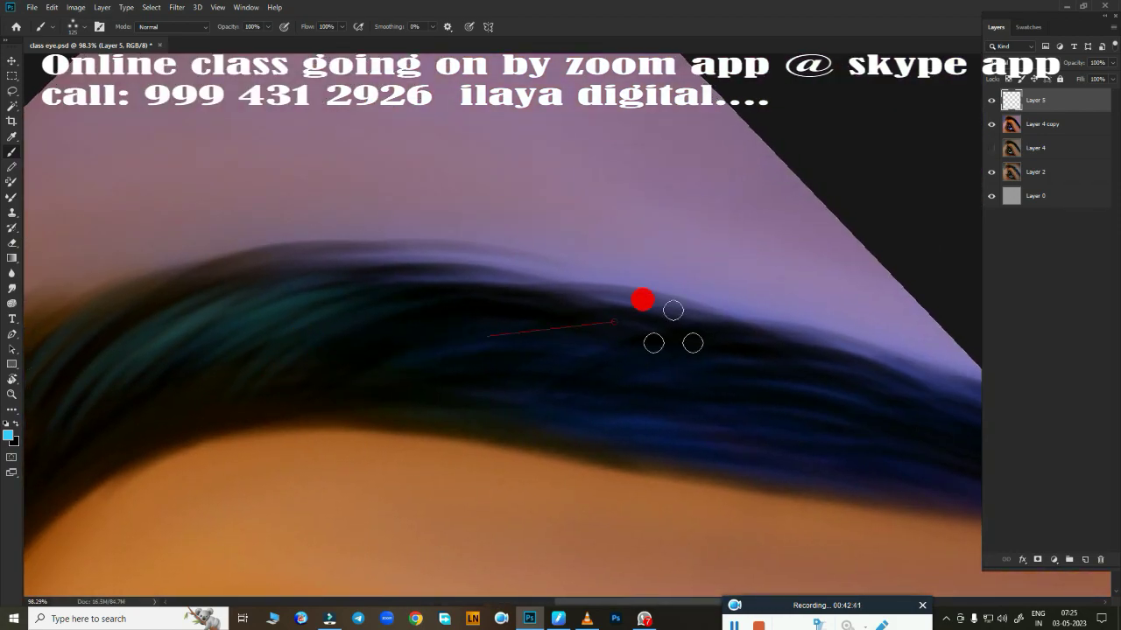
left_click_drag(327, 333, 353, 323)
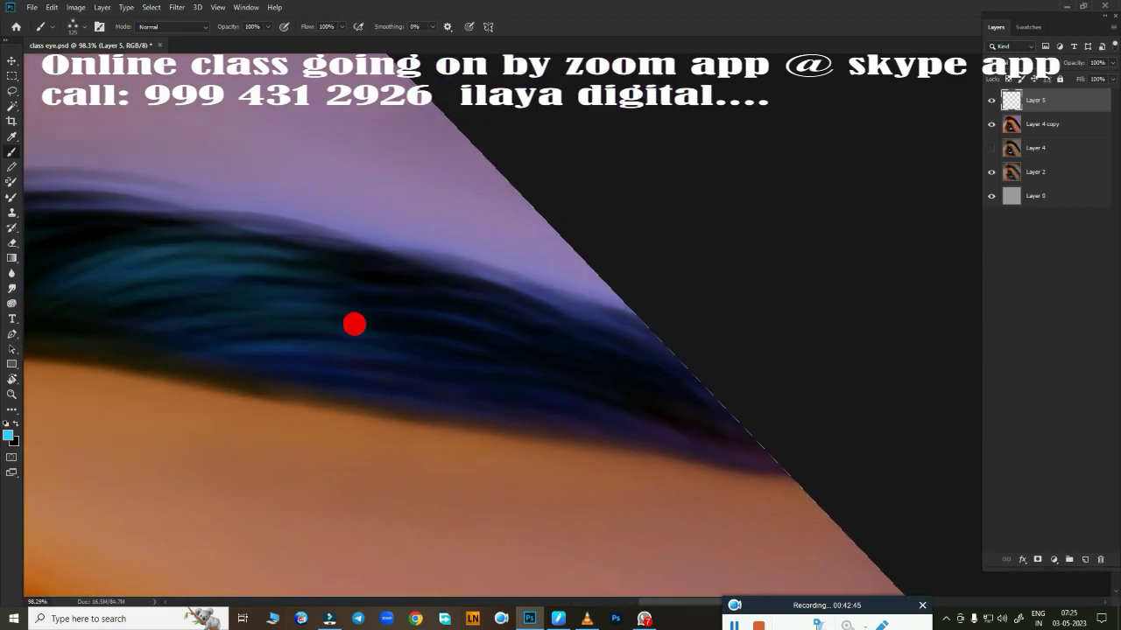
left_click_drag(289, 301, 721, 280)
left_click(8, 435)
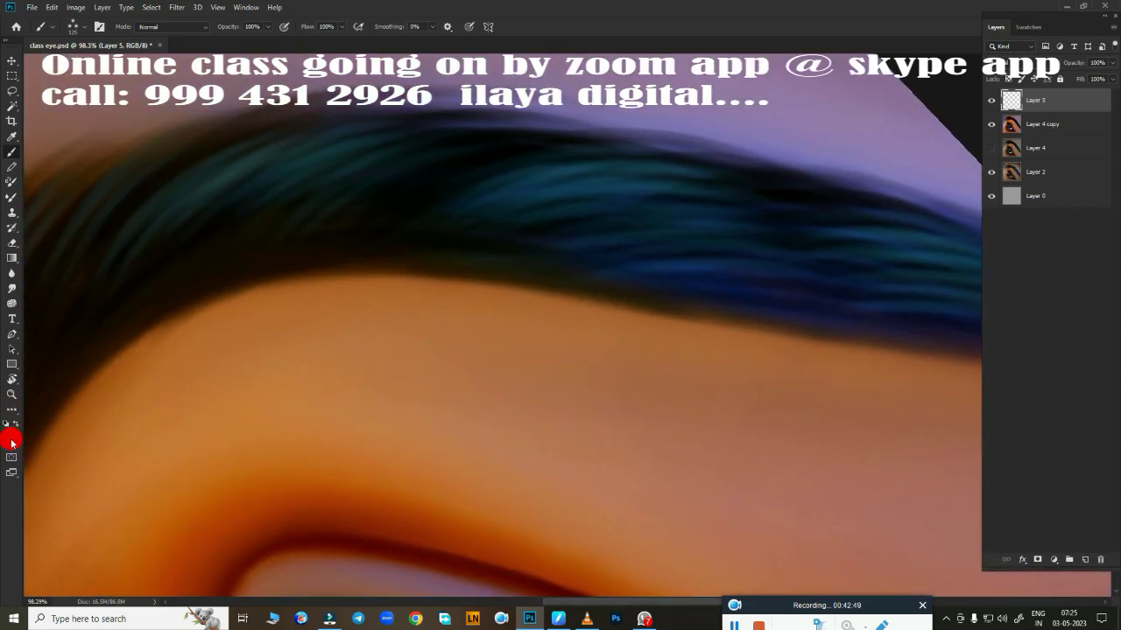
left_click(905, 524)
left_click(1005, 392)
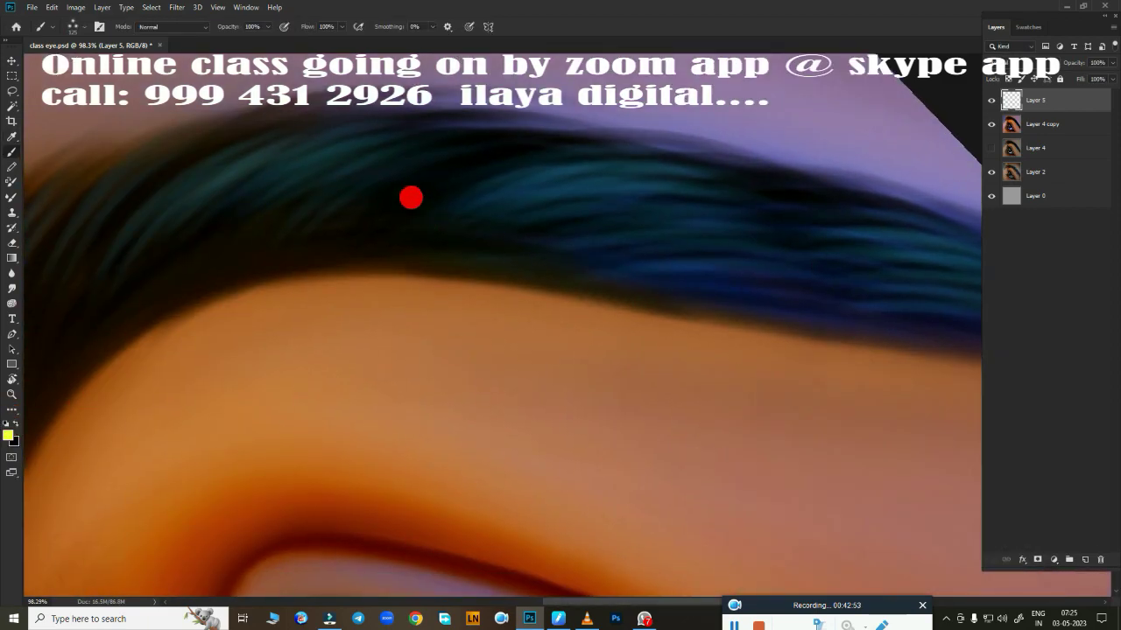
Step: Undo two trial strokes on the eyebrow and reset pen pressure to linear
left_click_drag(410, 195, 525, 175)
key("ctrl+z")
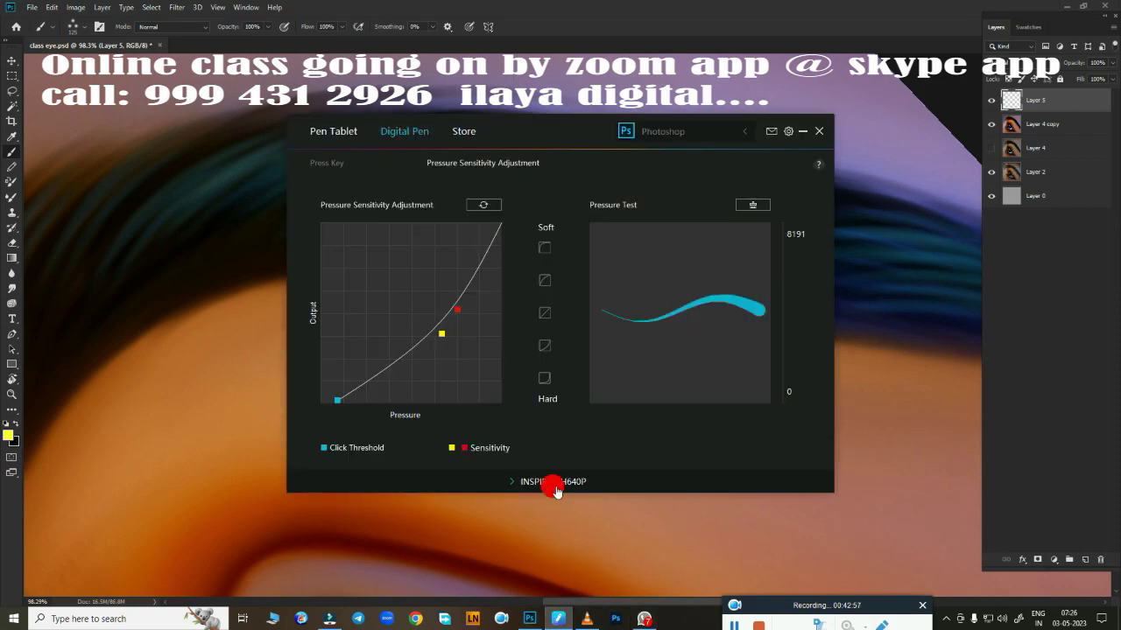
left_click(551, 484)
left_click_drag(470, 178, 447, 148)
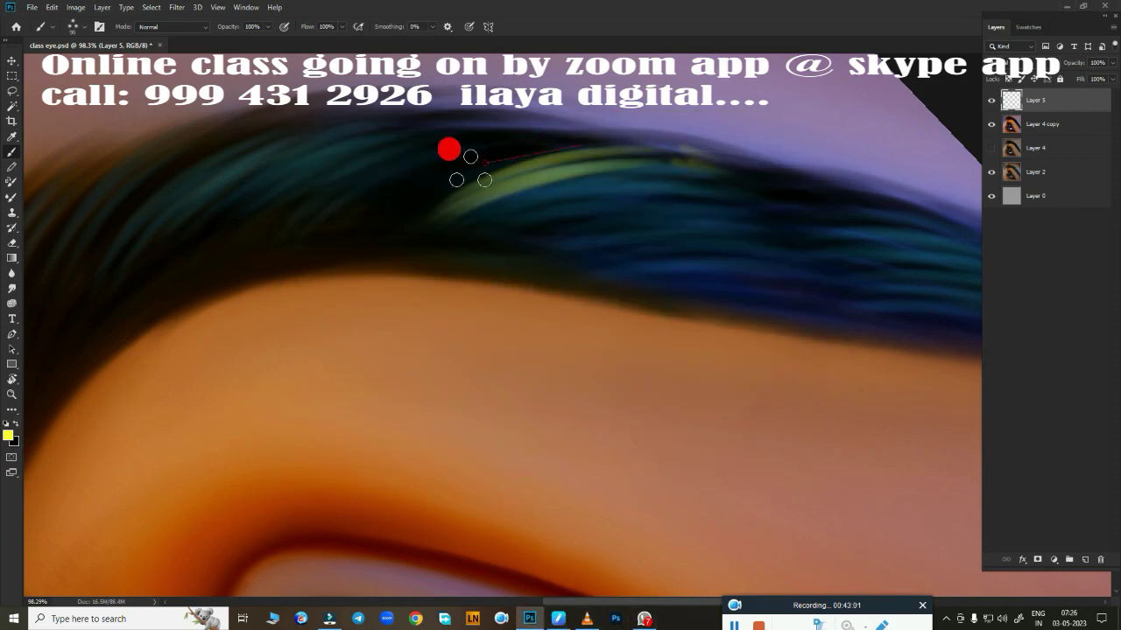
key("ctrl+z")
Step: Sweep yellow-green strands along and down the blue eyebrow hair
mouse_move(516, 250)
left_mouse_down()
mouse_move(491, 145)
mouse_move(333, 233)
left_mouse_up()
scroll(353, 363, "right", 5)
mouse_move(333, 293)
left_mouse_down()
mouse_move(683, 312)
mouse_move(566, 333)
mouse_move(608, 353)
mouse_move(346, 381)
mouse_move(683, 180)
left_mouse_up()
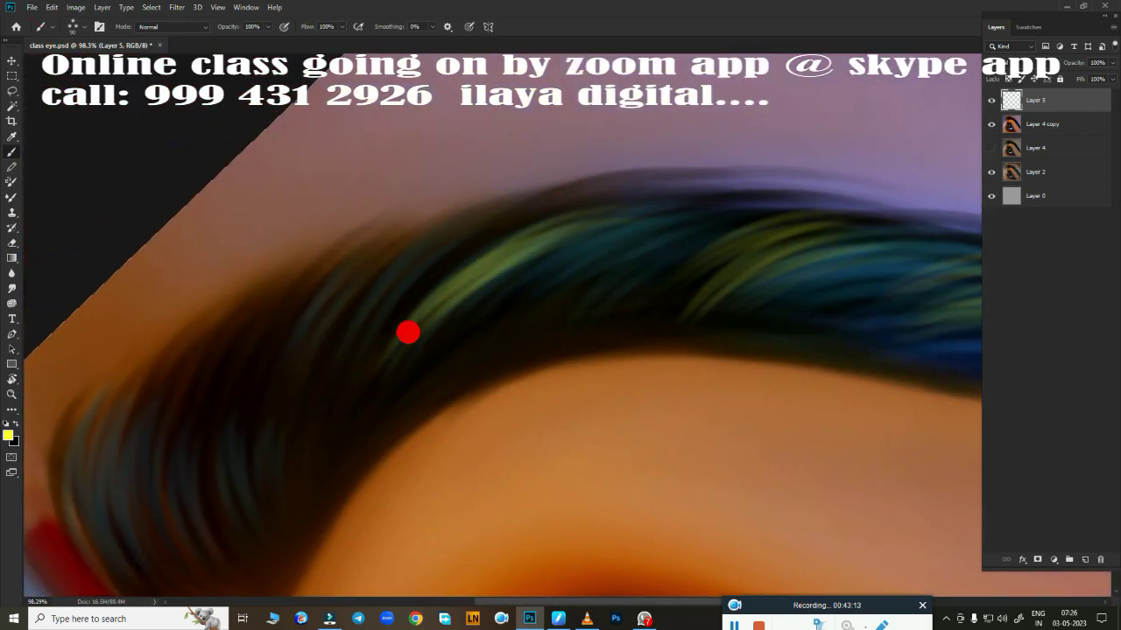
scroll(741, 216, "left", 5)
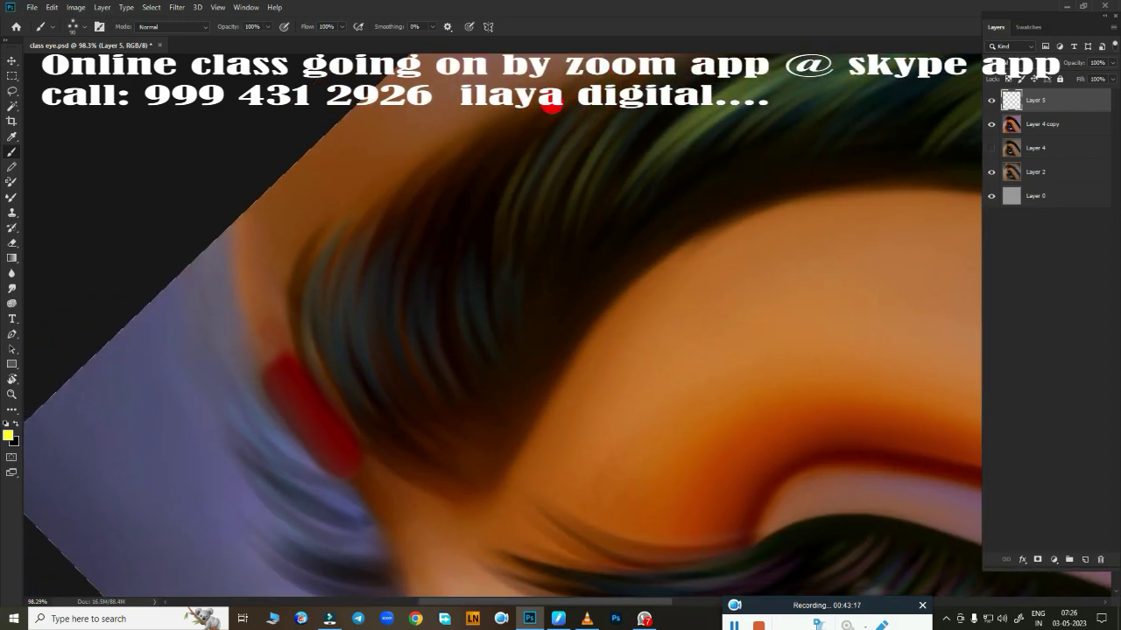
mouse_move(606, 79)
left_mouse_down()
mouse_move(475, 148)
mouse_move(380, 228)
mouse_move(428, 330)
left_mouse_up()
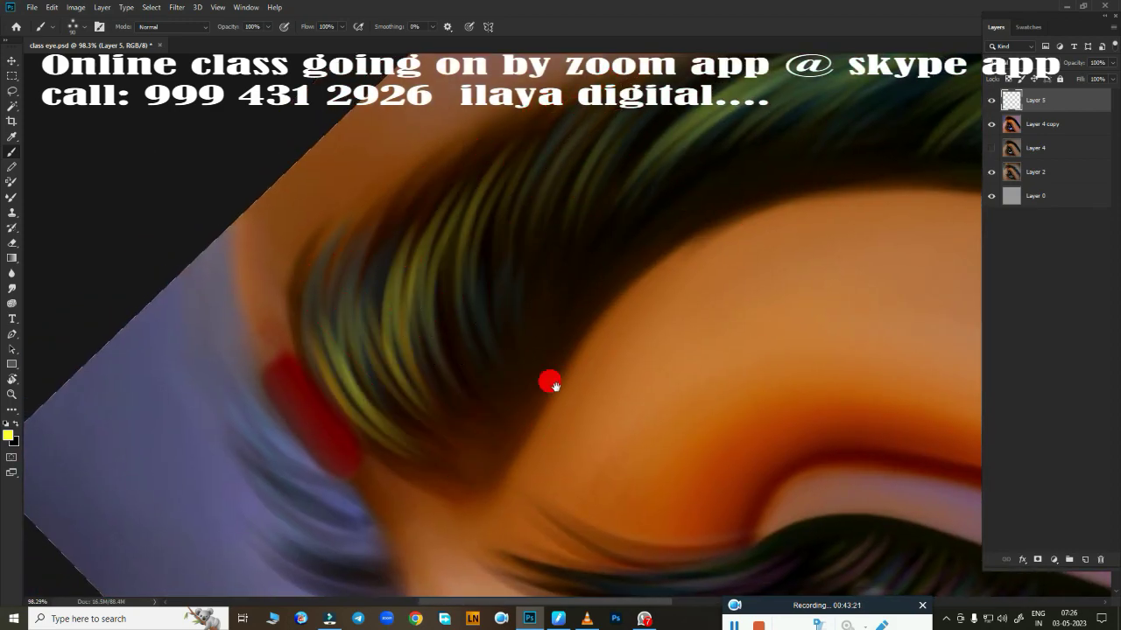
scroll(548, 380, "down", 3)
Step: Pick magenta and paint magenta strands along the eyebrow hair
left_click(8, 434)
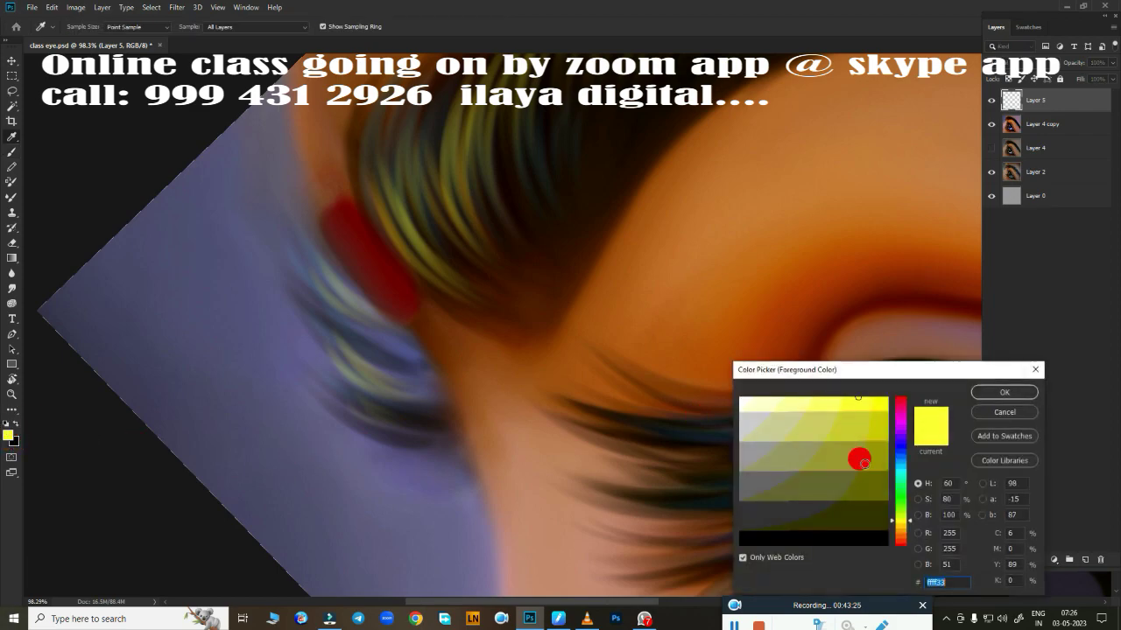
left_click(901, 419)
left_click(1004, 391)
mouse_move(465, 299)
left_mouse_down()
mouse_move(320, 313)
mouse_move(490, 177)
mouse_move(519, 288)
mouse_move(320, 395)
mouse_move(275, 394)
mouse_move(743, 240)
mouse_move(718, 400)
left_mouse_up()
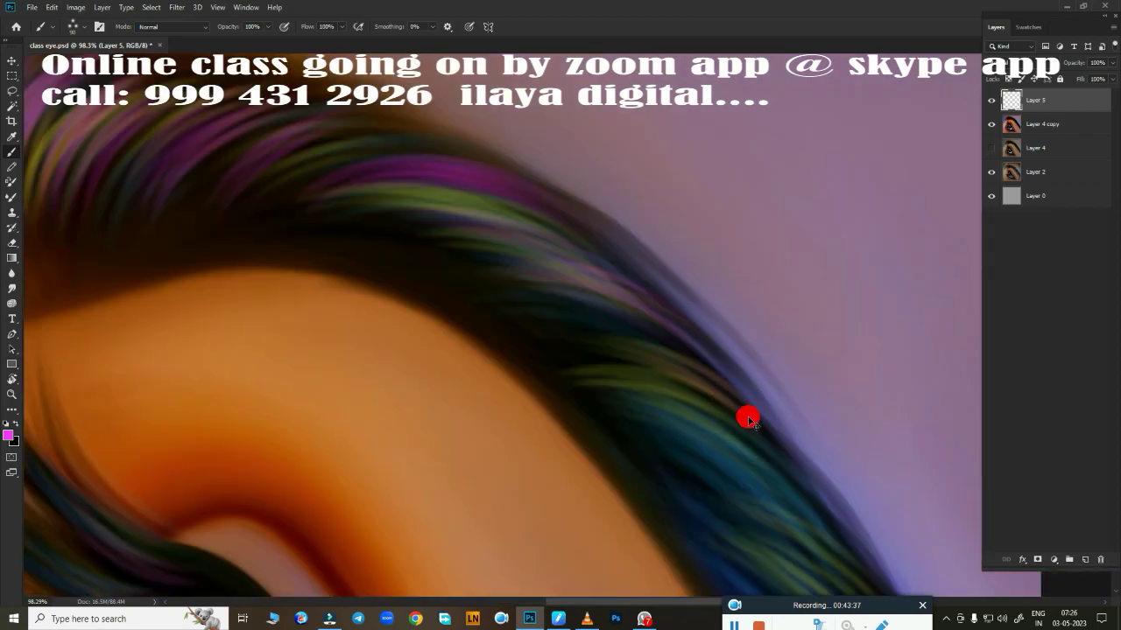
scroll(718, 412, "down", 5)
scroll(770, 342, "up", 3)
left_click_drag(706, 203, 752, 274)
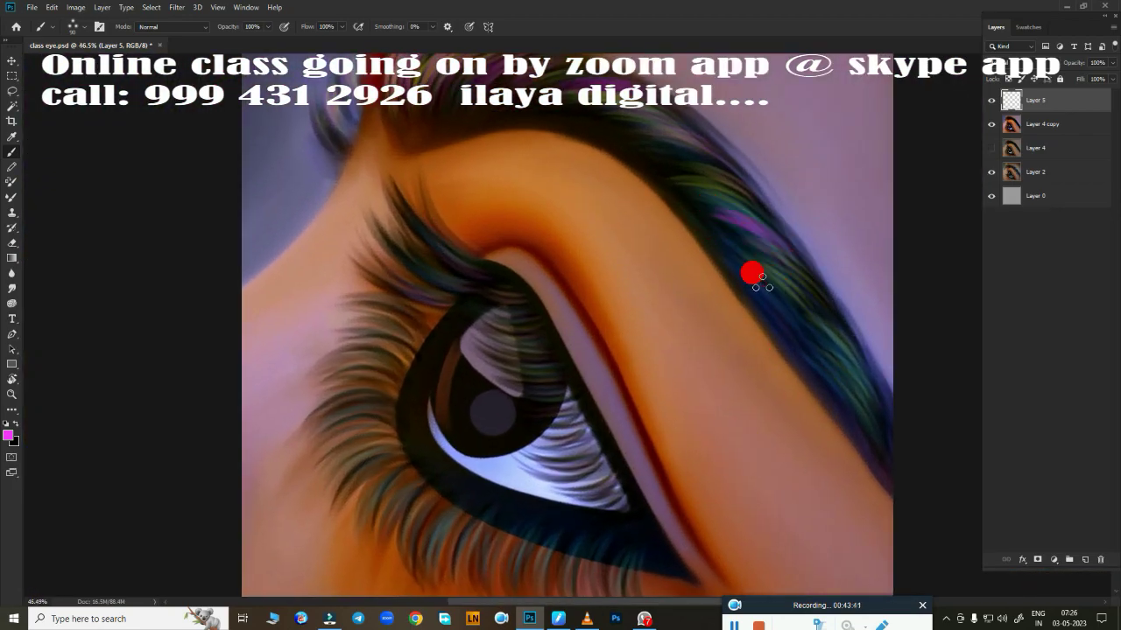
scroll(665, 421, "down", 3)
Step: Set the foreground colour to white and return to the Brush tool
left_click(11, 435)
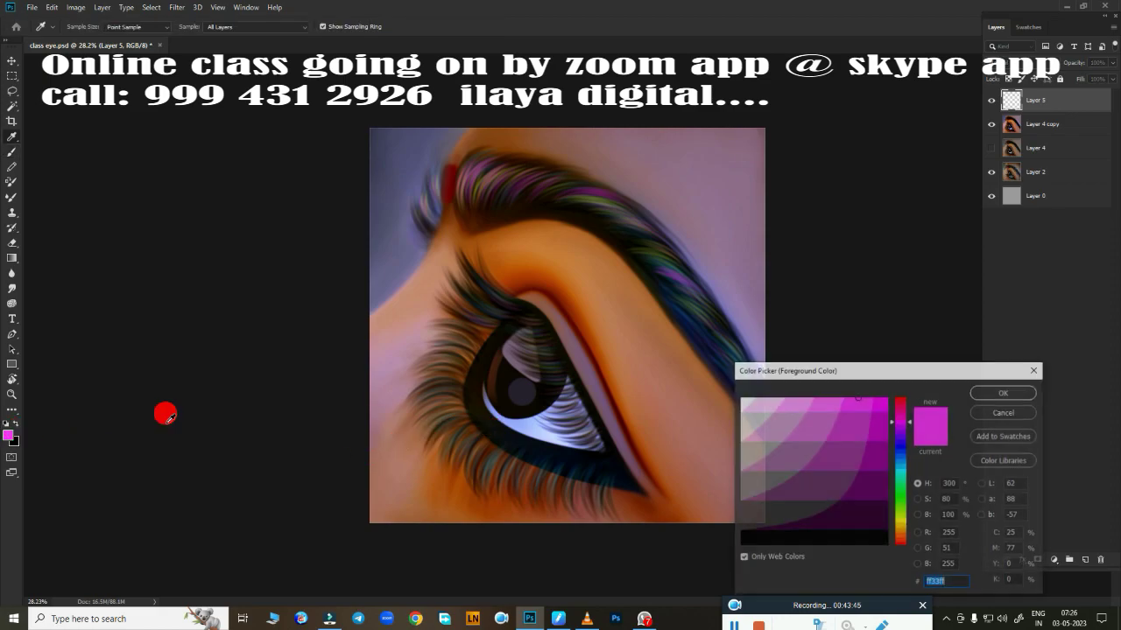
left_click(742, 402)
key("Return")
scroll(645, 338, "up", 4)
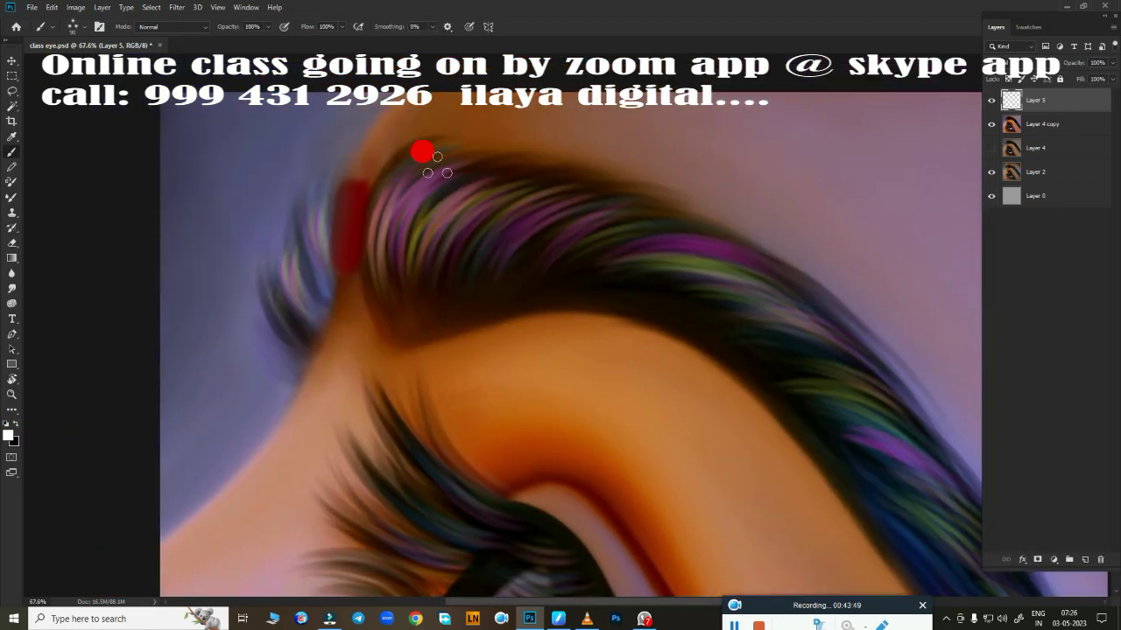
key("b")
Step: Brush white strokes over the eyebrow hair and the upper and lower lashes
mouse_move(432, 325)
left_mouse_down()
mouse_move(508, 173)
mouse_move(627, 200)
mouse_move(614, 293)
mouse_move(733, 285)
mouse_move(826, 333)
mouse_move(758, 382)
mouse_move(904, 422)
mouse_move(543, 165)
mouse_move(622, 275)
mouse_move(743, 400)
mouse_move(578, 358)
mouse_move(417, 98)
left_mouse_up()
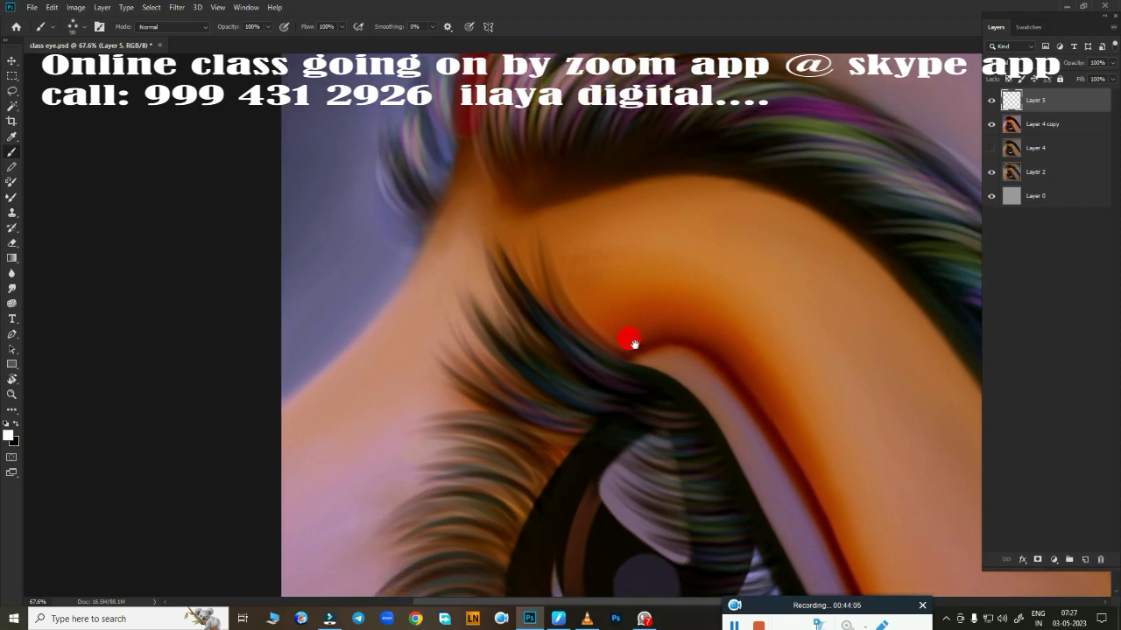
mouse_move(633, 338)
left_mouse_down()
mouse_move(456, 166)
mouse_move(548, 295)
mouse_move(467, 354)
mouse_move(395, 458)
mouse_move(377, 512)
left_mouse_up()
scroll(581, 190, "down", 5)
mouse_move(580, 190)
left_mouse_down()
mouse_move(455, 275)
mouse_move(546, 444)
mouse_move(733, 493)
mouse_move(753, 268)
mouse_move(570, 73)
left_mouse_up()
scroll(656, 438, "up", 5)
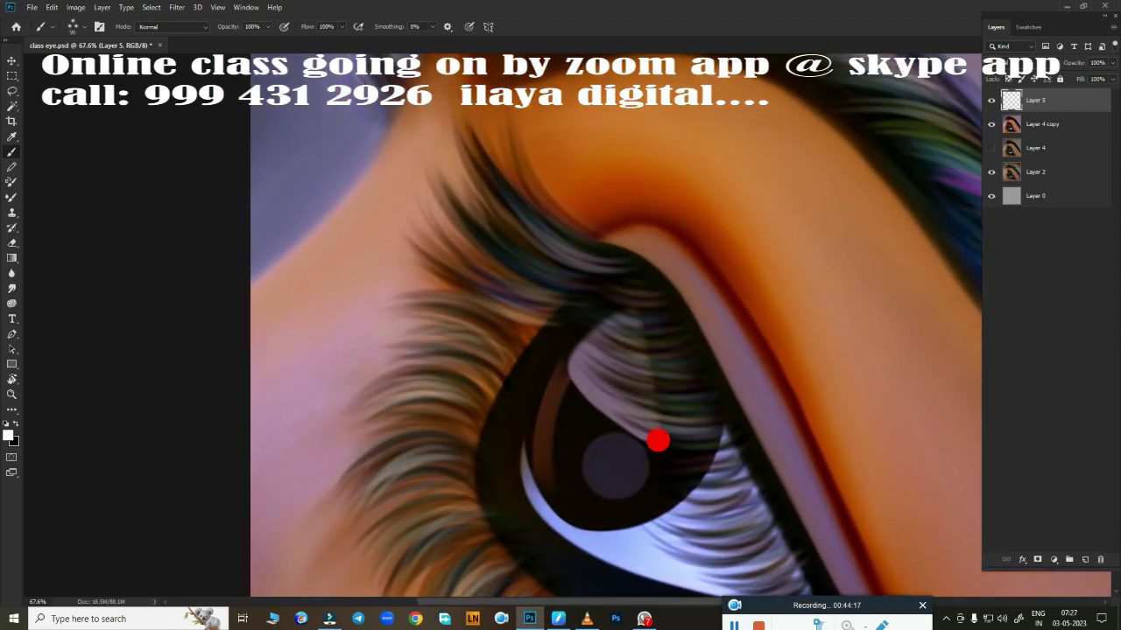
mouse_move(656, 438)
left_mouse_down()
mouse_move(592, 313)
mouse_move(599, 397)
left_mouse_up()
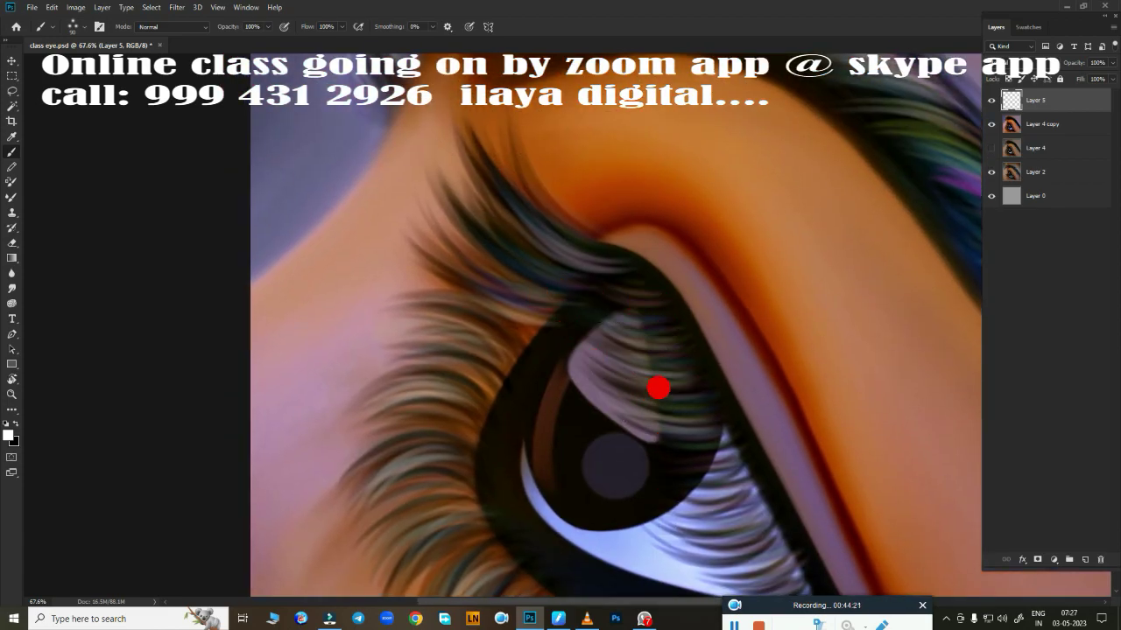
scroll(658, 388, "down", 3)
Step: Switch to a round brush tip and set the foreground colour to bright yellow
right_click(569, 404)
left_click(805, 498)
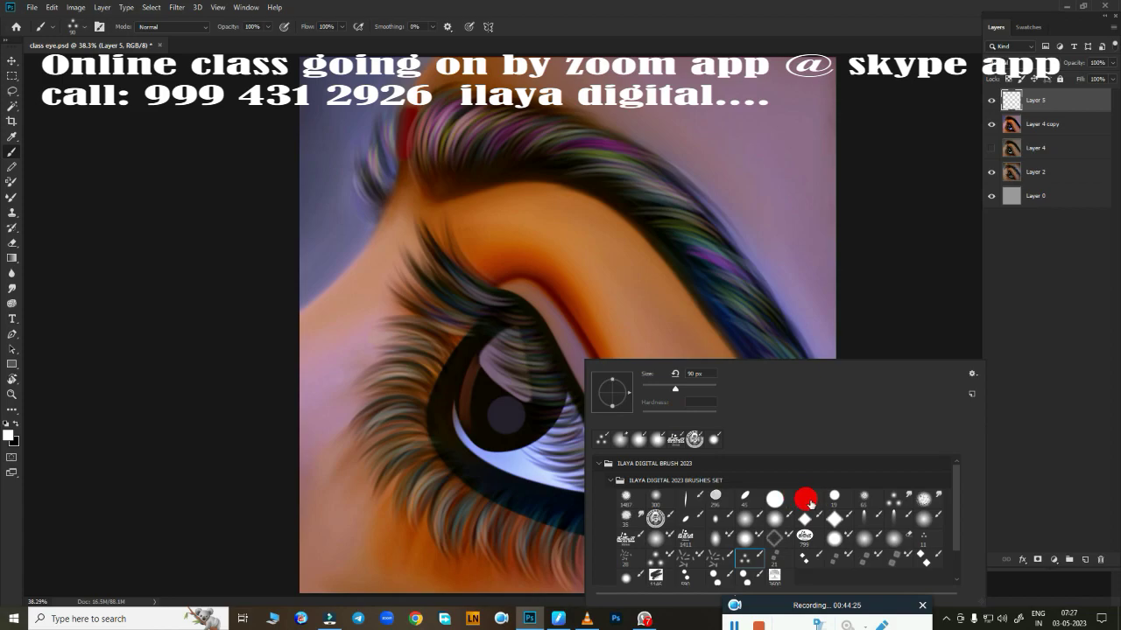
left_click(829, 380)
left_click(656, 48)
left_click(9, 432)
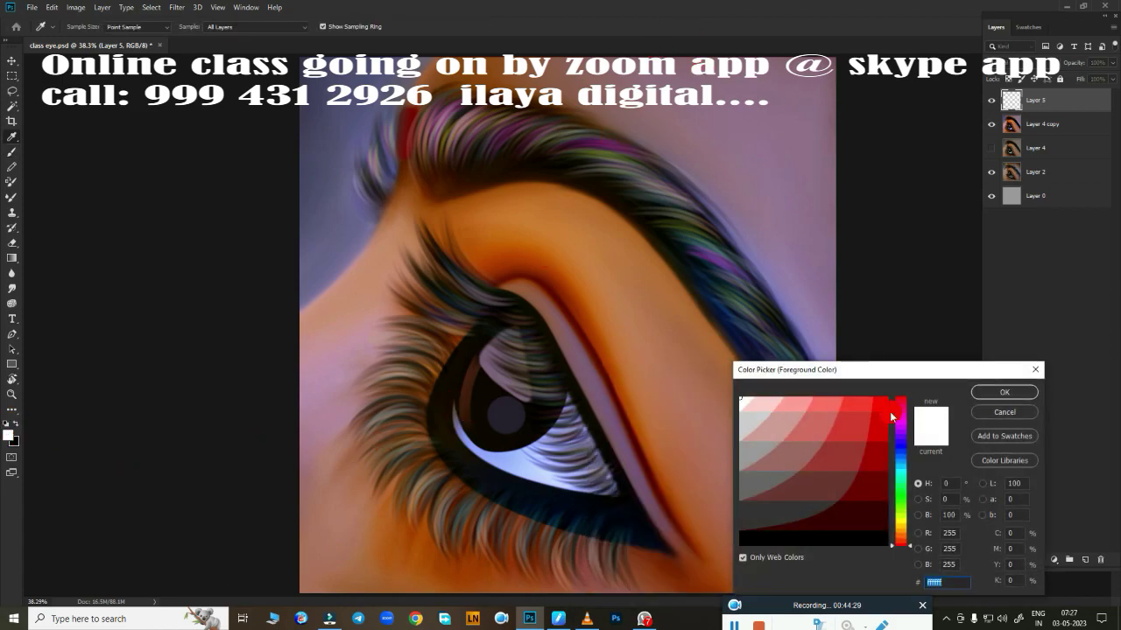
left_click_drag(899, 405, 902, 520)
left_click(876, 403)
key("Return")
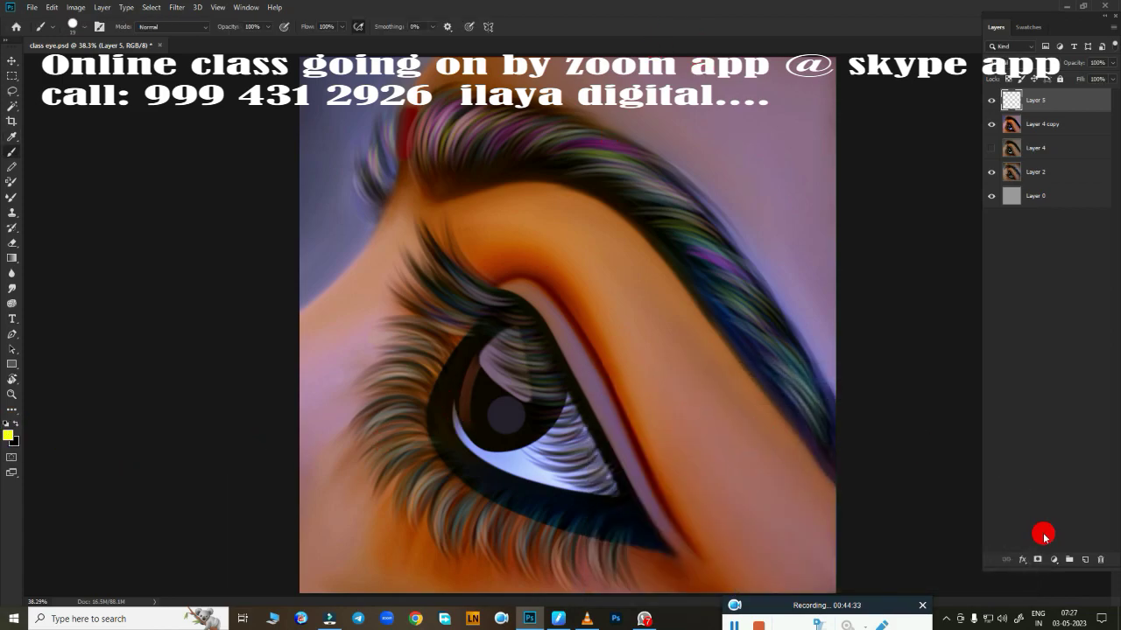
Step: On a new layer, paint a yellow highlight curve inside the pupil, then pick white
left_click(1085, 557)
scroll(607, 438, "up", 5)
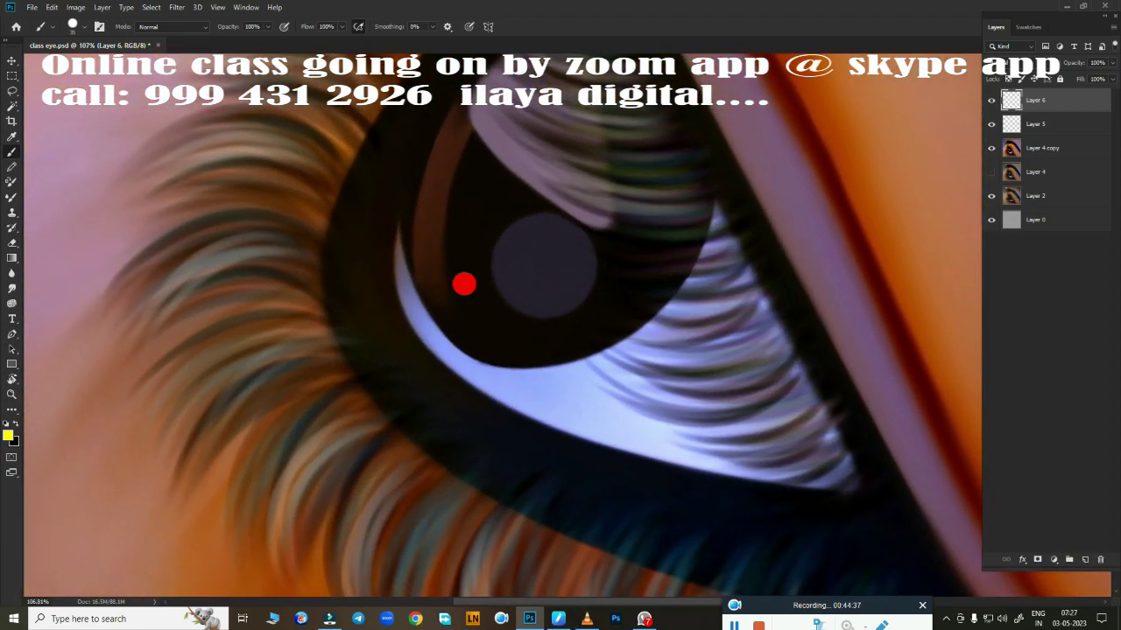
left_click_drag(418, 217, 473, 352)
key("ctrl+z")
mouse_move(412, 225)
left_mouse_down()
mouse_move(430, 271)
mouse_move(497, 343)
mouse_move(480, 341)
left_mouse_up()
key("ctrl+z")
left_click_drag(507, 256, 531, 311)
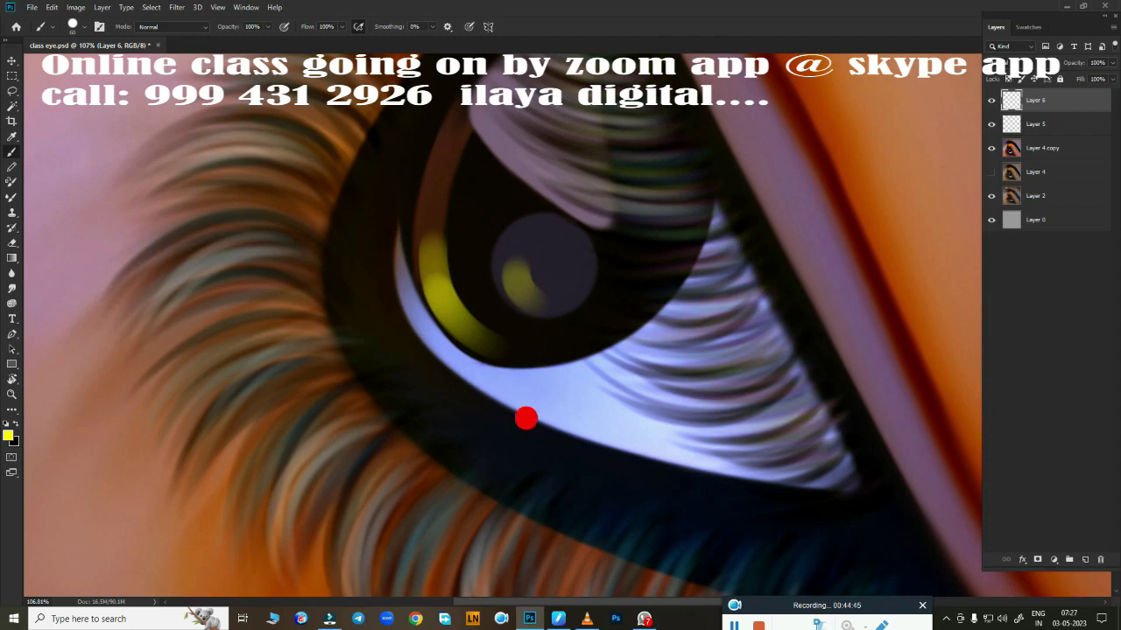
scroll(525, 368, "down", 8)
scroll(563, 408, "up", 3)
scroll(214, 433, "up", 5)
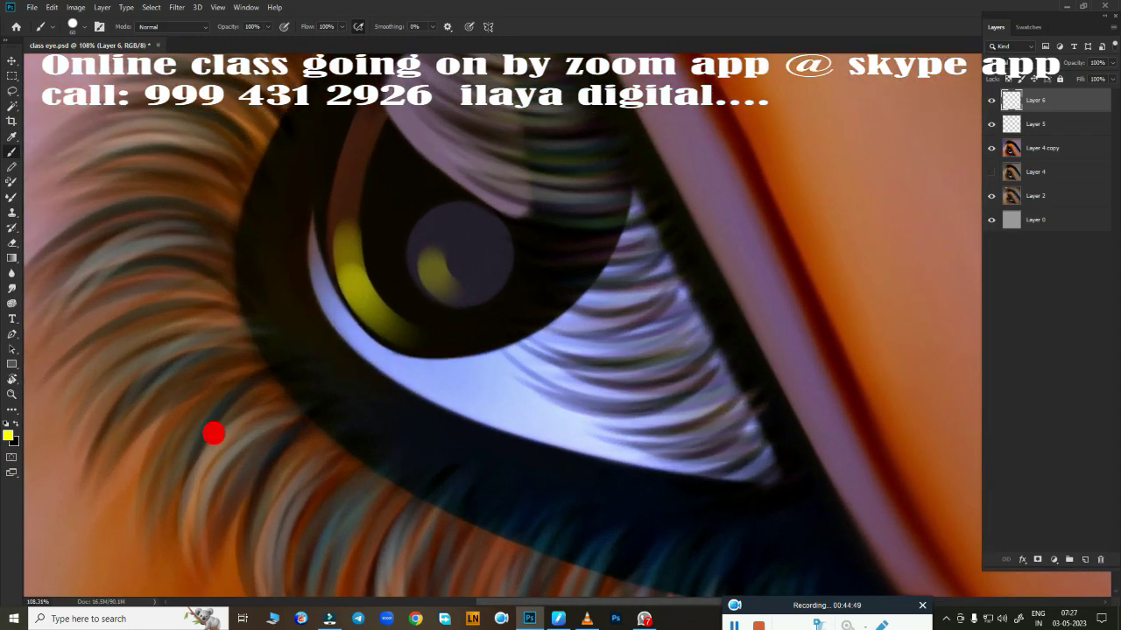
left_click(11, 436)
left_click(741, 393)
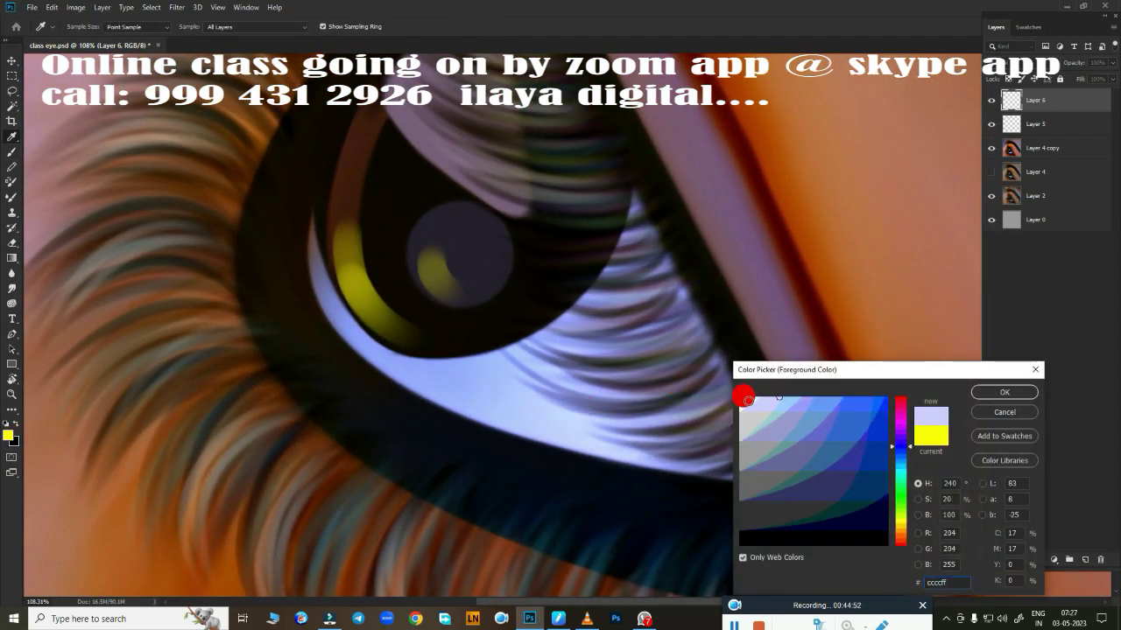
Step: Rotate the canvas view and paint soft white highlights along the eyelid crease and upper lid
left_click(970, 391)
scroll(588, 400, "down", 2)
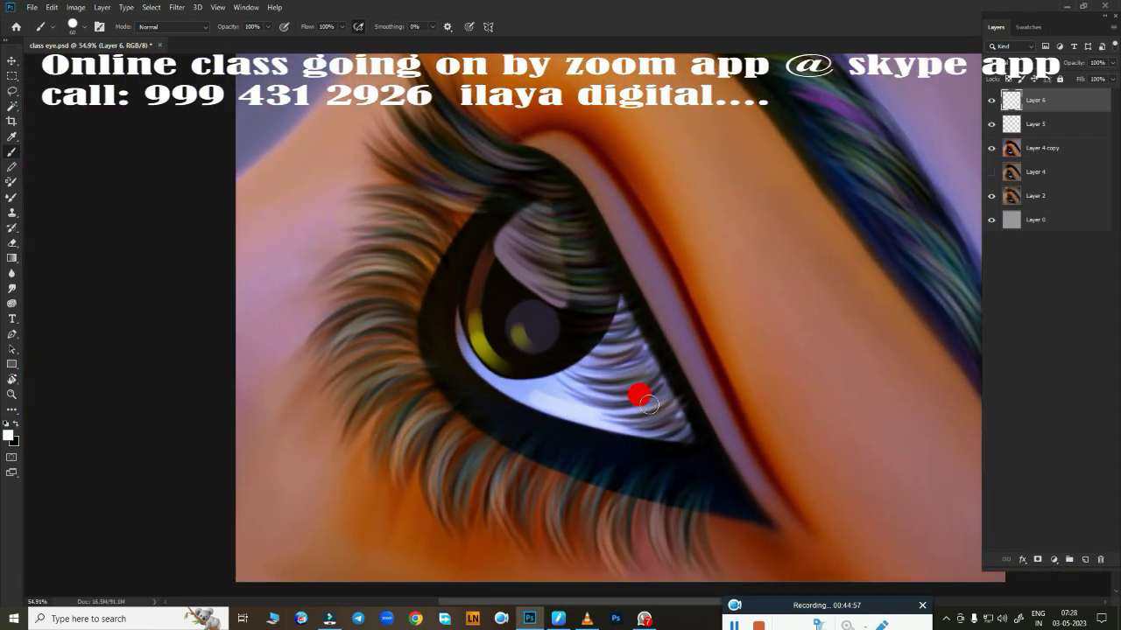
scroll(638, 393, "down", 2)
right_click(516, 415)
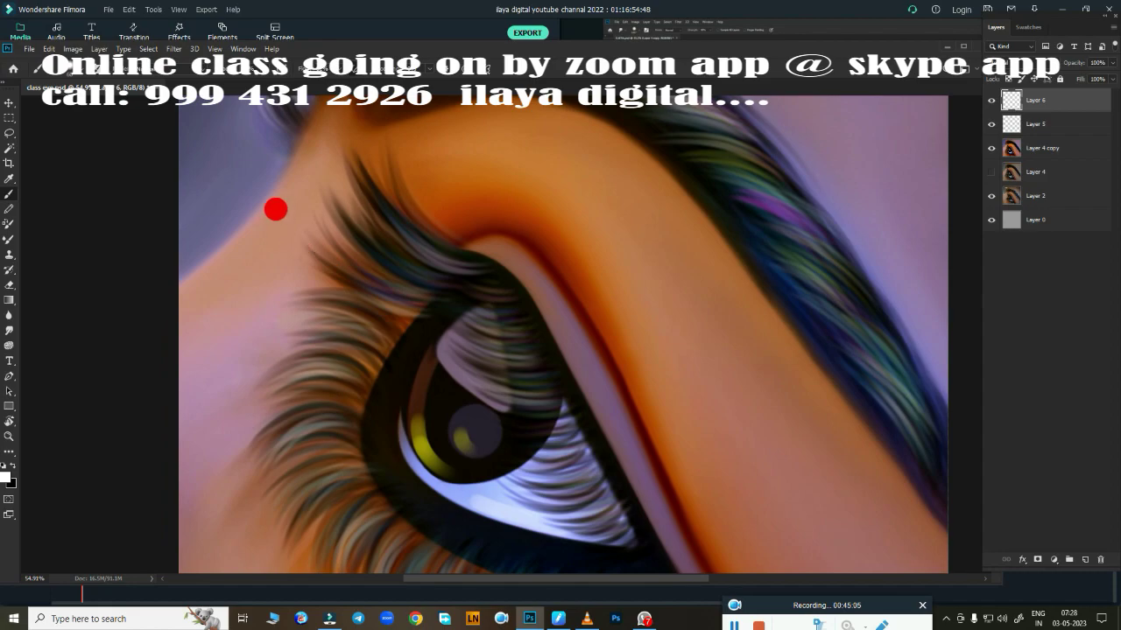
key("r")
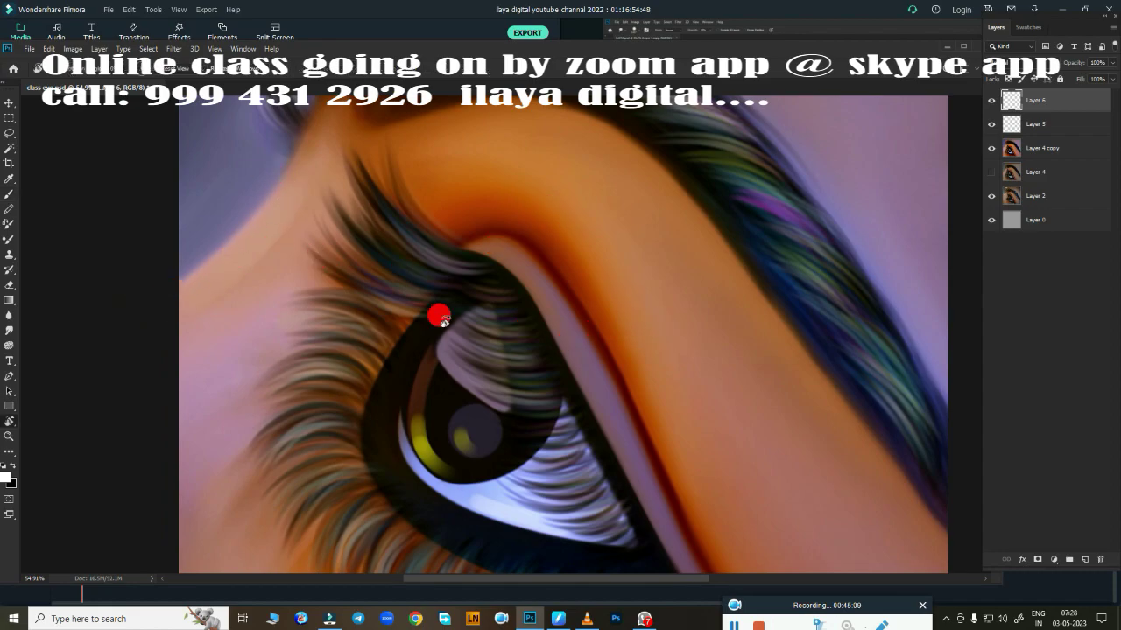
mouse_move(438, 313)
left_mouse_down()
mouse_move(500, 395)
mouse_move(338, 432)
mouse_move(561, 398)
mouse_move(550, 418)
left_mouse_up()
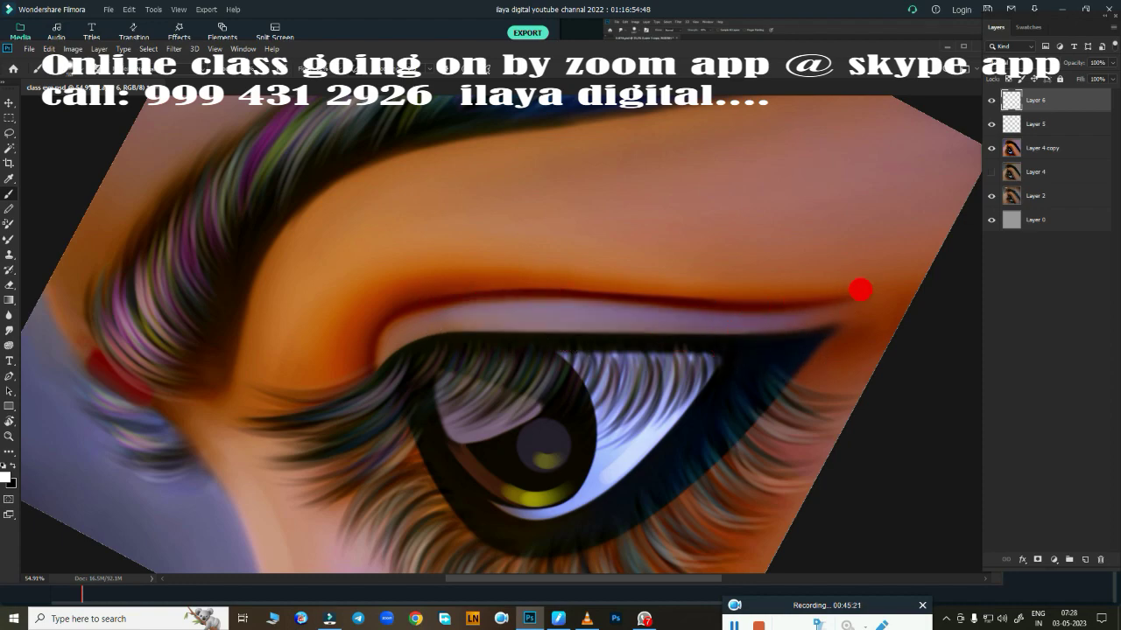
left_click_drag(872, 300, 655, 331)
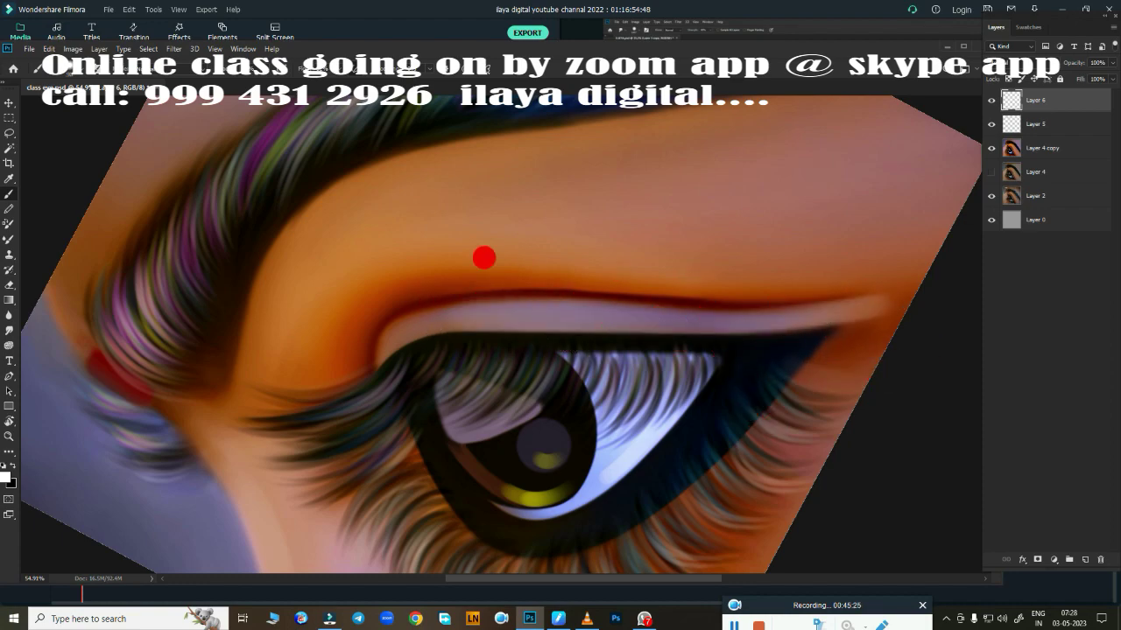
left_click_drag(512, 156, 809, 265)
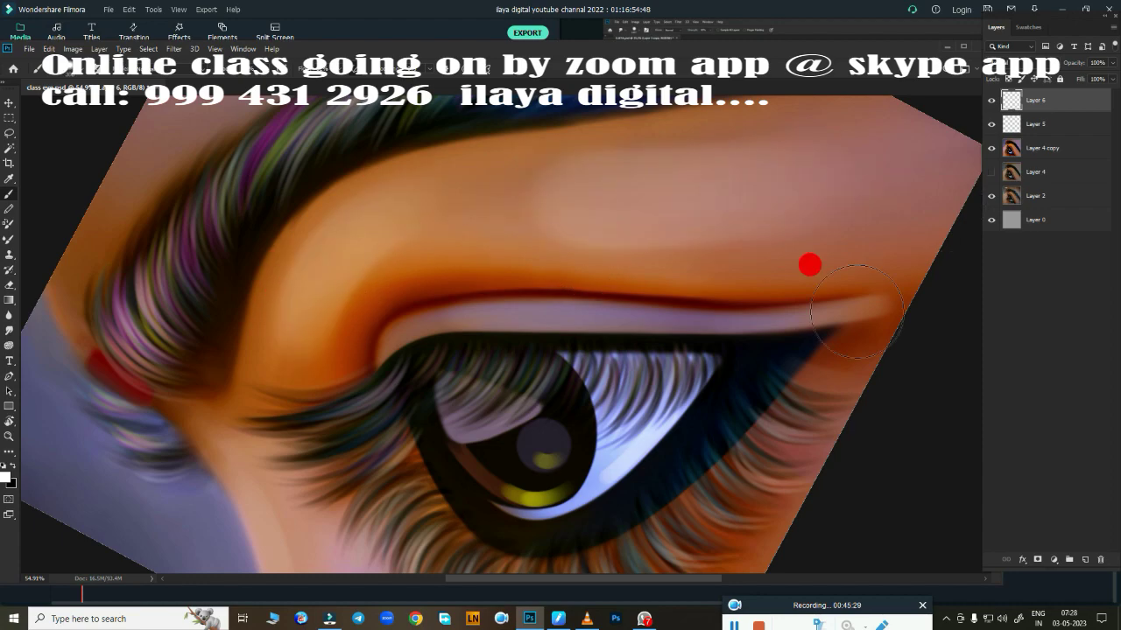
key("ctrl+minus")
key("ctrl+minus")
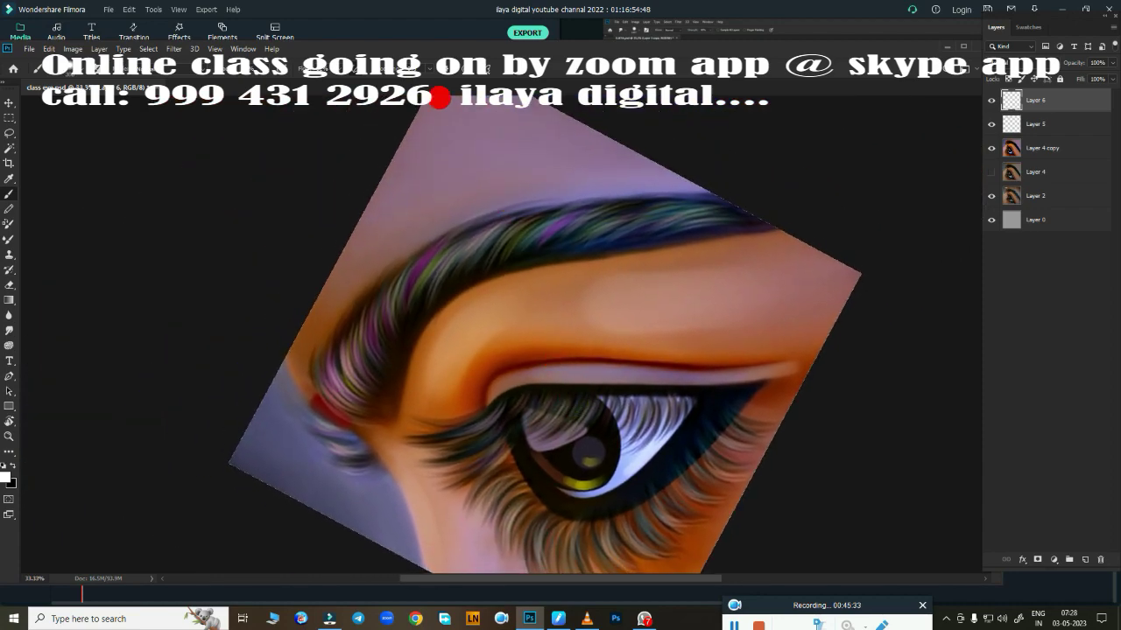
Step: Reset the canvas rotation and change the image resolution to 400 in Image Size
scroll(613, 368, "down", 2)
scroll(526, 421, "down", 1)
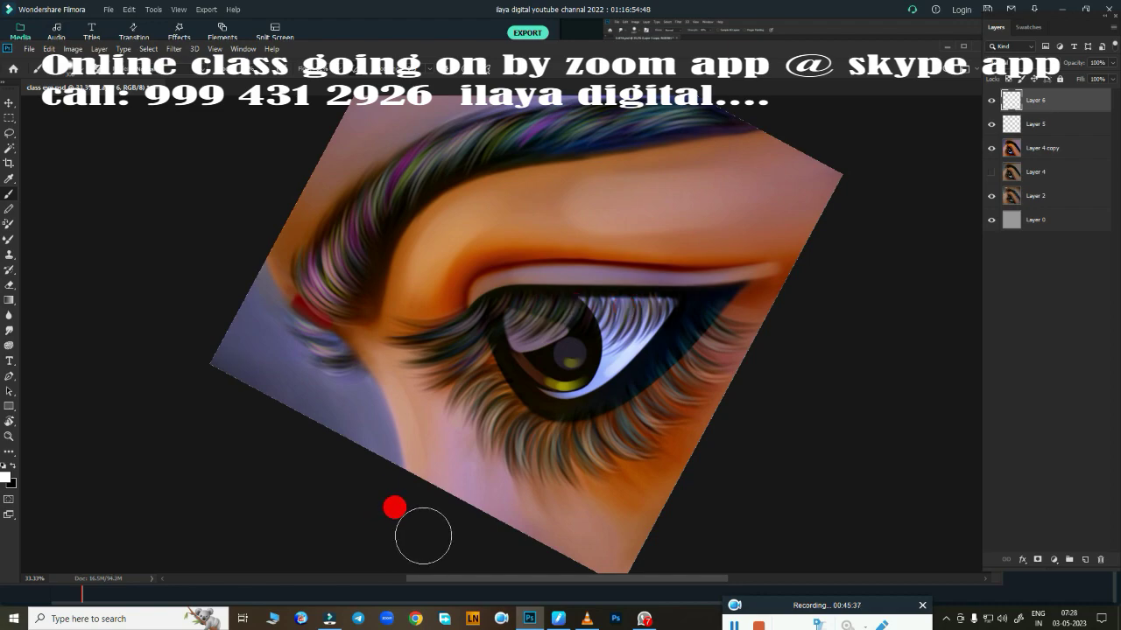
key("Escape")
scroll(618, 474, "down", 3)
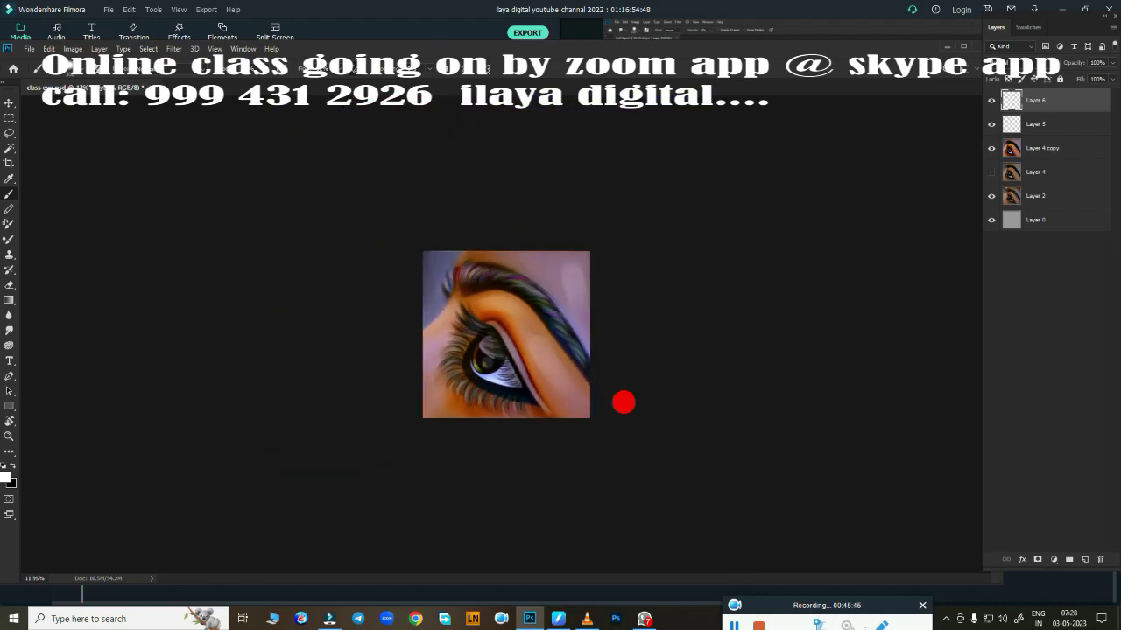
key("ctrl+alt+i")
double_click(630, 228)
type("400")
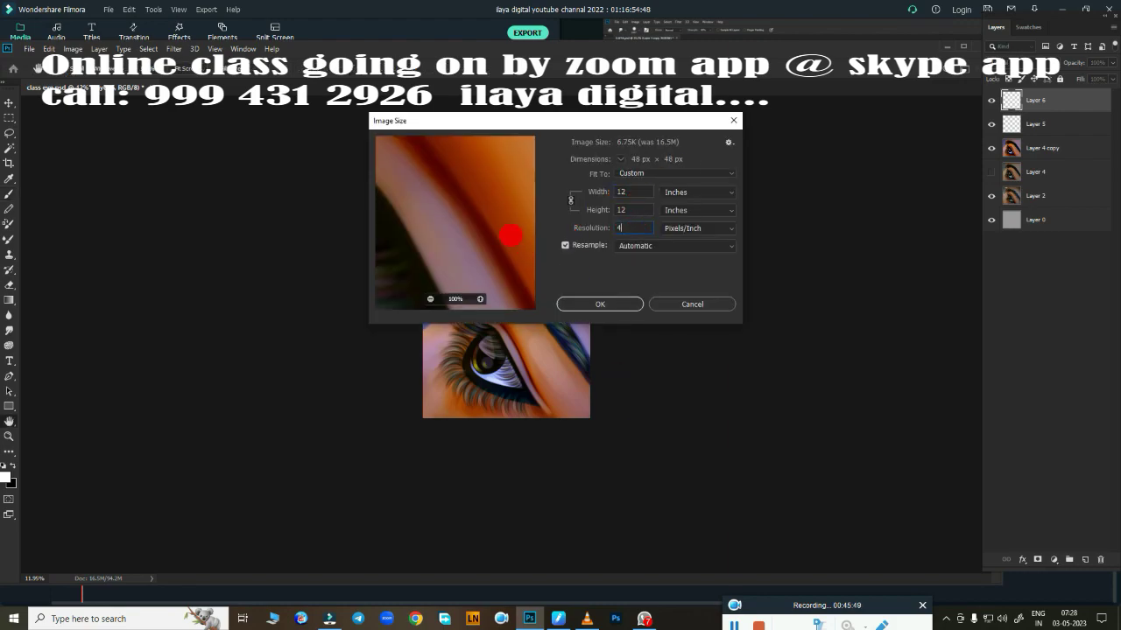
key("Return")
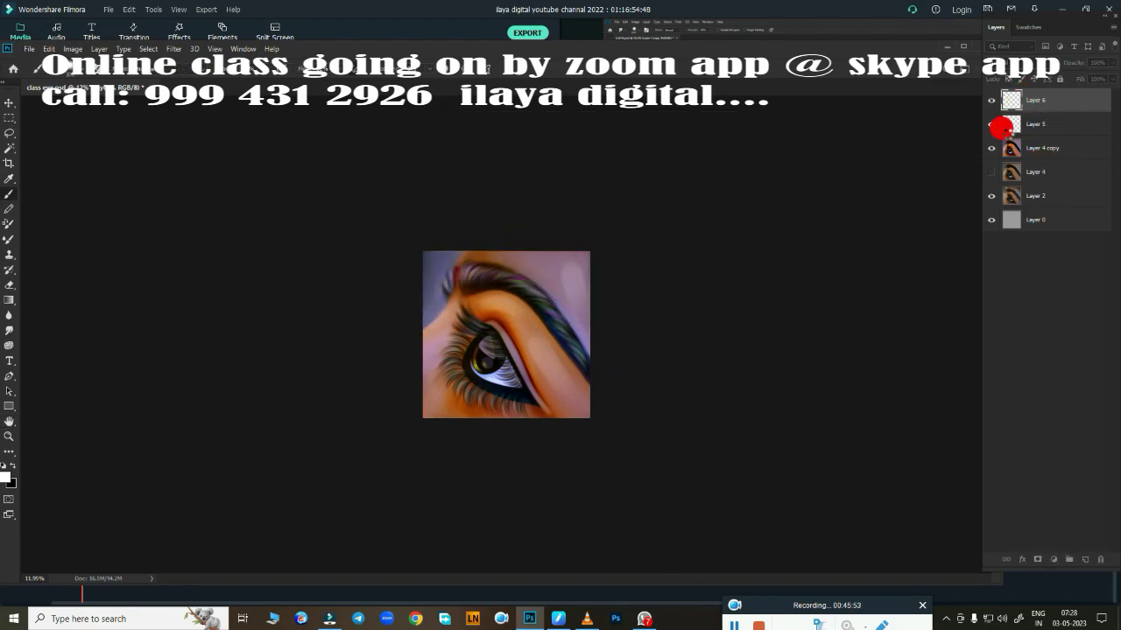